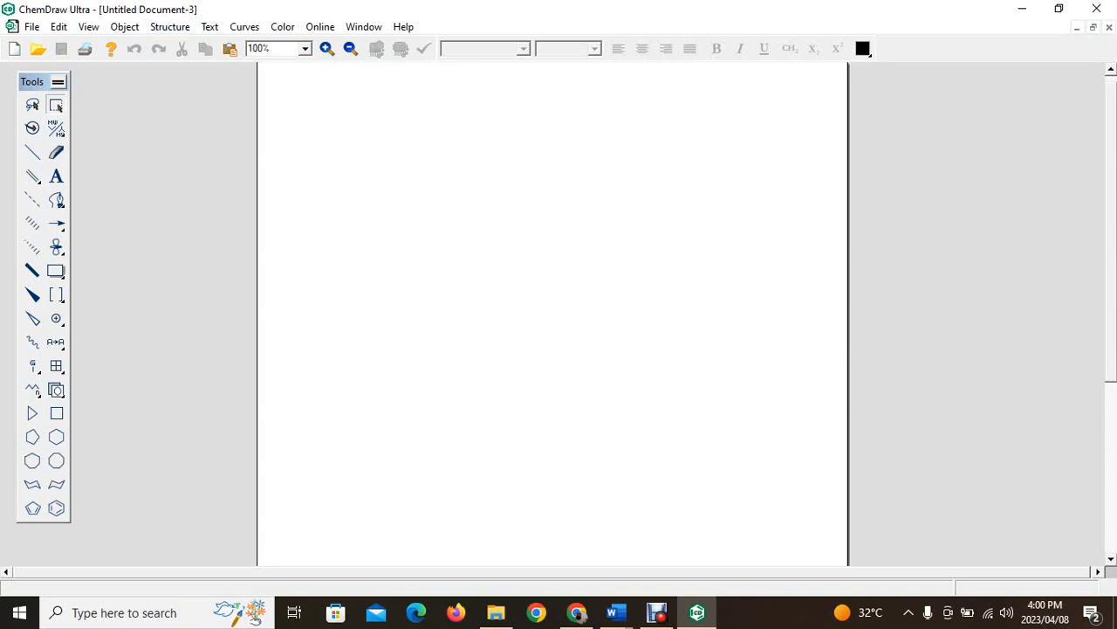
Insert the structure named SODIUM DODECYL SULPHATE with its name pasted below it.
{"action": "left_click", "coordinate": [169, 26]}
{"action": "left_click", "coordinate": [231, 453]}
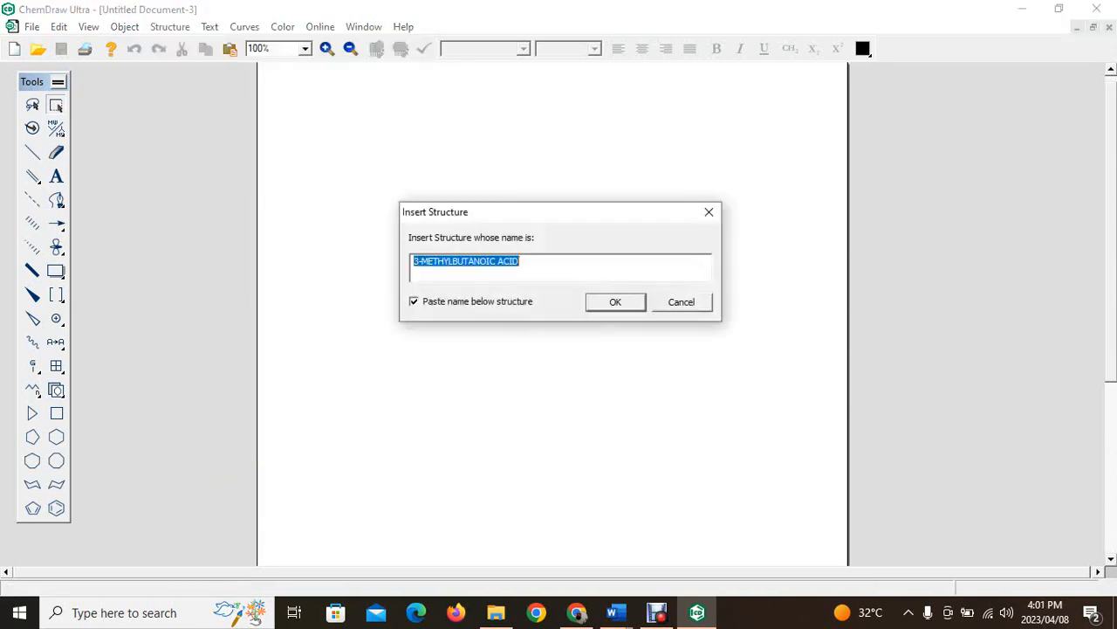
{"action": "type", "text": "SO"}
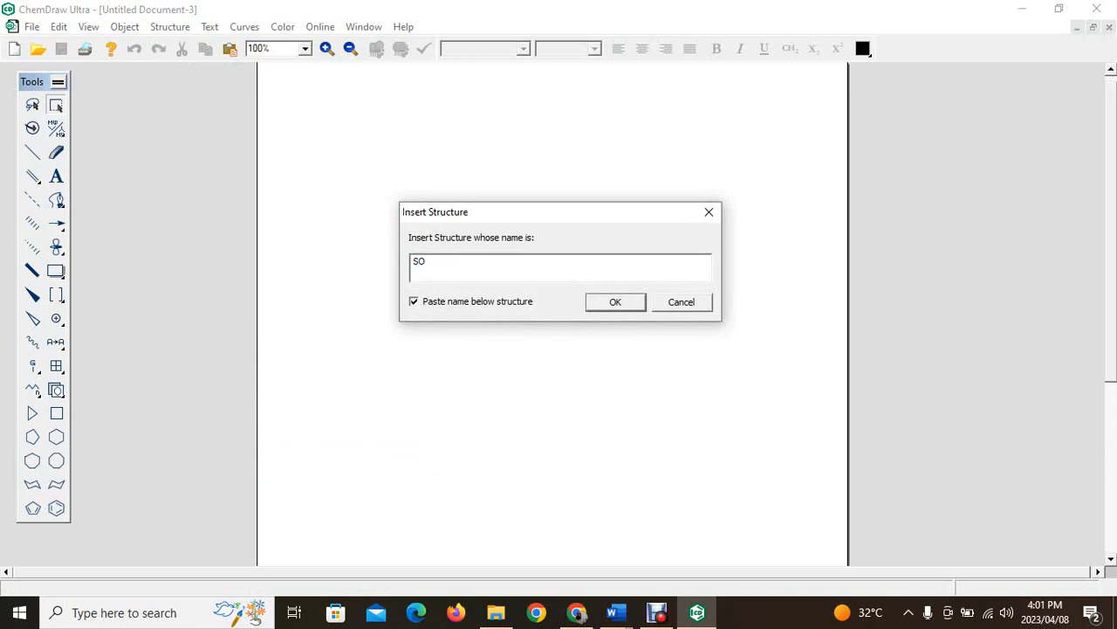
{"action": "type", "text": "DIUM DODECYL SULPHATE"}
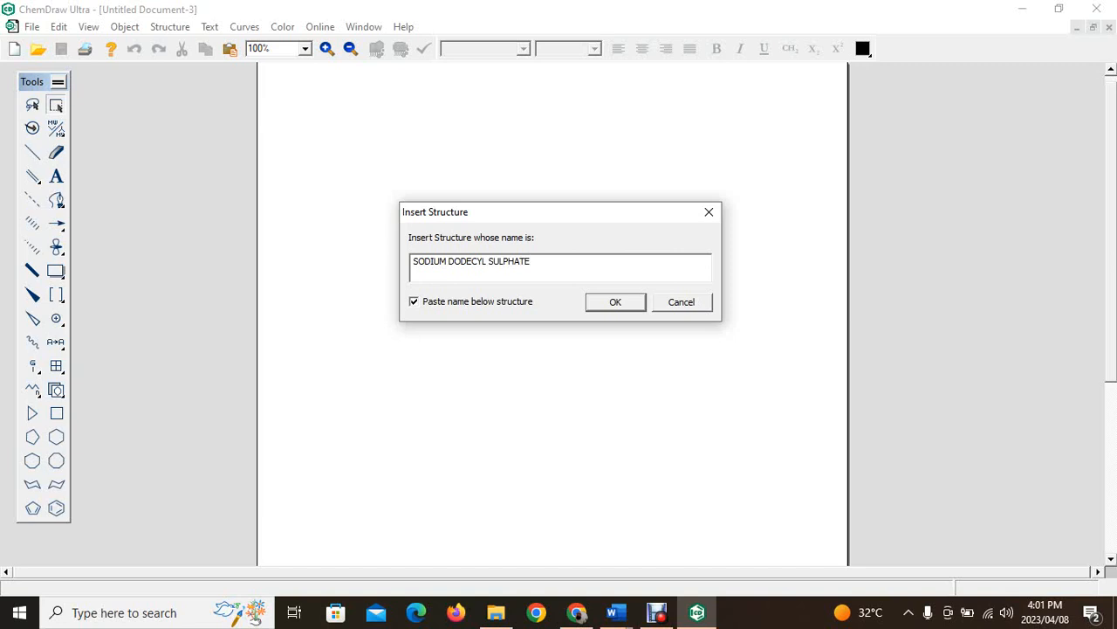
{"action": "key", "text": "Return"}
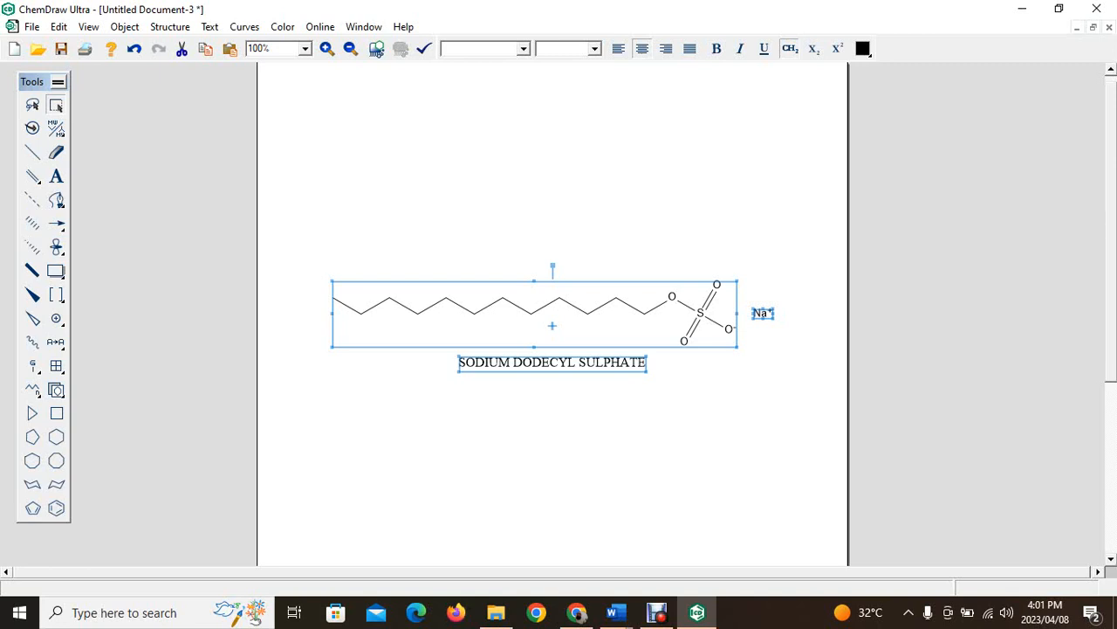
{"action": "key", "text": "Escape"}
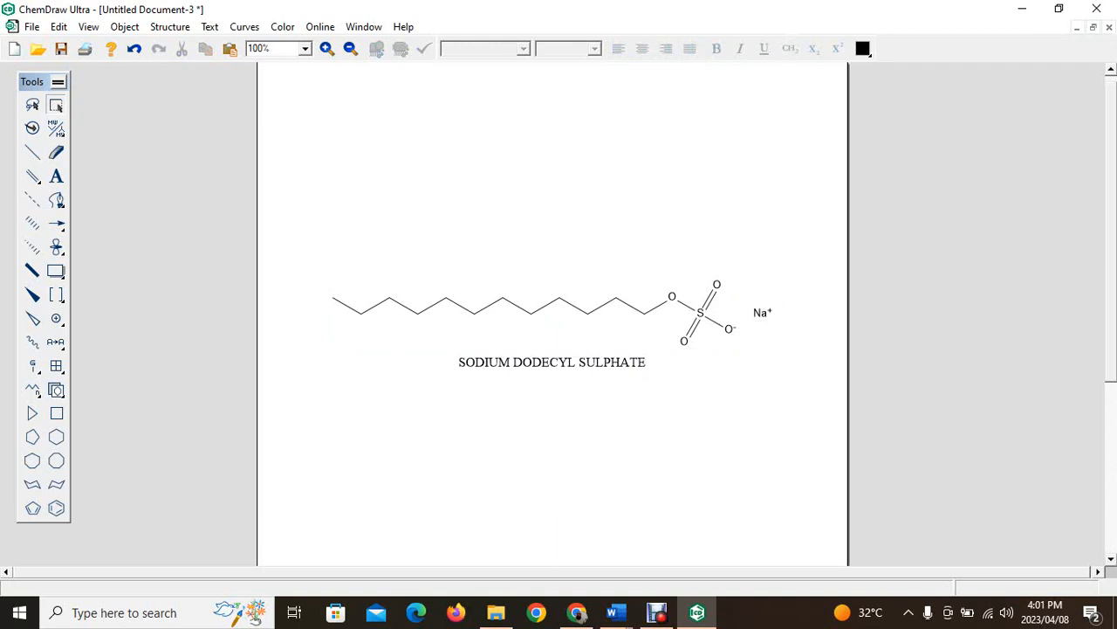
Erase the Na+ ion and the name caption from the sodium dodecyl sulphate drawing.
{"action": "left_click", "coordinate": [56, 152]}
{"action": "left_click", "coordinate": [761, 312]}
{"action": "left_click", "coordinate": [552, 362]}
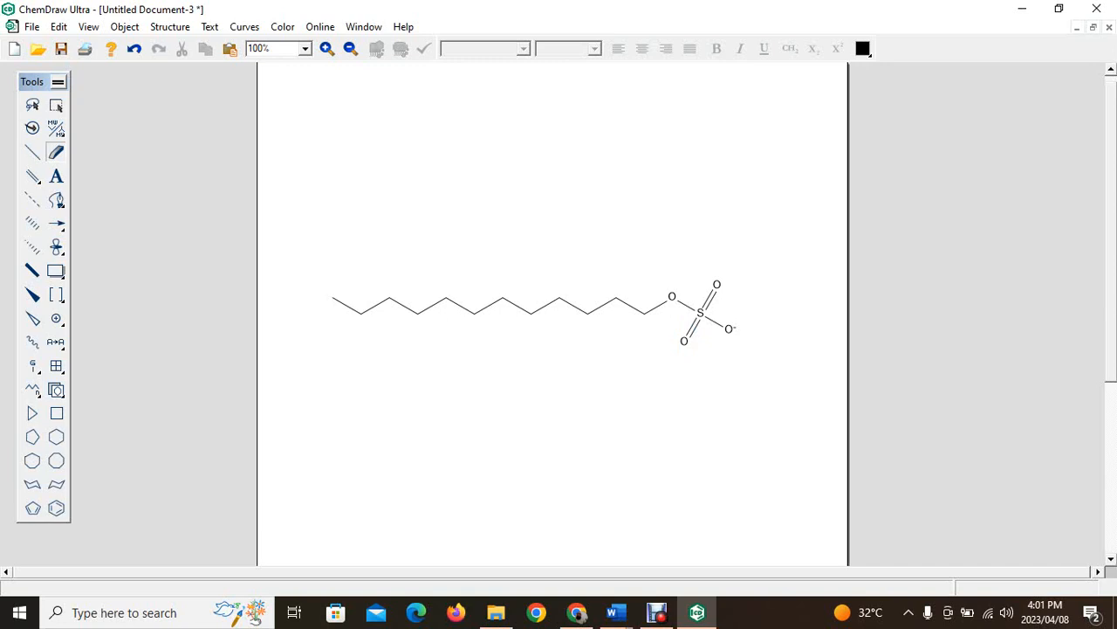
{"action": "left_click", "coordinate": [692, 327]}
{"action": "left_click", "coordinate": [683, 341]}
{"action": "left_click", "coordinate": [714, 321]}
{"action": "left_click", "coordinate": [700, 312]}
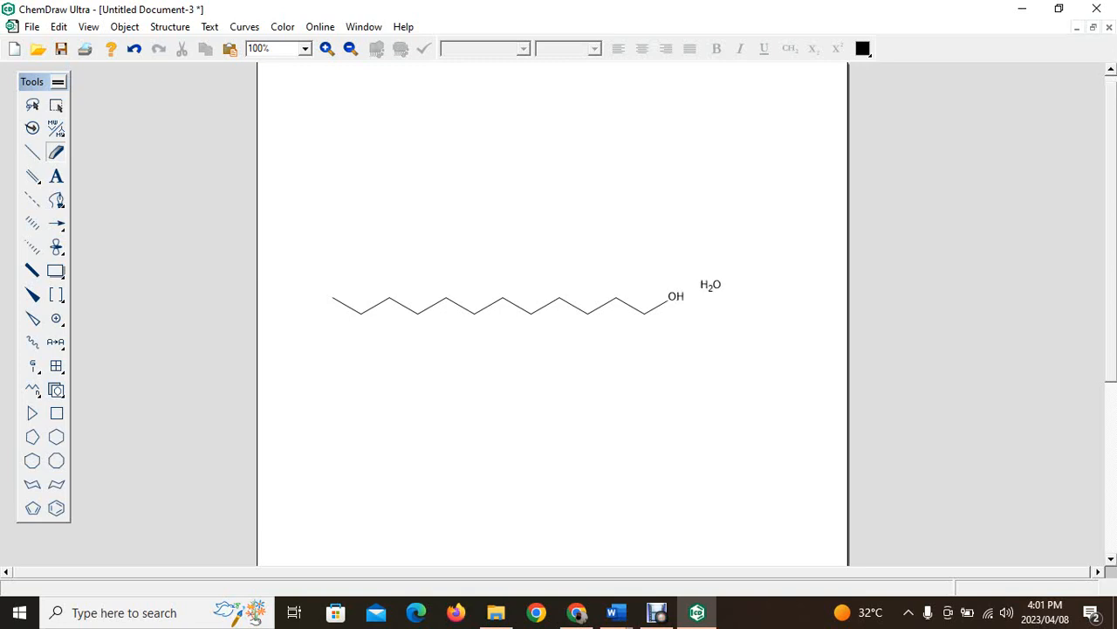
{"action": "left_click", "coordinate": [710, 285]}
{"action": "key", "text": "ctrl+z"}
{"action": "key", "text": "ctrl+z"}
{"action": "key", "text": "ctrl+z"}
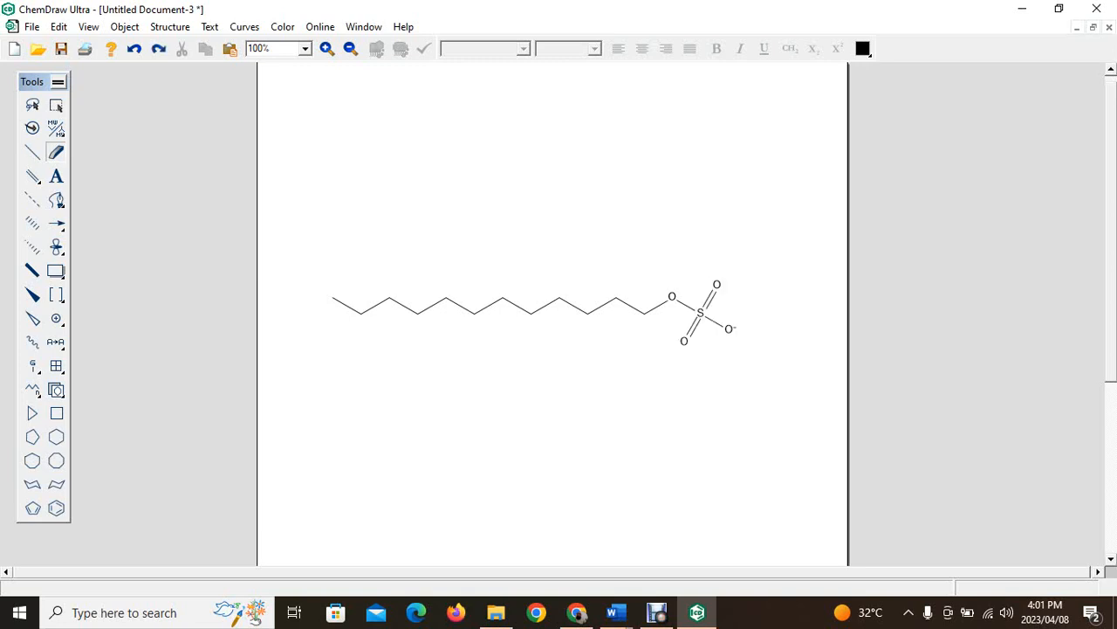
Erase the two double-bonded oxygens and the charged oxygen, keeping the sulfur attached to the chain's ether oxygen.
{"action": "left_click", "coordinate": [692, 327]}
{"action": "left_click", "coordinate": [683, 341]}
{"action": "left_click", "coordinate": [717, 285]}
{"action": "left_click", "coordinate": [730, 329]}
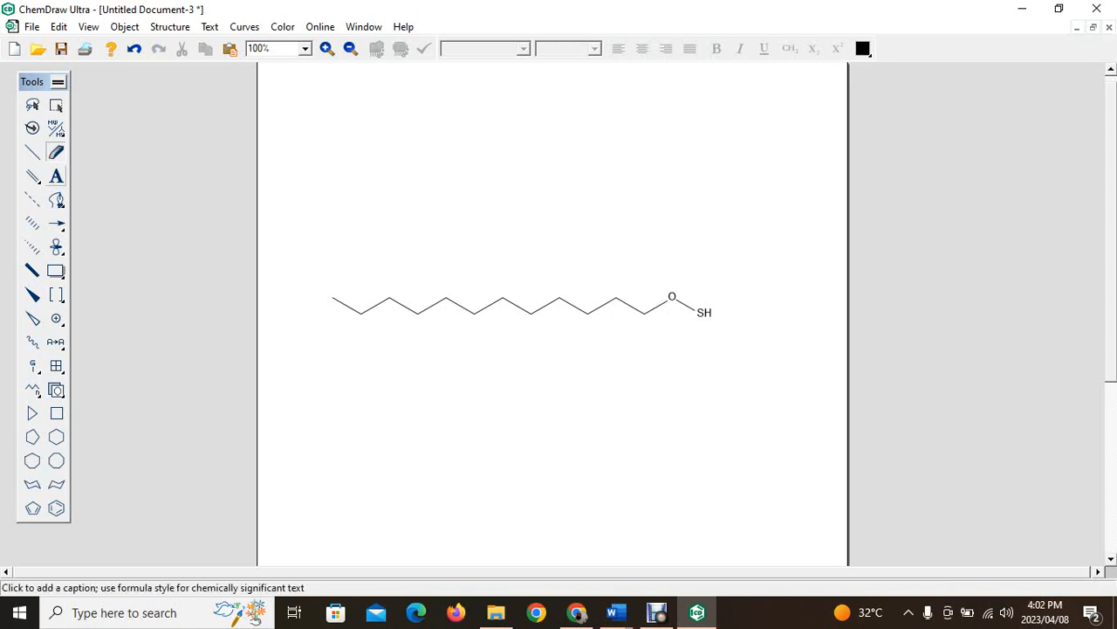
Relabel the terminal sulfur atom as SO3.
{"action": "left_click", "coordinate": [56, 176]}
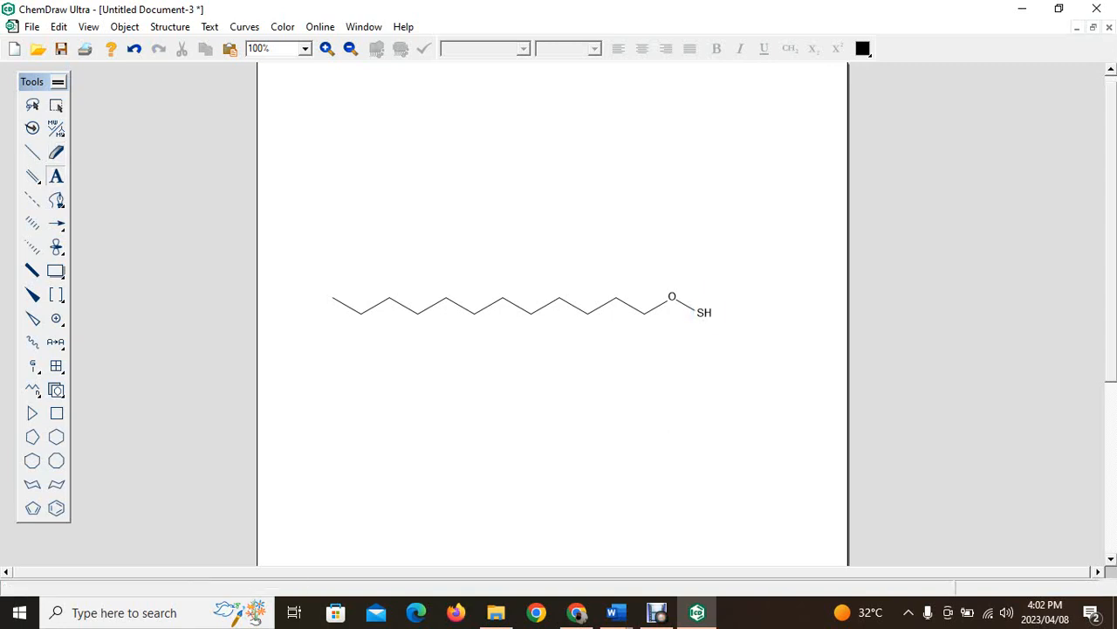
{"action": "left_click", "coordinate": [704, 313]}
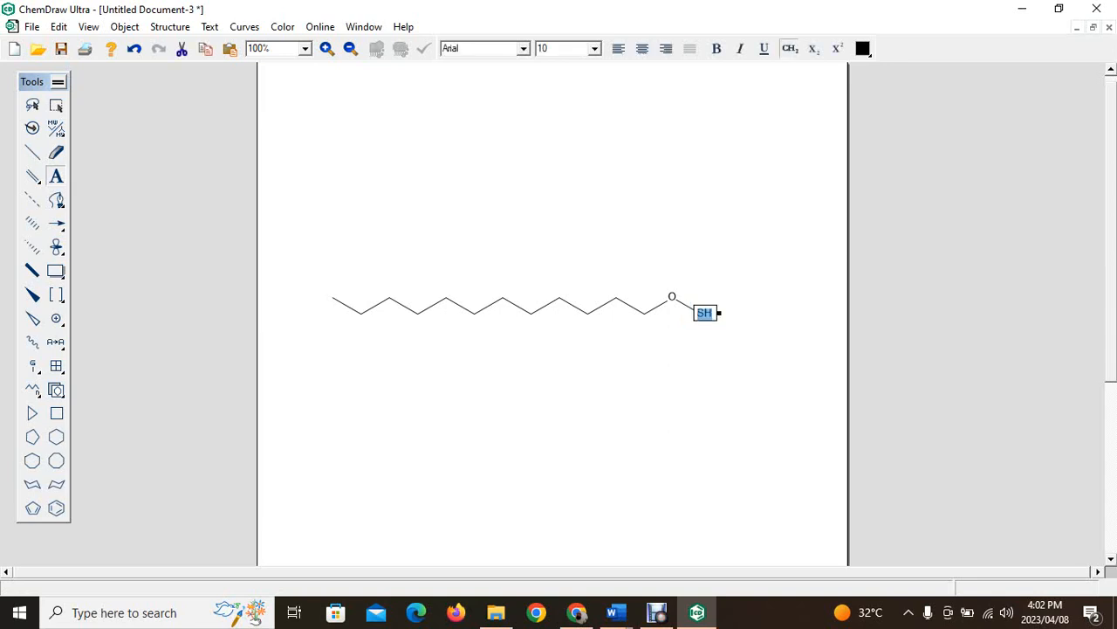
{"action": "type", "text": "SO3"}
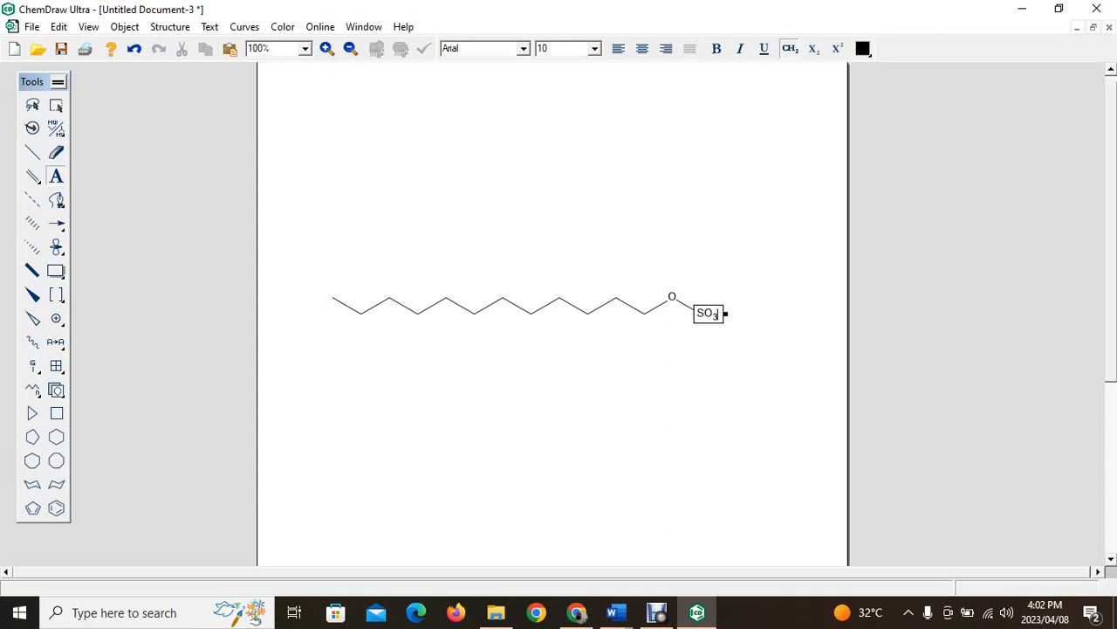
{"action": "left_click", "coordinate": [782, 409]}
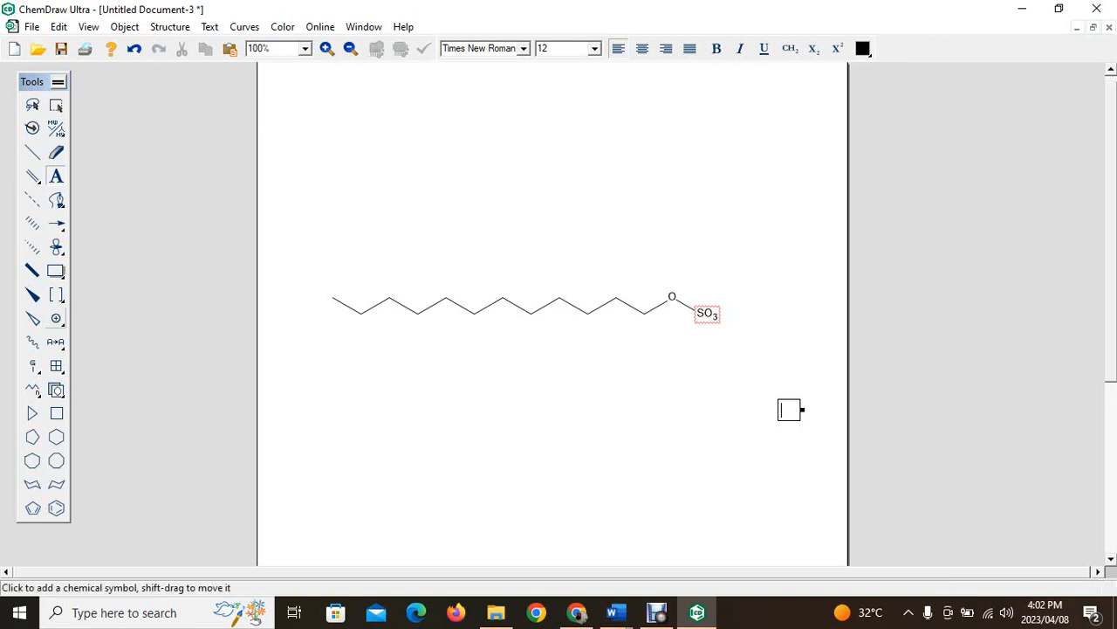
Add a plain minus charge symbol to the SO3 head group.
{"action": "left_click", "coordinate": [56, 318]}
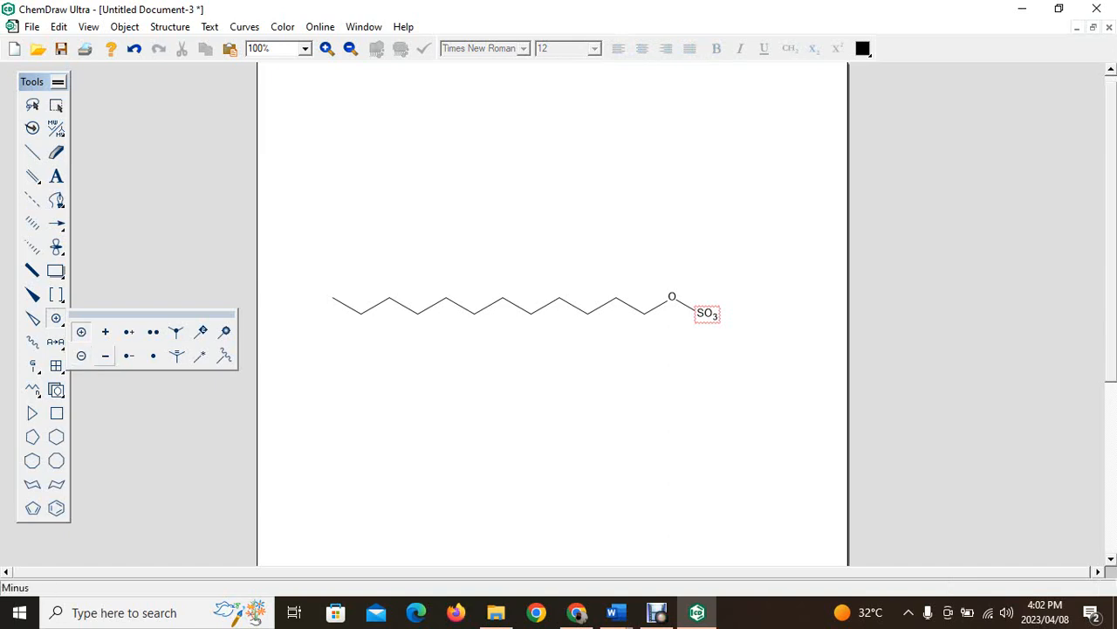
{"action": "left_click", "coordinate": [104, 356]}
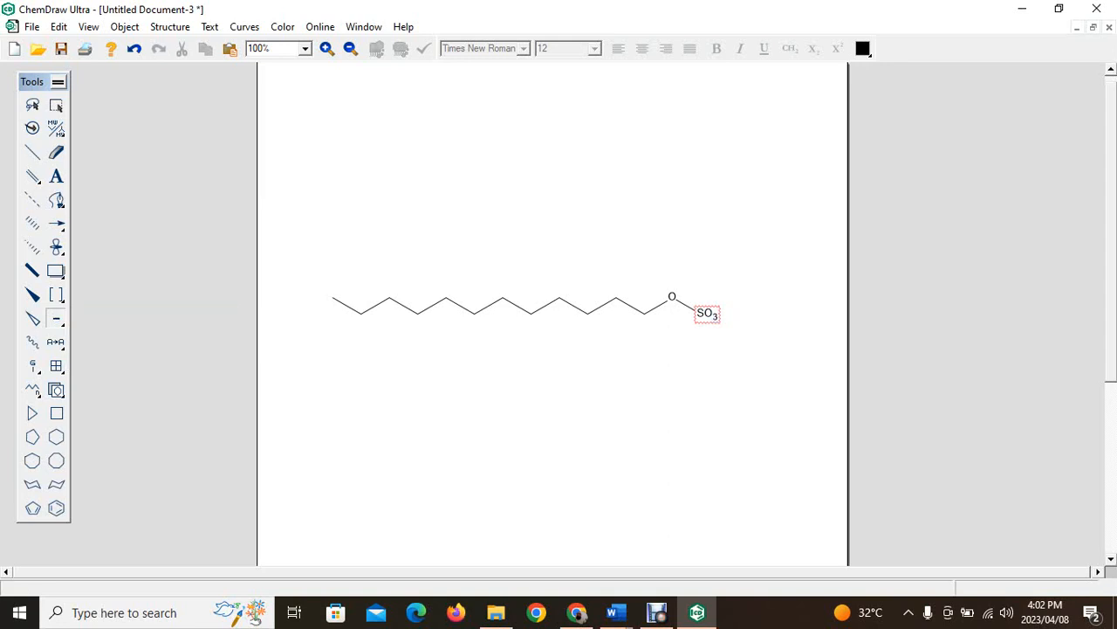
{"action": "left_click", "coordinate": [706, 313]}
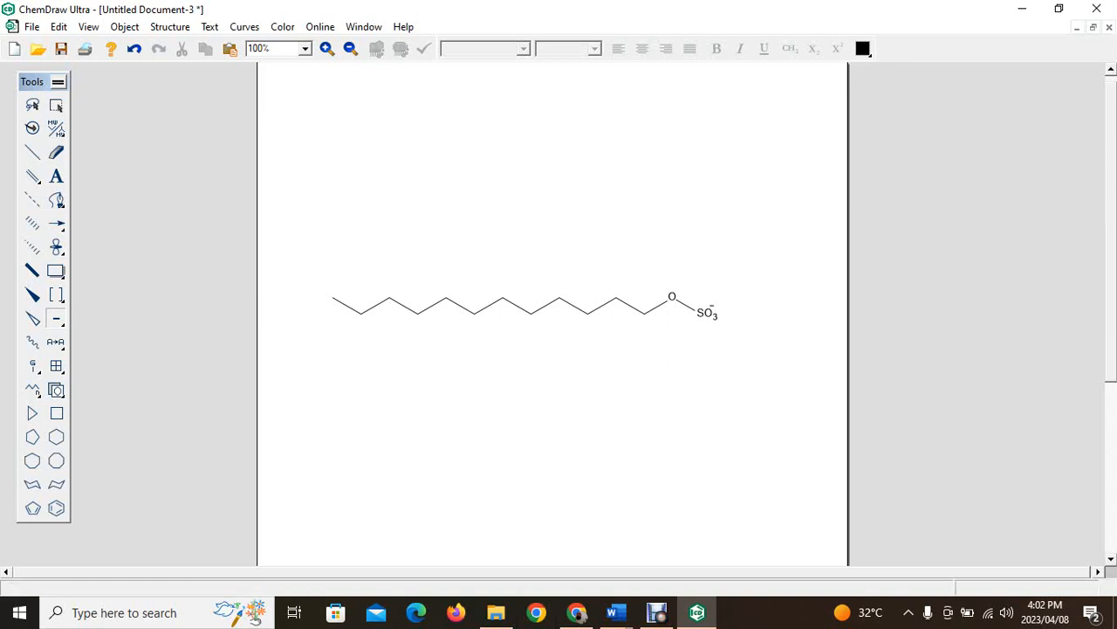
Shrink the whole molecule to a little over half its size, scale the document settings with it, and stretch the chain slightly taller.
{"action": "left_click", "coordinate": [56, 106]}
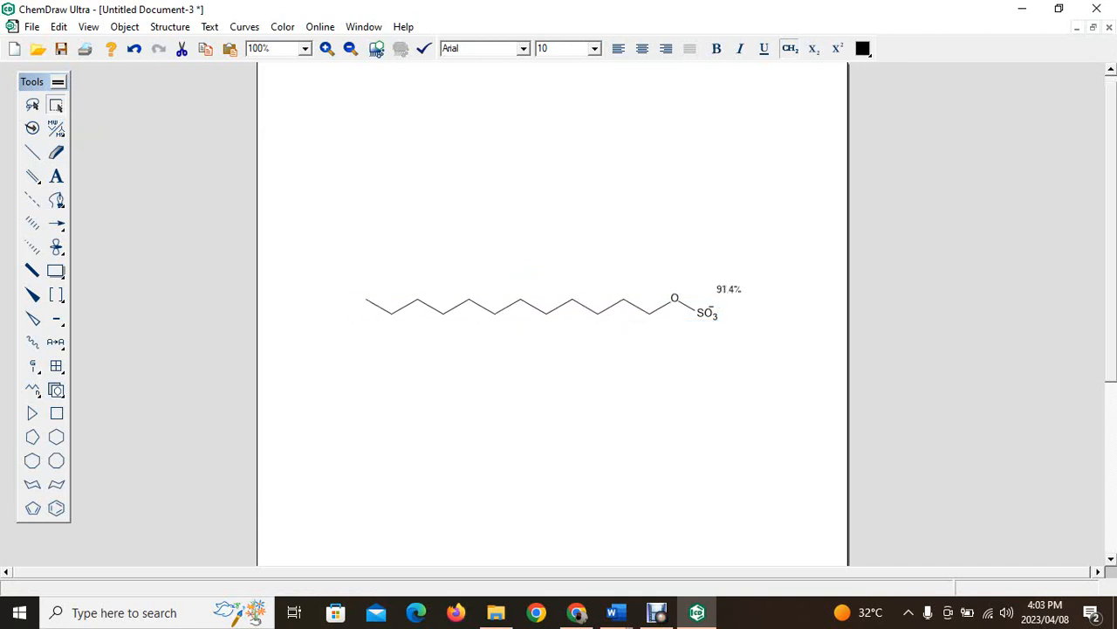
{"action": "left_click_drag", "start_coordinate": [465, 310], "coordinate": [492, 309]}
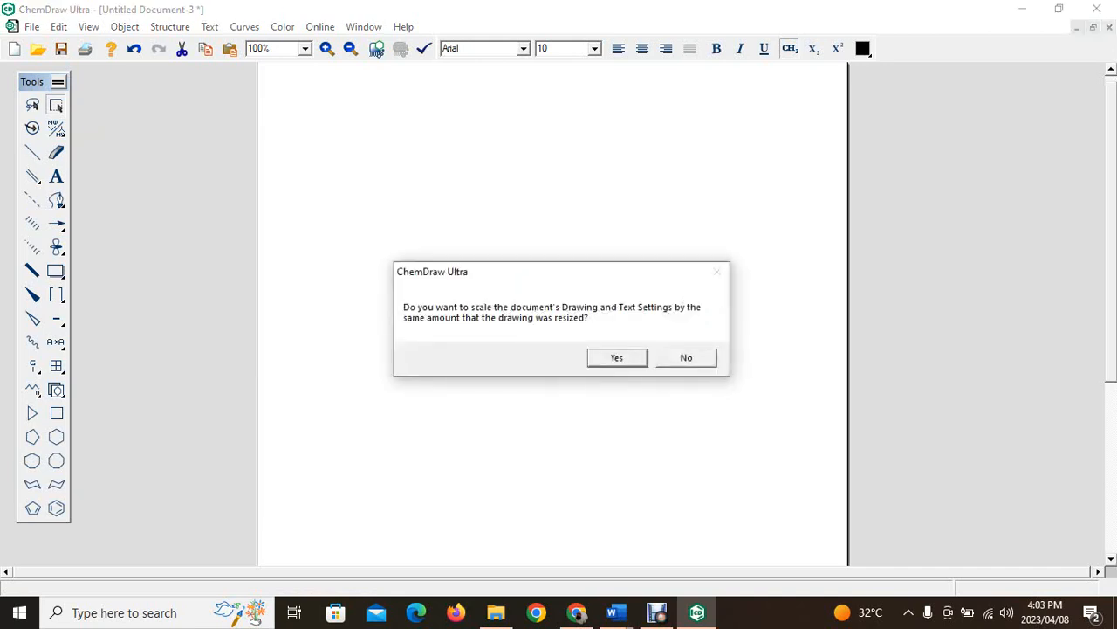
{"action": "key", "text": "Return"}
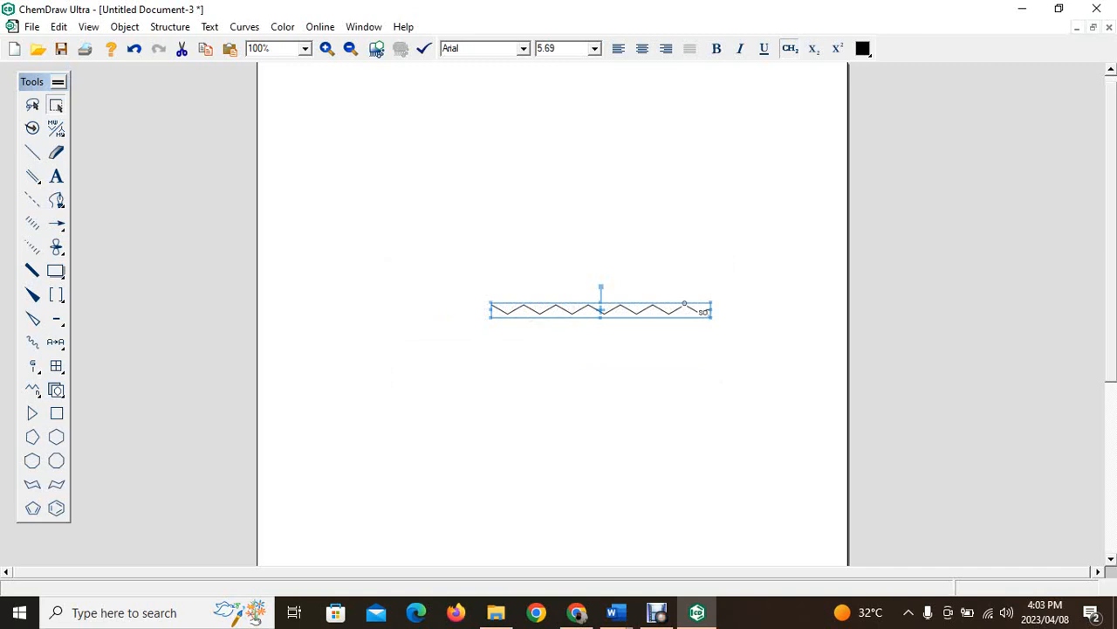
{"action": "left_click_drag", "start_coordinate": [601, 318], "coordinate": [600, 323]}
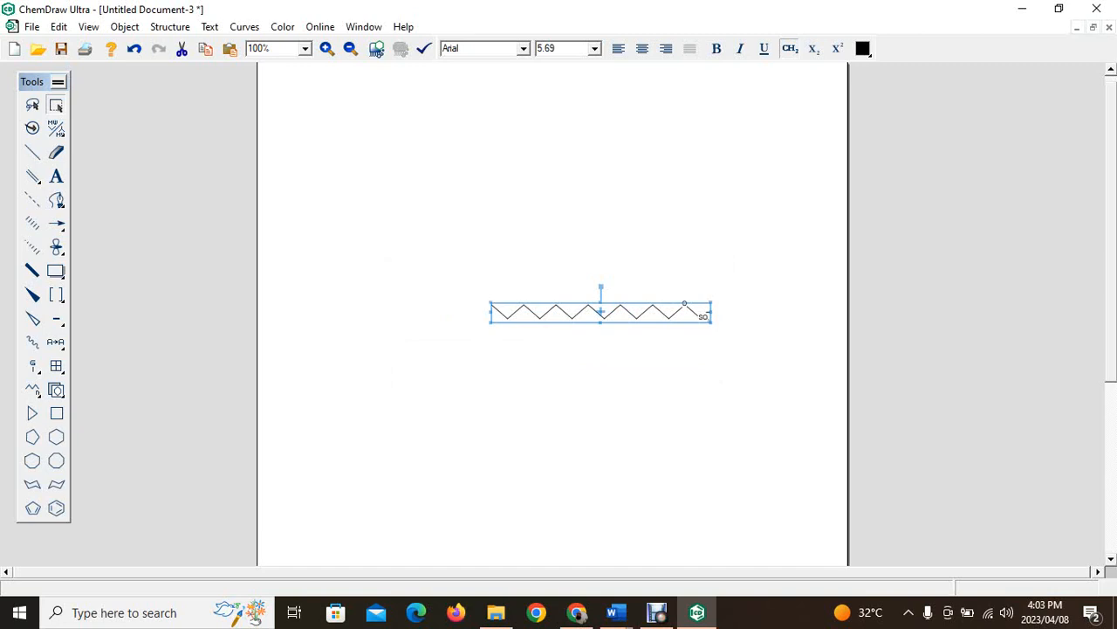
Copy the dodecyl sulfate chain and place a duplicate rotated upright, its tail meeting the original's tail and its SO3 head pointing up.
{"action": "right_click", "coordinate": [615, 311]}
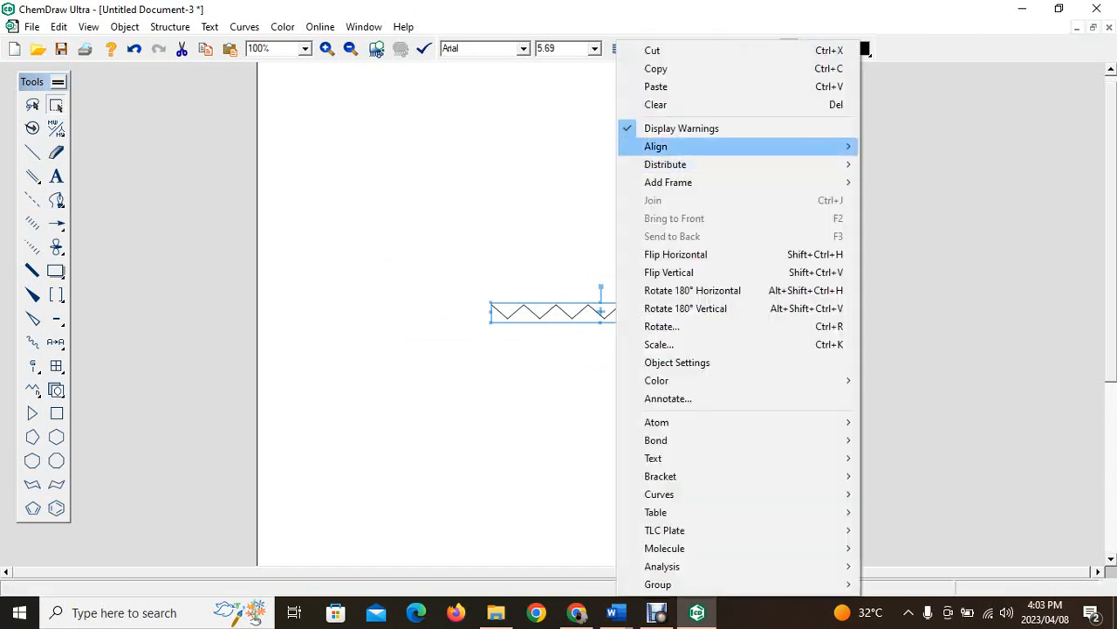
{"action": "left_click", "coordinate": [656, 68]}
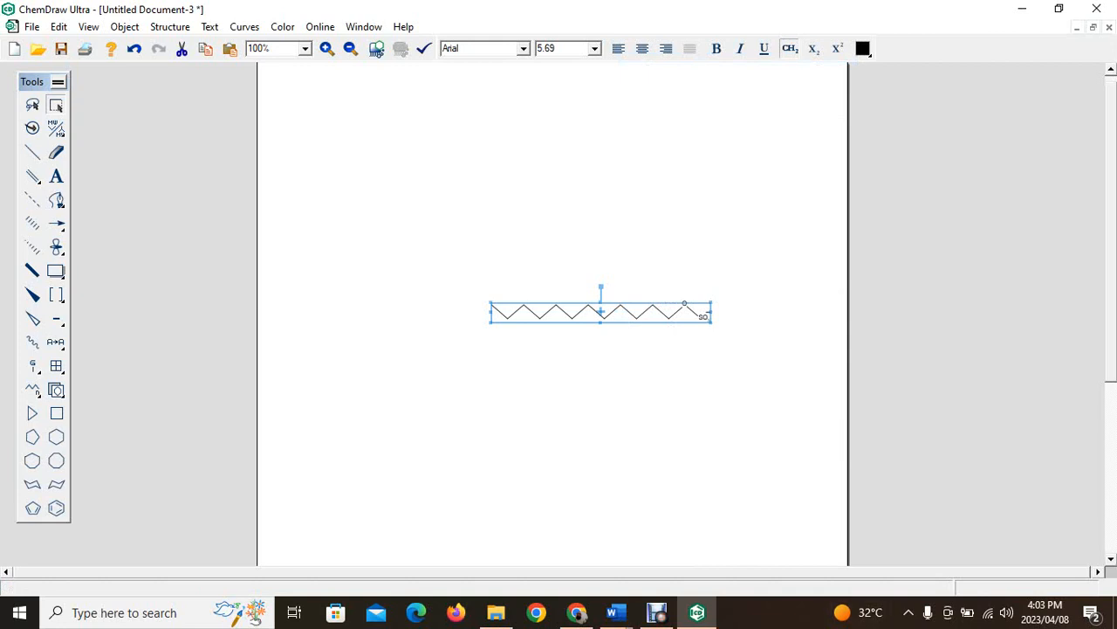
{"action": "key", "text": "Escape"}
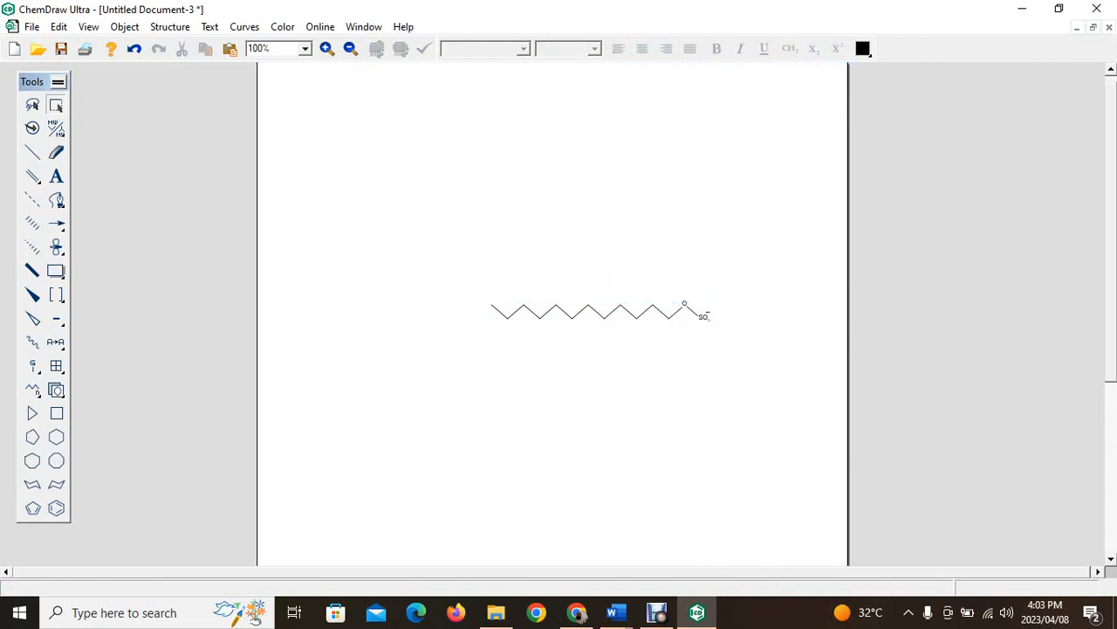
{"action": "key", "text": "ctrl+v"}
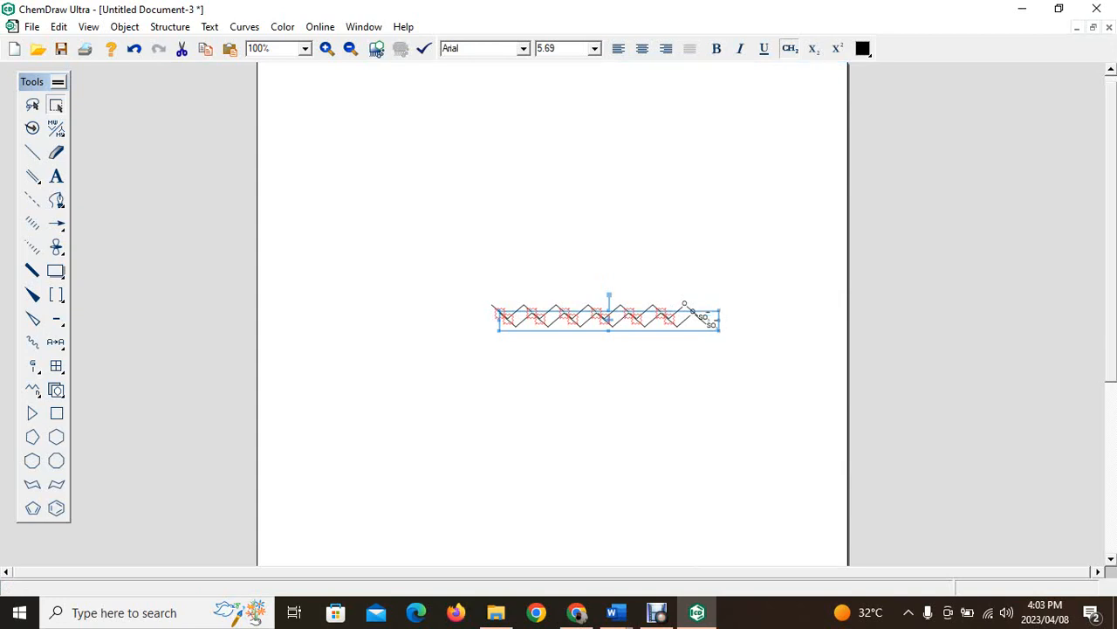
{"action": "left_click_drag", "start_coordinate": [609, 296], "coordinate": [501, 198]}
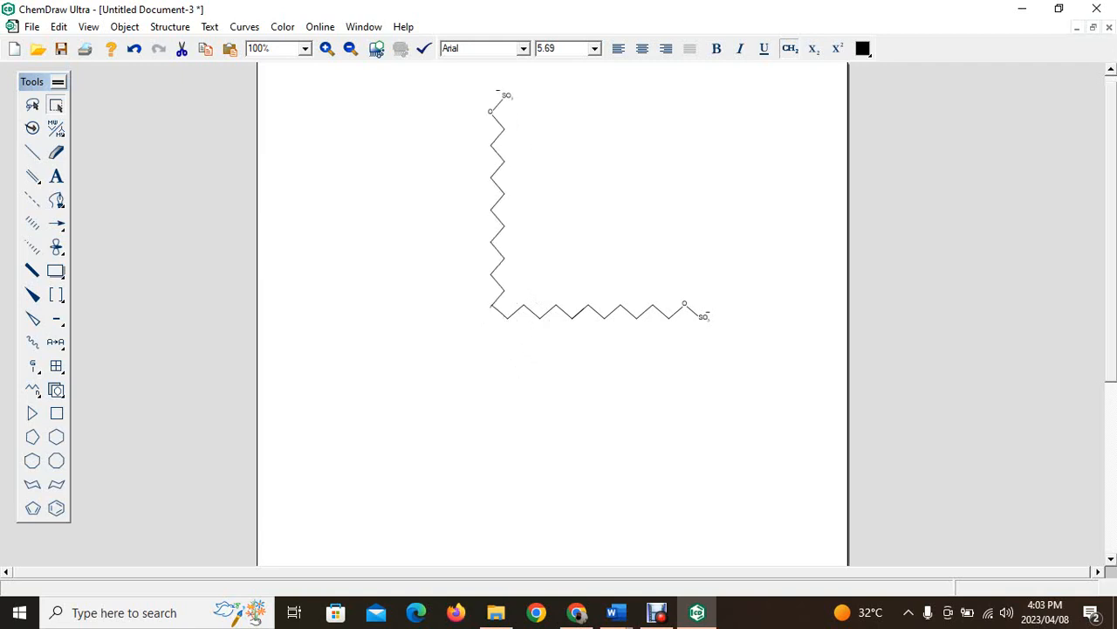
{"action": "key", "text": "Escape"}
Paste another chain, rotate it to point left, and place its tail at the common centre opposite the original chain.
{"action": "key", "text": "ctrl+v"}
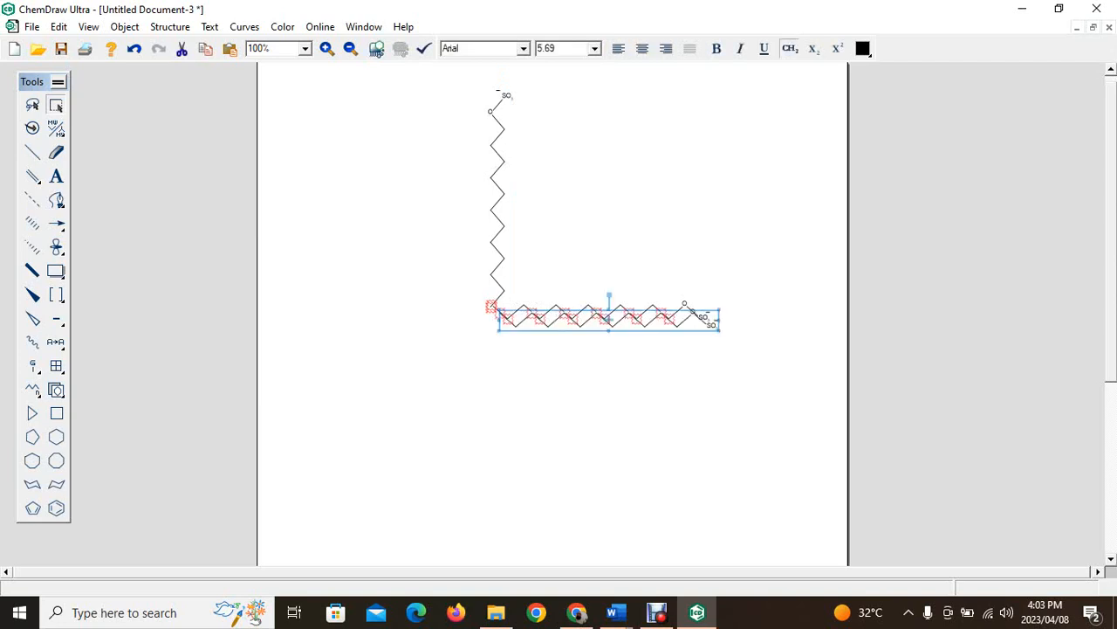
{"action": "left_click_drag", "start_coordinate": [609, 296], "coordinate": [726, 302]}
{"action": "left_click_drag", "start_coordinate": [609, 301], "coordinate": [393, 308]}
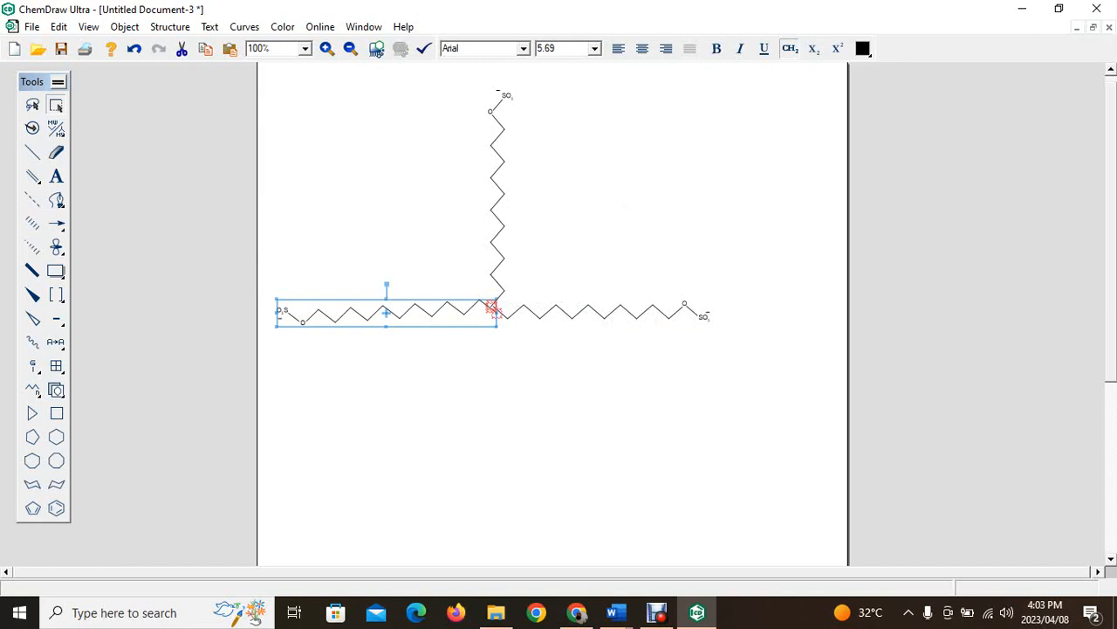
Paste another chain, rotate it so the head group points down, and place its tail at the centre to complete the cross.
{"action": "key", "text": "ctrl+v"}
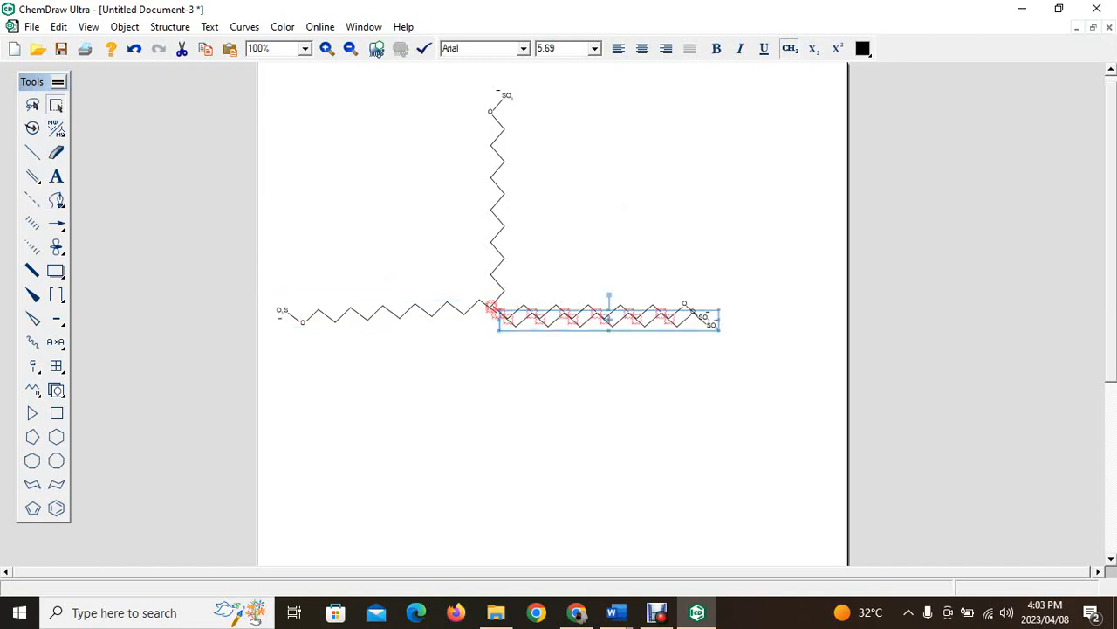
{"action": "left_click_drag", "start_coordinate": [609, 295], "coordinate": [622, 213]}
{"action": "left_click_drag", "start_coordinate": [611, 312], "coordinate": [493, 413]}
{"action": "key", "text": "Escape"}
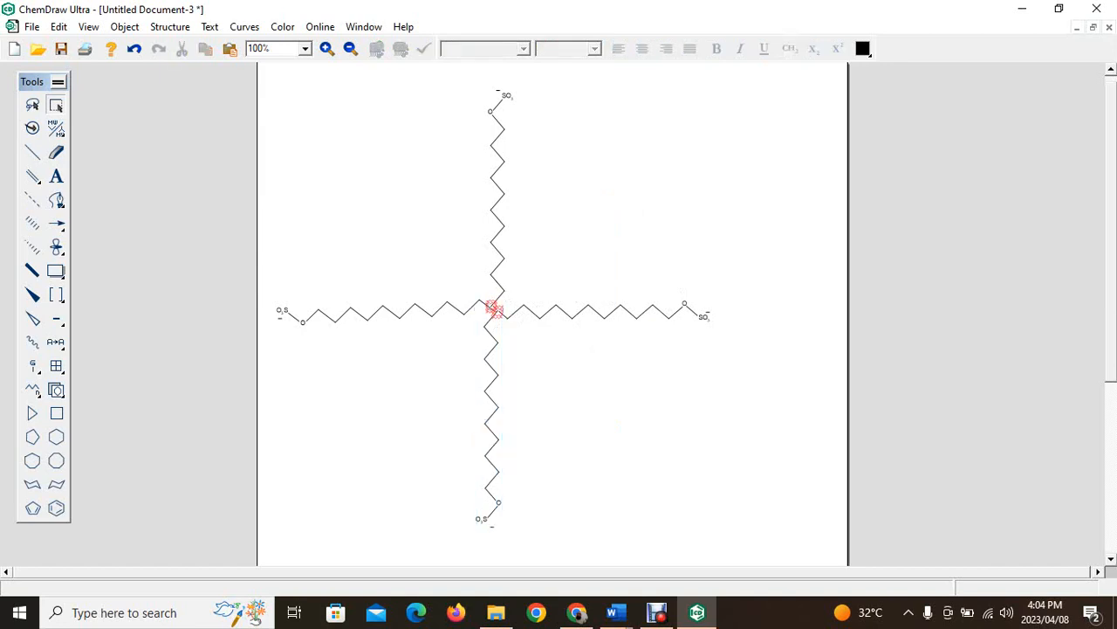
Paste another chain, rotate it diagonally toward the upper right, and place its tail near the centre between the upright and right-hand chains.
{"action": "key", "text": "ctrl+v"}
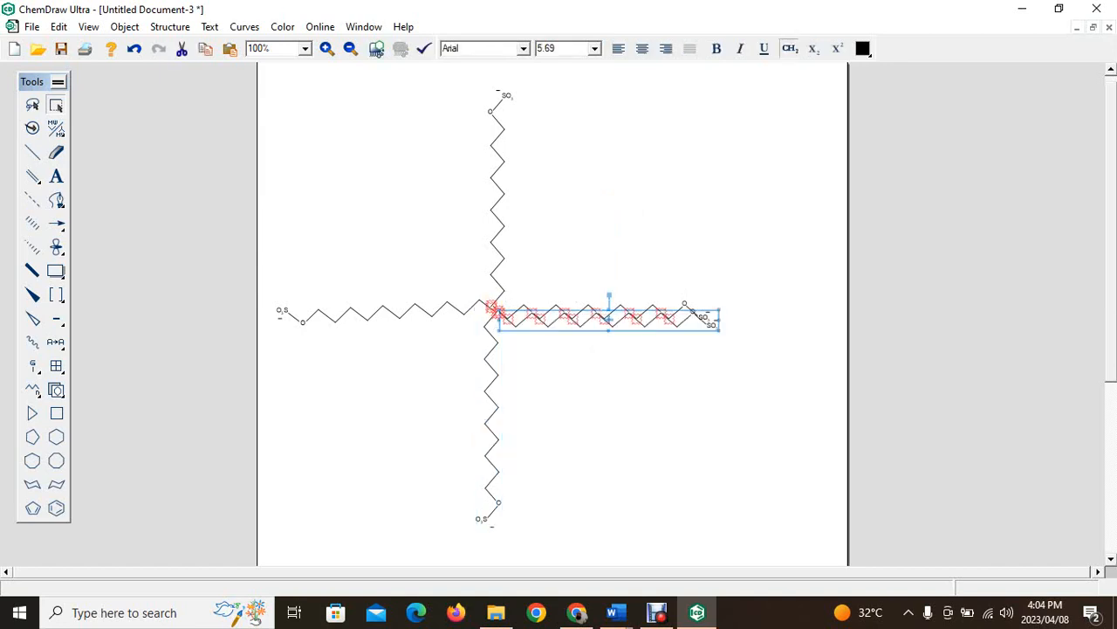
{"action": "left_click_drag", "start_coordinate": [608, 316], "coordinate": [590, 224]}
{"action": "key", "text": "Up"}
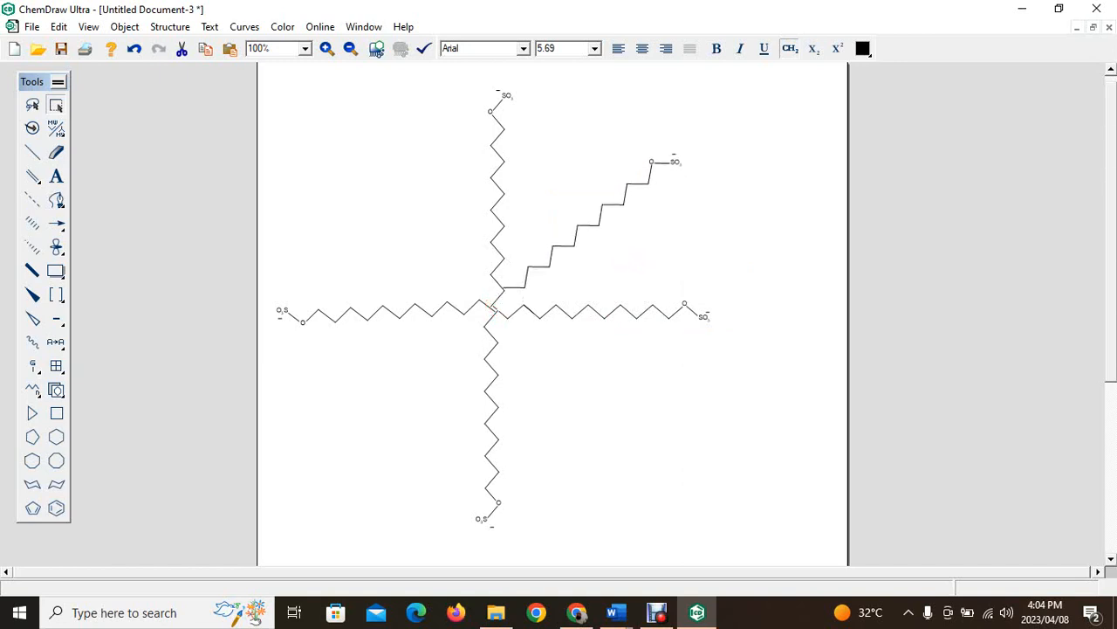
{"action": "key", "text": "Escape"}
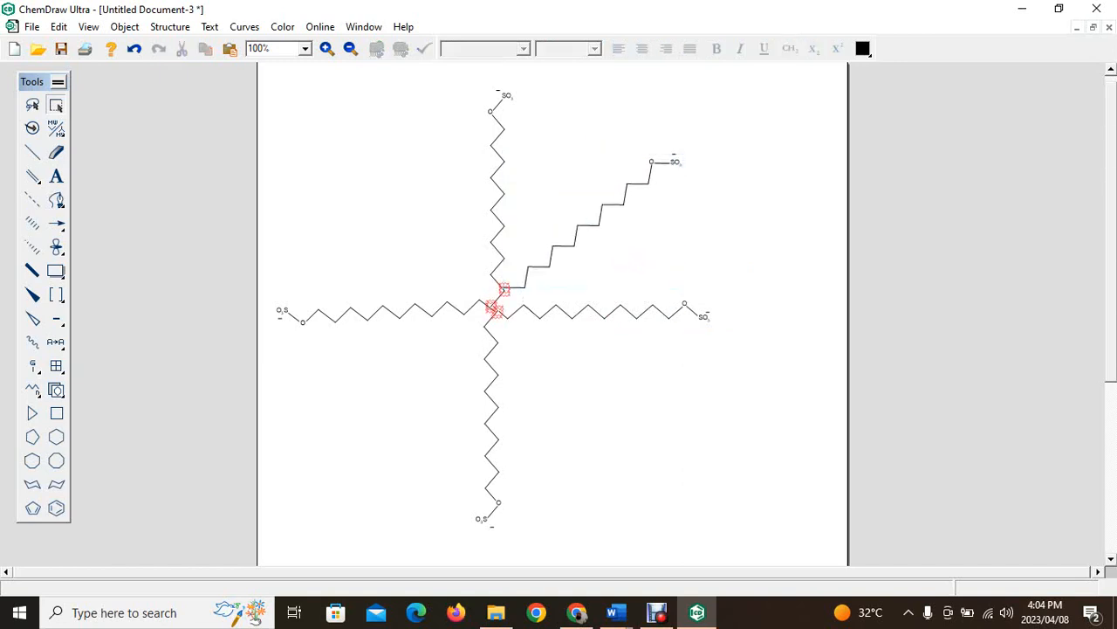
Paste another chain, rotate it to a shallower upward diagonal, and place it between the existing diagonal and the right-hand horizontal chain.
{"action": "key", "text": "ctrl+v"}
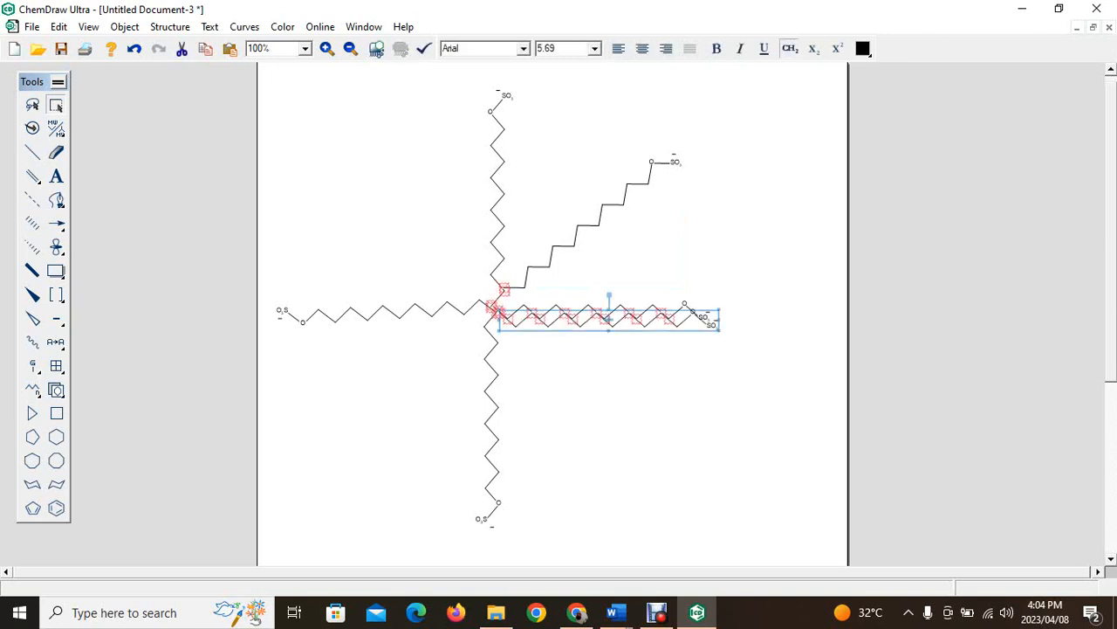
{"action": "left_click_drag", "start_coordinate": [609, 320], "coordinate": [733, 223]}
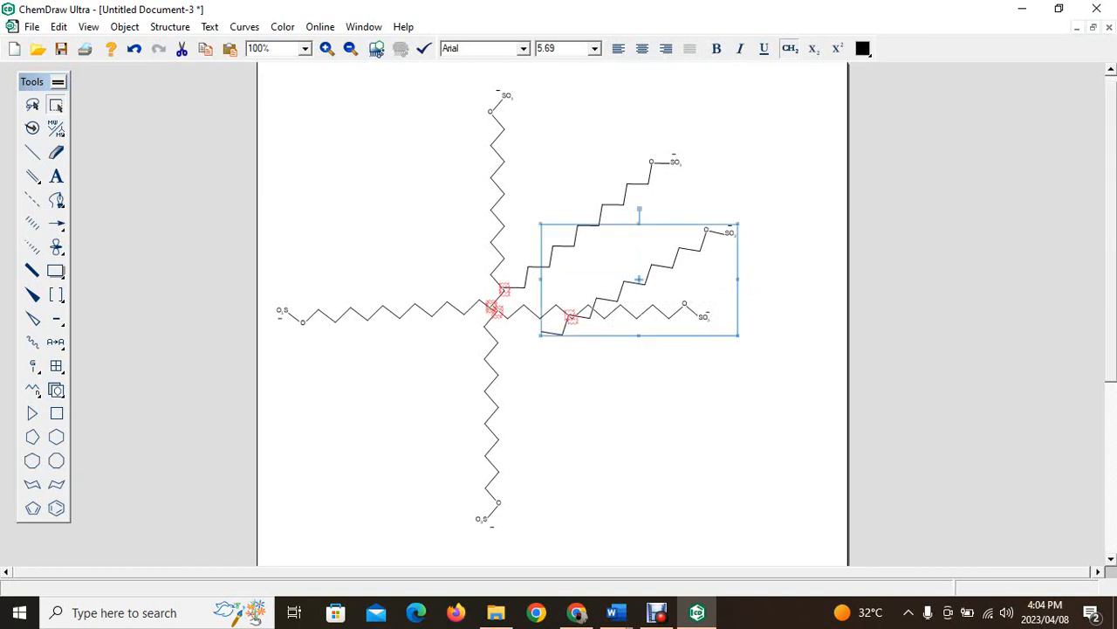
{"action": "left_click_drag", "start_coordinate": [640, 279], "coordinate": [616, 248]}
{"action": "left_click", "coordinate": [758, 260]}
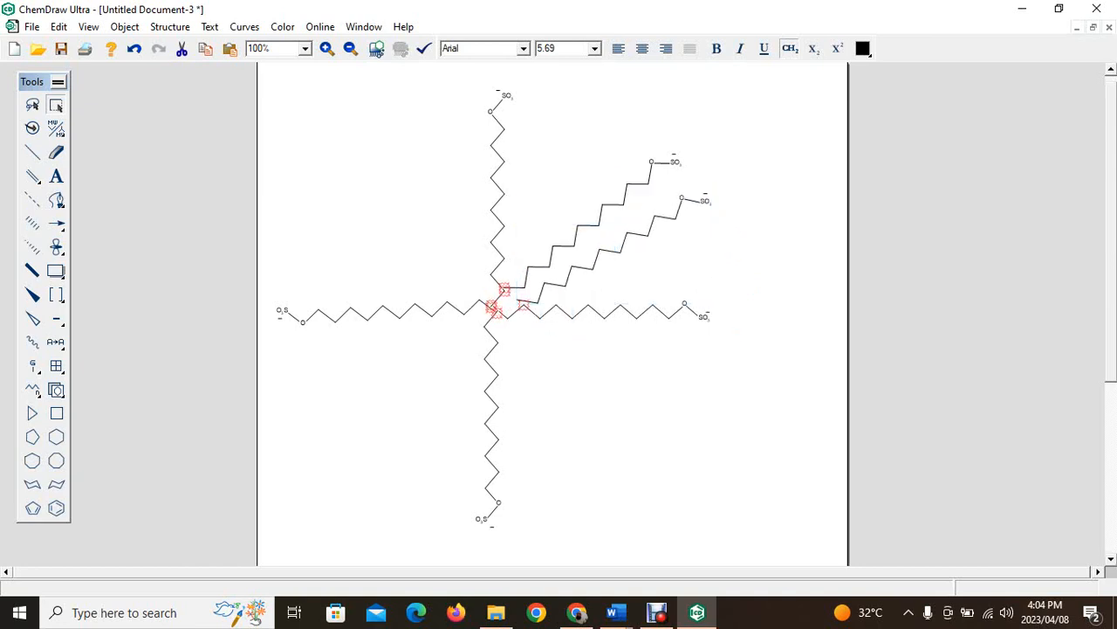
Paste another chain, rotate it to a steep upper-right diagonal, and place it between the upright chain and the nearest diagonal chain.
{"action": "key", "text": "ctrl+v"}
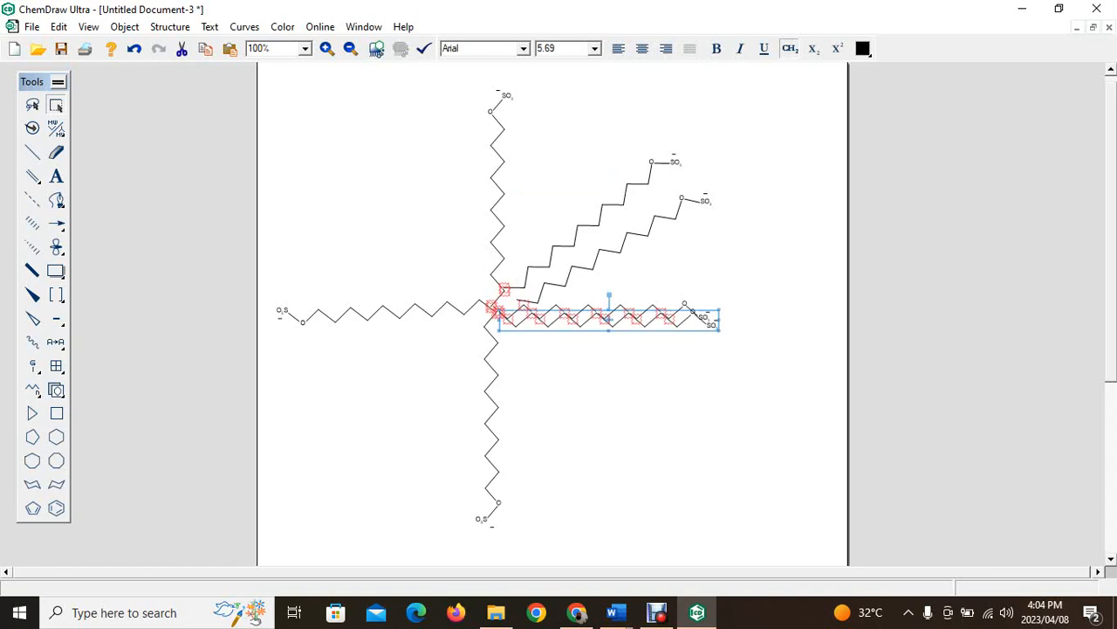
{"action": "left_click_drag", "start_coordinate": [609, 316], "coordinate": [560, 200]}
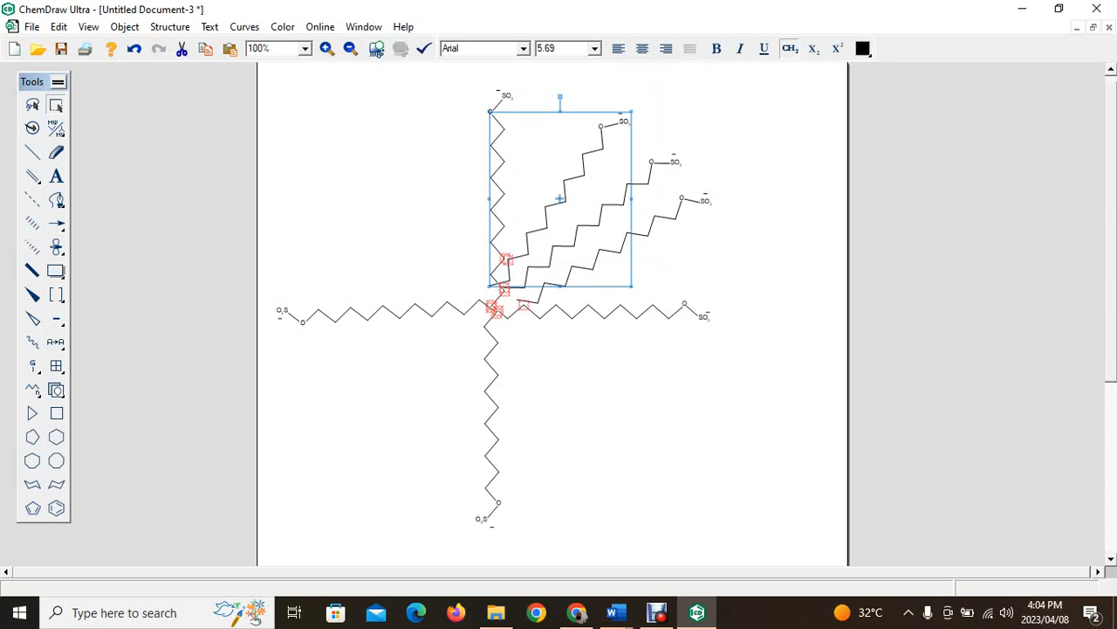
{"action": "key", "text": "Escape"}
Paste another chain, rotate it to a shallow upward slant, and place it just above the right-hand horizontal chain.
{"action": "key", "text": "ctrl+v"}
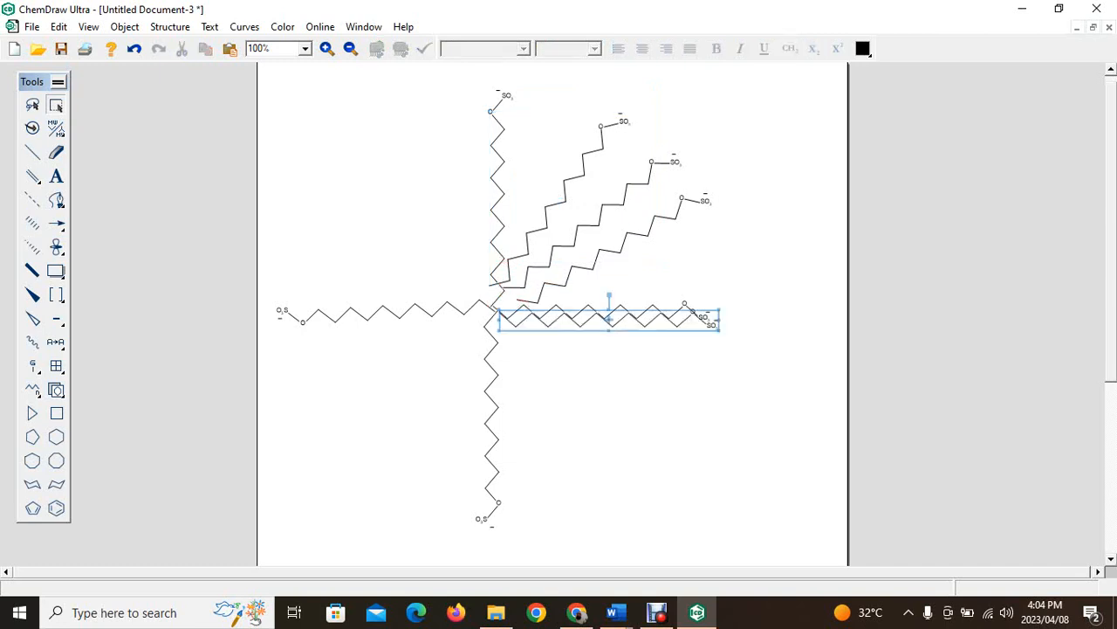
{"action": "left_click_drag", "start_coordinate": [602, 320], "coordinate": [632, 278]}
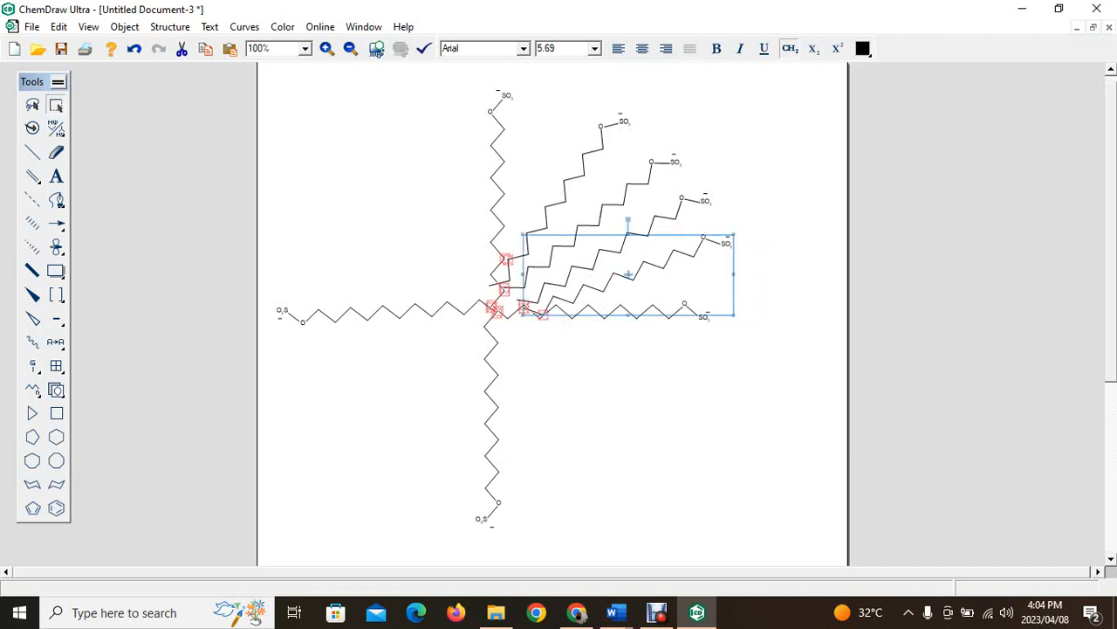
{"action": "key", "text": "Escape"}
Paste another chain, rotate it nearly upright, and place it between the vertical chain and the steepest upper-right diagonal.
{"action": "key", "text": "ctrl+v"}
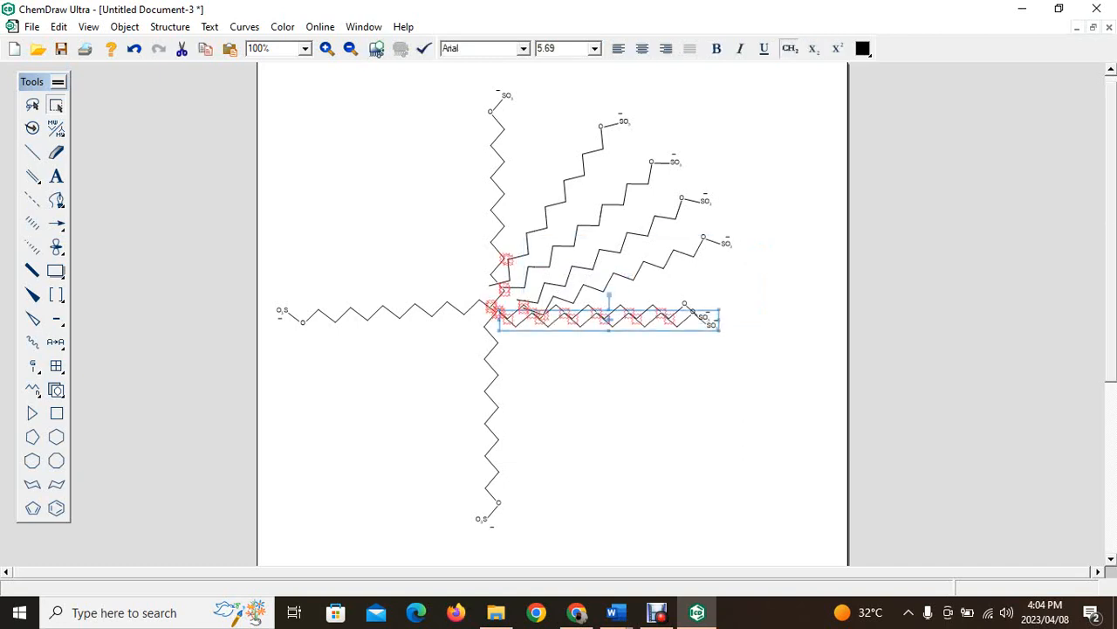
{"action": "left_click_drag", "start_coordinate": [609, 319], "coordinate": [525, 152]}
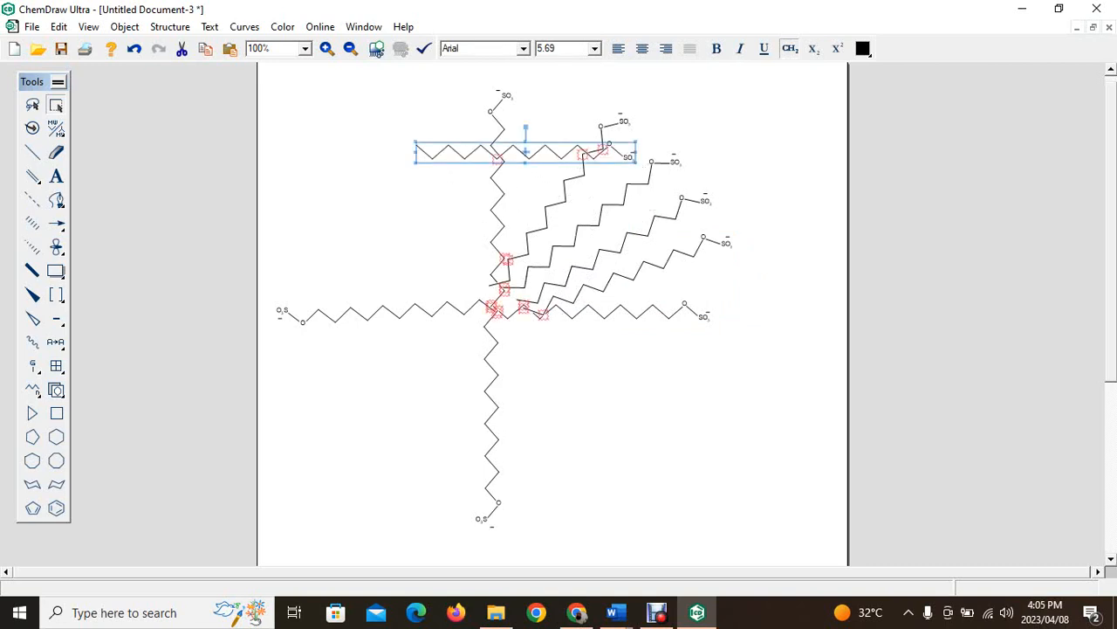
{"action": "key", "text": "Escape"}
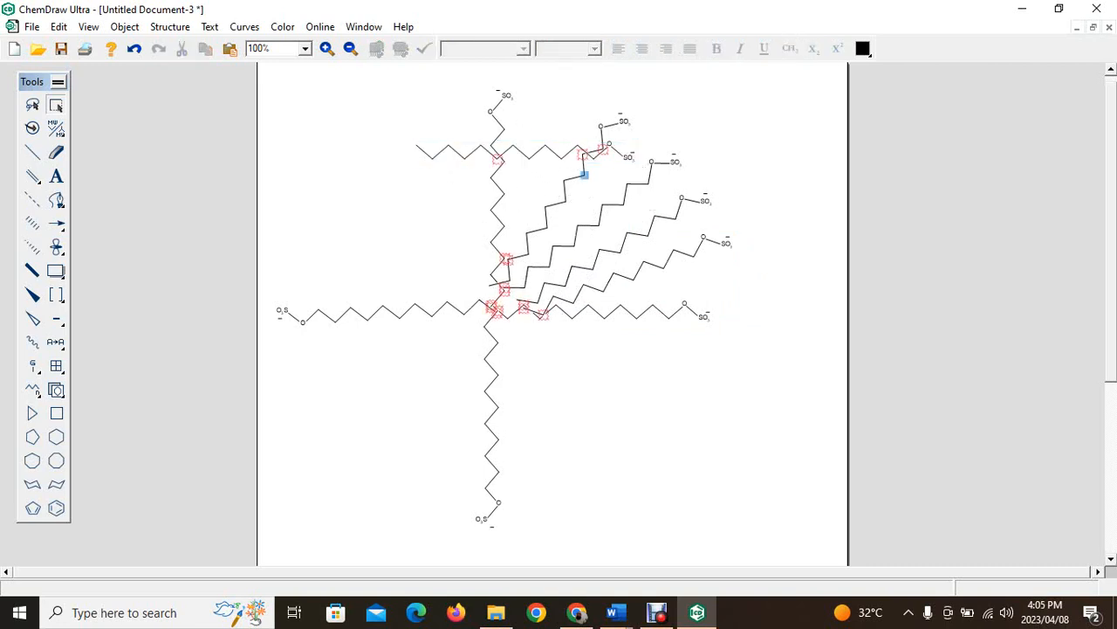
{"action": "key", "text": "ctrl+z"}
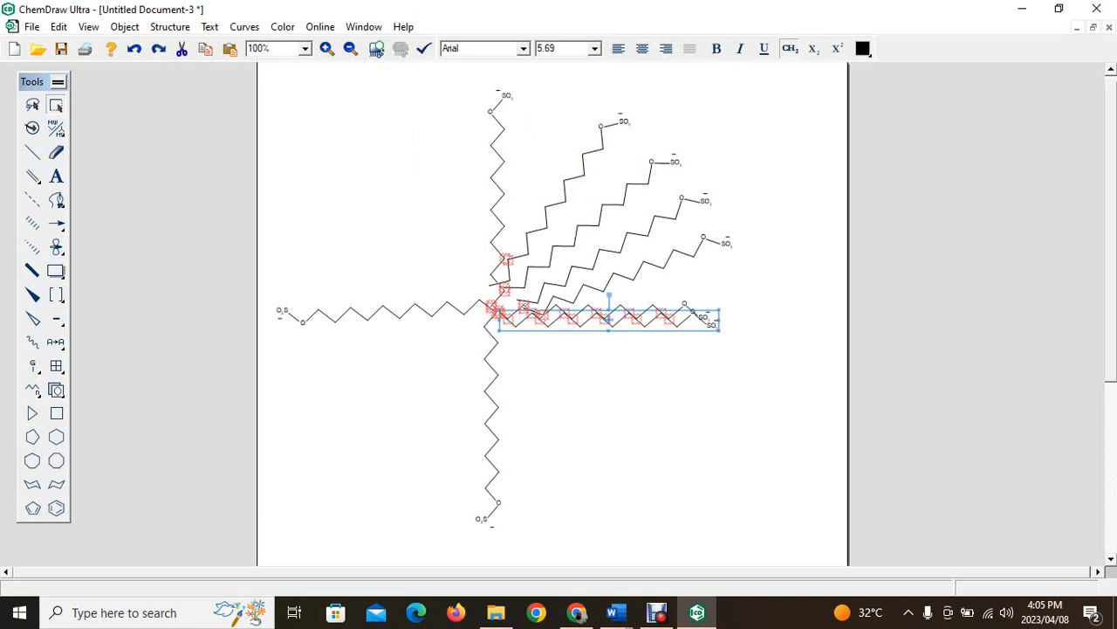
{"action": "key", "text": "ctrl+y"}
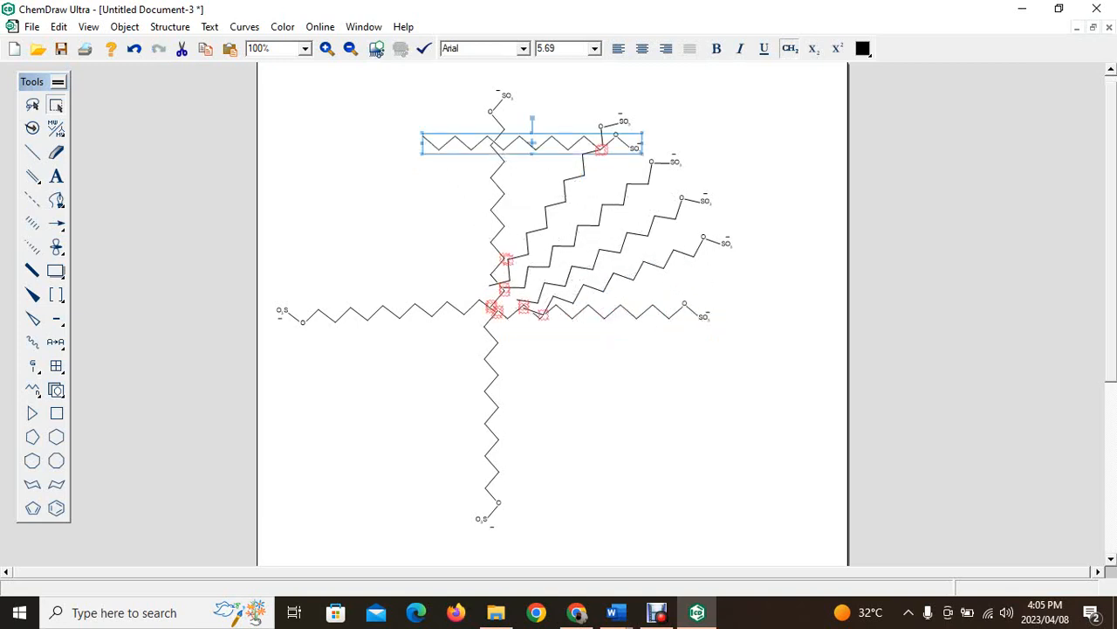
{"action": "left_click_drag", "start_coordinate": [533, 118], "coordinate": [526, 198]}
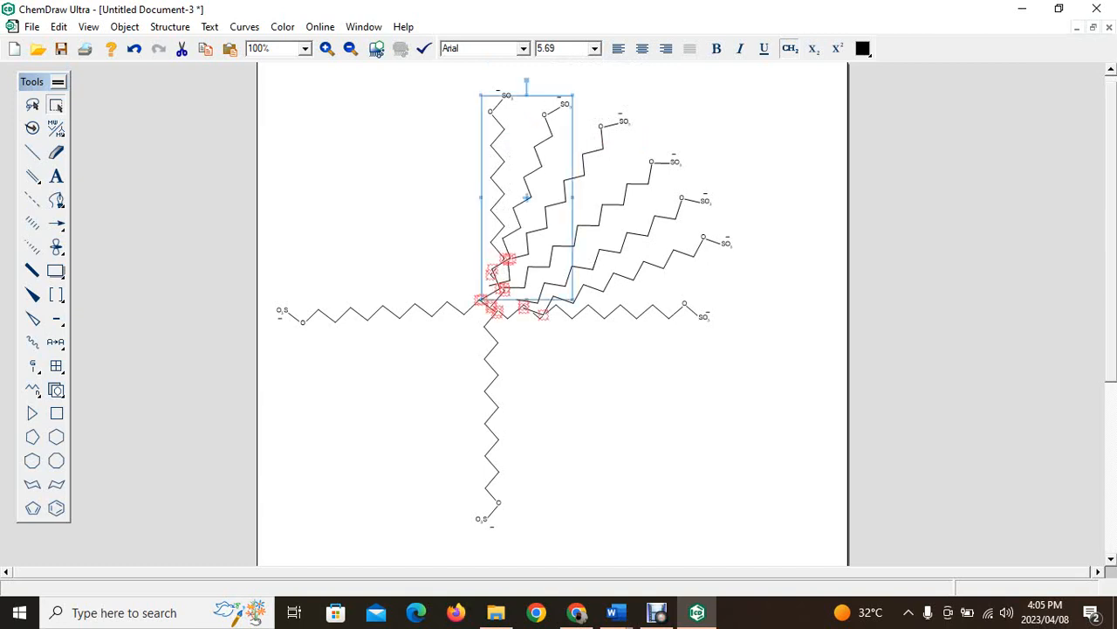
{"action": "key", "text": "Escape"}
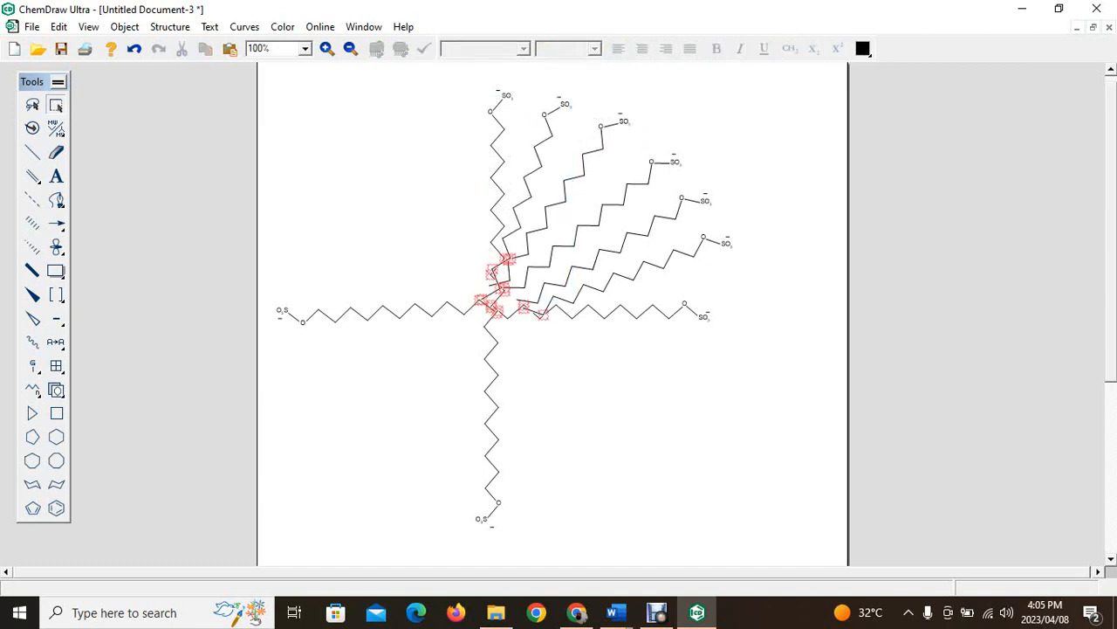
Paste another chain, rotate it diagonally toward the lower right, and place its tail near the centre beside the downward chain.
{"action": "key", "text": "ctrl+v"}
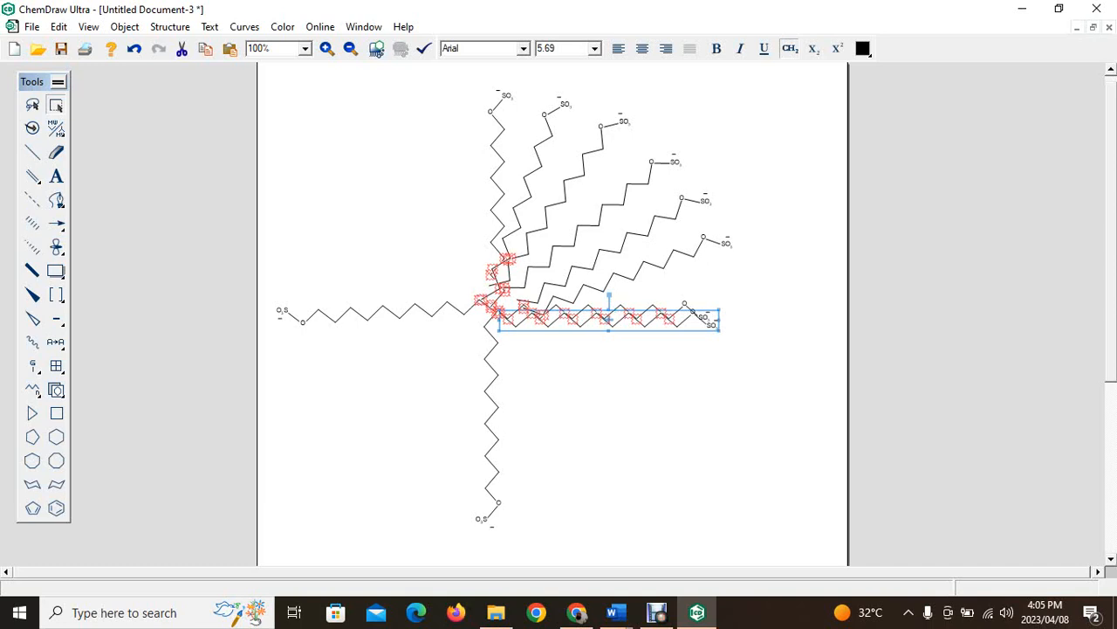
{"action": "left_click_drag", "start_coordinate": [609, 296], "coordinate": [576, 404]}
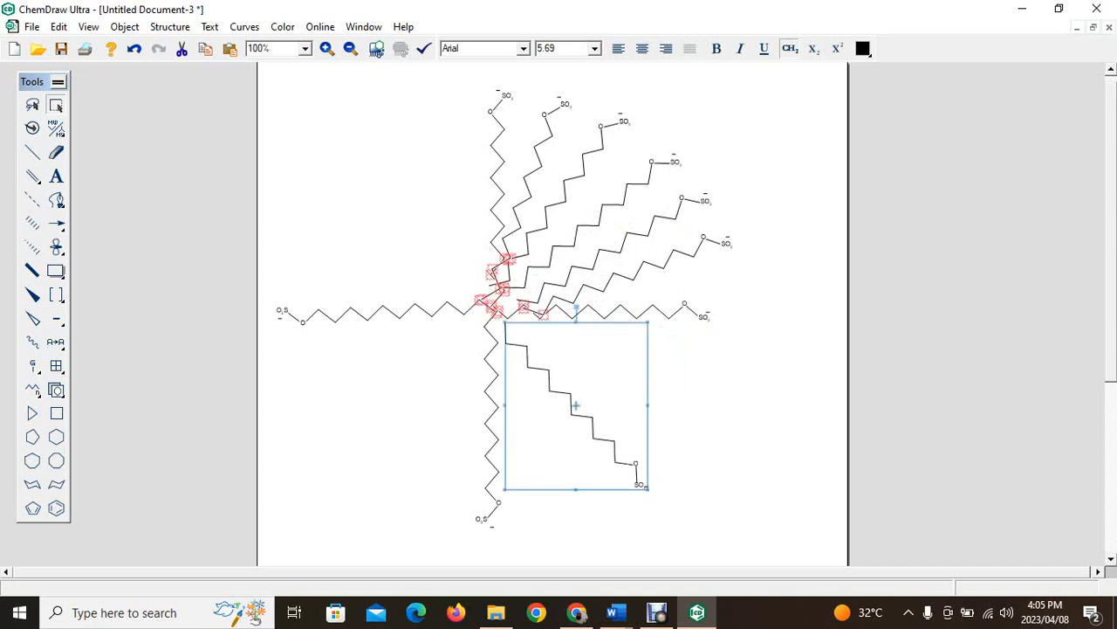
{"action": "key", "text": "Escape"}
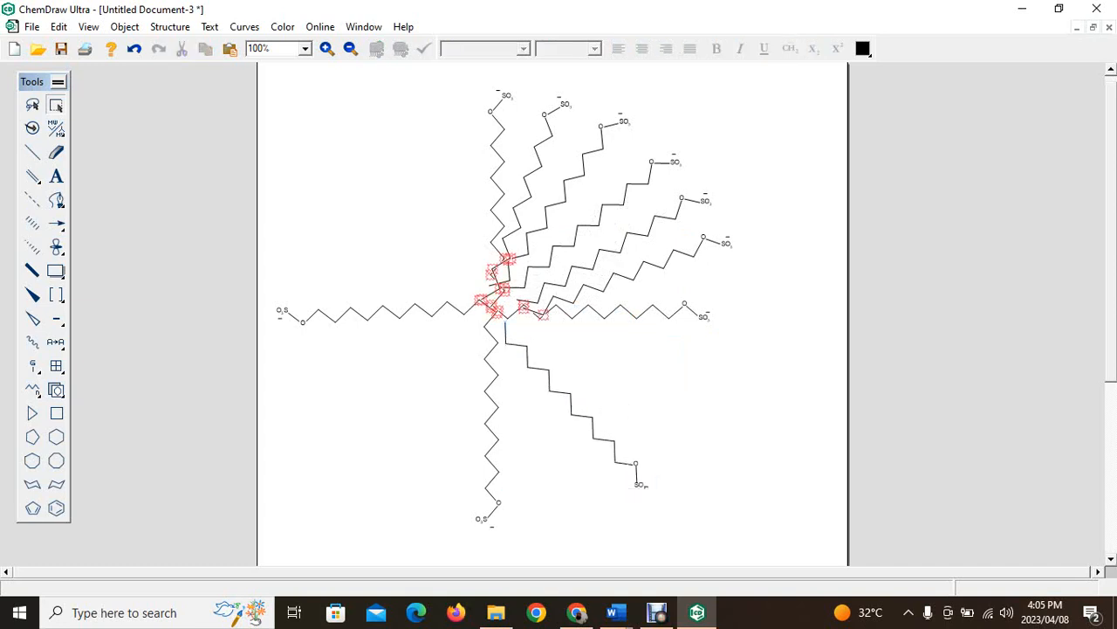
Paste another chain, rotate it to a shallower lower-right diagonal, and place it between the existing lower-right diagonal and the right-hand horizontal chain.
{"action": "key", "text": "ctrl+v"}
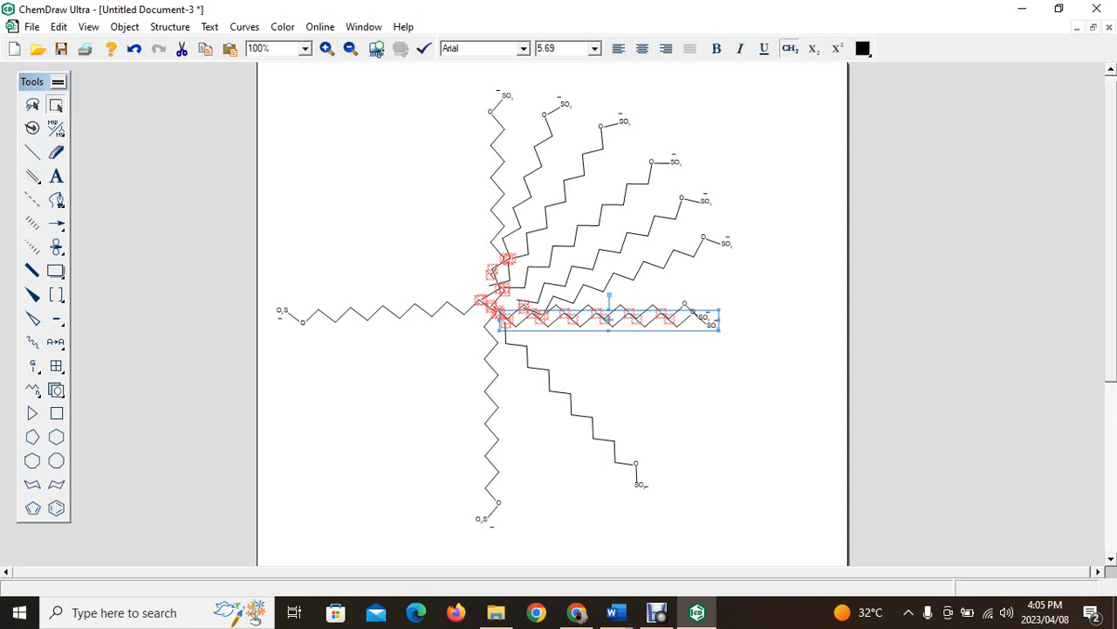
{"action": "mouse_move", "coordinate": [609, 295]}
{"action": "left_mouse_down"}
{"action": "mouse_move", "coordinate": [630, 305]}
{"action": "mouse_move", "coordinate": [607, 407]}
{"action": "left_mouse_up"}
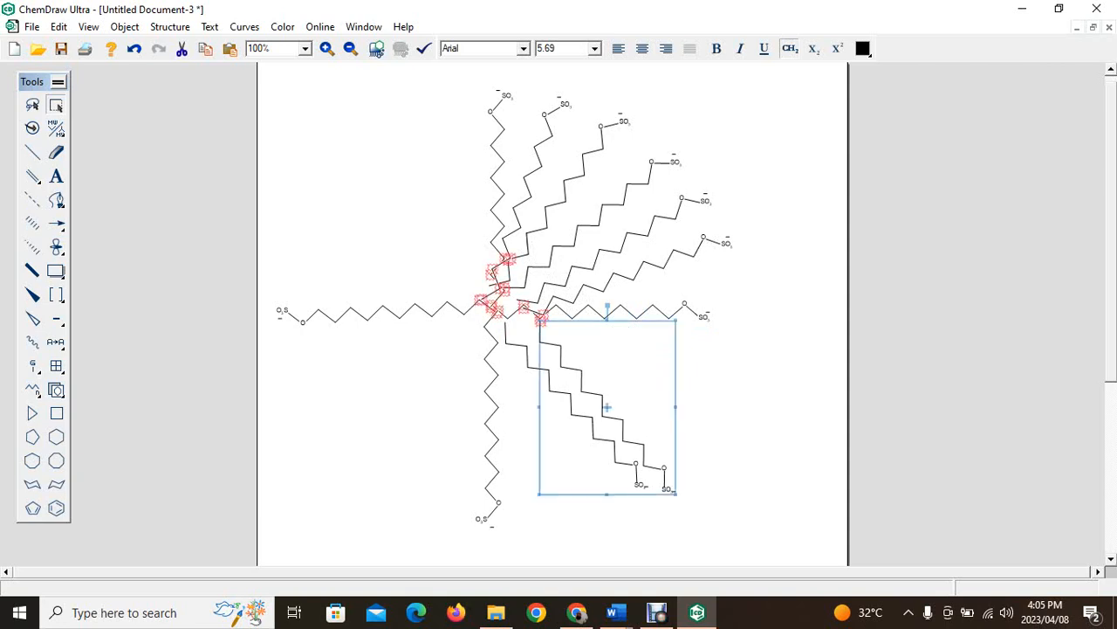
{"action": "left_click_drag", "start_coordinate": [608, 306], "coordinate": [592, 308]}
{"action": "left_click_drag", "start_coordinate": [607, 408], "coordinate": [606, 394]}
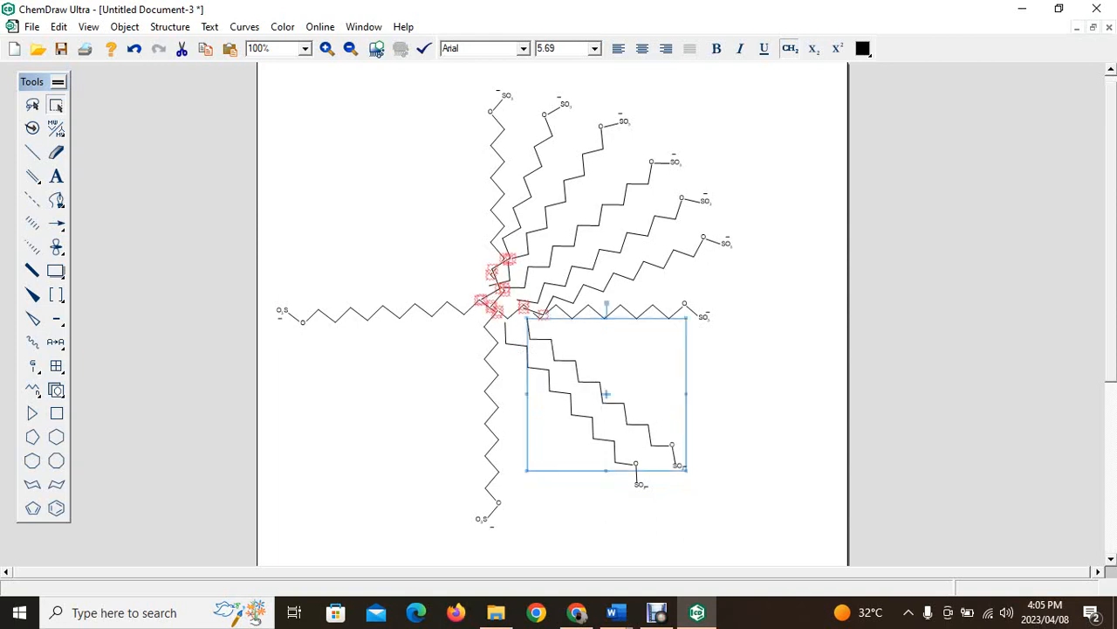
{"action": "left_click_drag", "start_coordinate": [607, 303], "coordinate": [593, 305]}
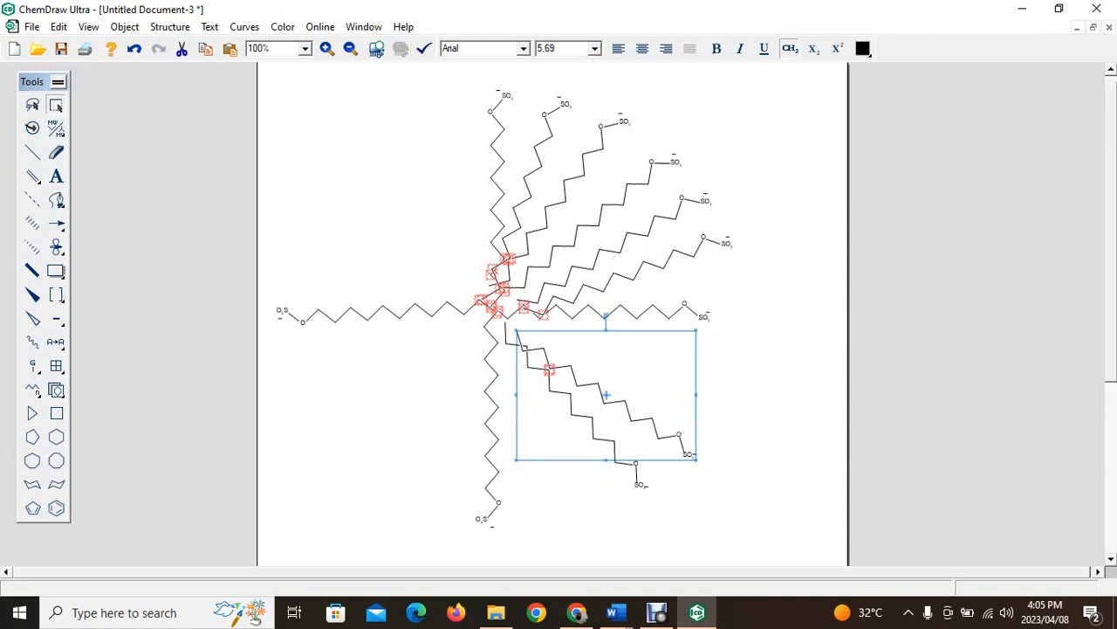
{"action": "mouse_move", "coordinate": [606, 394]}
{"action": "left_mouse_down"}
{"action": "mouse_move", "coordinate": [606, 378]}
{"action": "mouse_move", "coordinate": [619, 381]}
{"action": "left_mouse_up"}
{"action": "key", "text": "Escape"}
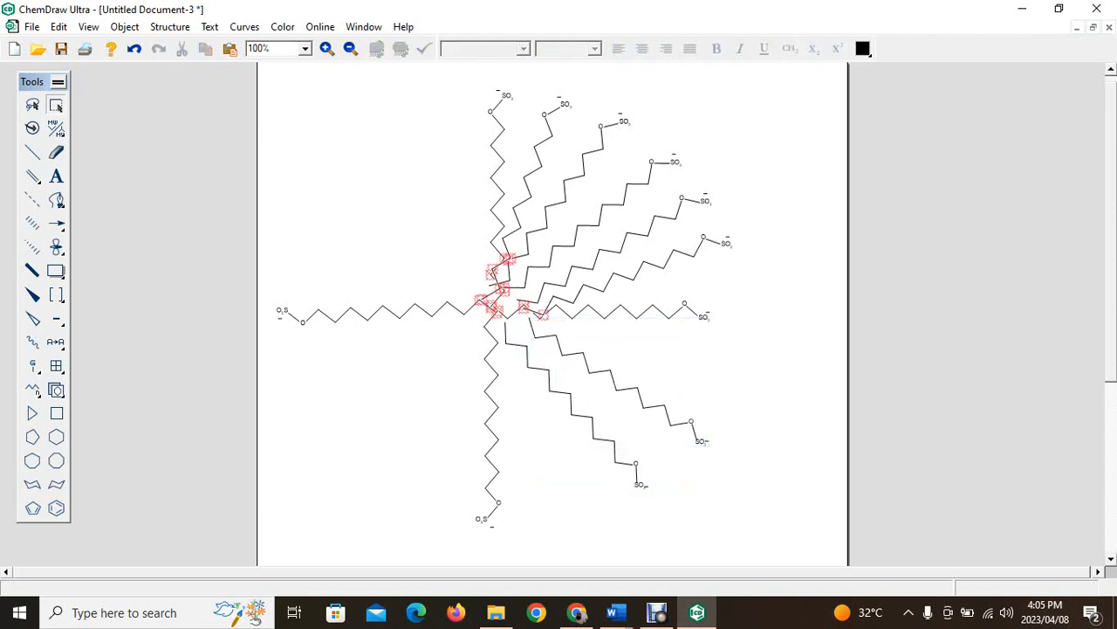
Paste another chain, rotate it to a shallow downward slant, and place it just below the right-hand horizontal chain.
{"action": "key", "text": "ctrl+v"}
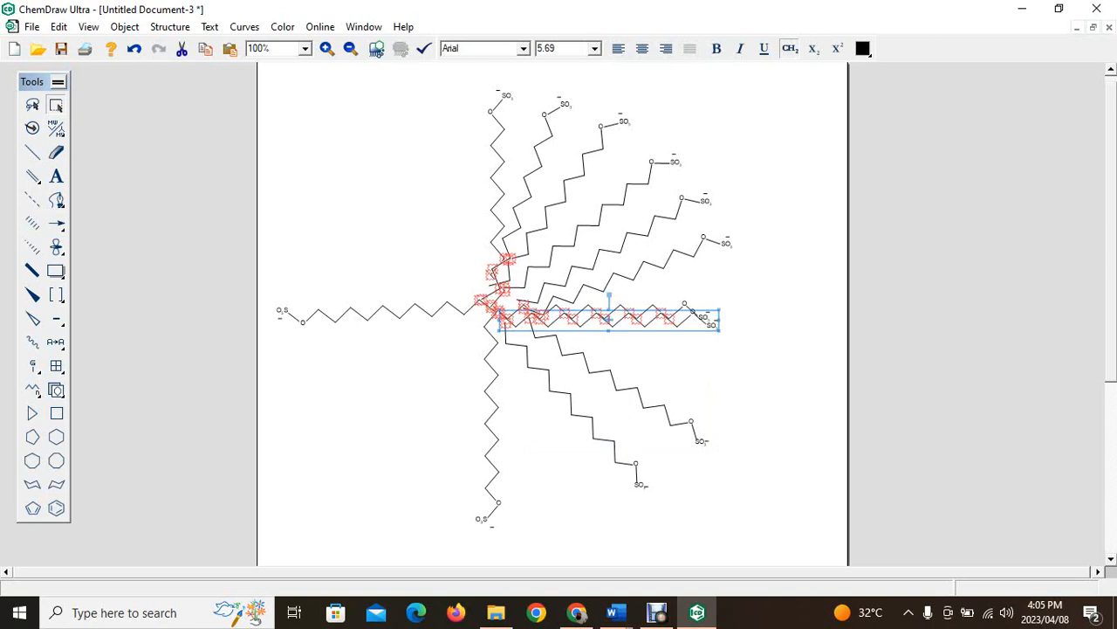
{"action": "left_click_drag", "start_coordinate": [608, 298], "coordinate": [707, 262]}
{"action": "left_click_drag", "start_coordinate": [611, 323], "coordinate": [635, 358]}
{"action": "key", "text": "Escape"}
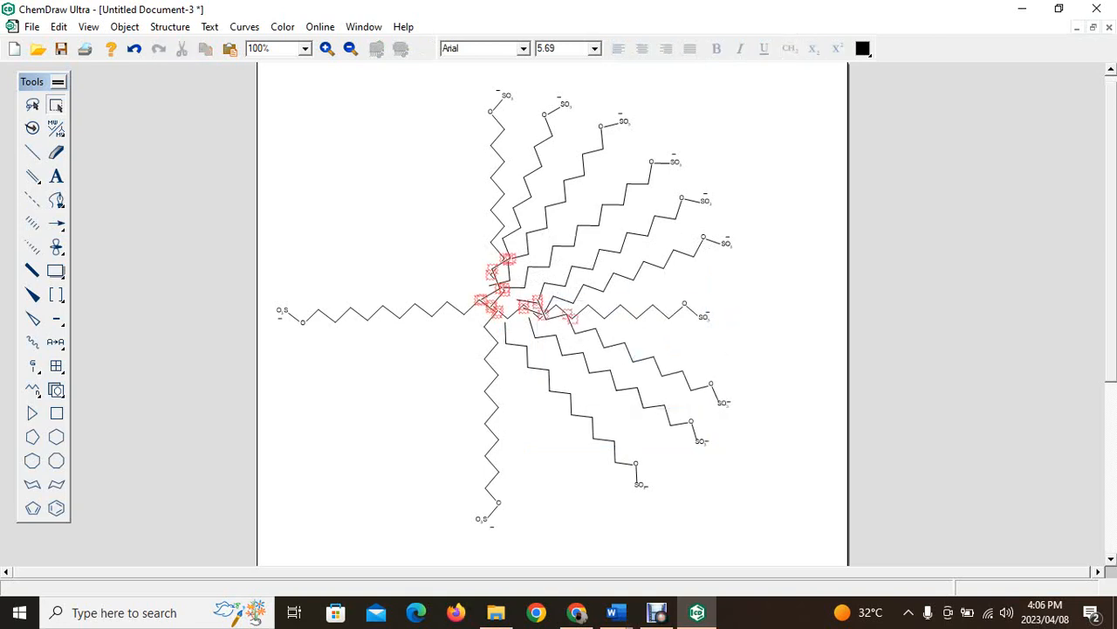
Paste another chain, rotate it to a steep lower-right diagonal, and place it between the downward chain and the nearest diagonal chain.
{"action": "key", "text": "ctrl+v"}
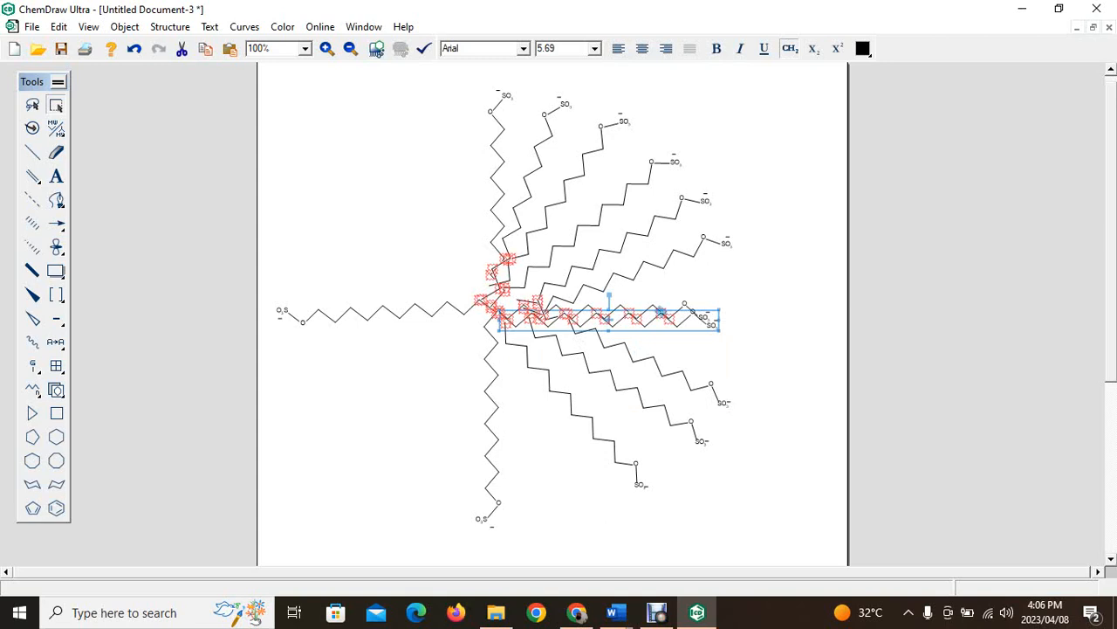
{"action": "left_click_drag", "start_coordinate": [608, 319], "coordinate": [580, 416]}
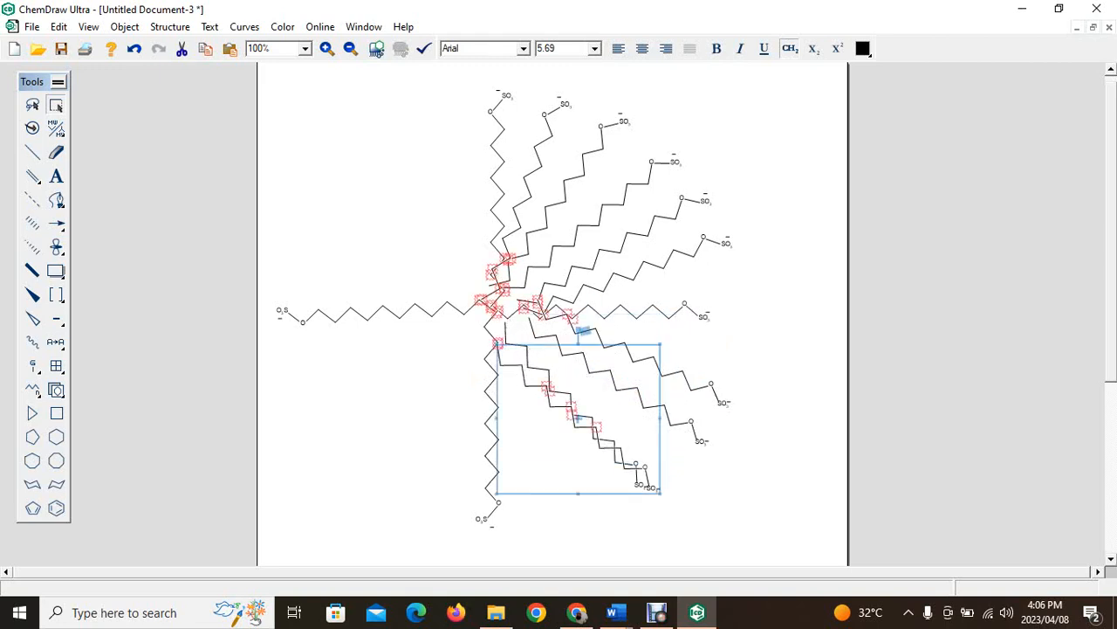
{"action": "left_click_drag", "start_coordinate": [578, 330], "coordinate": [606, 334]}
{"action": "left_click_drag", "start_coordinate": [576, 413], "coordinate": [543, 420]}
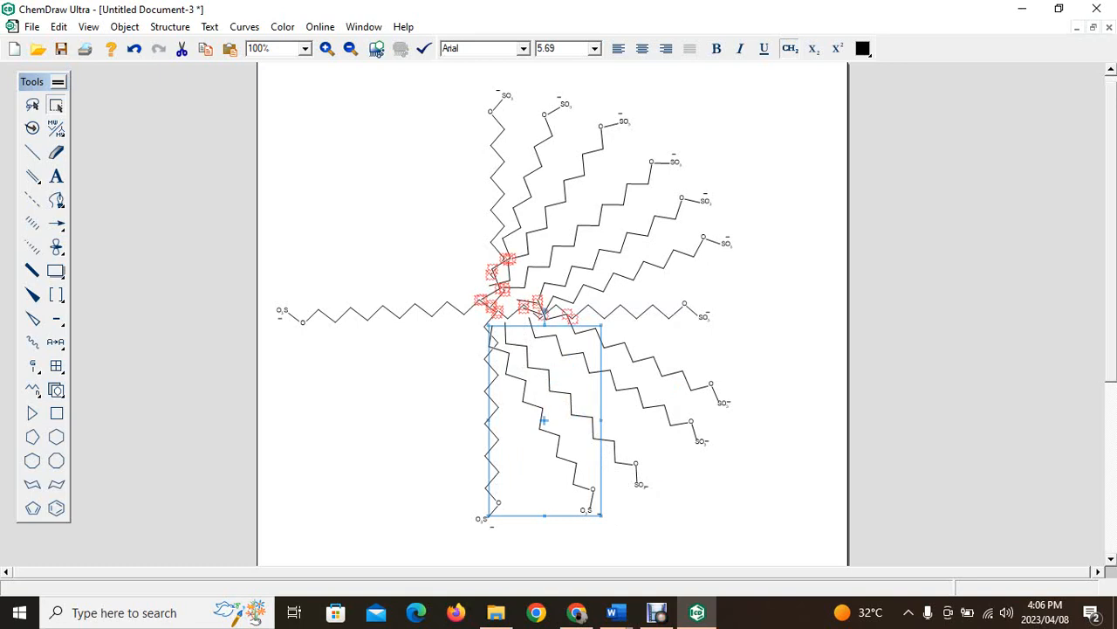
{"action": "key", "text": "Escape"}
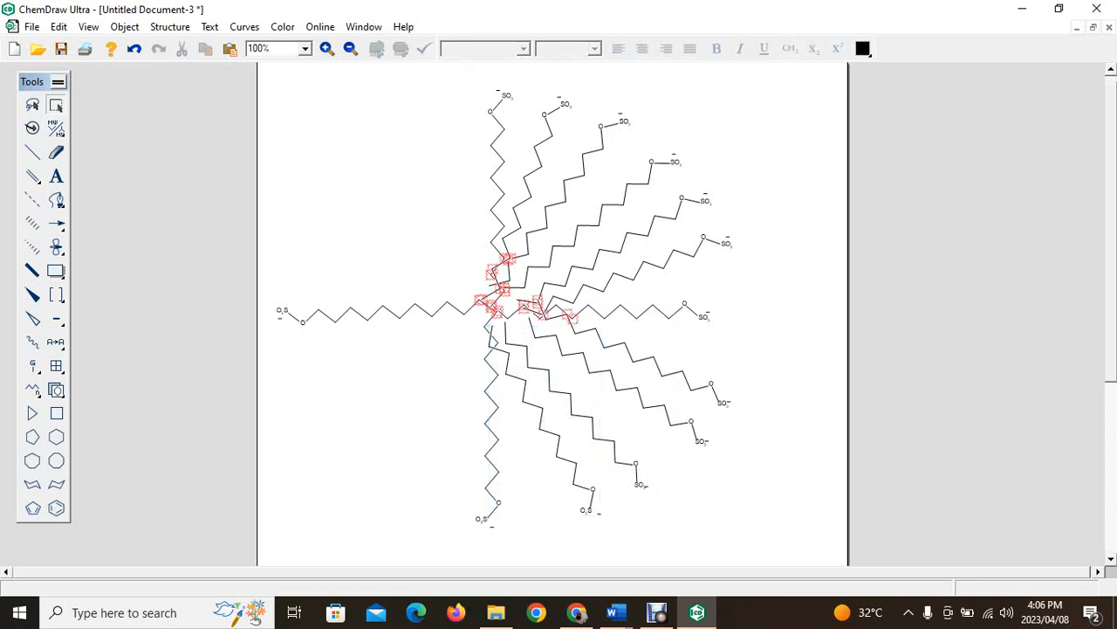
Paste another chain, rotate it diagonally toward the upper left, and place its tail near the centre between the left-hand and upright chains.
{"action": "key", "text": "ctrl+v"}
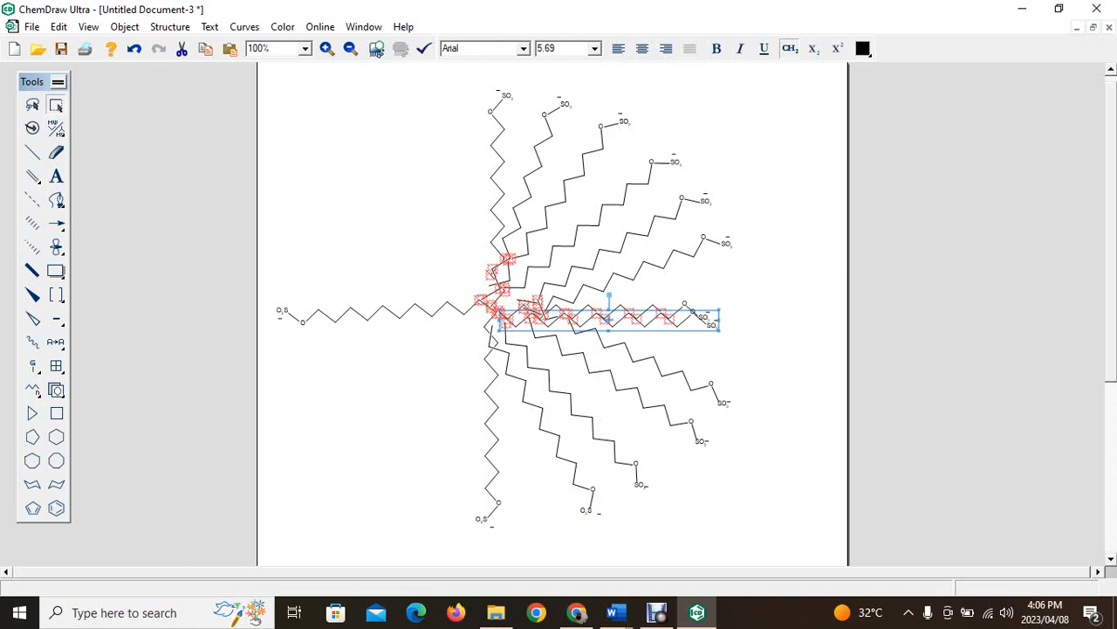
{"action": "left_click_drag", "start_coordinate": [609, 320], "coordinate": [336, 165]}
{"action": "left_click", "coordinate": [367, 172]}
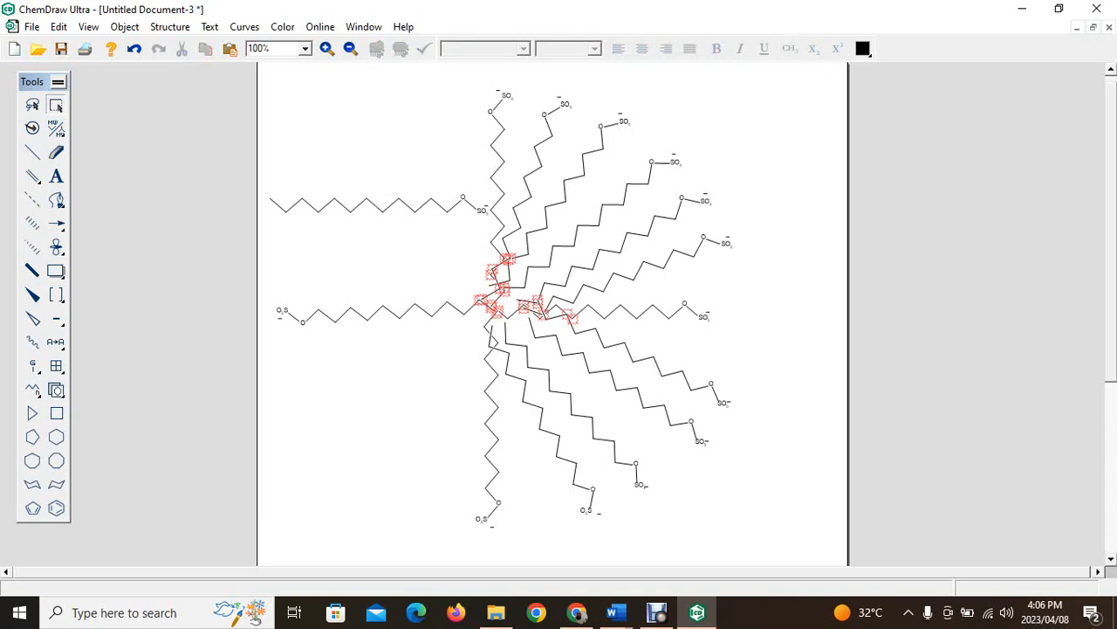
{"action": "key", "text": "ctrl+z"}
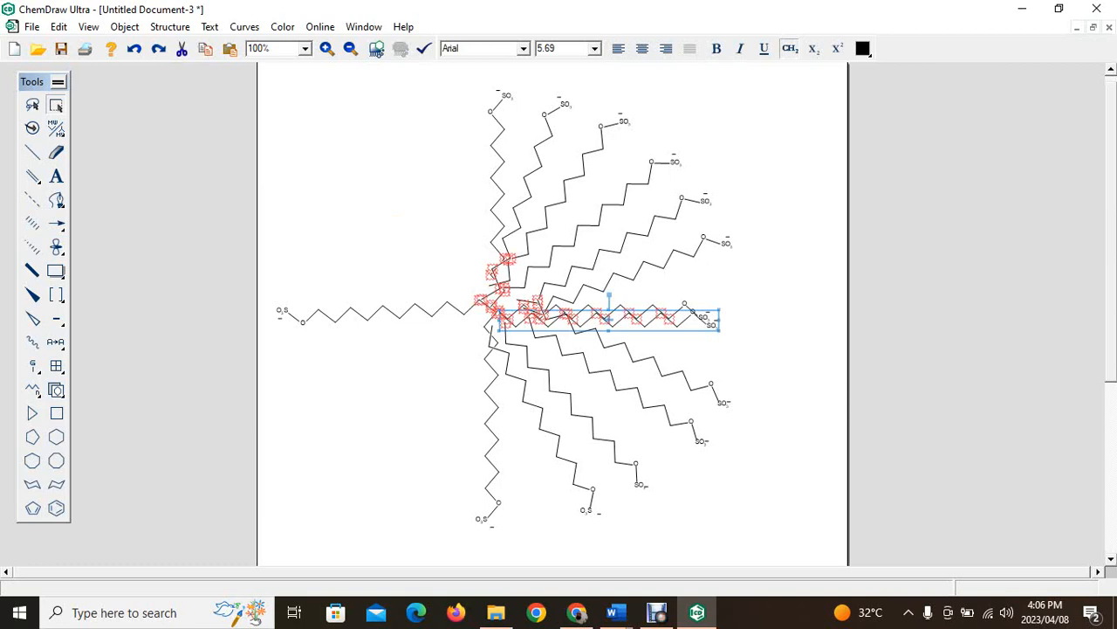
{"action": "left_click_drag", "start_coordinate": [610, 295], "coordinate": [402, 211]}
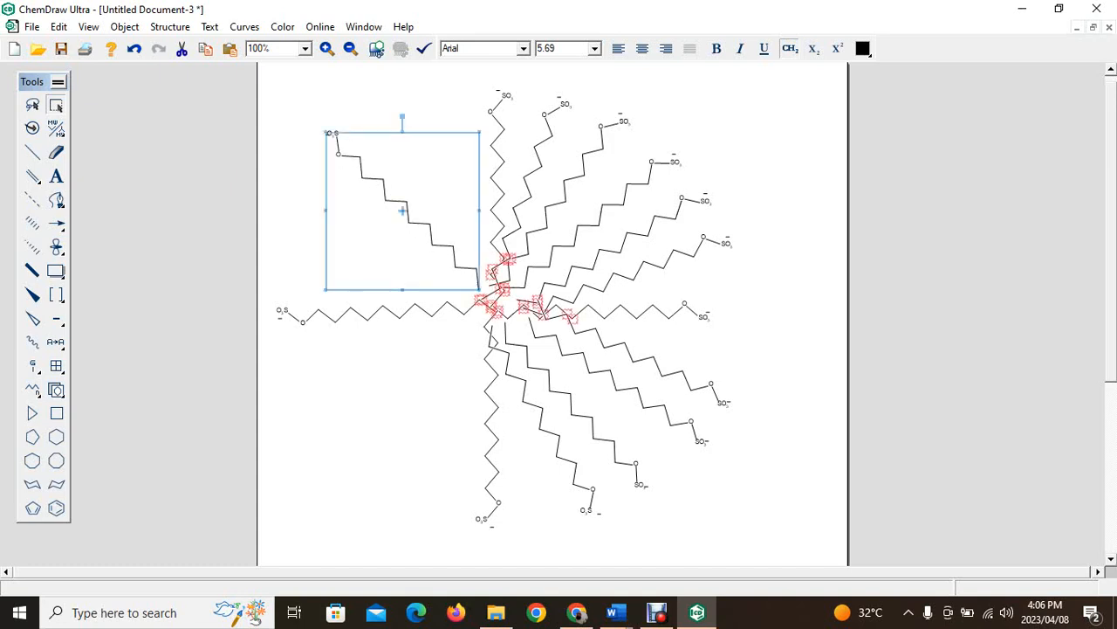
Paste another chain, rotate it to a steep upper-left diagonal, and place it between the upper-left diagonal and the upright chain.
{"action": "key", "text": "ctrl+v"}
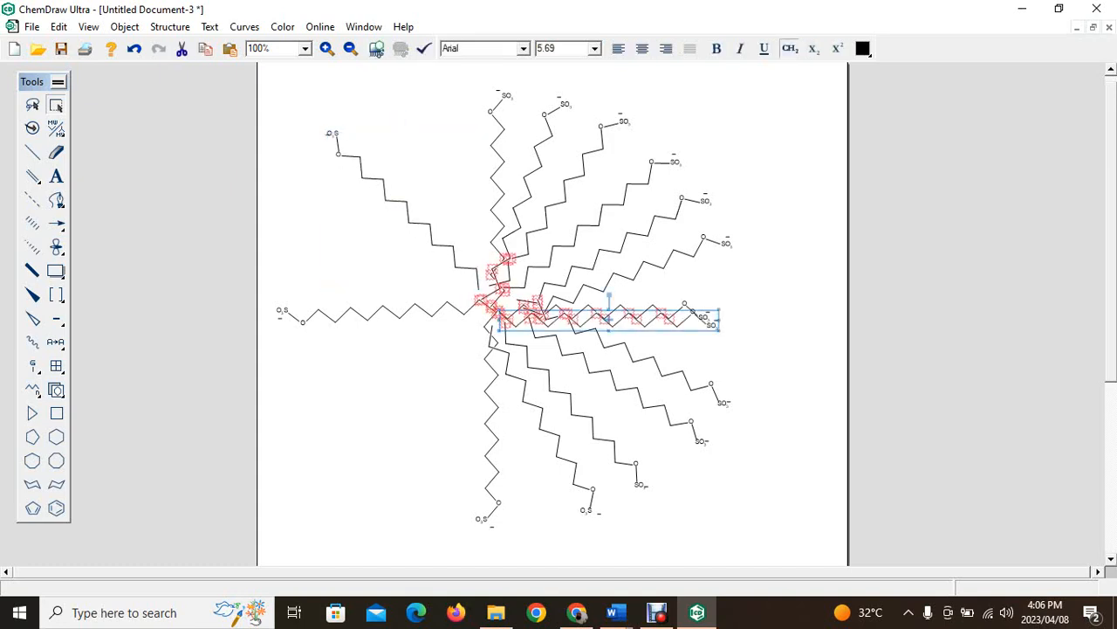
{"action": "left_click_drag", "start_coordinate": [610, 319], "coordinate": [490, 121]}
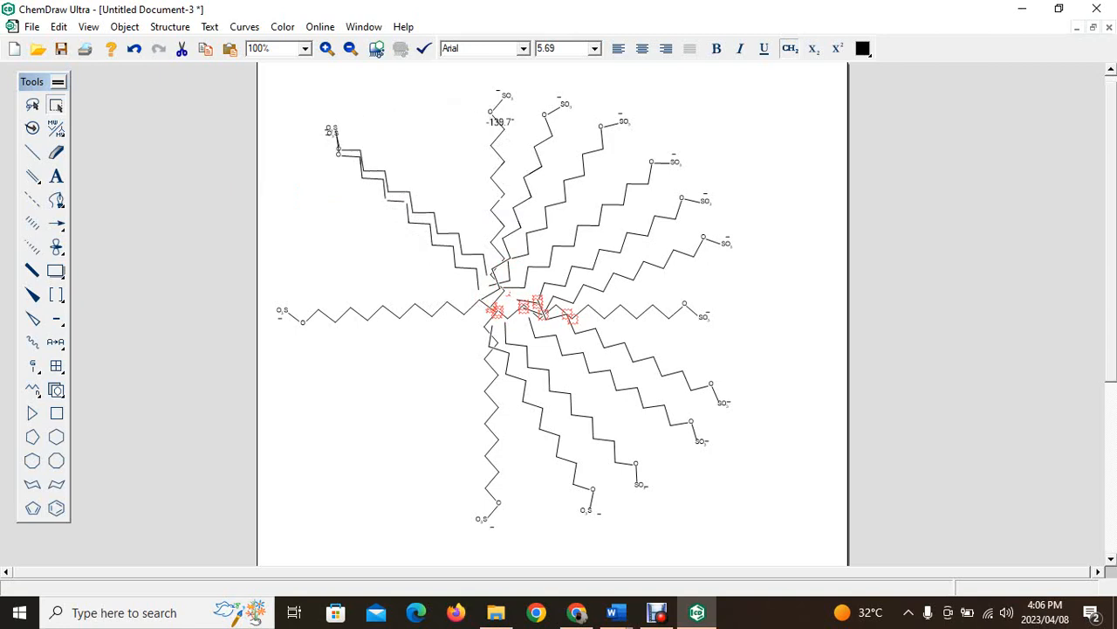
{"action": "left_click_drag", "start_coordinate": [340, 281], "coordinate": [320, 257]}
{"action": "left_click_drag", "start_coordinate": [407, 201], "coordinate": [446, 199]}
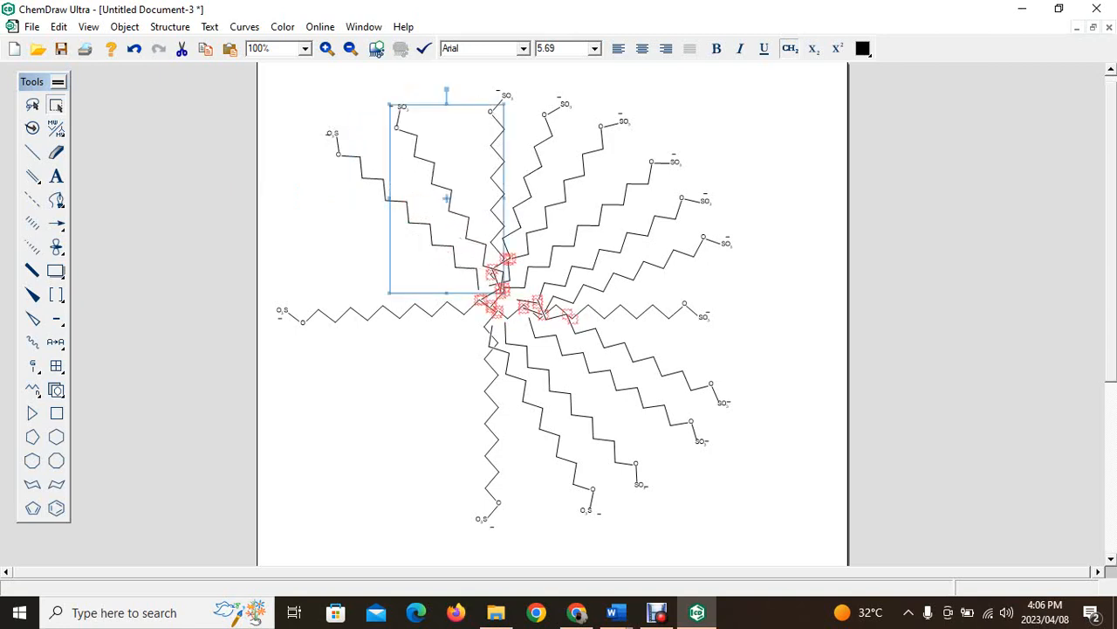
{"action": "left_click_drag", "start_coordinate": [446, 90], "coordinate": [457, 91]}
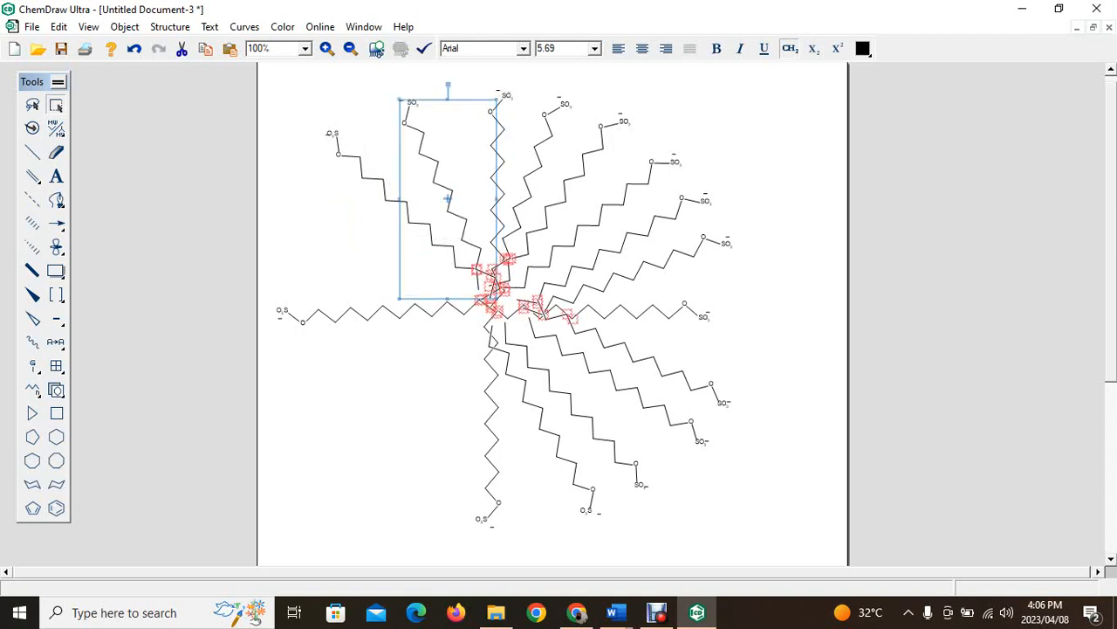
{"action": "key", "text": "Escape"}
{"action": "key", "text": "ctrl+v"}
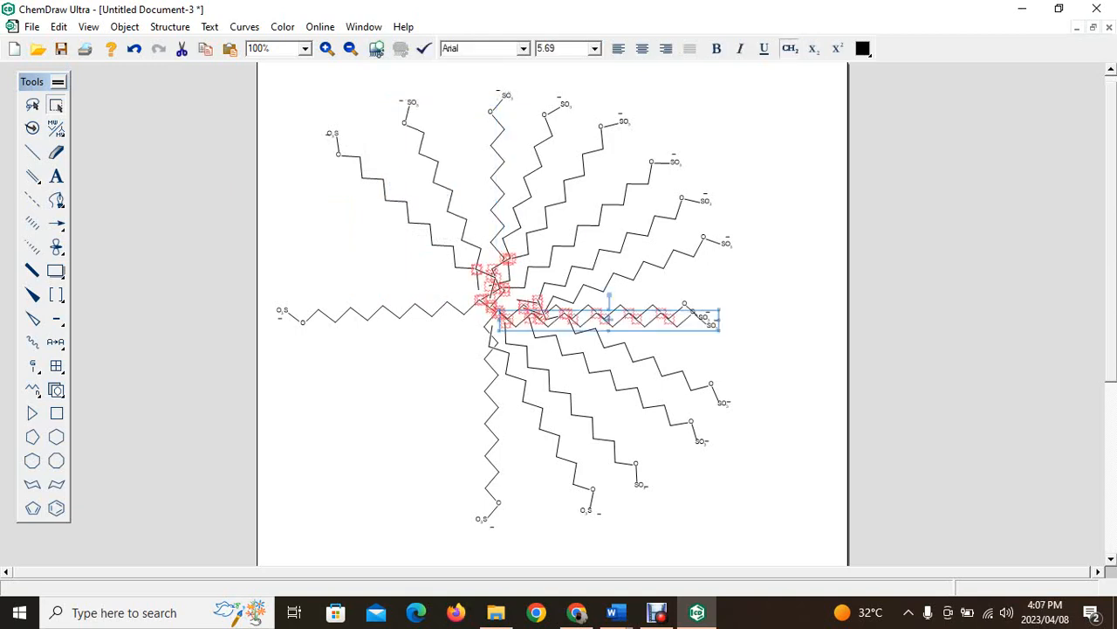
{"action": "left_click_drag", "start_coordinate": [608, 297], "coordinate": [714, 316]}
{"action": "key", "text": "Escape"}
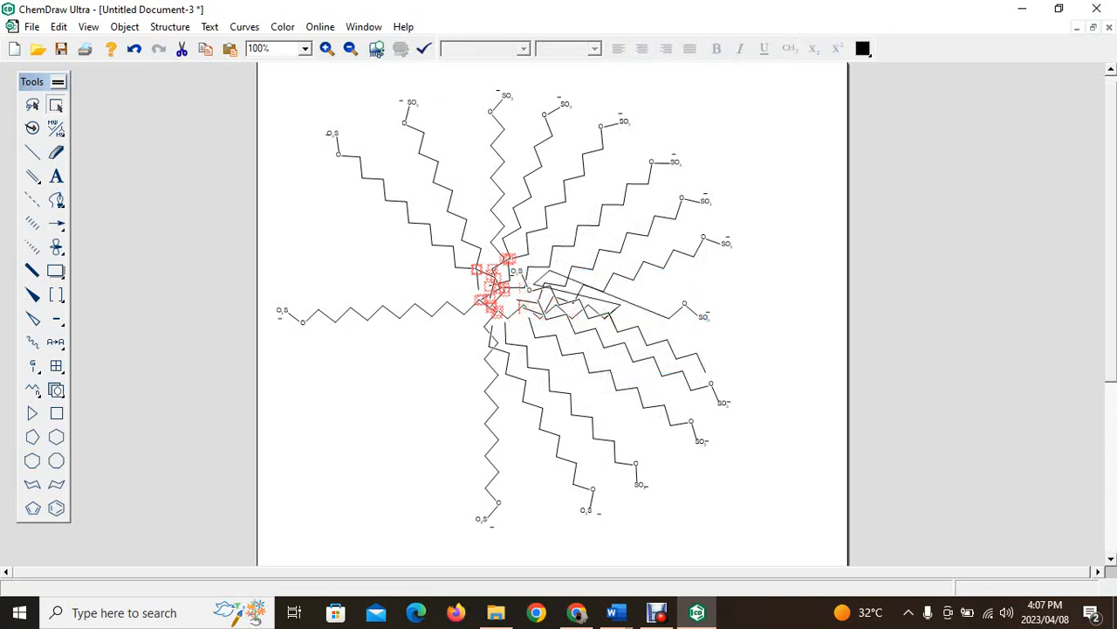
{"action": "key", "text": "Delete"}
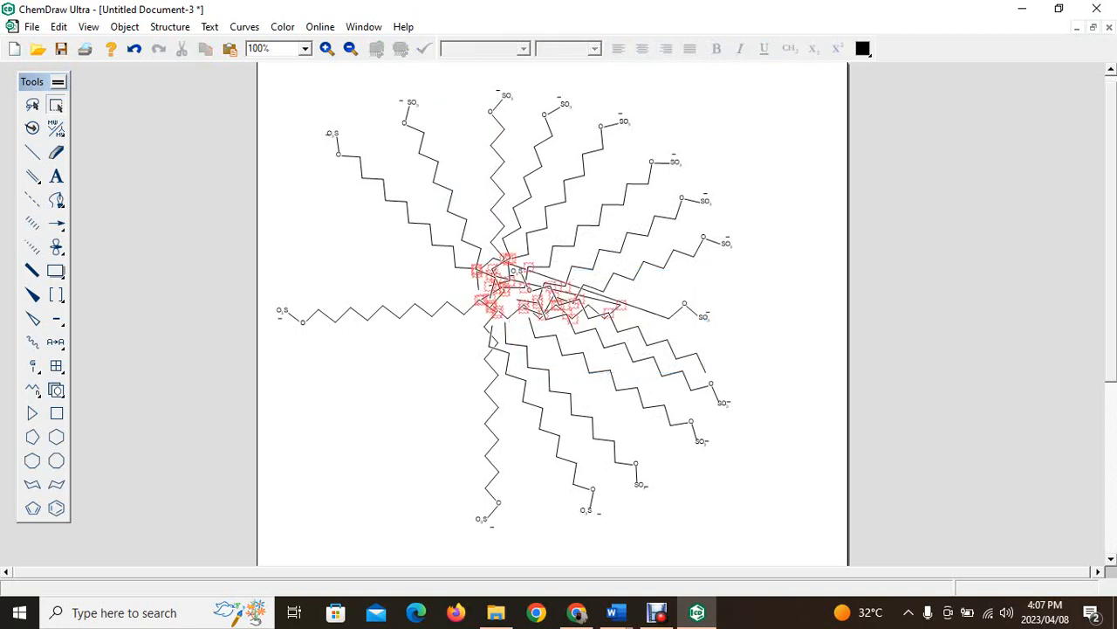
{"action": "key", "text": "ctrl+z"}
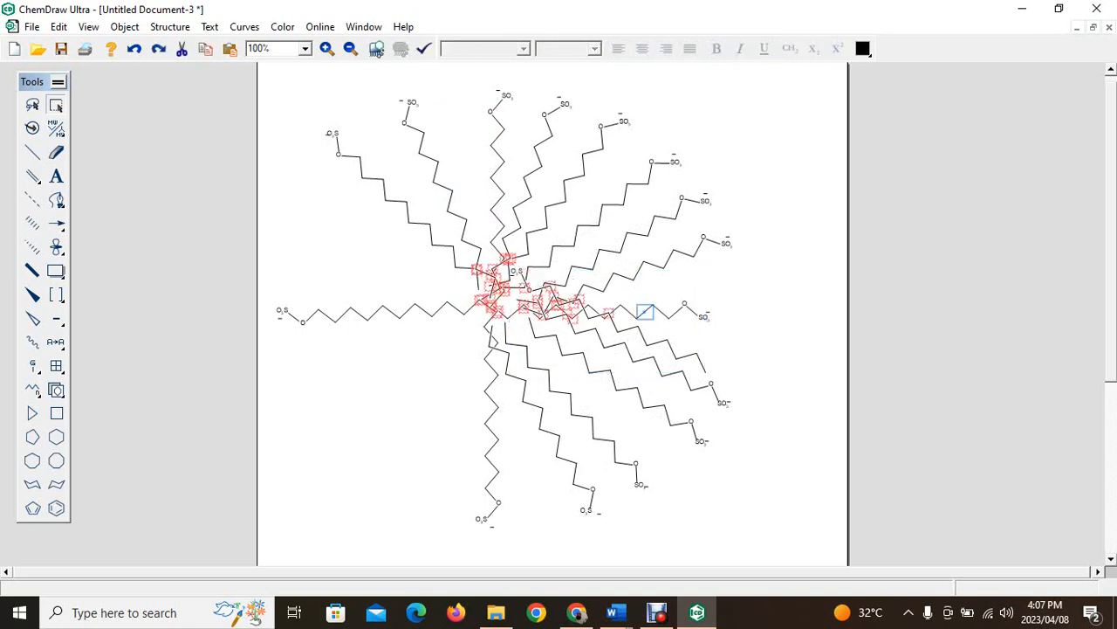
Paste another chain, rotate it to a shallow upper-left slant, and place it between the left-hand horizontal chain and the upper-left diagonal.
{"action": "key", "text": "ctrl+v"}
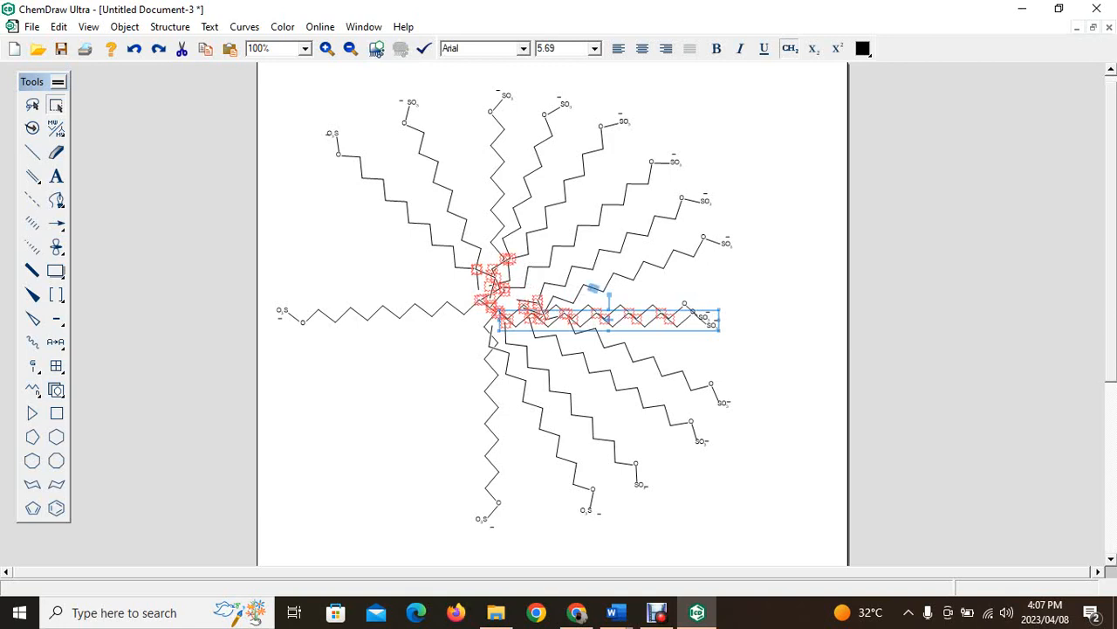
{"action": "left_click_drag", "start_coordinate": [608, 297], "coordinate": [700, 255]}
{"action": "left_click_drag", "start_coordinate": [643, 312], "coordinate": [530, 277]}
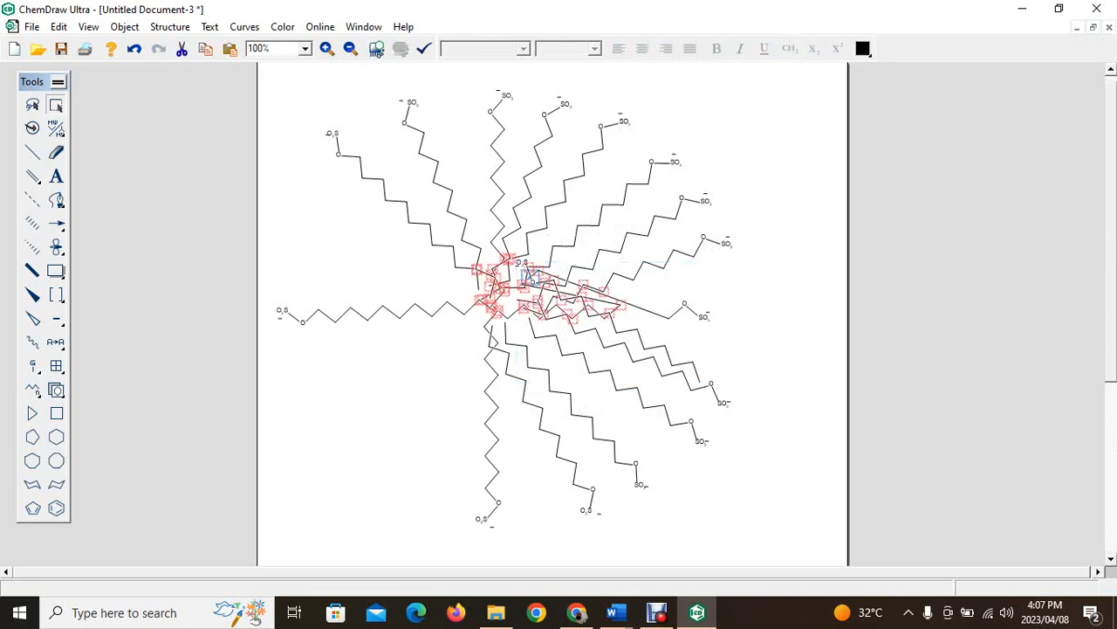
{"action": "key", "text": "ctrl+z"}
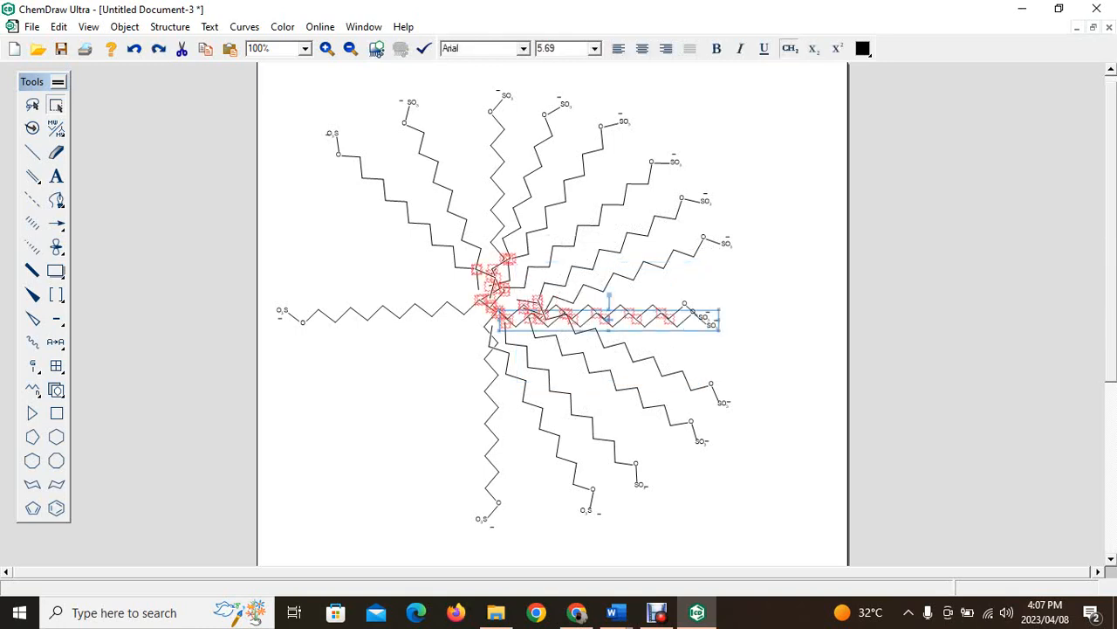
{"action": "mouse_move", "coordinate": [609, 319]}
{"action": "left_mouse_down"}
{"action": "mouse_move", "coordinate": [504, 321]}
{"action": "mouse_move", "coordinate": [375, 254]}
{"action": "mouse_move", "coordinate": [489, 218]}
{"action": "mouse_move", "coordinate": [429, 153]}
{"action": "mouse_move", "coordinate": [406, 144]}
{"action": "mouse_move", "coordinate": [471, 188]}
{"action": "mouse_move", "coordinate": [446, 158]}
{"action": "mouse_move", "coordinate": [481, 217]}
{"action": "left_mouse_up"}
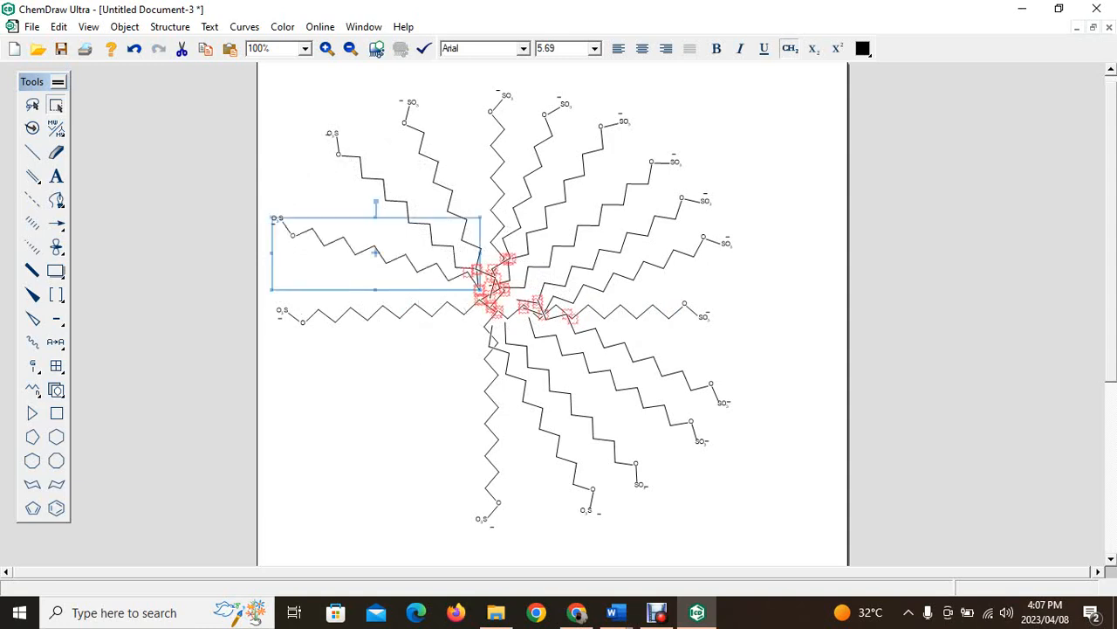
{"action": "key", "text": "Escape"}
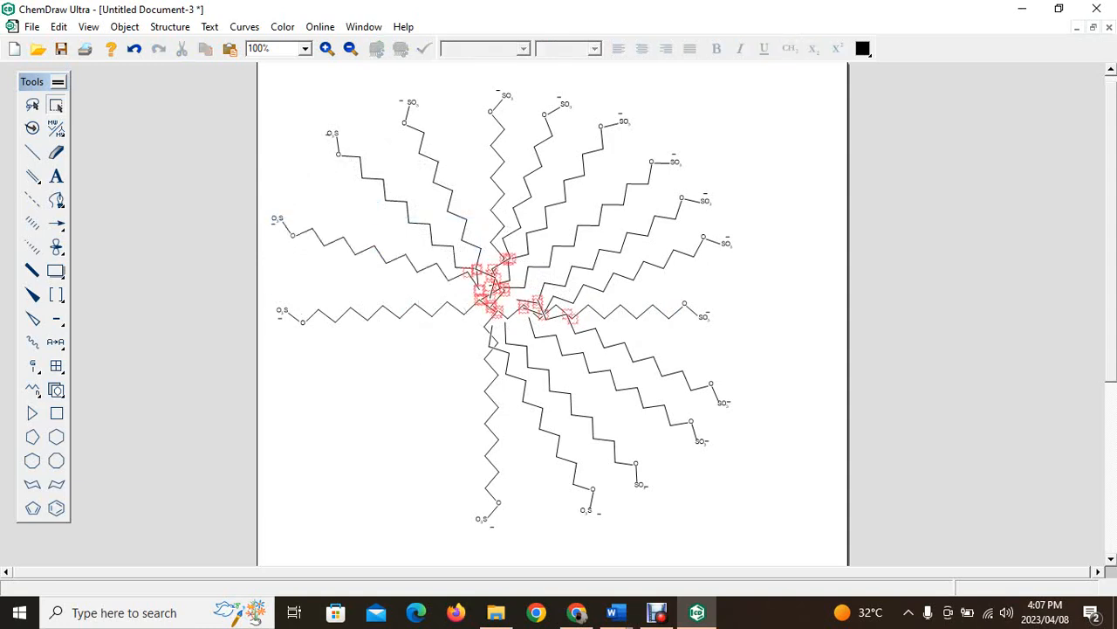
Paste another chain, rotate it diagonally toward the lower left, and place its tail near the centre below the left-hand horizontal chain.
{"action": "key", "text": "ctrl+v"}
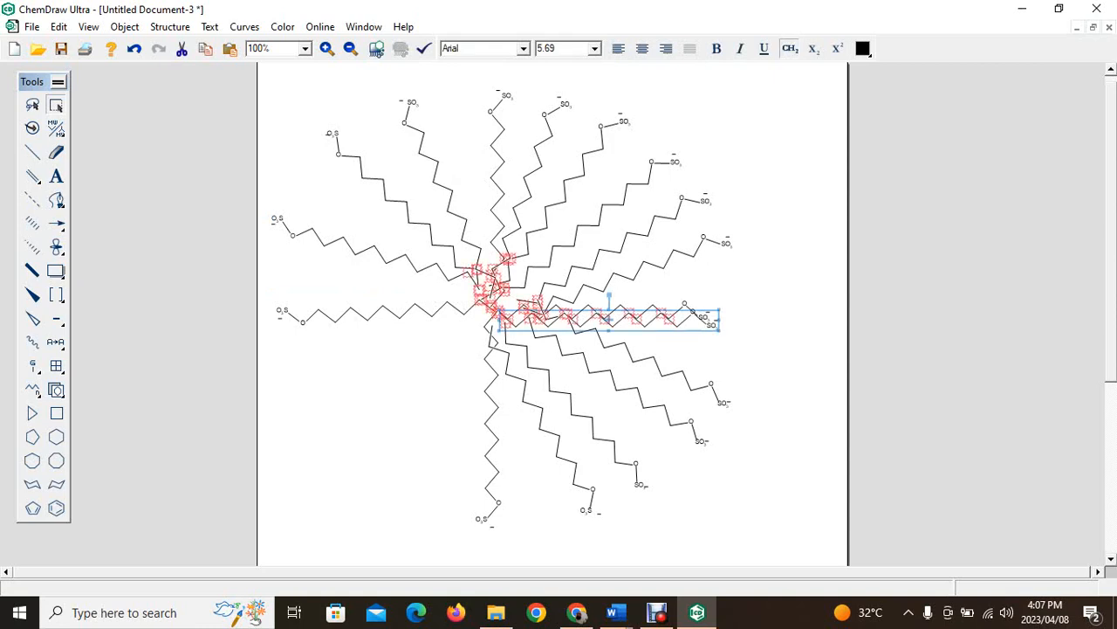
{"action": "left_click_drag", "start_coordinate": [608, 319], "coordinate": [428, 389]}
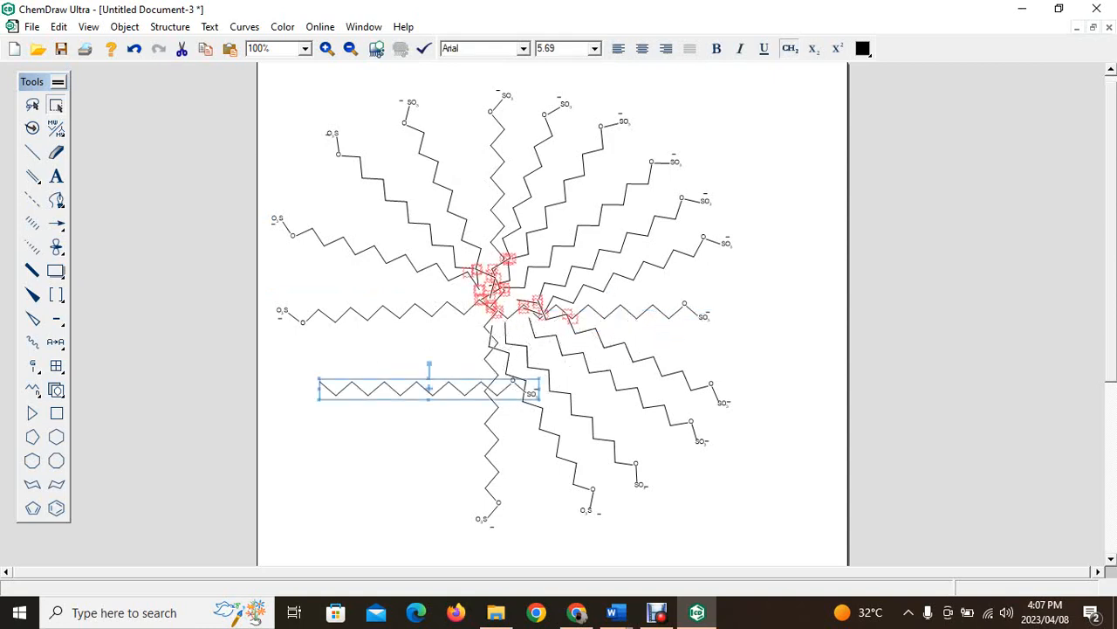
{"action": "left_click_drag", "start_coordinate": [424, 379], "coordinate": [424, 380]}
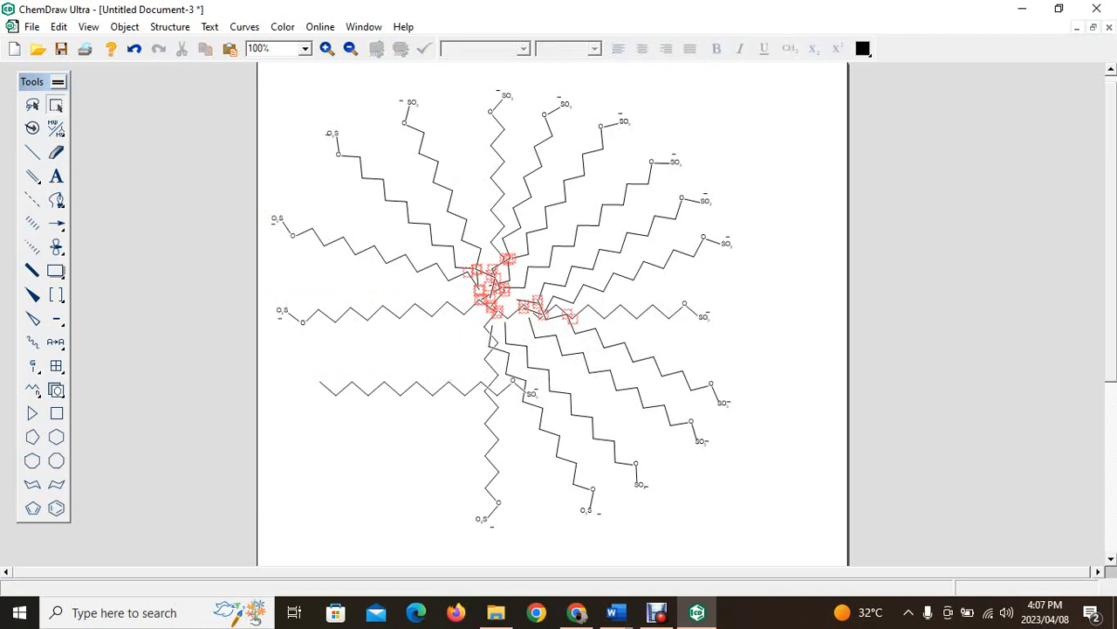
{"action": "key", "text": "ctrl+z"}
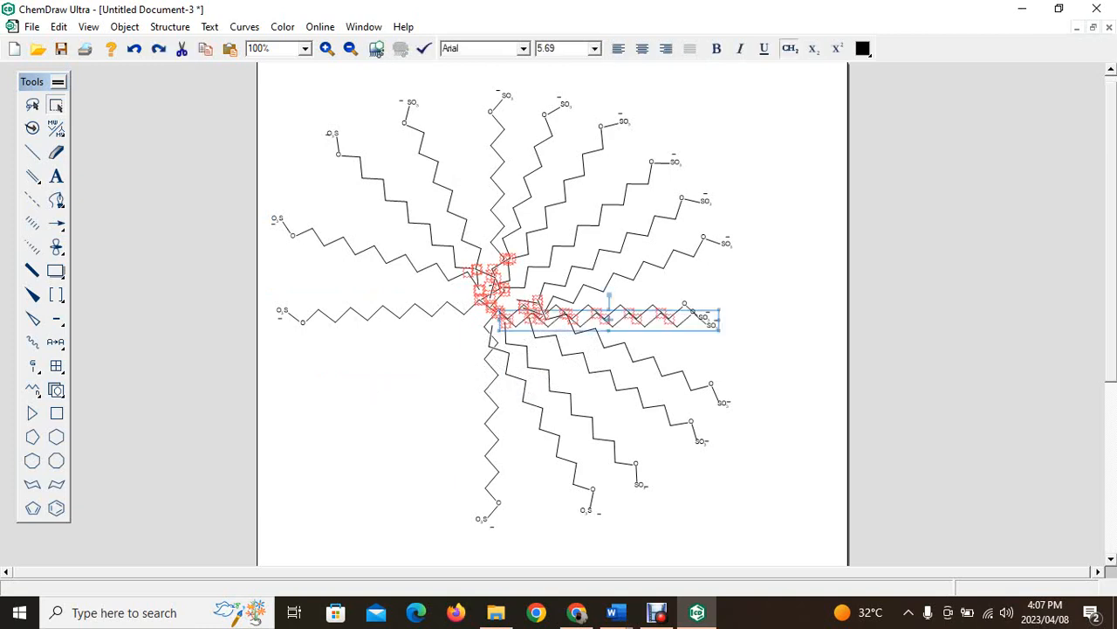
{"action": "left_click_drag", "start_coordinate": [608, 319], "coordinate": [464, 452]}
{"action": "left_click_drag", "start_coordinate": [415, 393], "coordinate": [389, 384]}
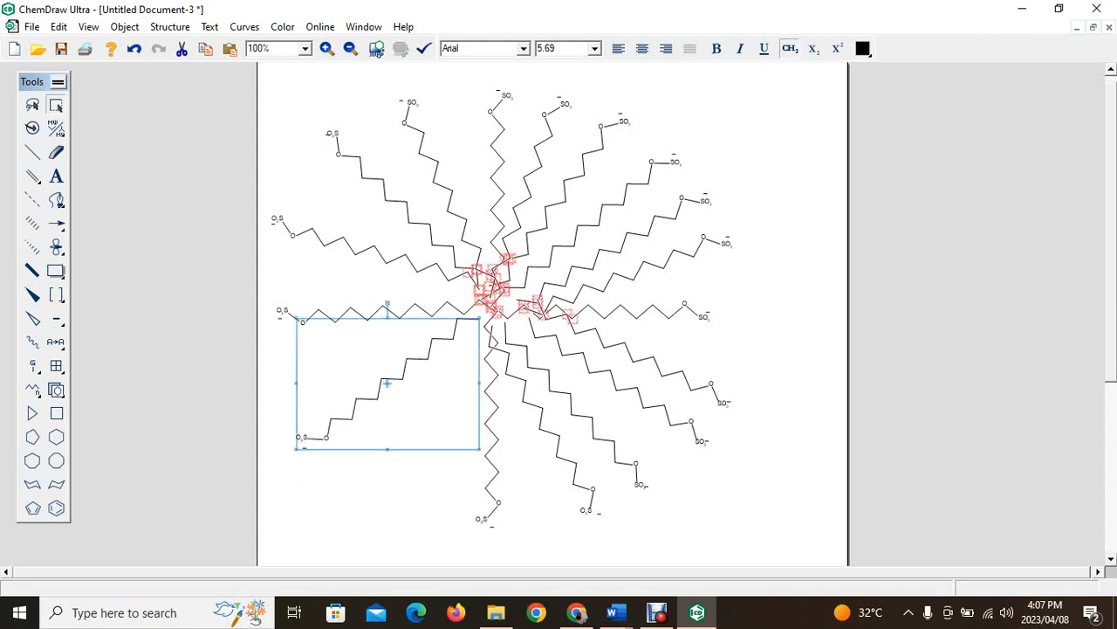
{"action": "key", "text": "Escape"}
Paste another chain, rotate it to a steep lower-left diagonal, and place it between the lower-left diagonal and the downward chain.
{"action": "key", "text": "ctrl+v"}
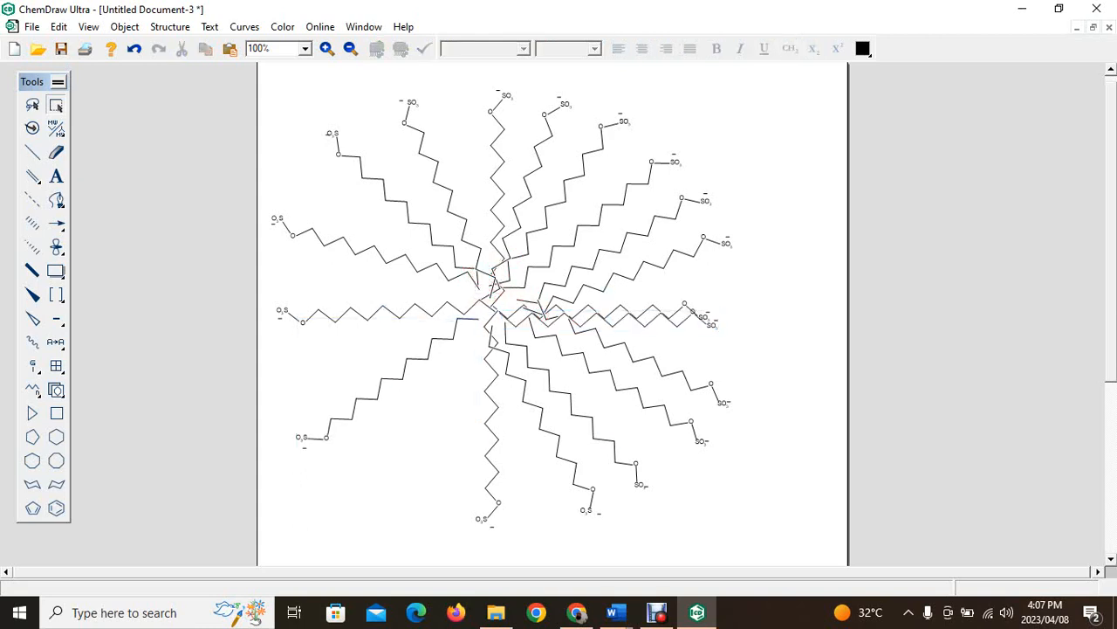
{"action": "left_click_drag", "start_coordinate": [609, 319], "coordinate": [581, 554]}
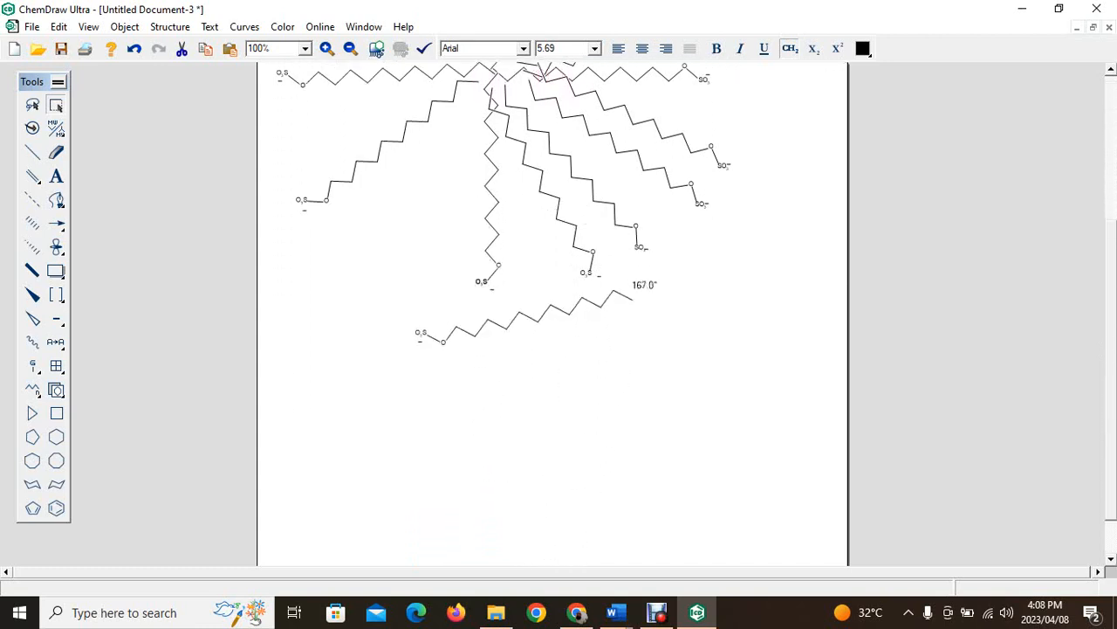
{"action": "left_click_drag", "start_coordinate": [629, 293], "coordinate": [613, 252]}
{"action": "left_click_drag", "start_coordinate": [526, 312], "coordinate": [404, 165]}
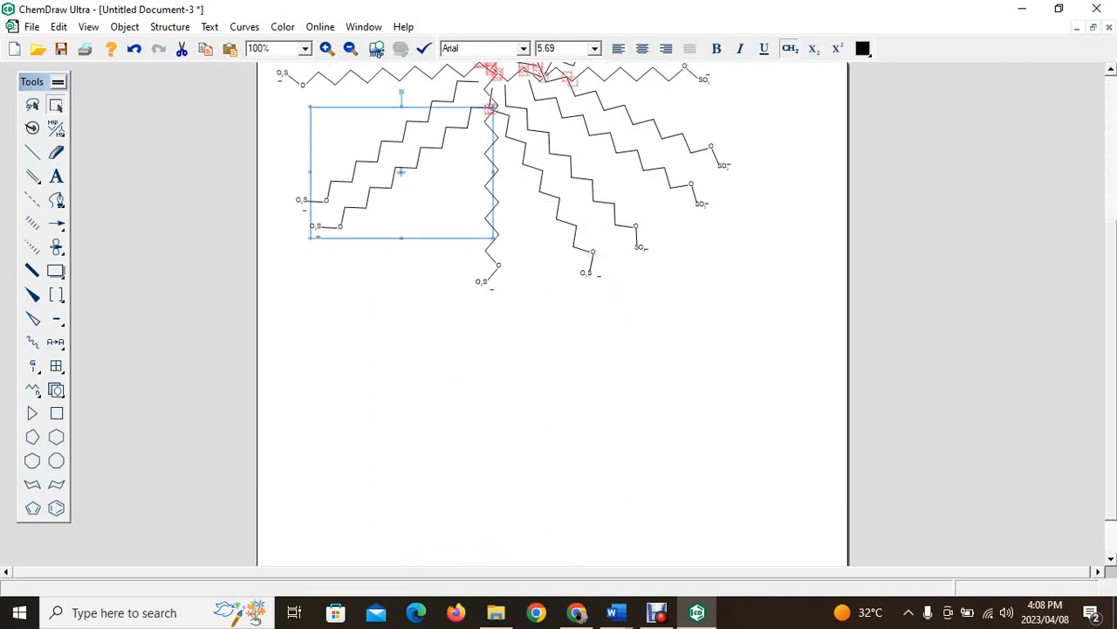
{"action": "left_click_drag", "start_coordinate": [402, 90], "coordinate": [376, 95]}
{"action": "left_click_drag", "start_coordinate": [399, 173], "coordinate": [418, 187]}
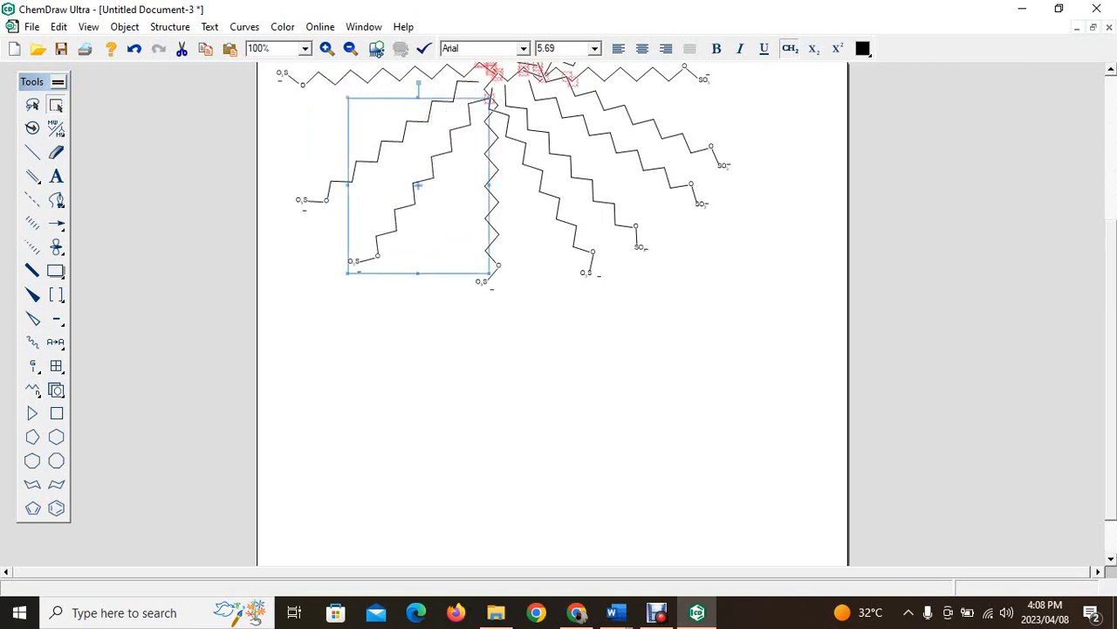
{"action": "key", "text": "Escape"}
Paste another chain, rotate it to a shallow lower-left slant, and place it between the left-hand horizontal chain and the lower-left diagonal.
{"action": "key", "text": "ctrl+v"}
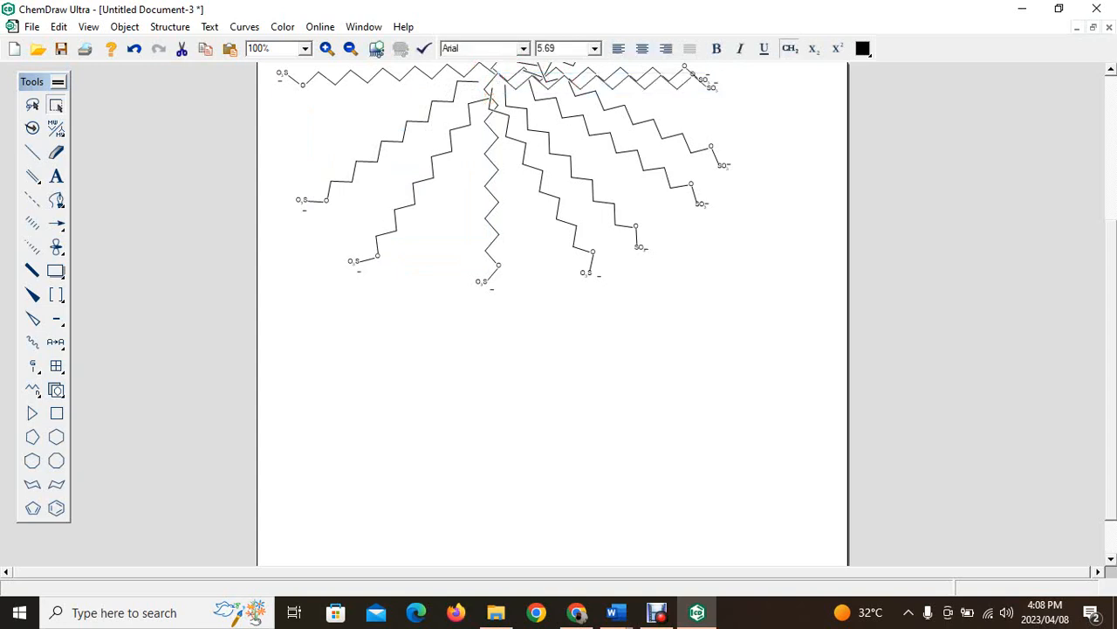
{"action": "scroll", "coordinate": [502, 275], "scroll_direction": "up", "scroll_amount": 5}
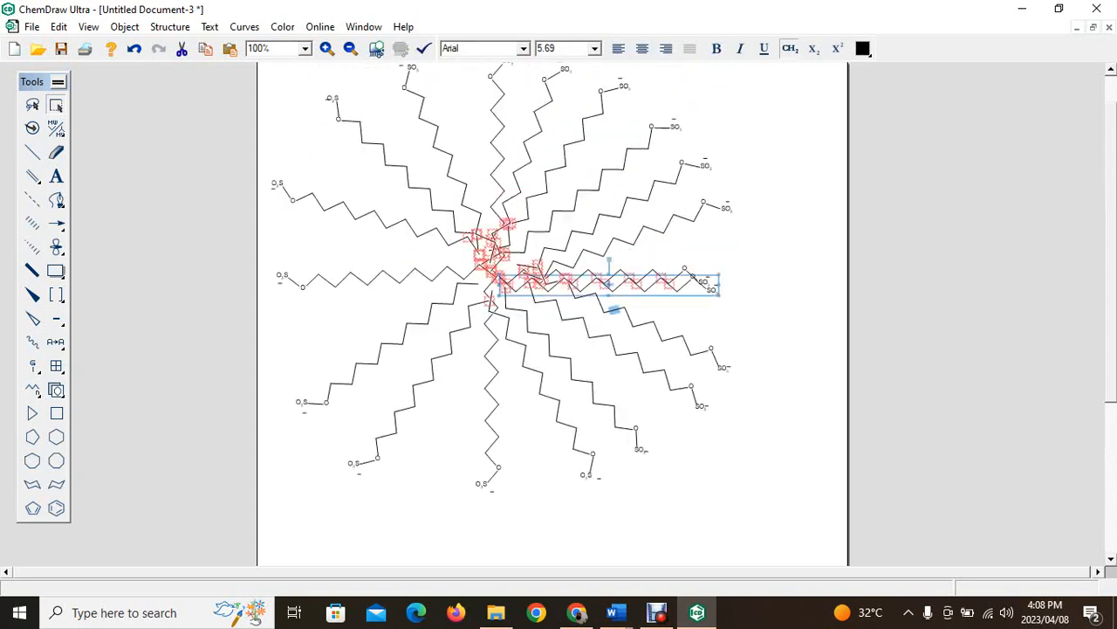
{"action": "left_click_drag", "start_coordinate": [608, 285], "coordinate": [360, 331]}
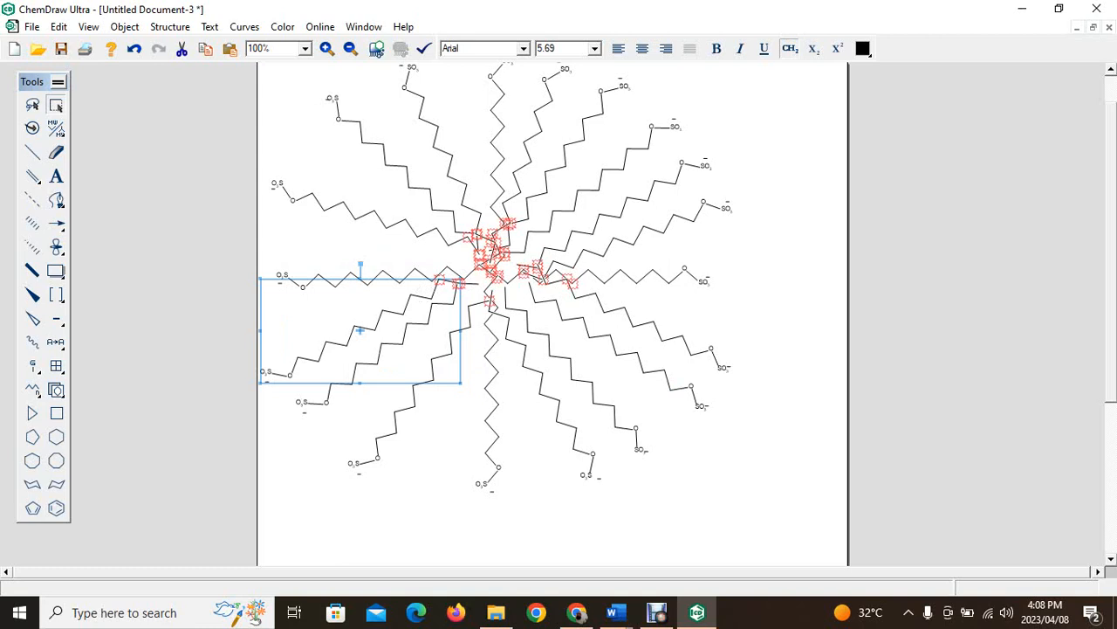
{"action": "key", "text": "Escape"}
Paste another chain, rotate it to a near-vertical lower-left slant, and place it between the steep lower-left chain and the downward chain.
{"action": "key", "text": "ctrl+v"}
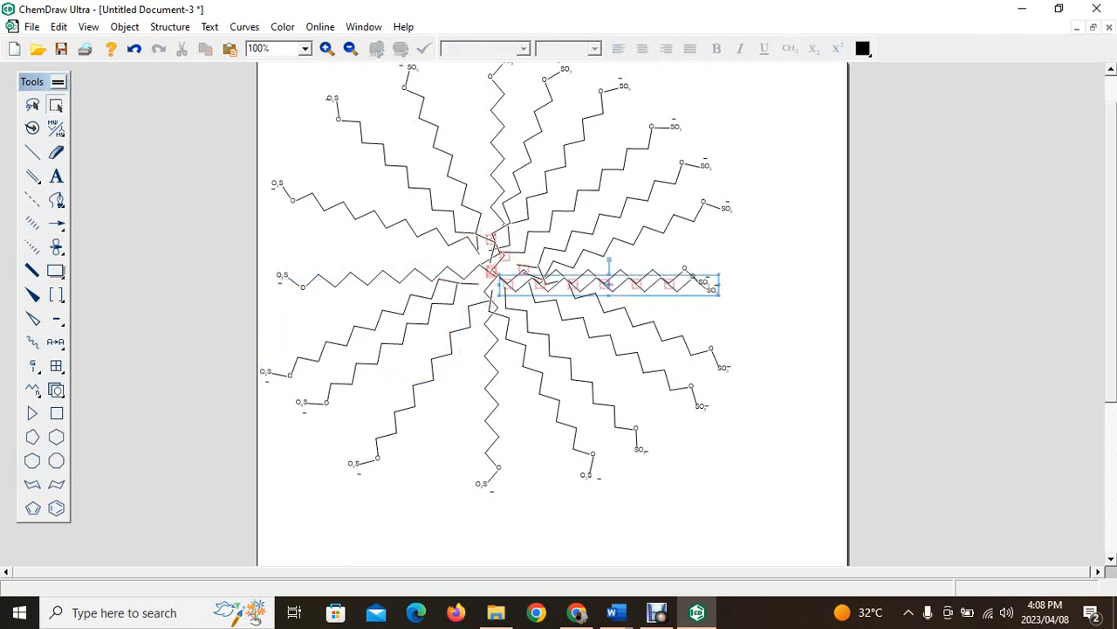
{"action": "left_click_drag", "start_coordinate": [593, 285], "coordinate": [556, 425]}
{"action": "left_click_drag", "start_coordinate": [492, 491], "coordinate": [441, 362]}
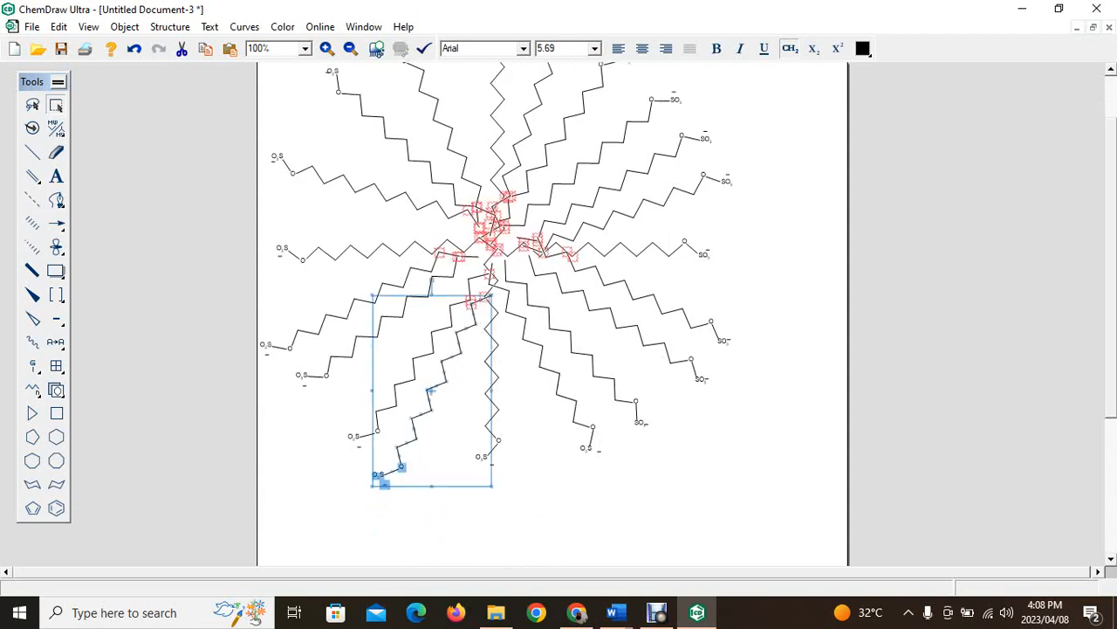
{"action": "left_click_drag", "start_coordinate": [432, 281], "coordinate": [419, 282]}
{"action": "left_click_drag", "start_coordinate": [431, 390], "coordinate": [444, 392]}
{"action": "left_click", "coordinate": [527, 469]}
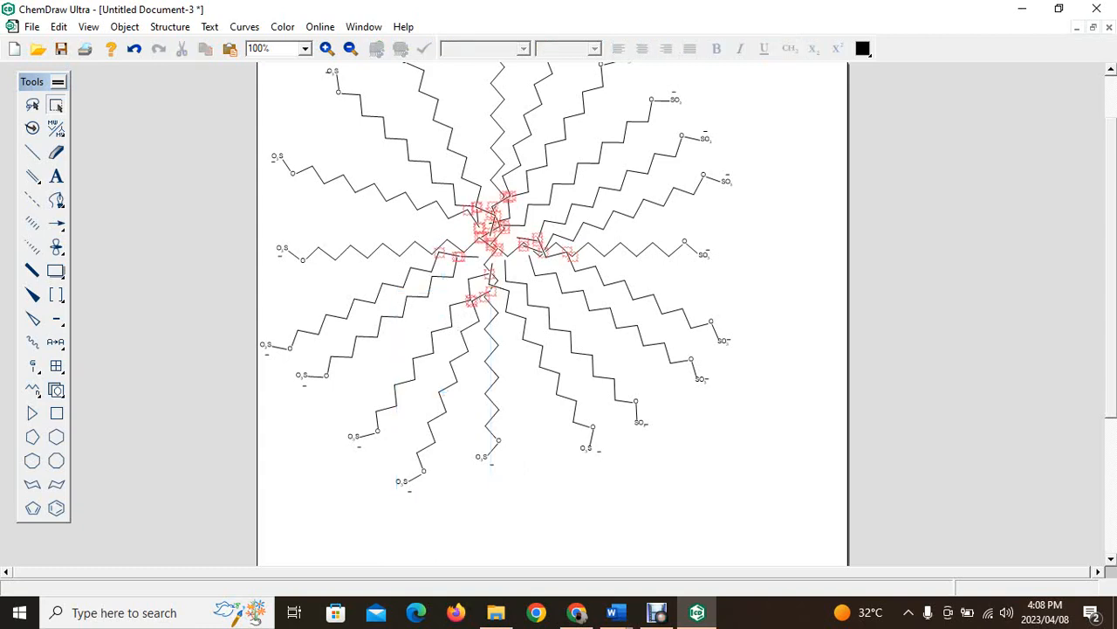
Paste another chain, rotate it to a nearly horizontal leftward slant, and place it between the left-hand horizontal and shallow upper-left chains.
{"action": "key", "text": "ctrl+v"}
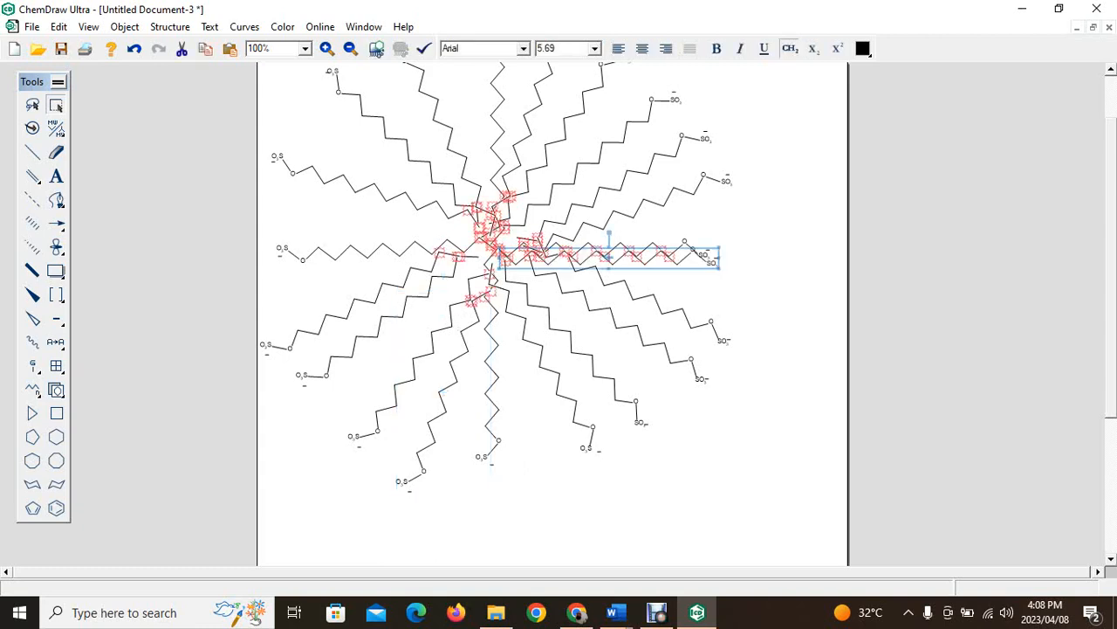
{"action": "left_click_drag", "start_coordinate": [602, 257], "coordinate": [367, 223]}
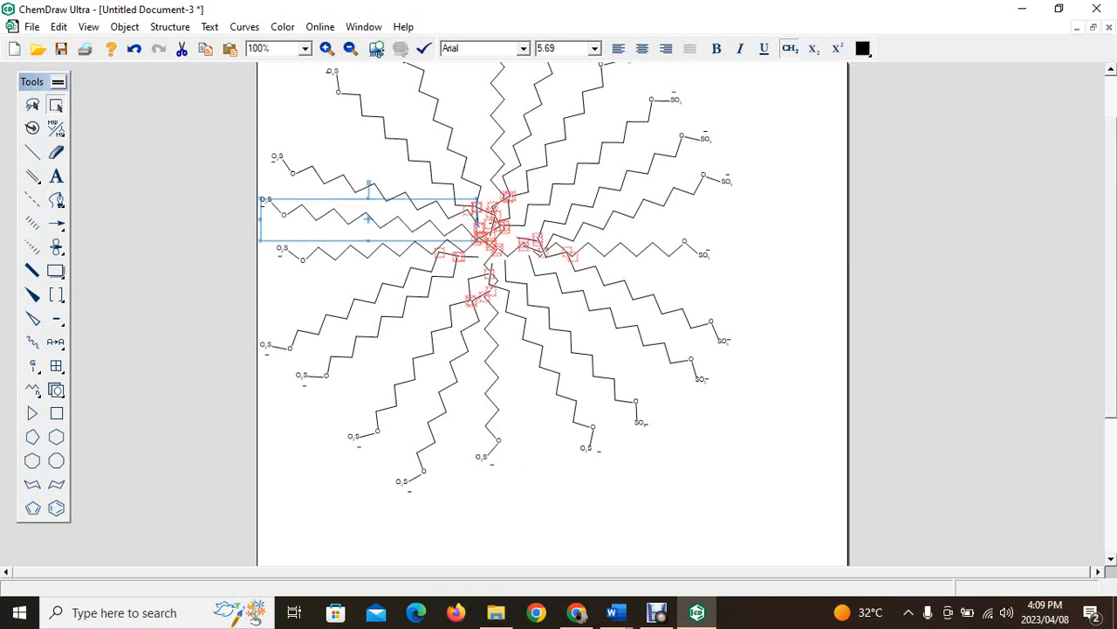
{"action": "key", "text": "Escape"}
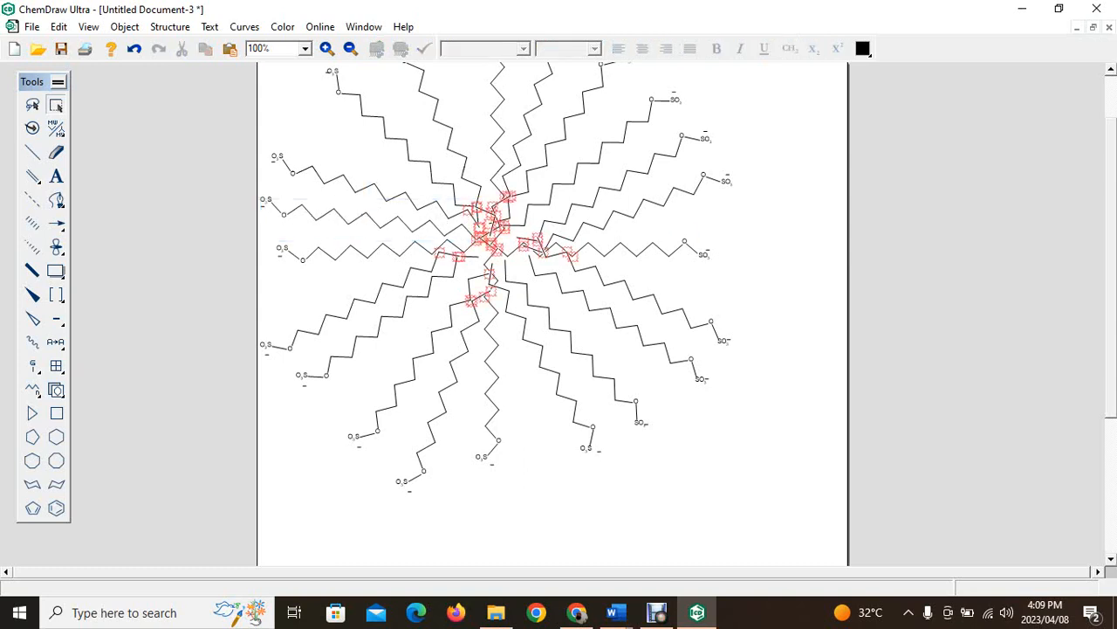
Undock the General toolbar and close it.
{"action": "scroll", "coordinate": [551, 315], "scroll_direction": "up", "scroll_amount": 3}
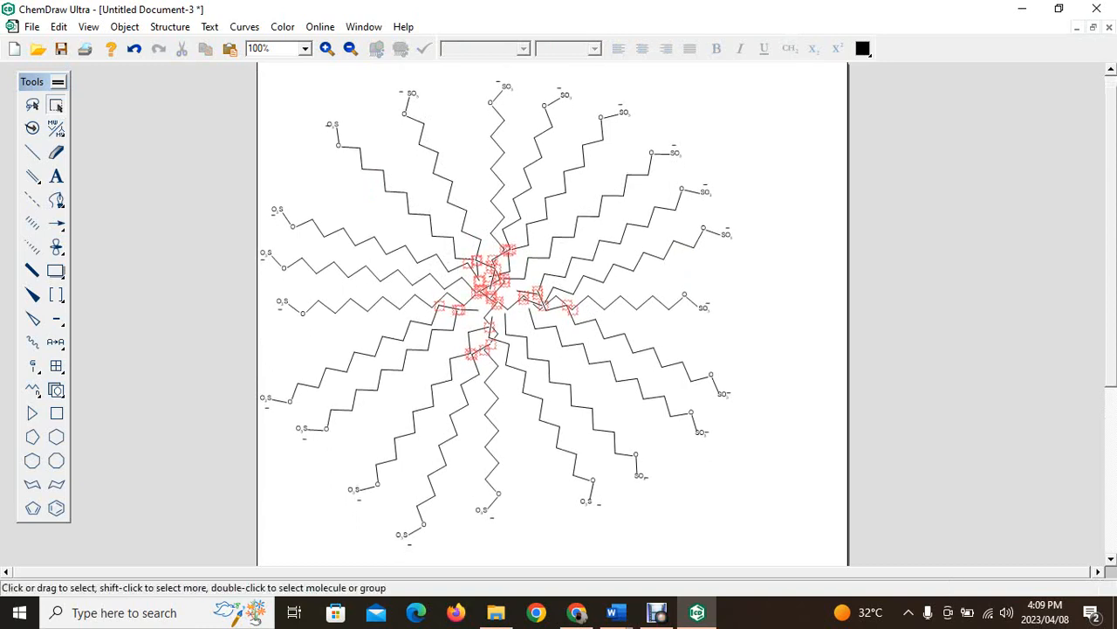
{"action": "left_click", "coordinate": [57, 106]}
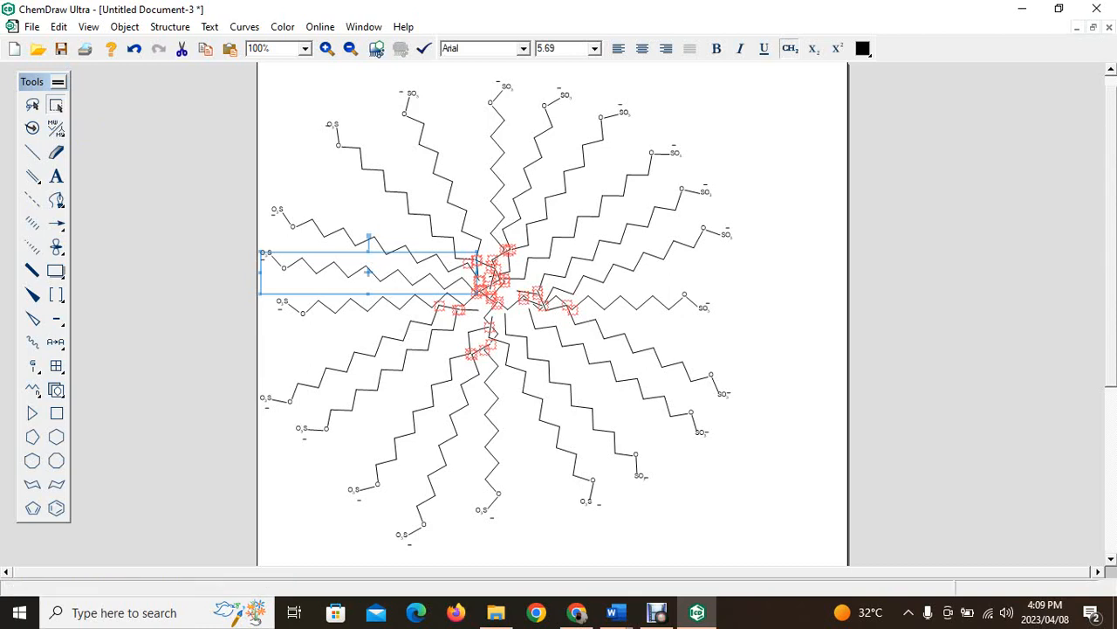
{"action": "left_click_drag", "start_coordinate": [376, 48], "coordinate": [917, 392]}
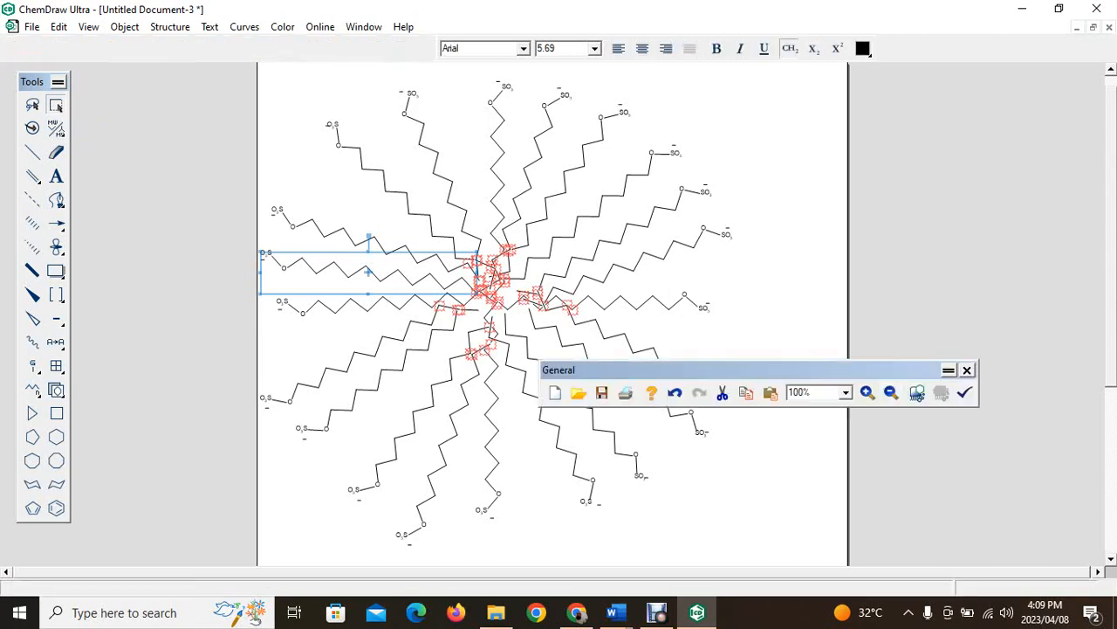
{"action": "left_click", "coordinate": [967, 370]}
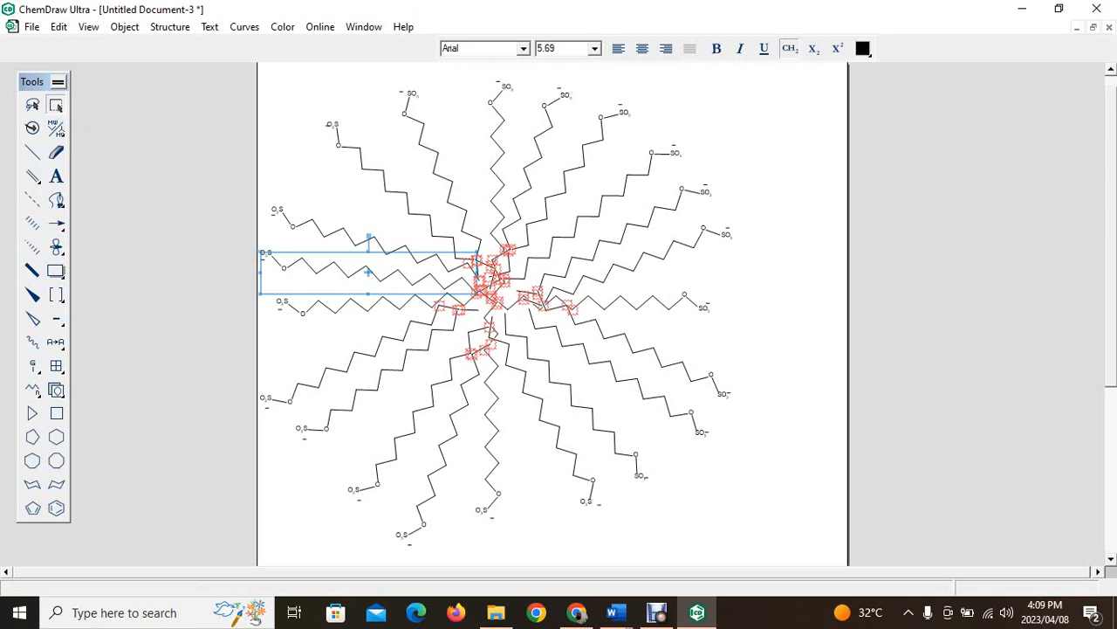
Undo the last move of the chain just above the left-hand horizontal chain.
{"action": "left_click_drag", "start_coordinate": [280, 548], "coordinate": [755, 87]}
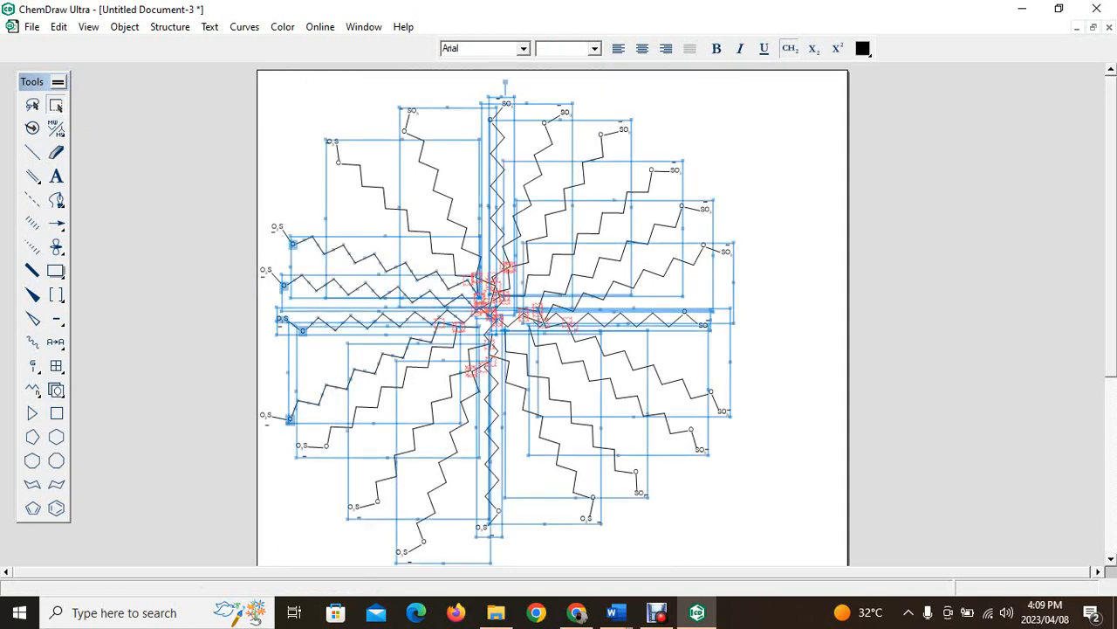
{"action": "key", "text": "ctrl+z"}
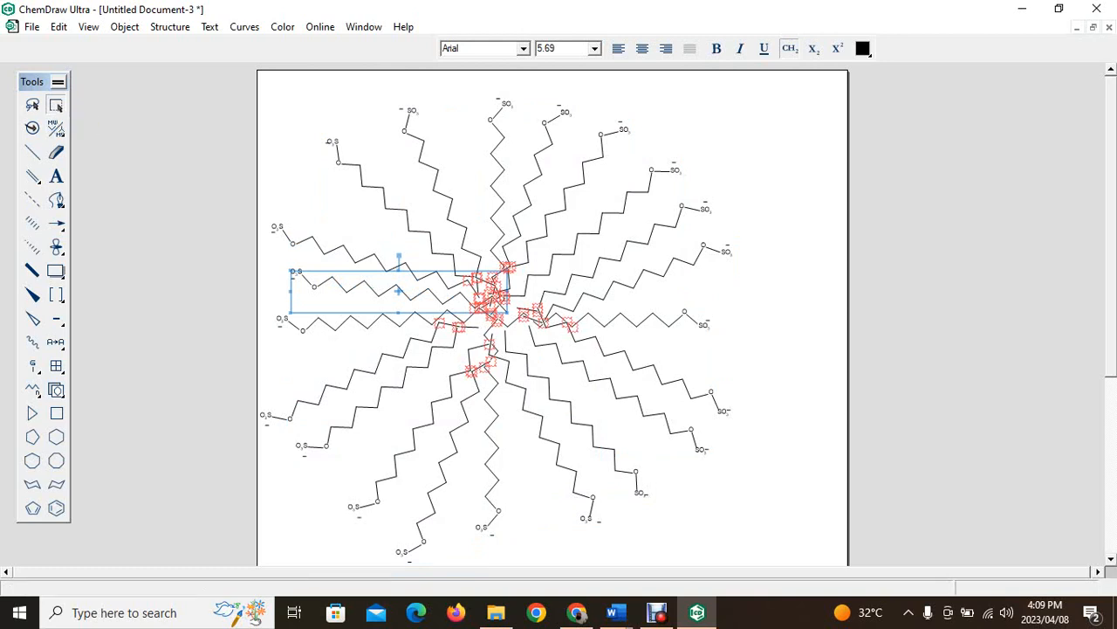
Select all the chains of the micelle and copy them to the clipboard.
{"action": "left_click_drag", "start_coordinate": [258, 79], "coordinate": [759, 541]}
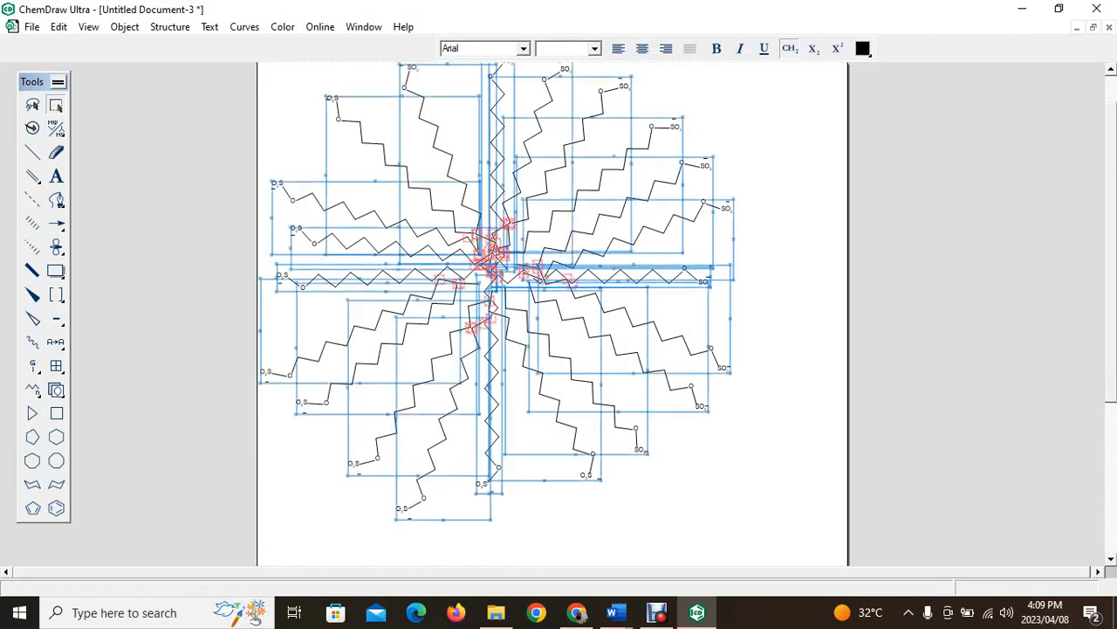
{"action": "right_click", "coordinate": [494, 253]}
{"action": "left_click", "coordinate": [565, 68]}
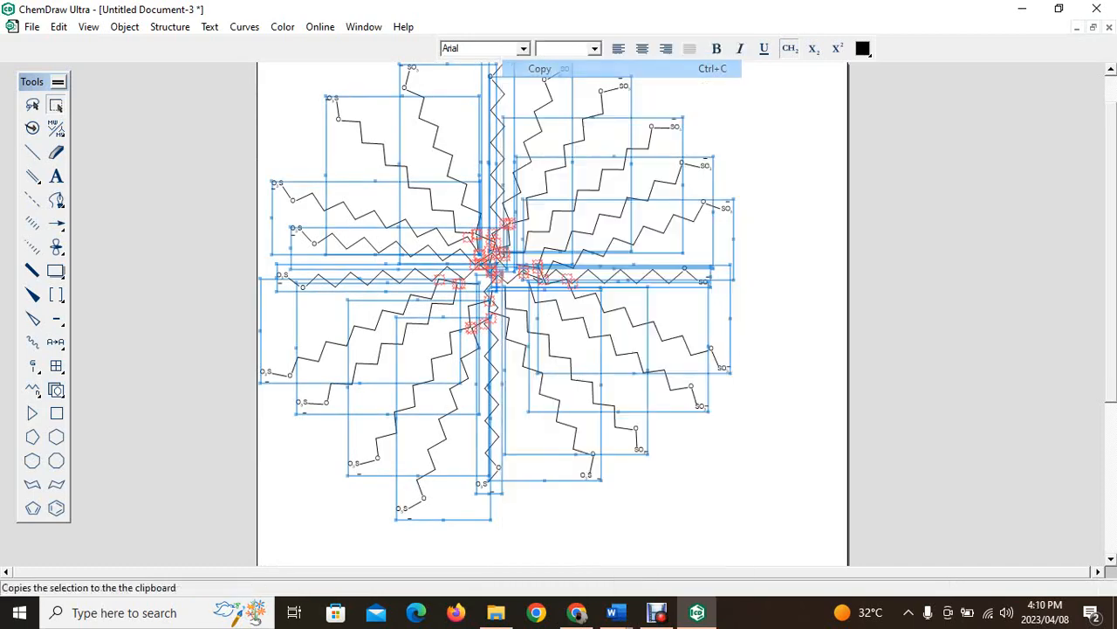
Switch to Document1 in Word and paste the copied micelle after the acetic acid structure.
{"action": "left_click", "coordinate": [616, 612]}
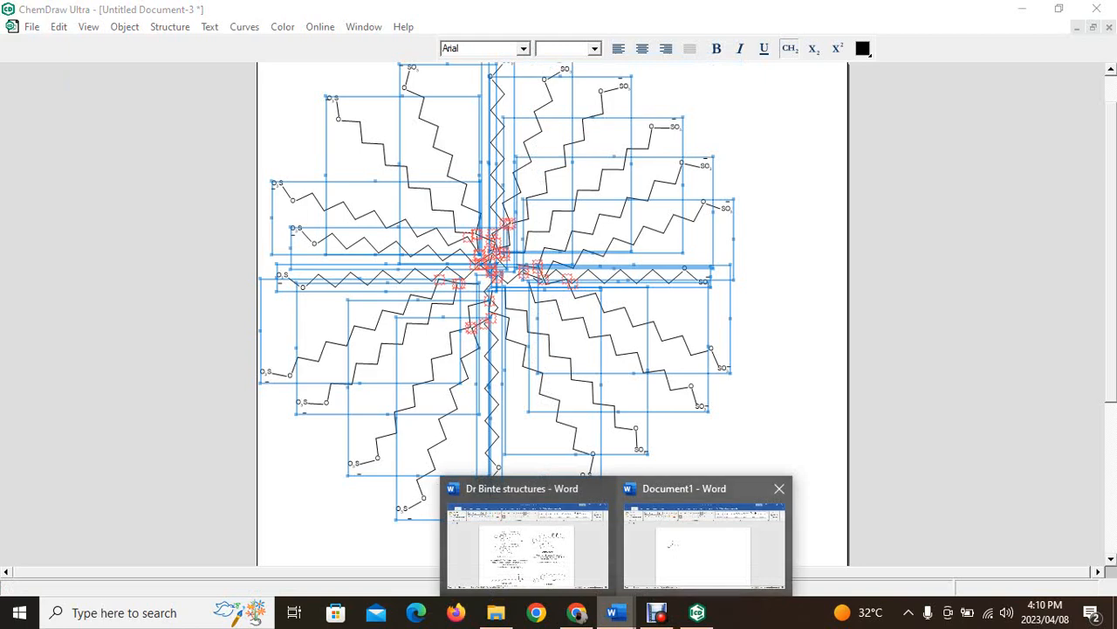
{"action": "left_click", "coordinate": [703, 542]}
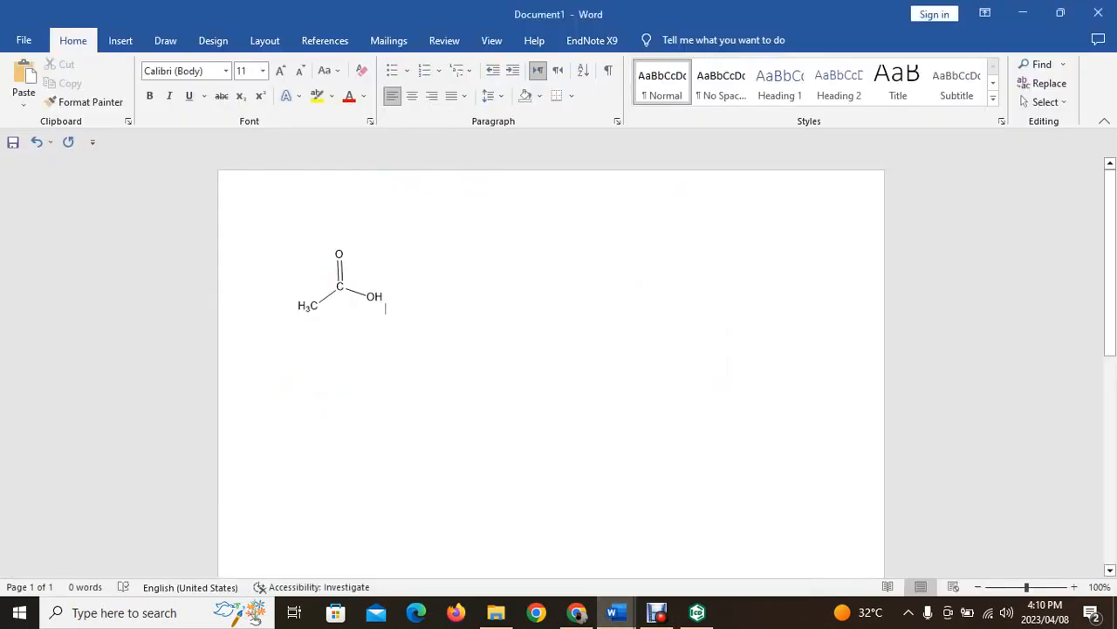
{"action": "key", "text": "ctrl+v"}
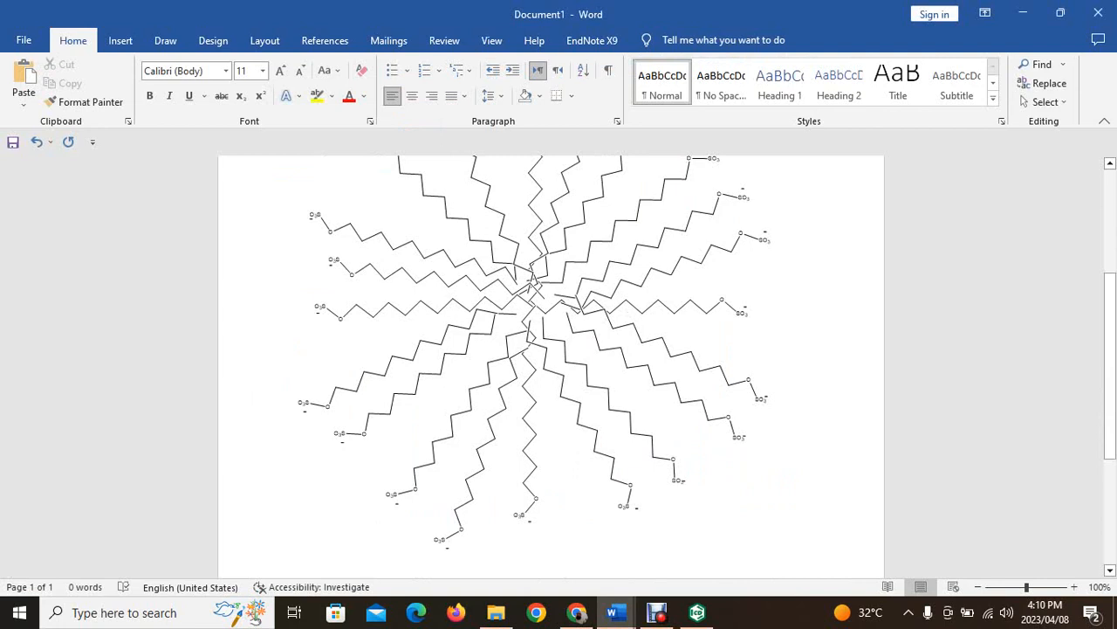
Switch back to ChemDraw, clear the selection in the micelle drawing, and create a new blank document.
{"action": "mouse_move", "coordinate": [616, 611]}
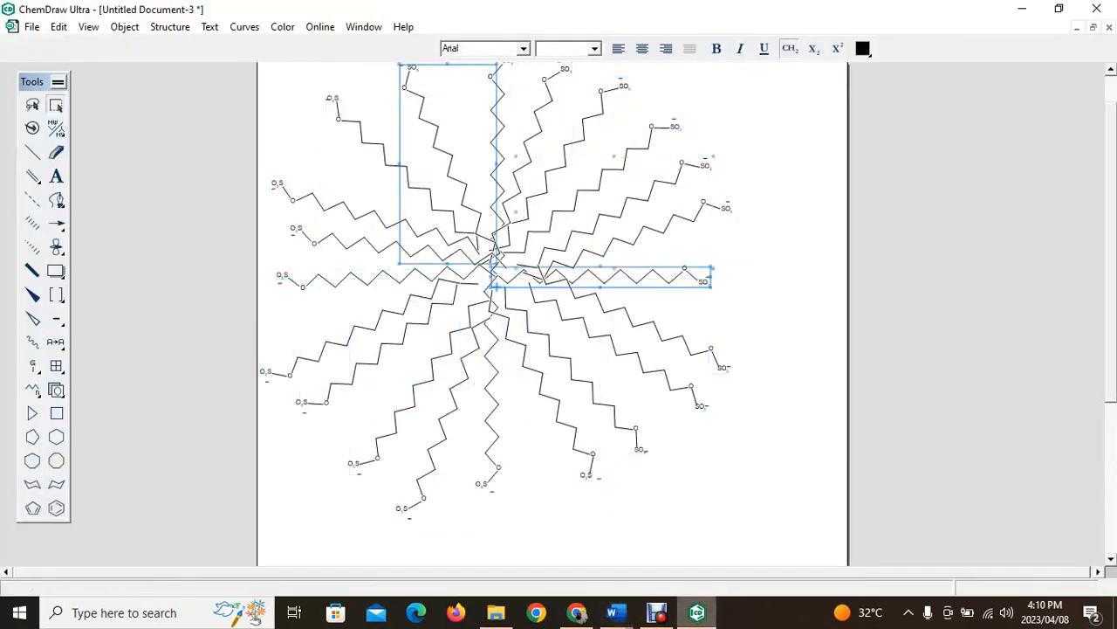
{"action": "left_click", "coordinate": [697, 612]}
{"action": "key", "text": "Escape"}
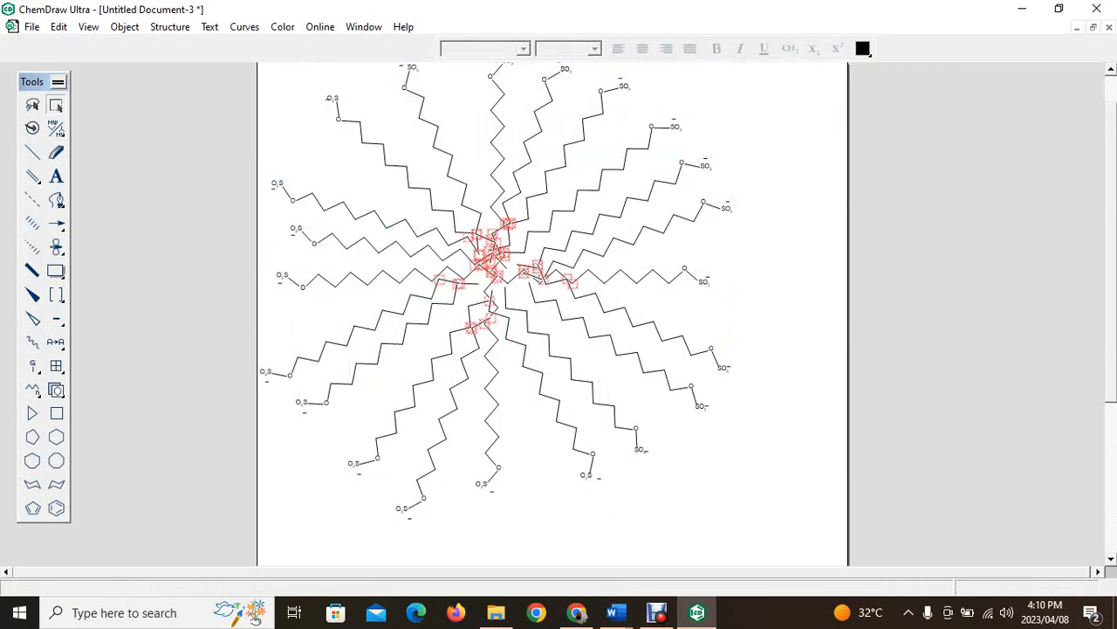
{"action": "left_click", "coordinate": [33, 27]}
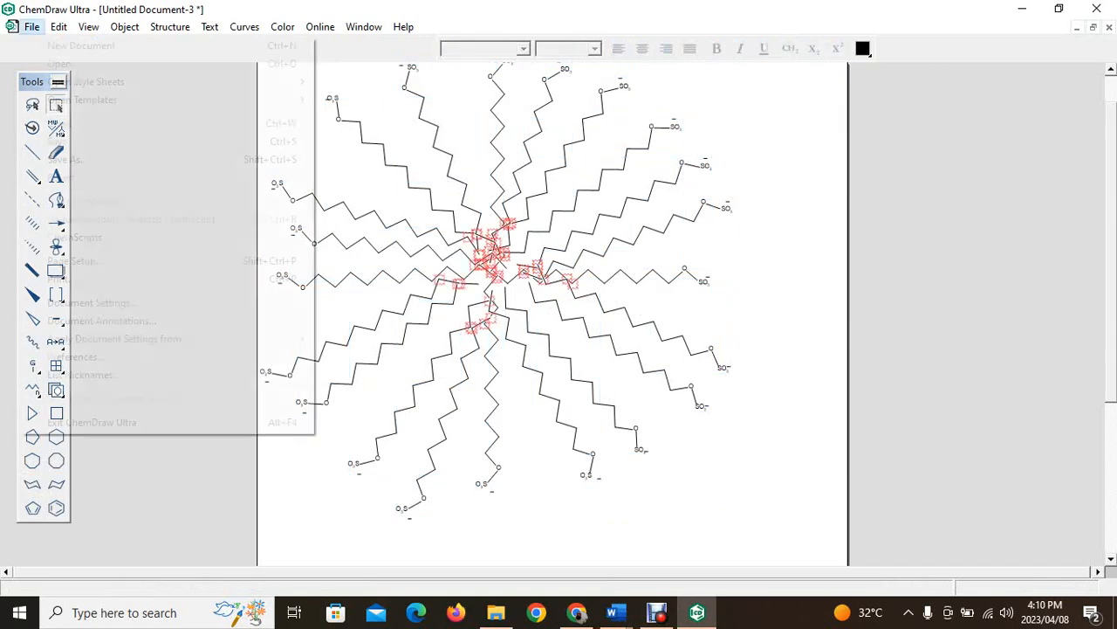
{"action": "mouse_move", "coordinate": [59, 27]}
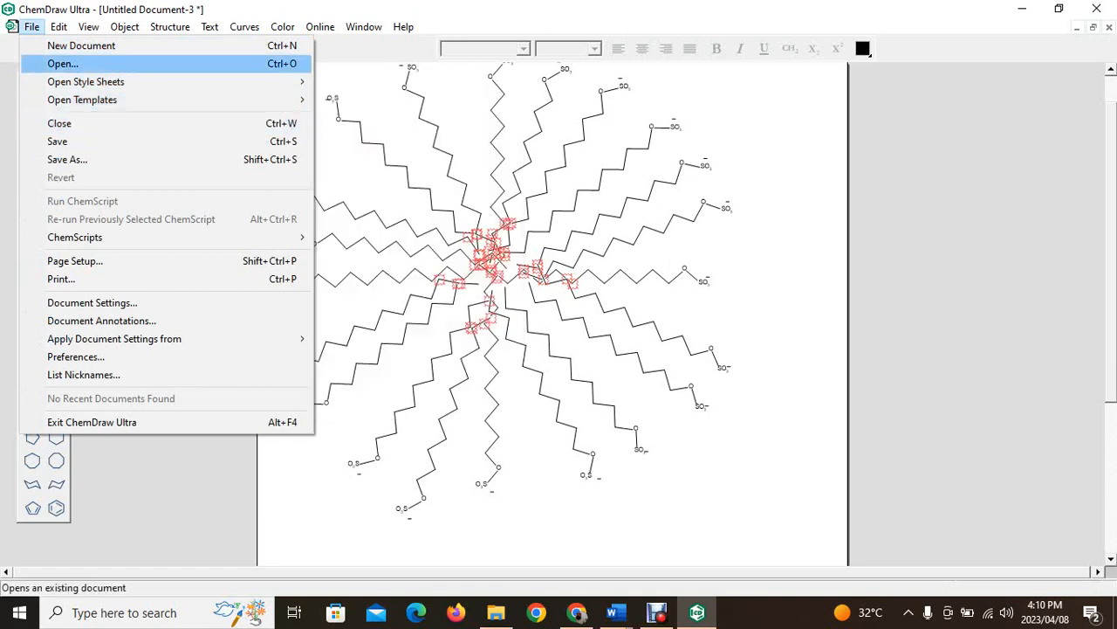
{"action": "left_click", "coordinate": [82, 46]}
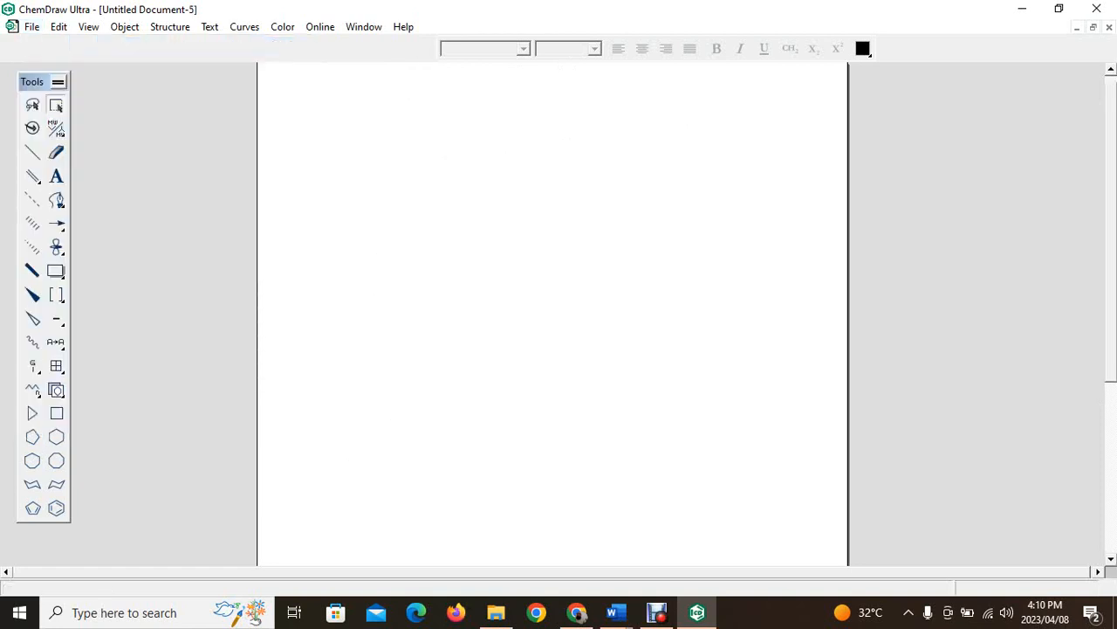
Draw a cluster of three mutually fused benzene rings on the page and a separate benzene ring to its right.
{"action": "left_click", "coordinate": [56, 508]}
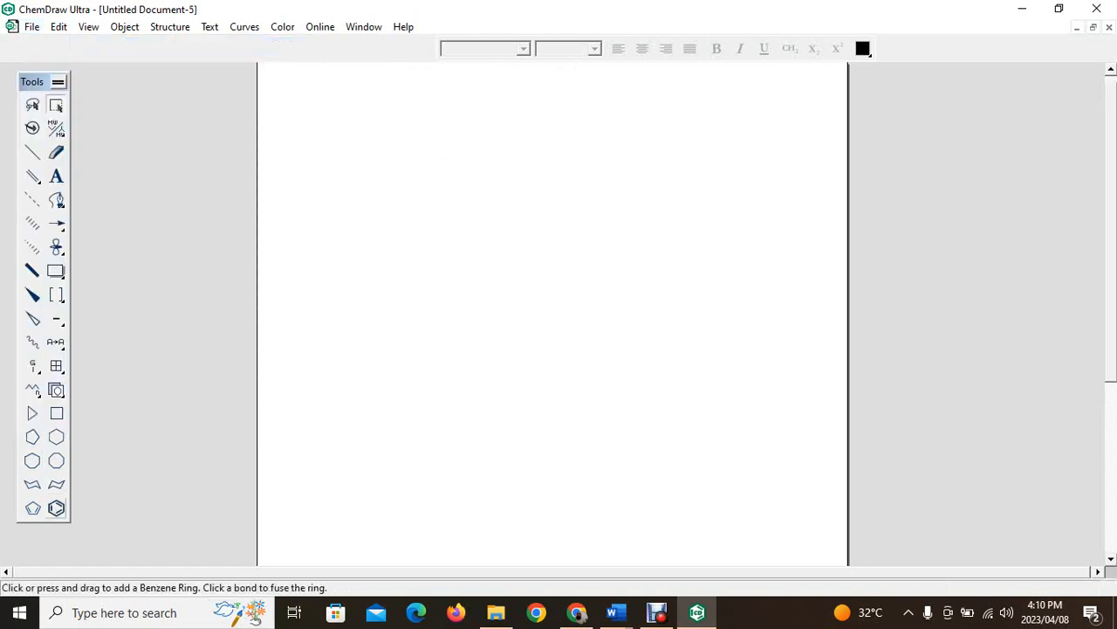
{"action": "left_click", "coordinate": [410, 309]}
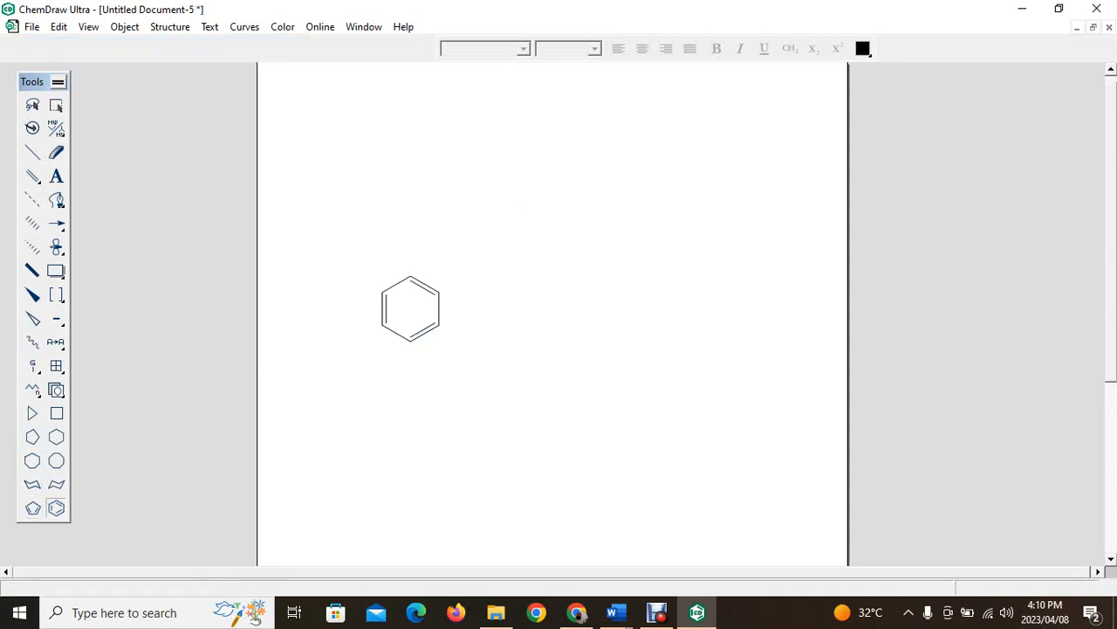
{"action": "left_click", "coordinate": [438, 308]}
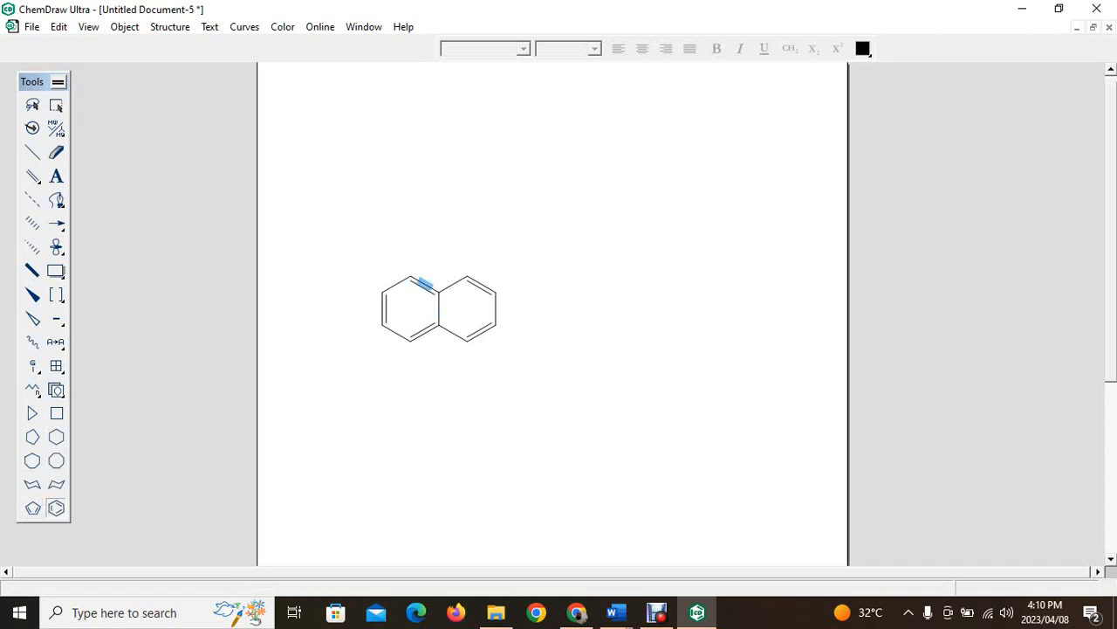
{"action": "left_click", "coordinate": [424, 286]}
{"action": "left_click", "coordinate": [682, 352]}
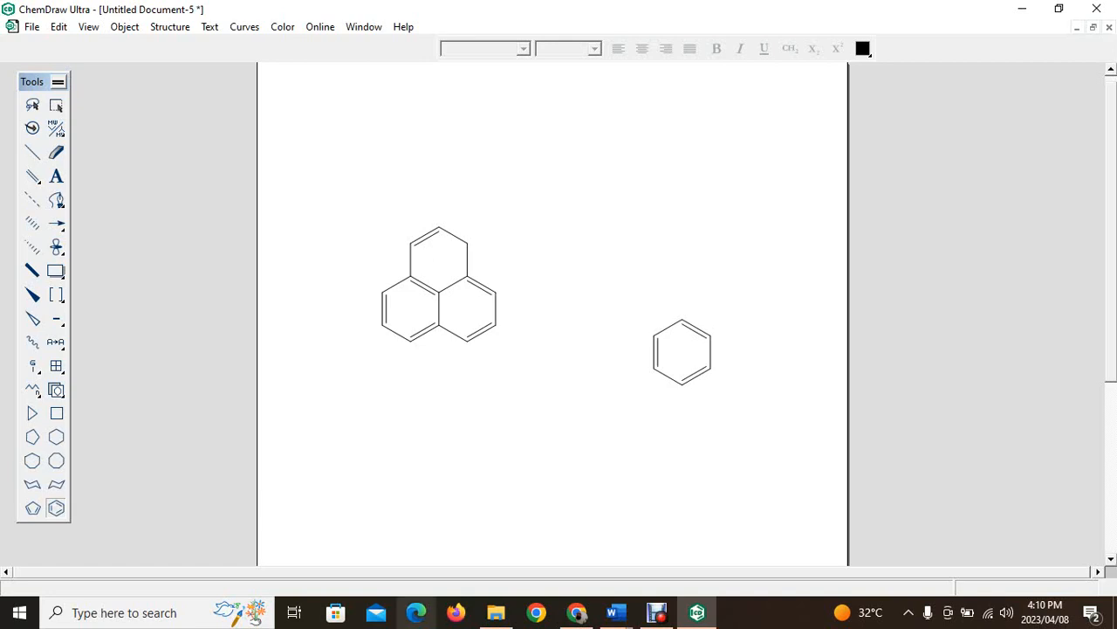
Colour the fused three-ring structure red with Other #1 and copy it to the clipboard.
{"action": "left_click", "coordinate": [56, 105]}
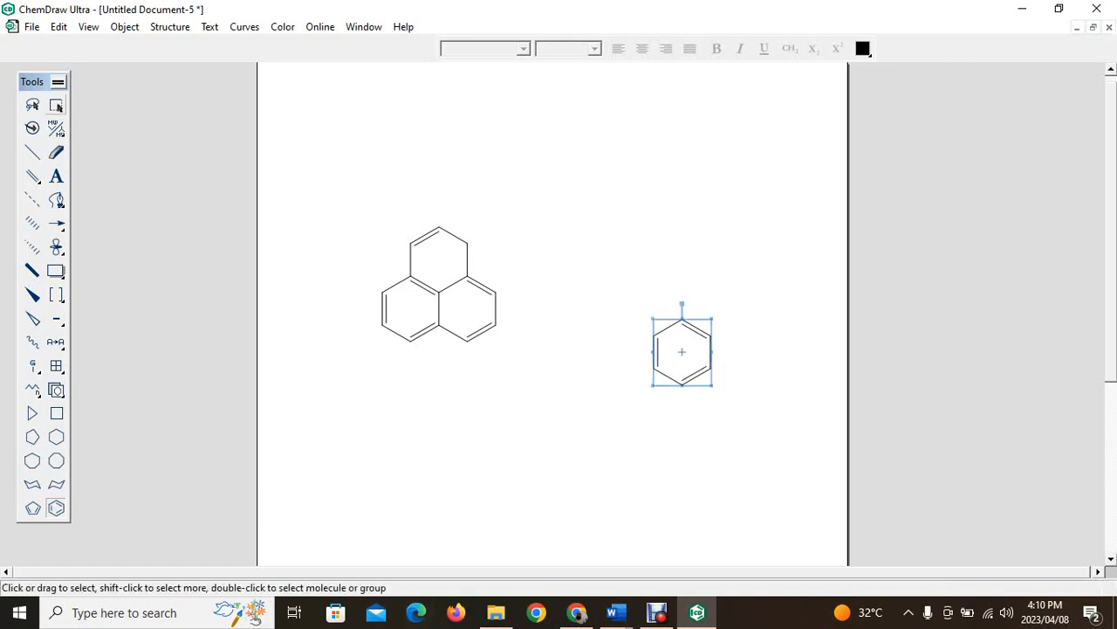
{"action": "left_click_drag", "start_coordinate": [361, 195], "coordinate": [533, 384]}
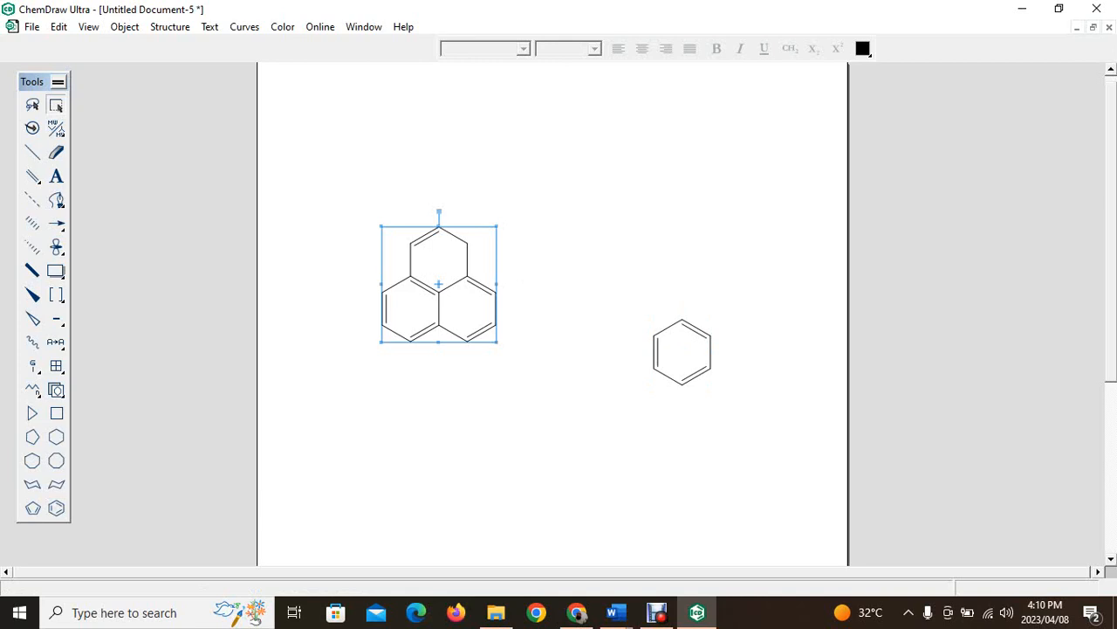
{"action": "left_click", "coordinate": [534, 384]}
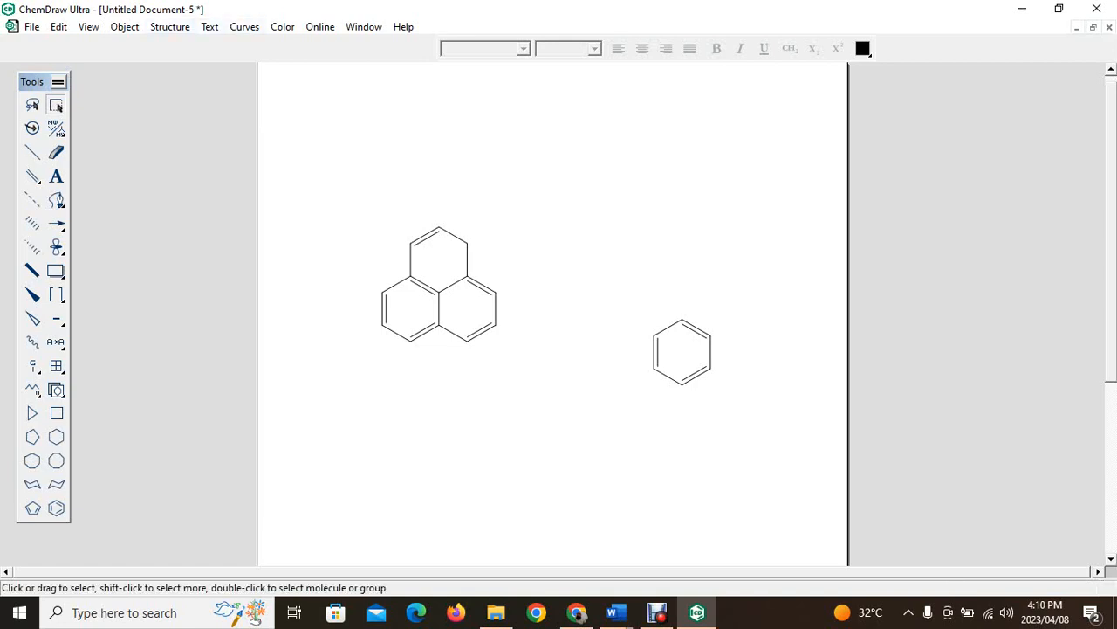
{"action": "left_click", "coordinate": [56, 105]}
{"action": "left_click", "coordinate": [281, 26]}
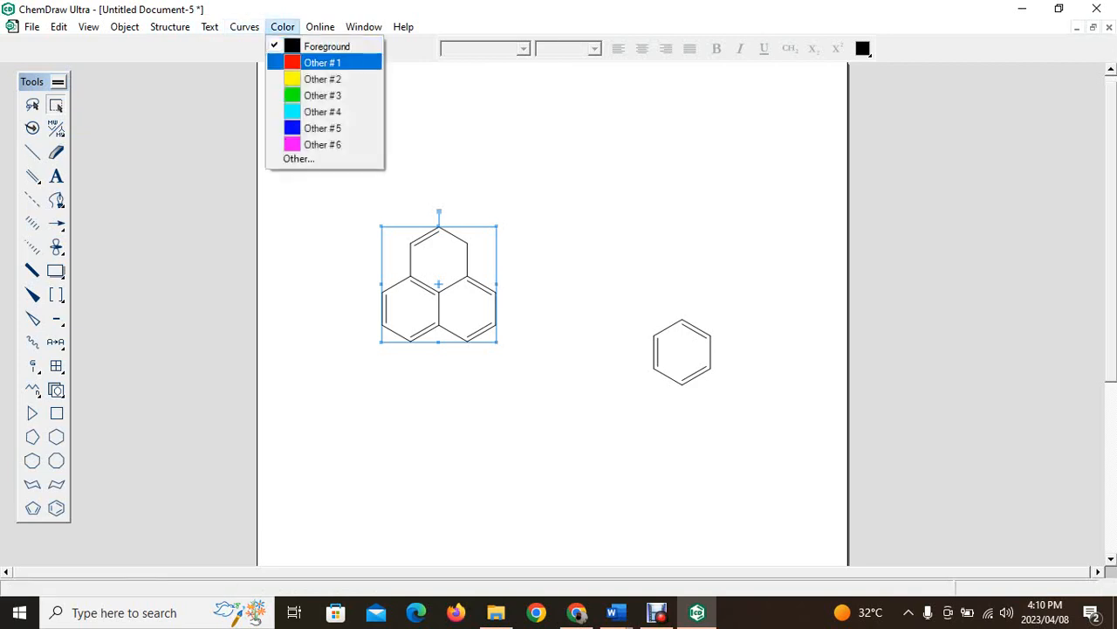
{"action": "left_click", "coordinate": [322, 62]}
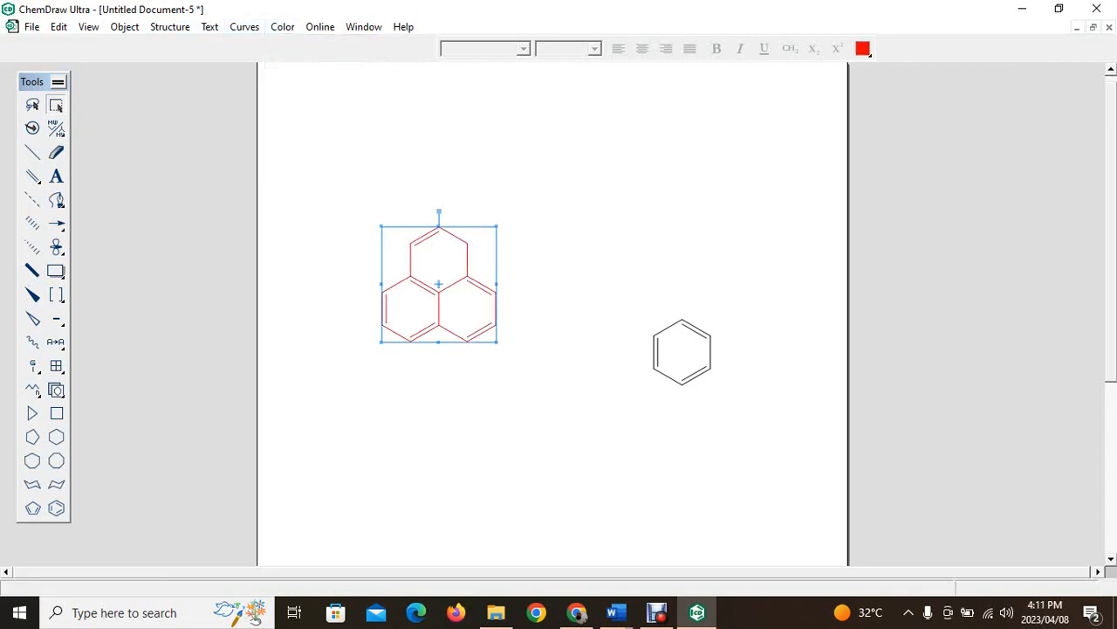
{"action": "right_click", "coordinate": [449, 278]}
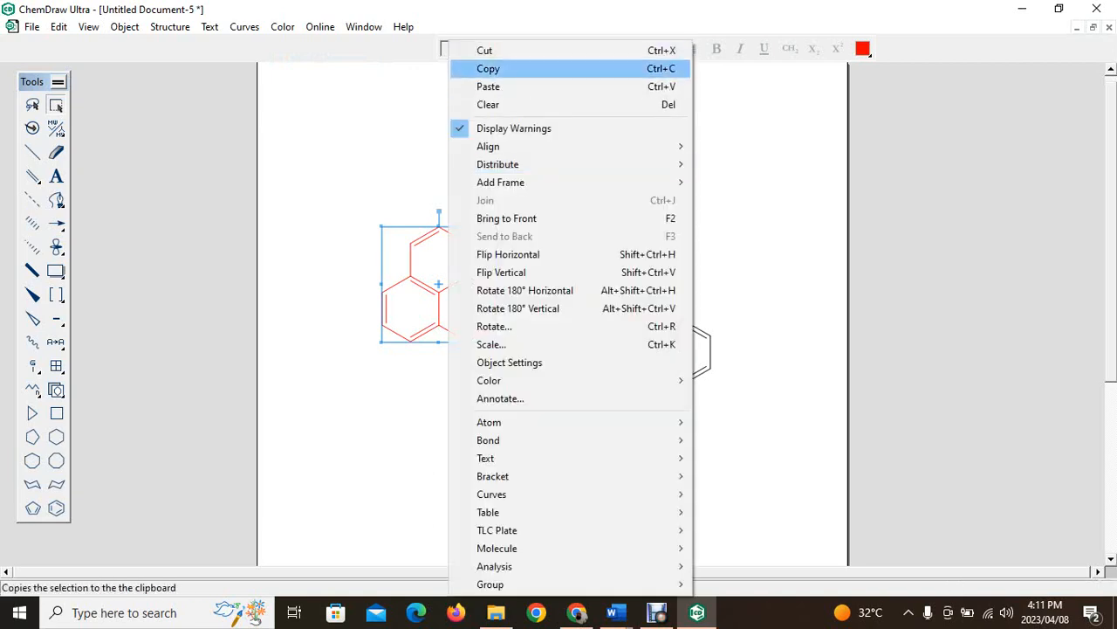
{"action": "left_click", "coordinate": [489, 68]}
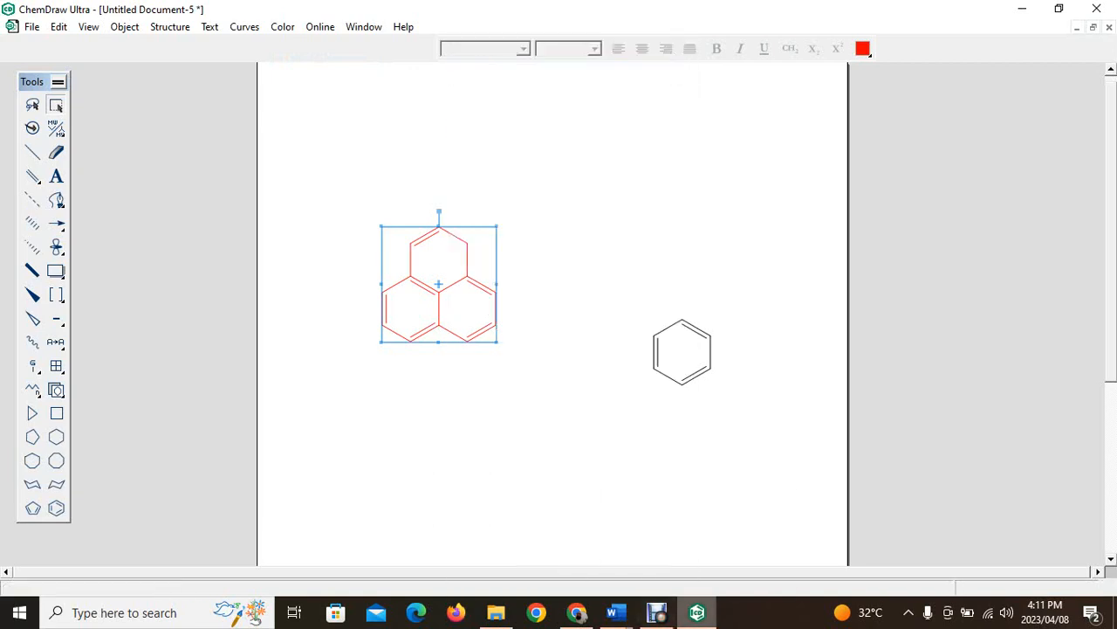
Switch to Document1 in Word, select everything in it, and copy the drawings.
{"action": "mouse_move", "coordinate": [696, 612]}
{"action": "left_click", "coordinate": [696, 547]}
{"action": "mouse_move", "coordinate": [696, 612]}
{"action": "left_click", "coordinate": [697, 546]}
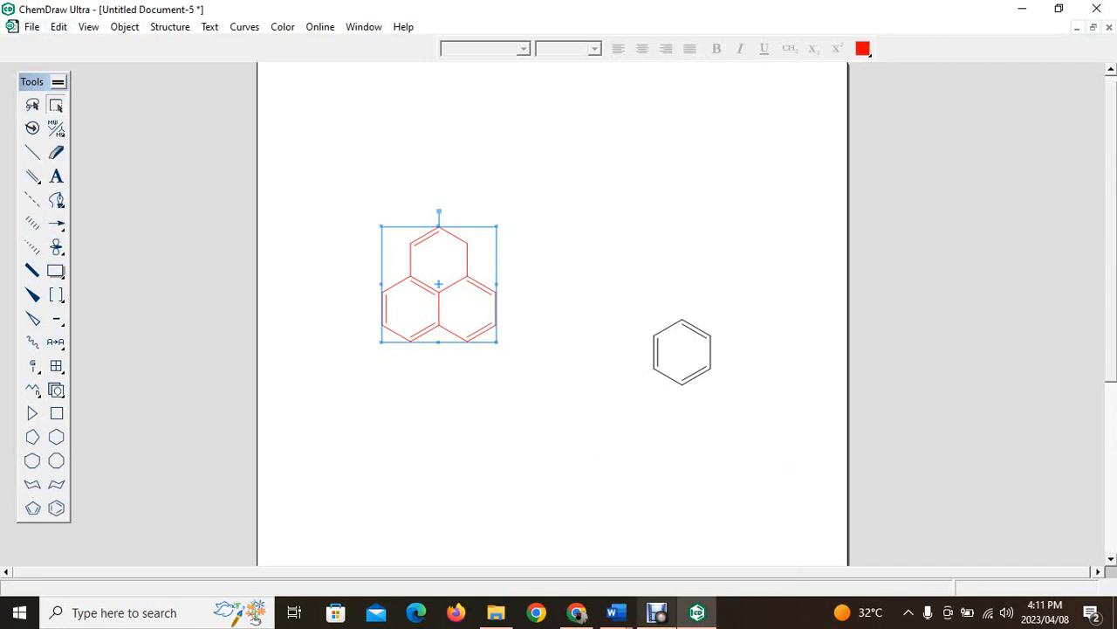
{"action": "mouse_move", "coordinate": [696, 612]}
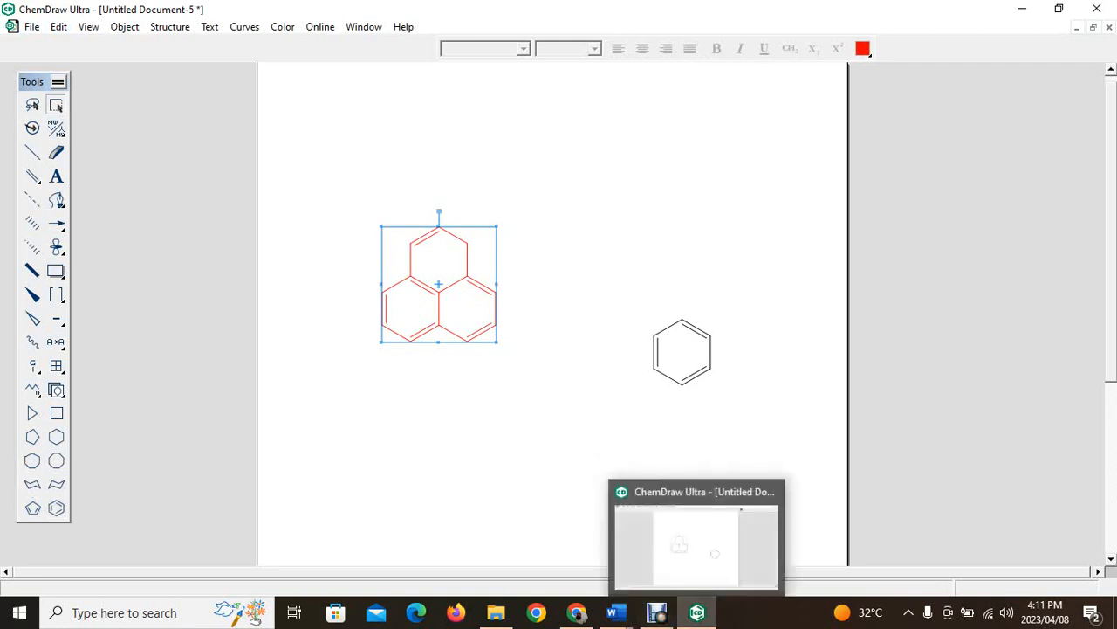
{"action": "mouse_move", "coordinate": [616, 612]}
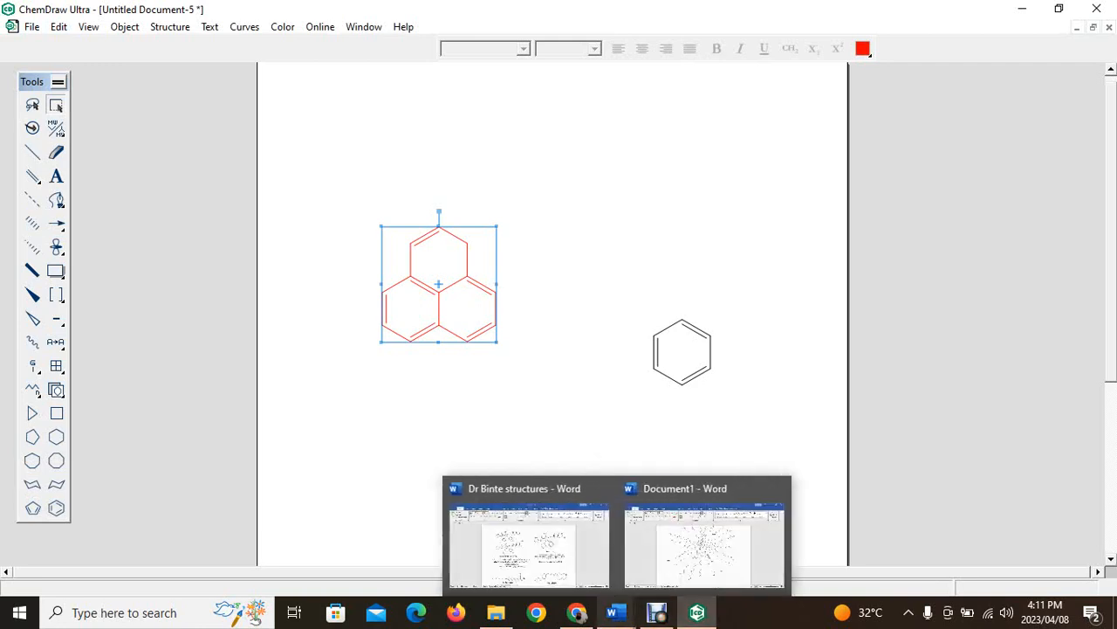
{"action": "left_click", "coordinate": [773, 546]}
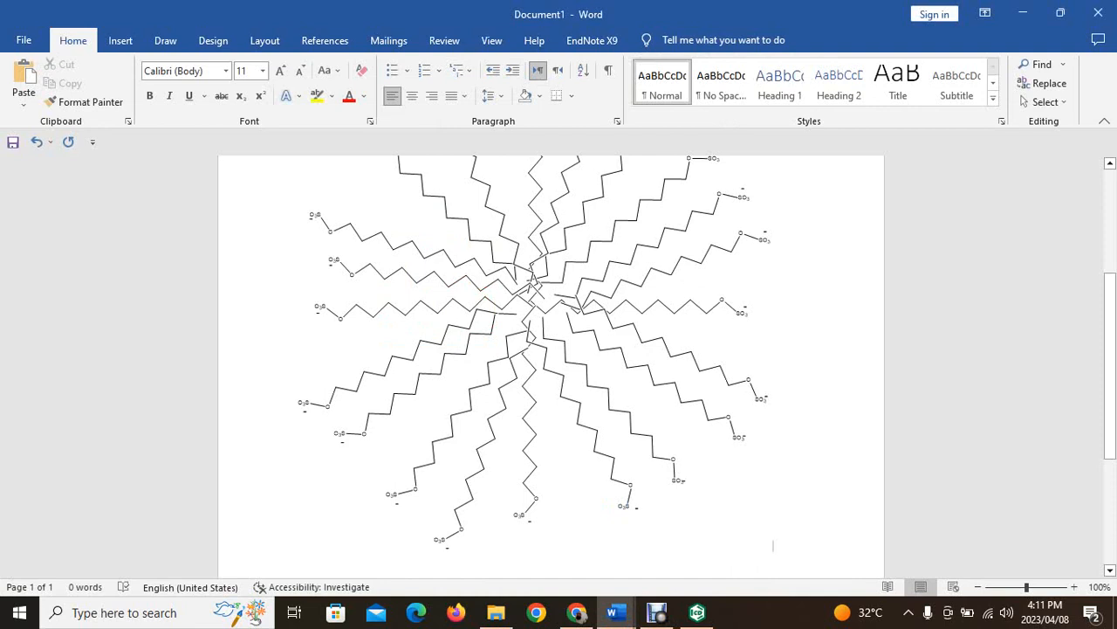
{"action": "key", "text": "ctrl+a"}
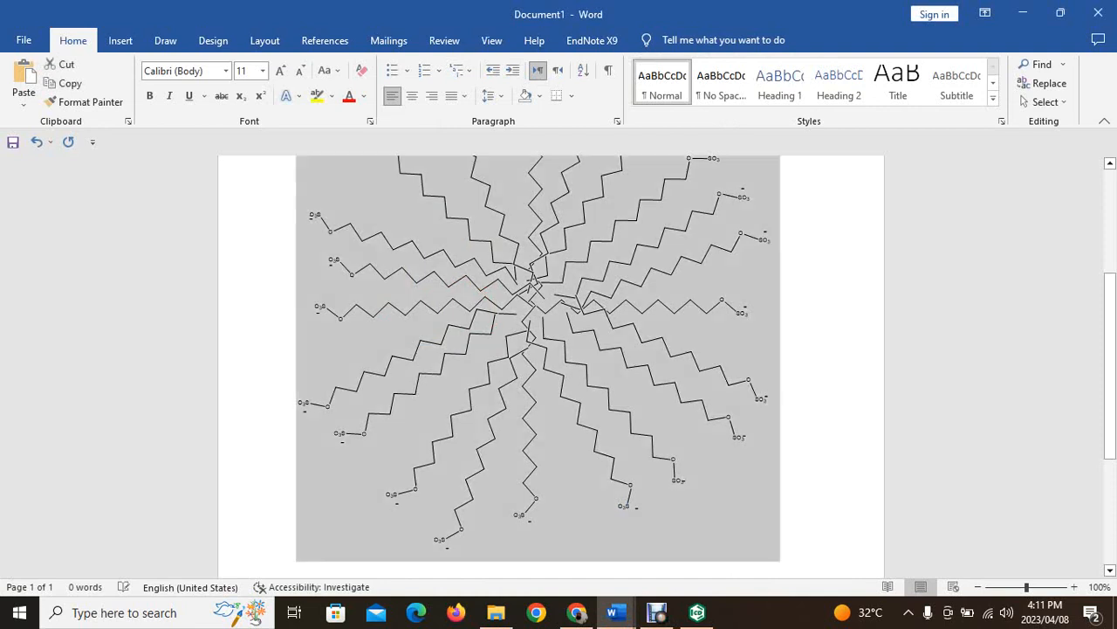
{"action": "right_click", "coordinate": [478, 344]}
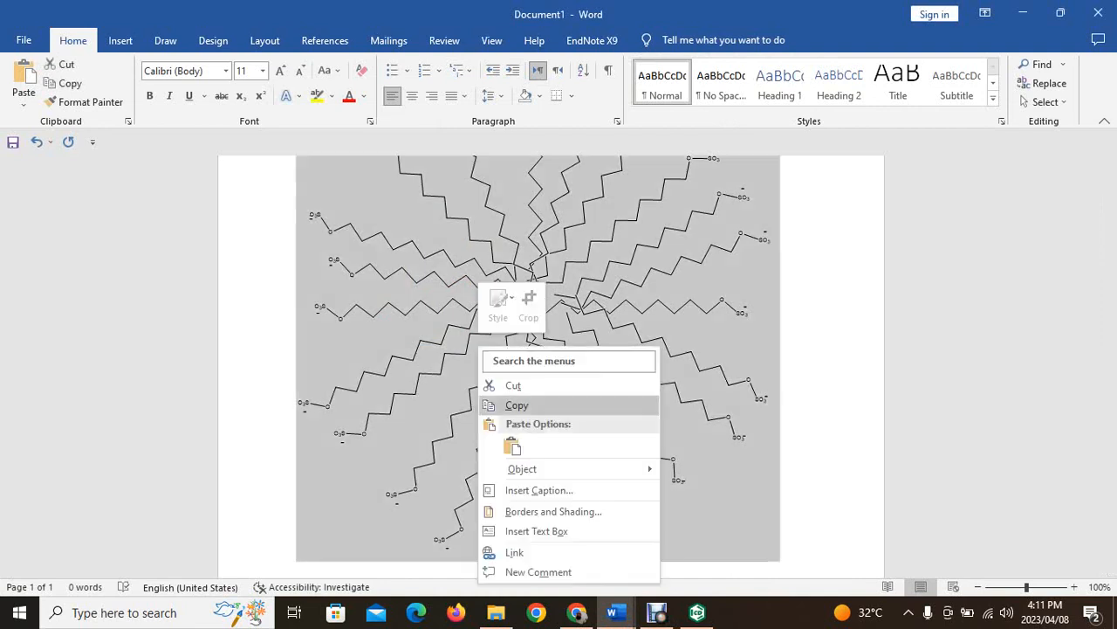
{"action": "left_click", "coordinate": [515, 402]}
Switch to ChemDraw and paste the drawings copied from Word, once at the default spot and once in the empty area below the rings.
{"action": "left_click", "coordinate": [697, 612]}
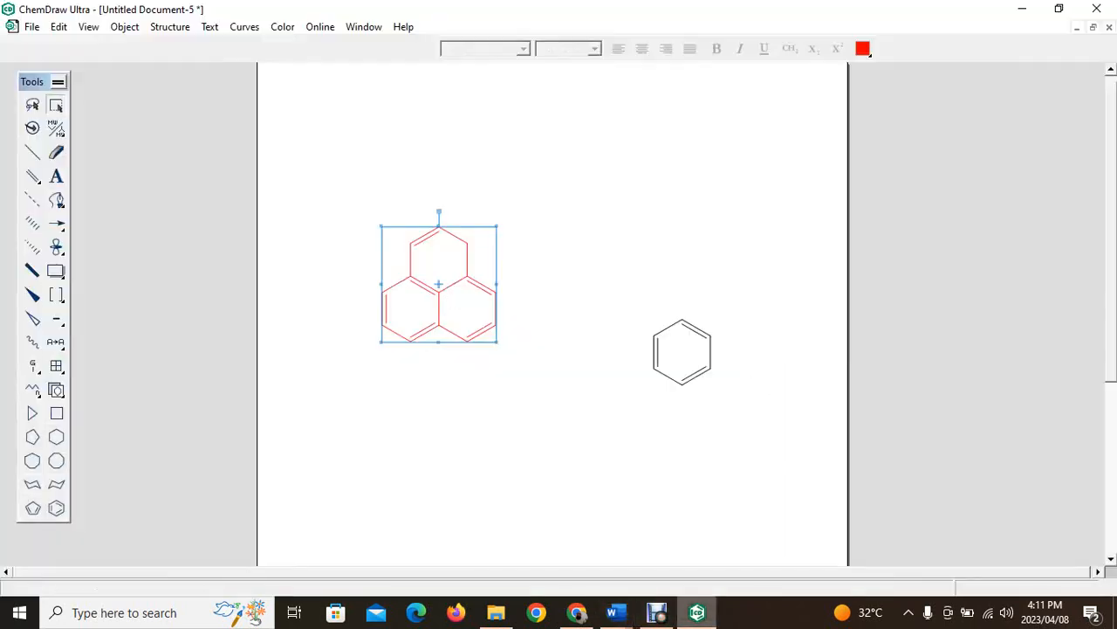
{"action": "scroll", "coordinate": [552, 315], "scroll_direction": "down", "scroll_amount": 5}
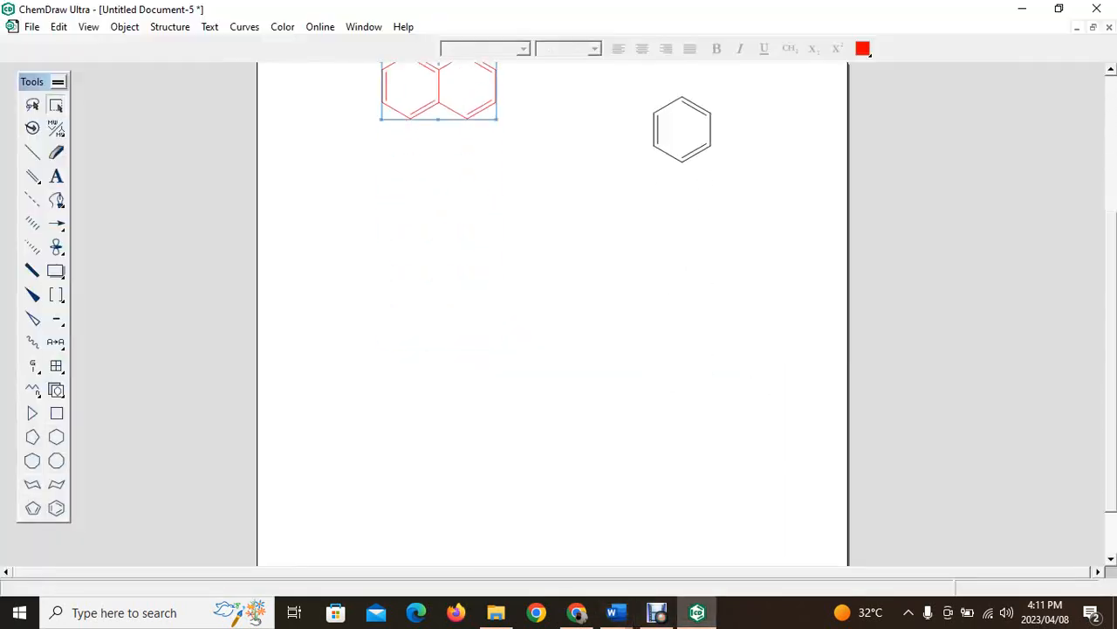
{"action": "left_click", "coordinate": [524, 288]}
{"action": "key", "text": "ctrl+v"}
{"action": "right_click", "coordinate": [559, 344]}
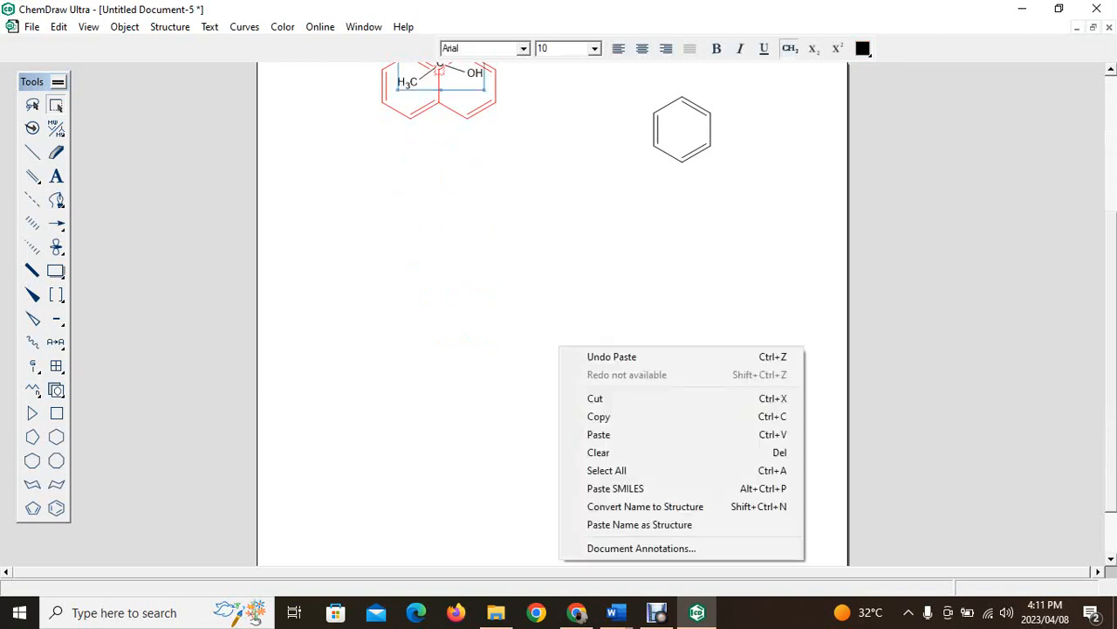
{"action": "left_click", "coordinate": [598, 434]}
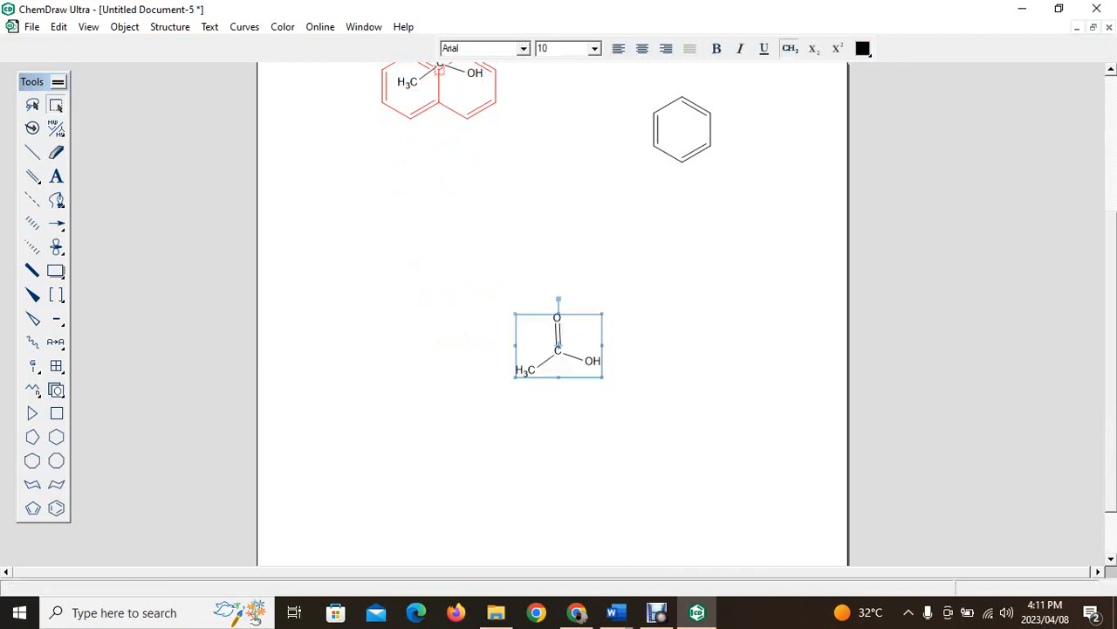
{"action": "left_click", "coordinate": [598, 434]}
Switch to Document1 in Word and copy only the micelle drawing.
{"action": "left_click", "coordinate": [697, 612]}
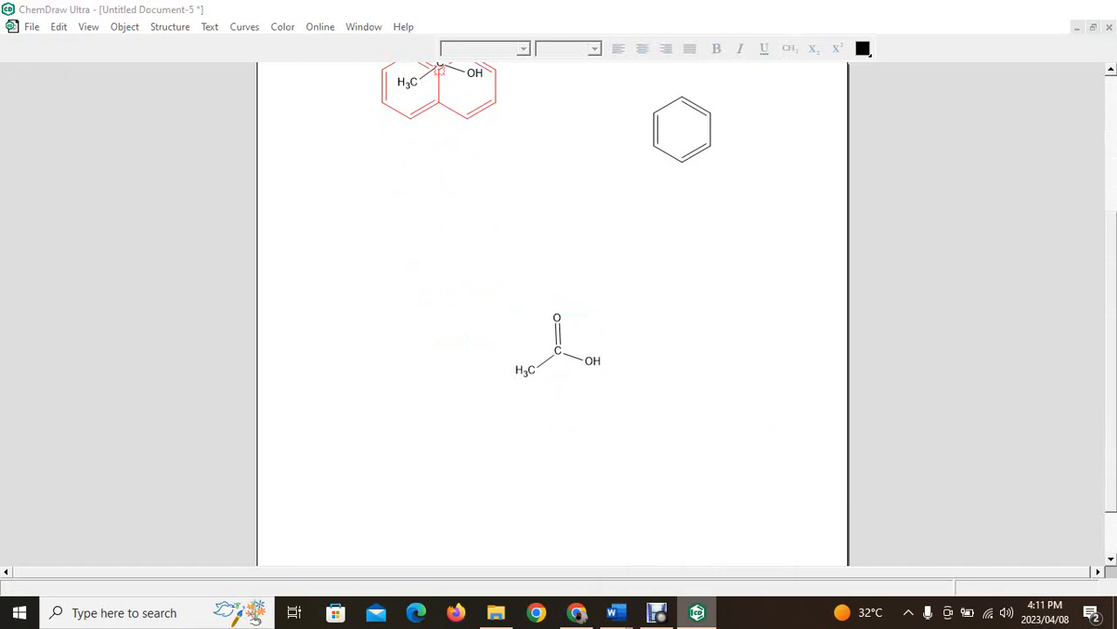
{"action": "right_click", "coordinate": [605, 338]}
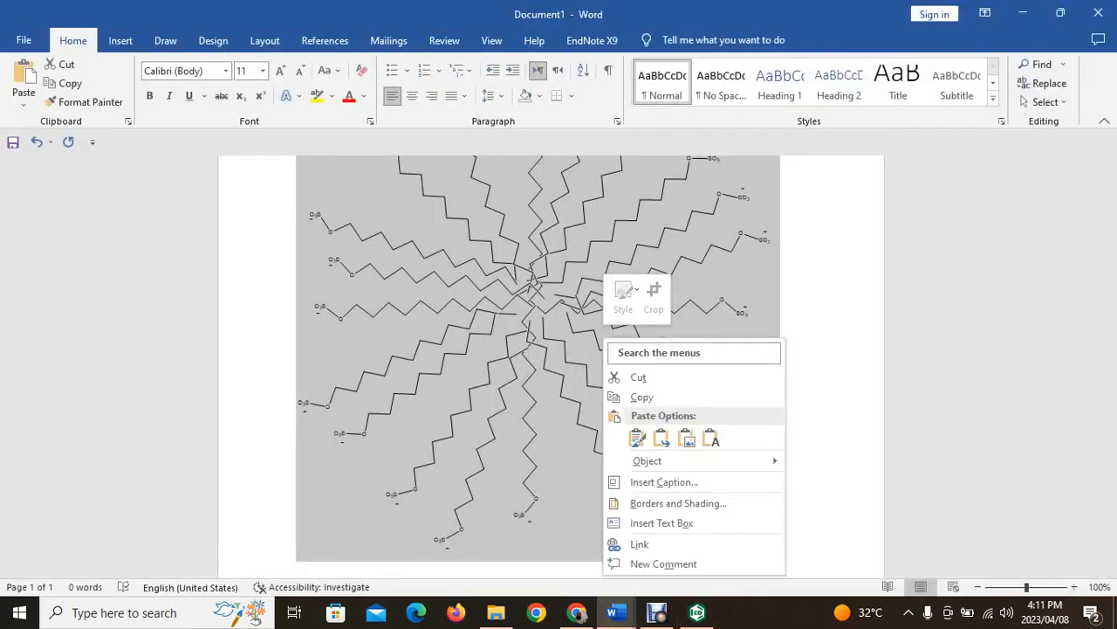
{"action": "left_click", "coordinate": [642, 397]}
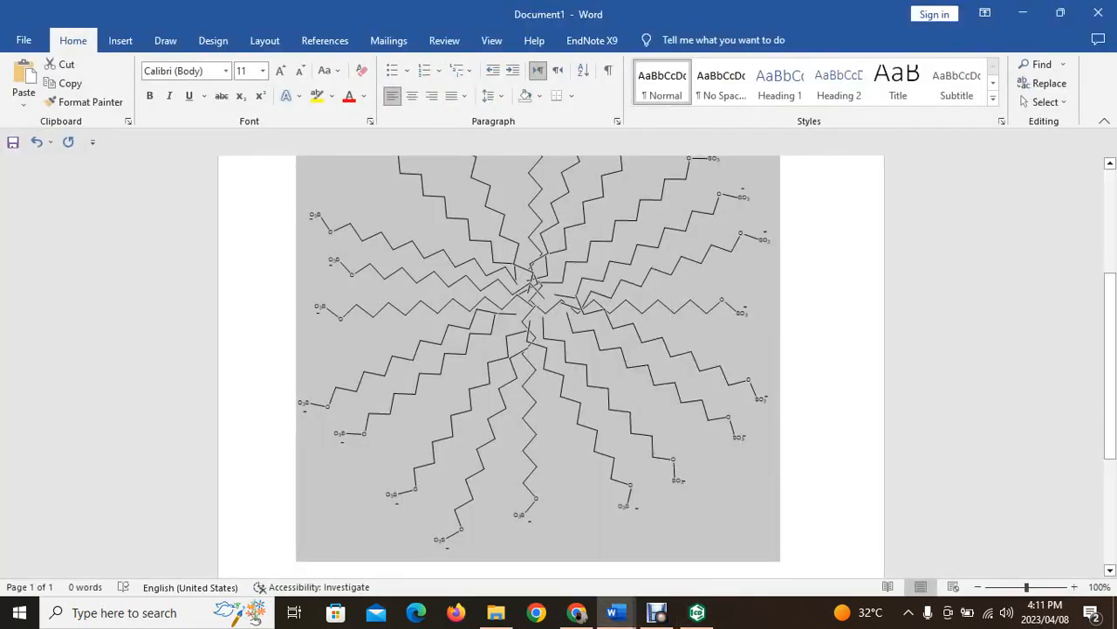
{"action": "left_click_drag", "start_coordinate": [1110, 367], "coordinate": [1110, 262]}
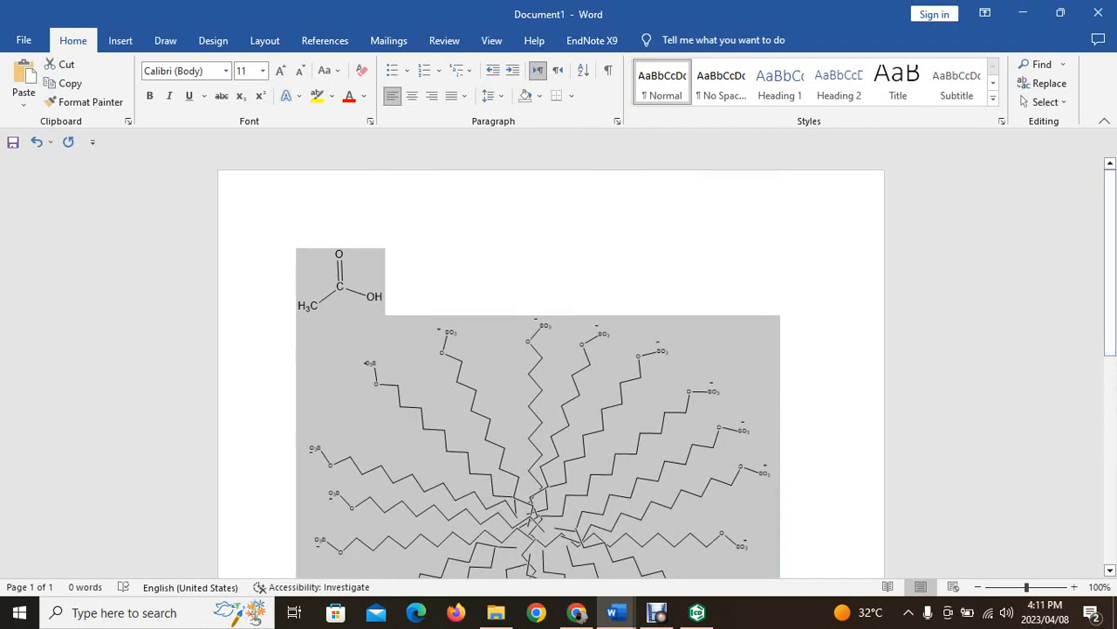
{"action": "key", "text": "ctrl+v"}
{"action": "left_click", "coordinate": [399, 202]}
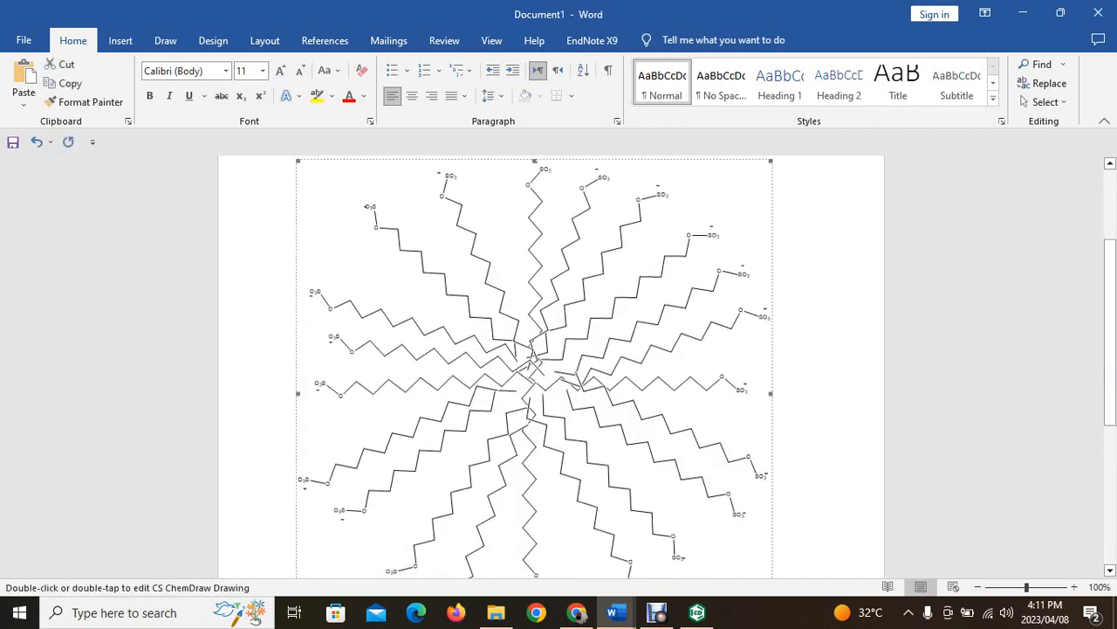
{"action": "right_click", "coordinate": [399, 202]}
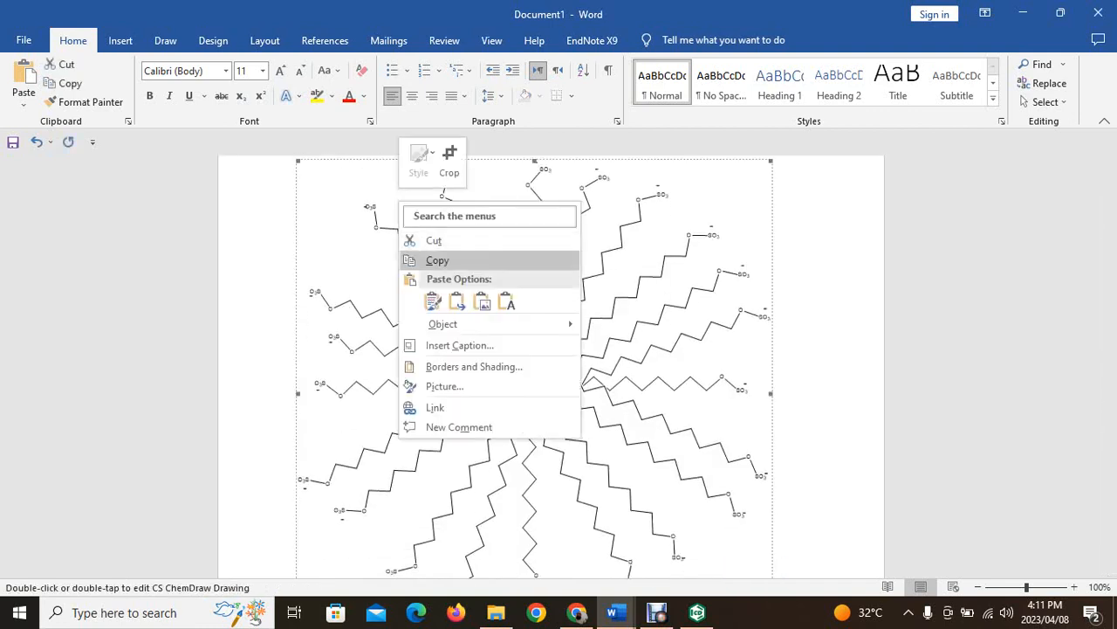
{"action": "left_click", "coordinate": [437, 260]}
Switch to ChemDraw and erase the acetic acid structure in the lower middle of the page, including its central carbon.
{"action": "left_click", "coordinate": [697, 612]}
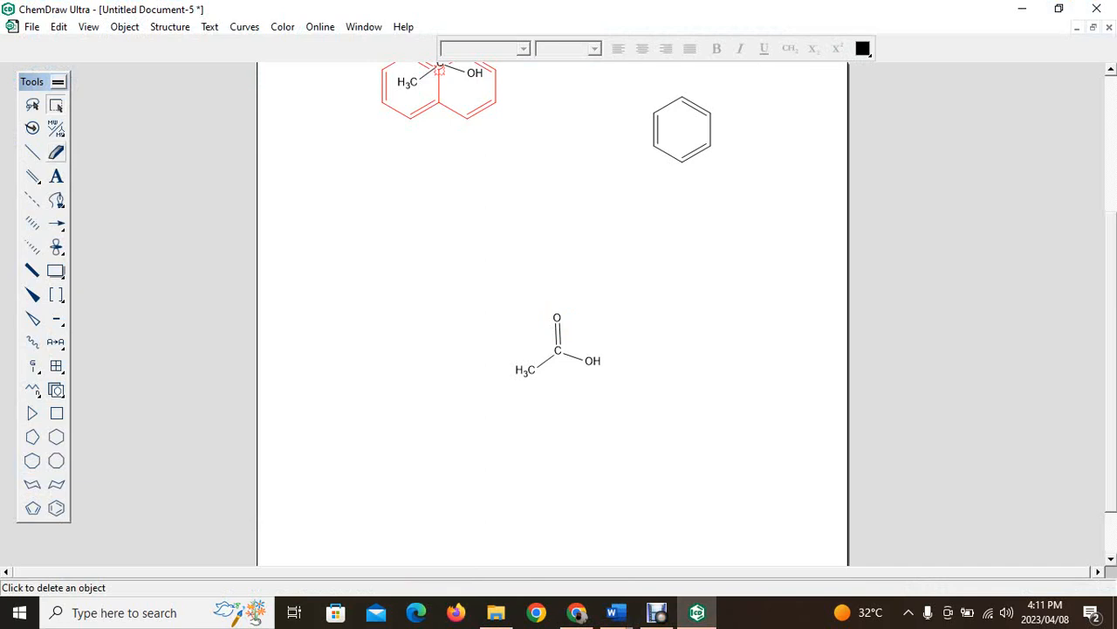
{"action": "left_click", "coordinate": [557, 318]}
{"action": "left_click", "coordinate": [526, 369]}
{"action": "left_click", "coordinate": [593, 360]}
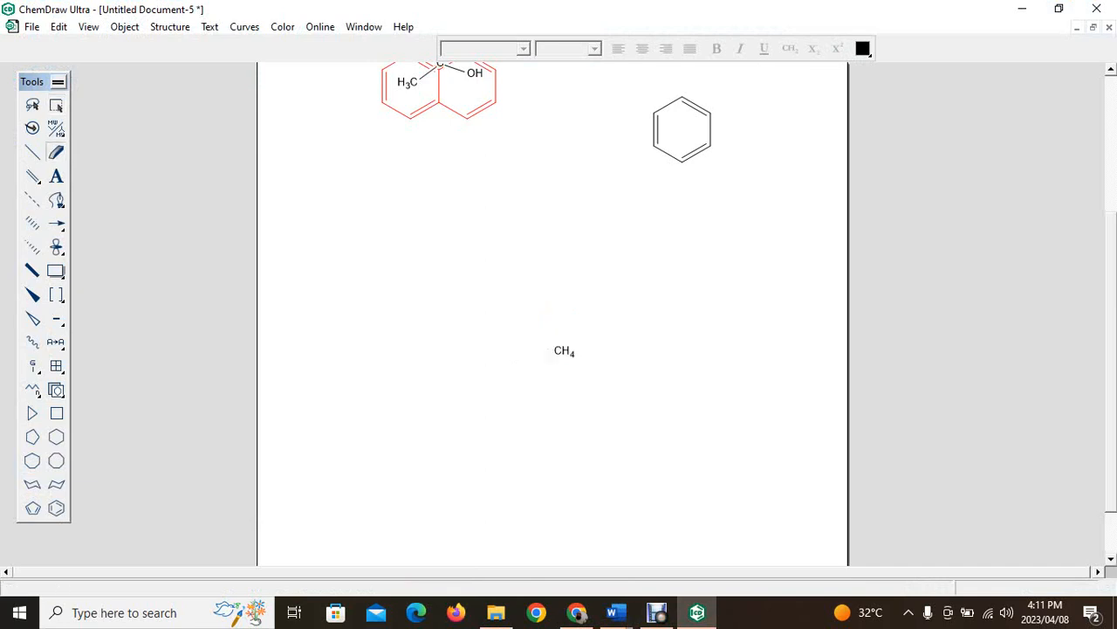
{"action": "left_click", "coordinate": [560, 350]}
Paste the copied micelle into Untitled Document-5, expanding the document to 2 pages wide and 2 pages tall.
{"action": "key", "text": "ctrl+v"}
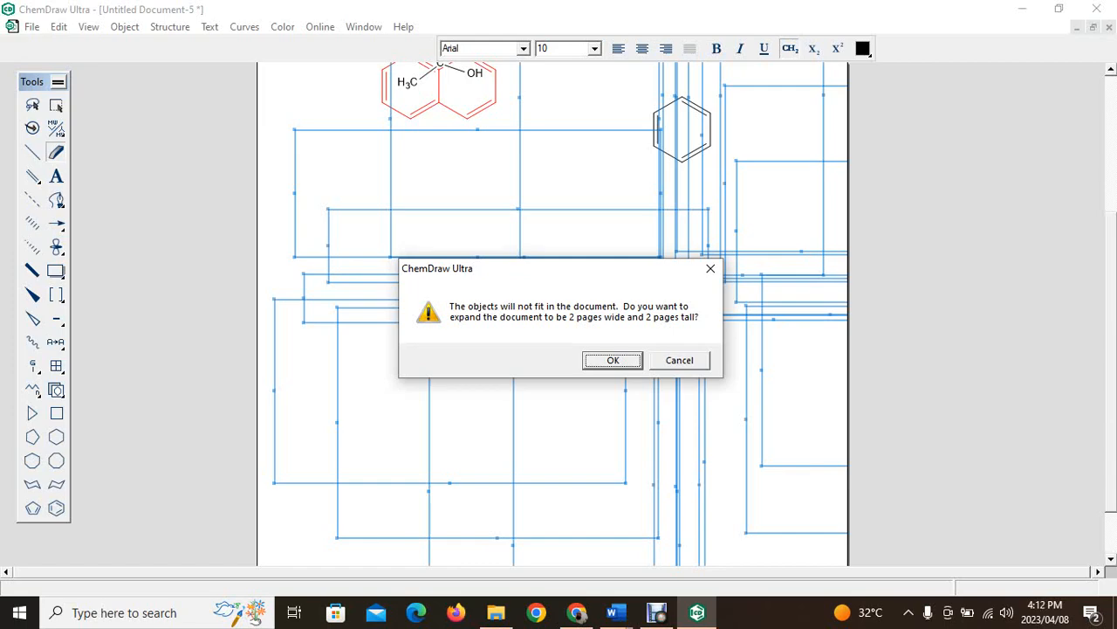
{"action": "key", "text": "Return"}
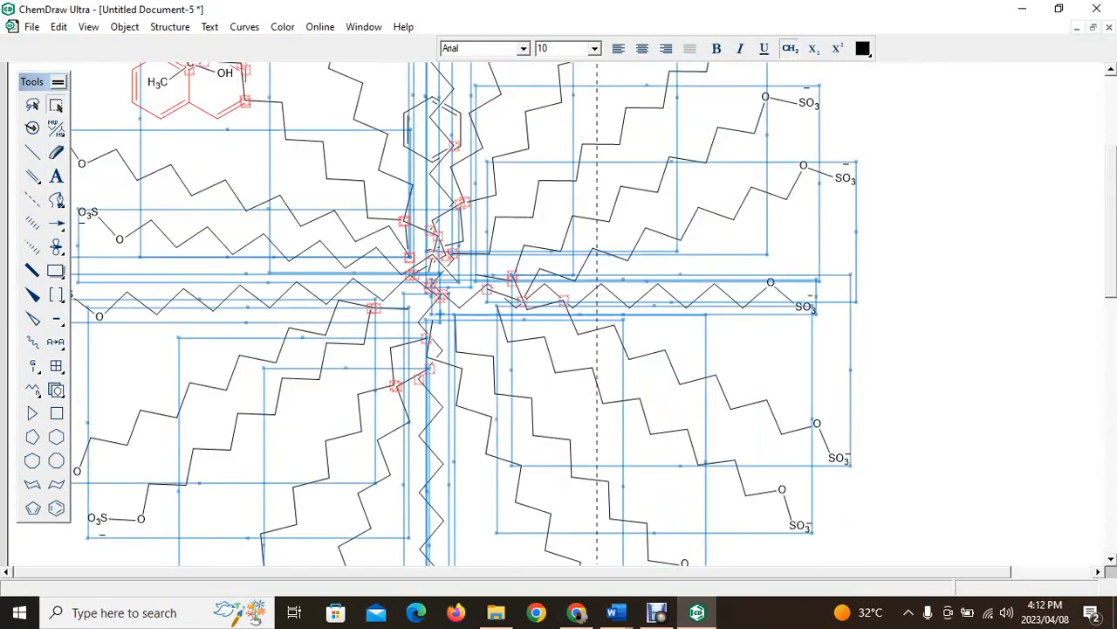
{"action": "key", "text": "Escape"}
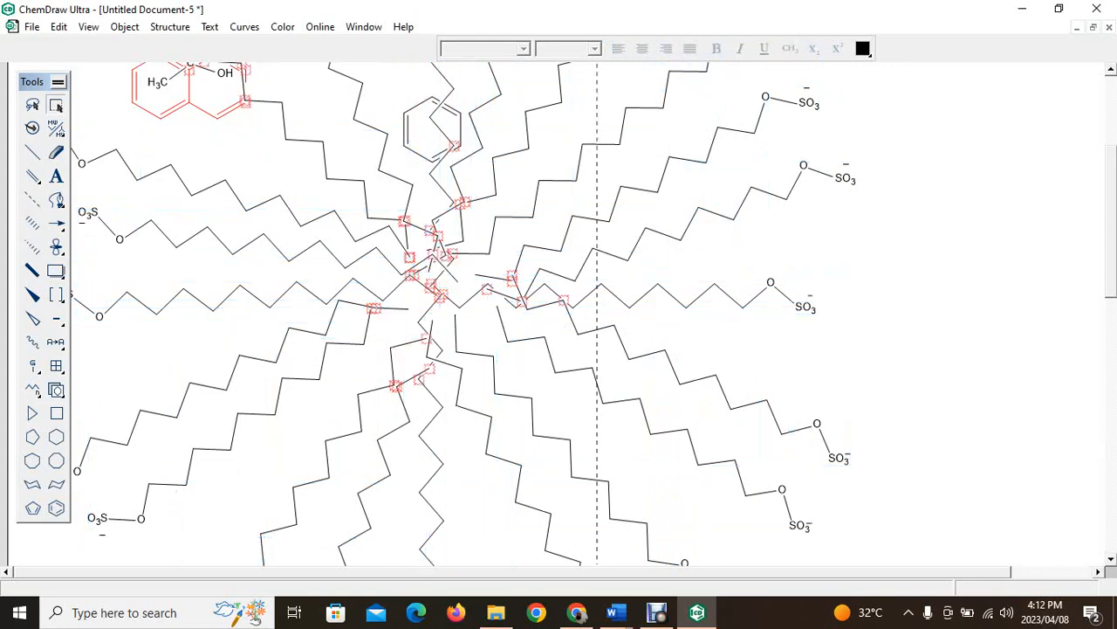
{"action": "scroll", "coordinate": [559, 315], "scroll_direction": "up", "scroll_amount": 5}
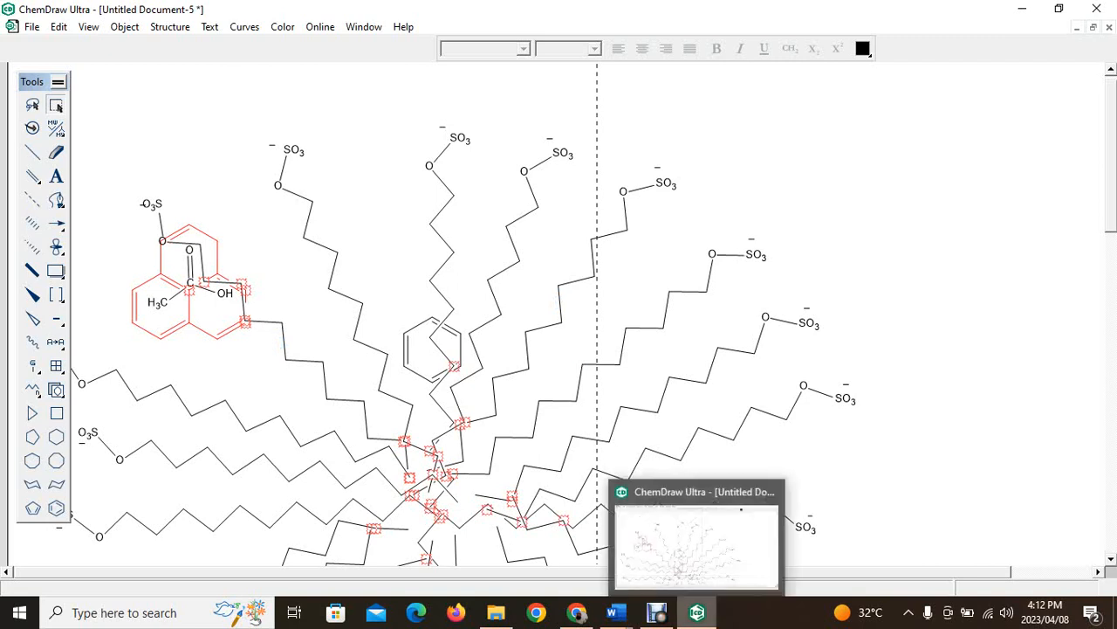
{"action": "left_click", "coordinate": [696, 612]}
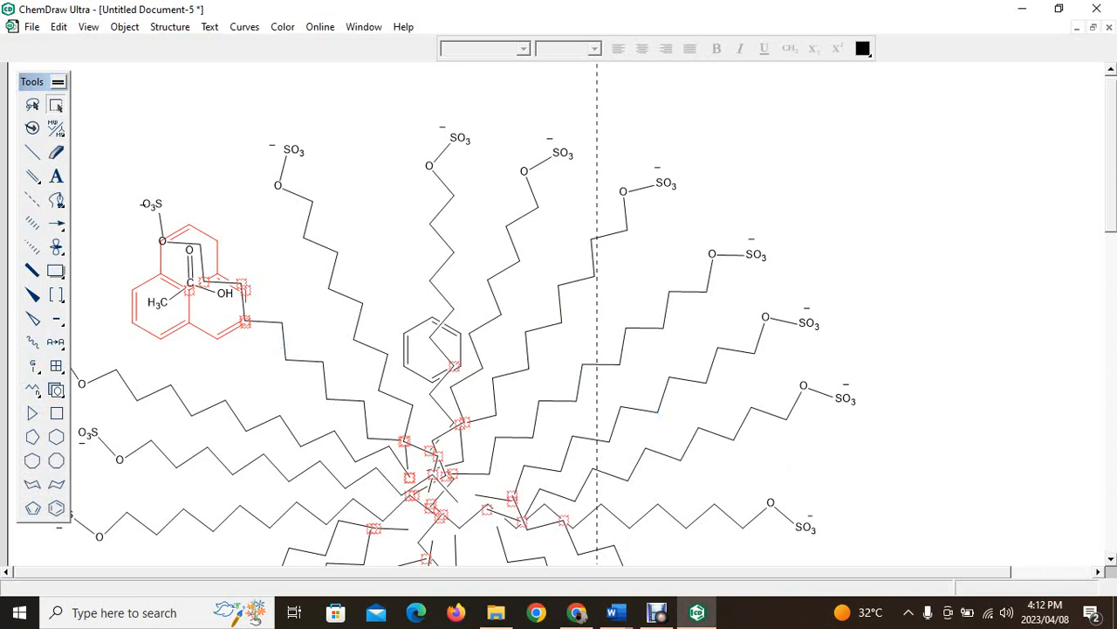
Create a new document and paste the micelle into it, using the settings from the source document.
{"action": "left_click", "coordinate": [31, 27]}
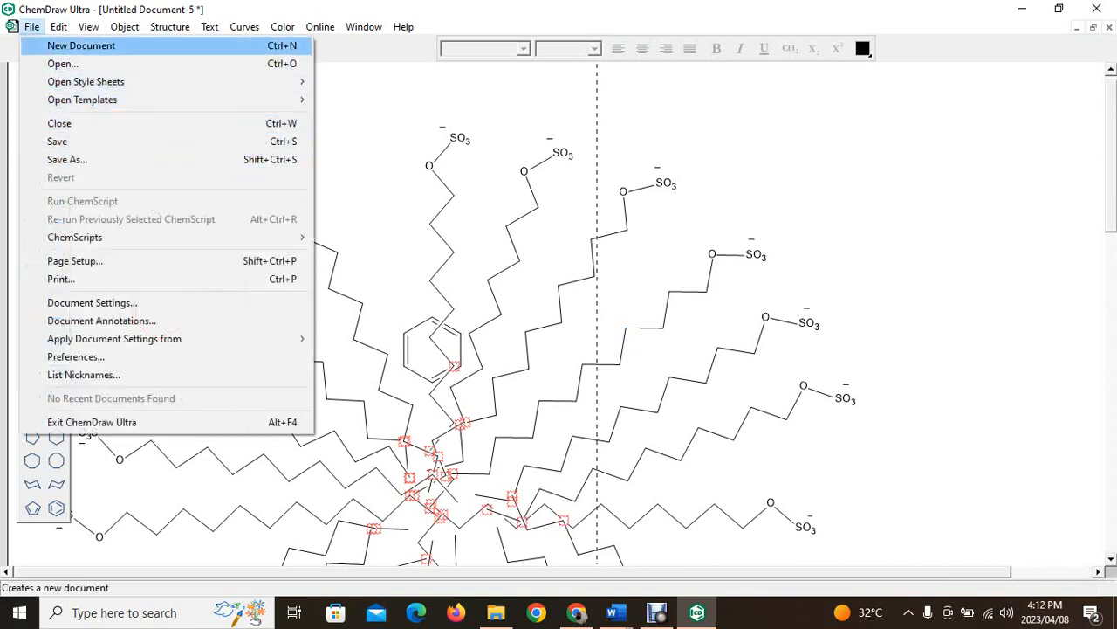
{"action": "left_click", "coordinate": [82, 45]}
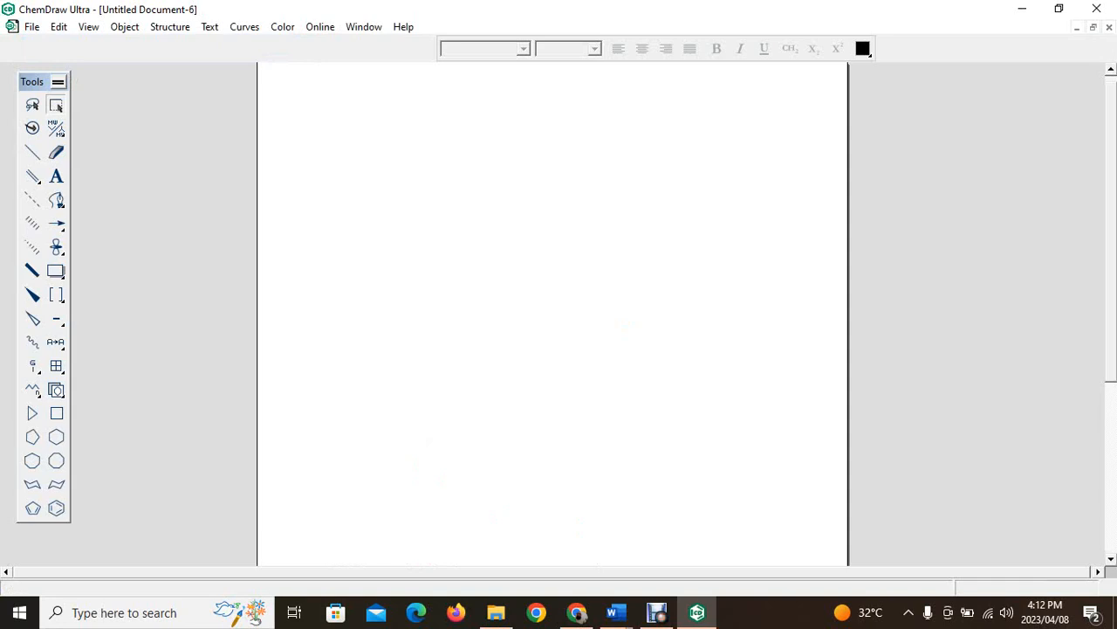
{"action": "key", "text": "ctrl+v"}
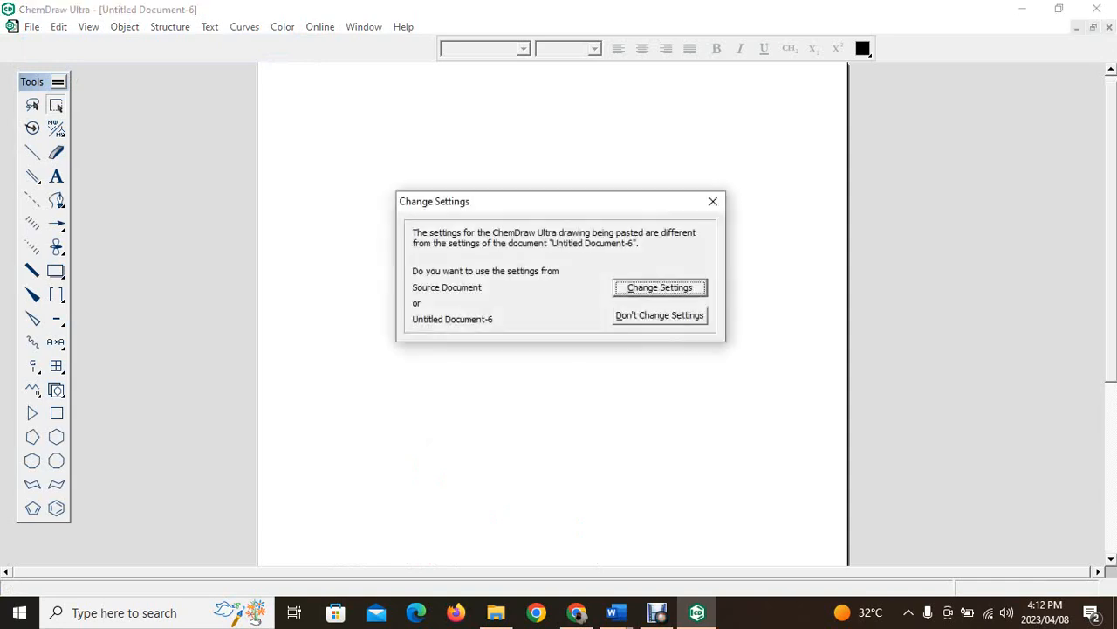
{"action": "key", "text": "Return"}
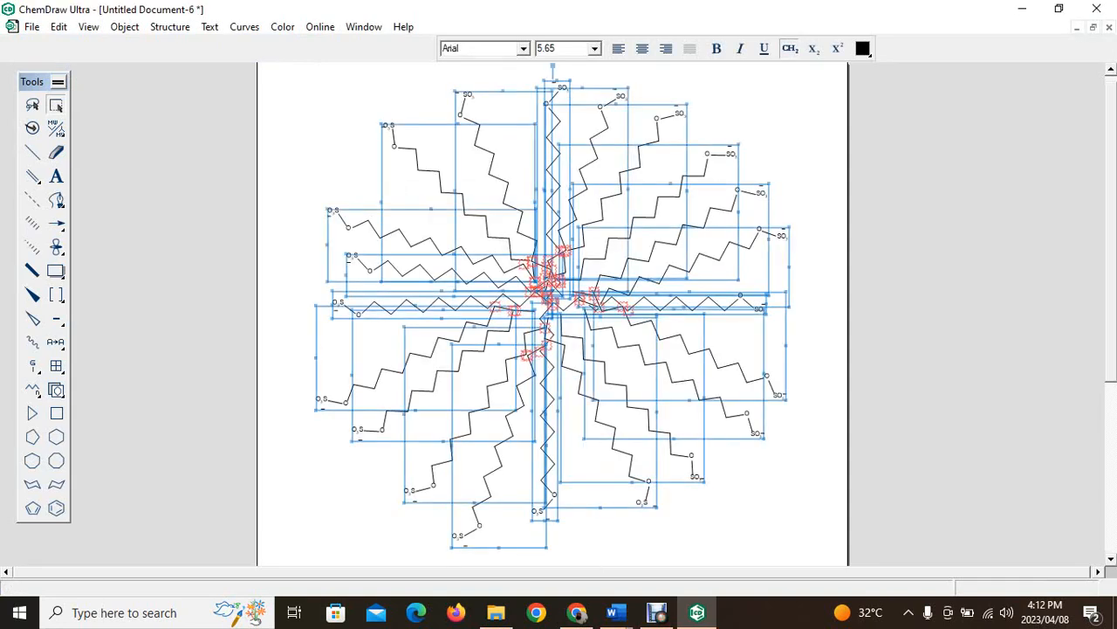
{"action": "key", "text": "Escape"}
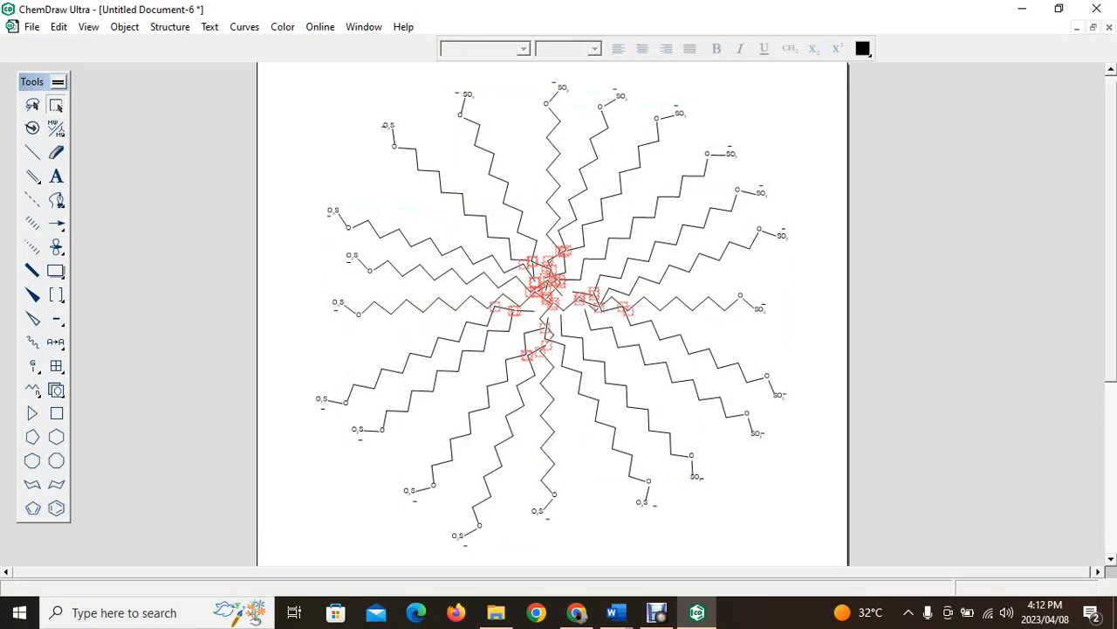
Save the micelle document to the Desktop as MICELLE in ChemDraw (*.cdx) format.
{"action": "left_click", "coordinate": [31, 26]}
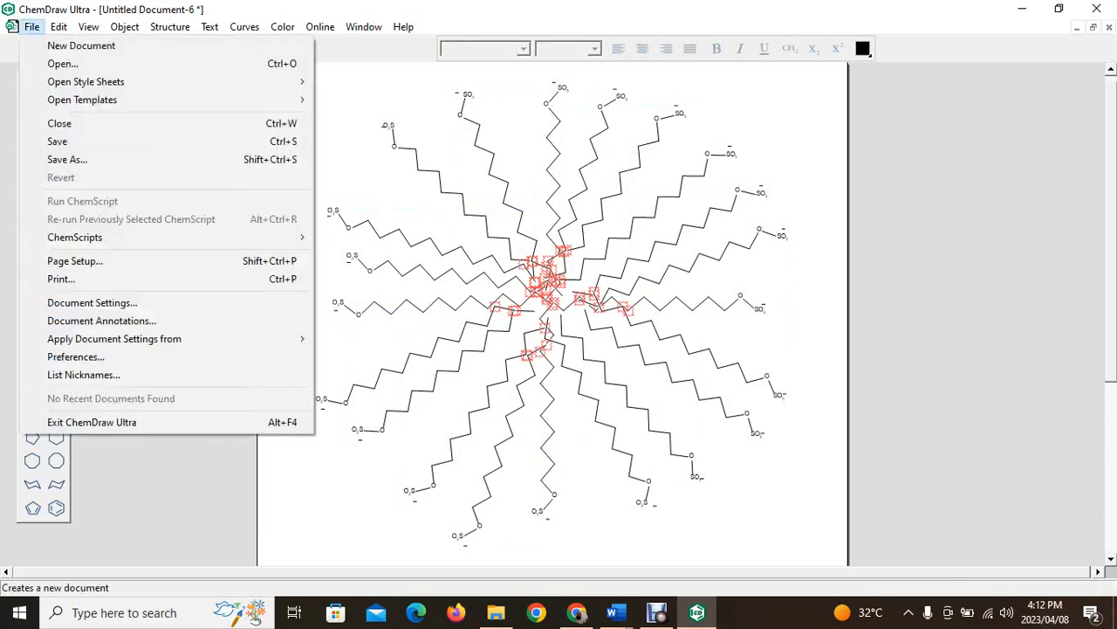
{"action": "left_click", "coordinate": [68, 159]}
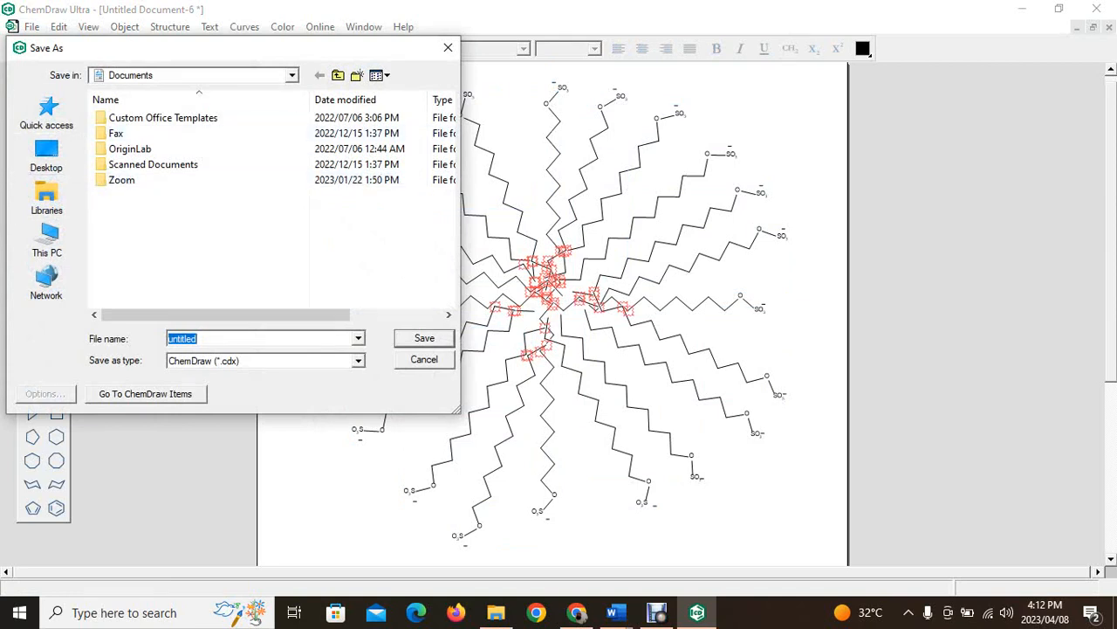
{"action": "left_click", "coordinate": [292, 75]}
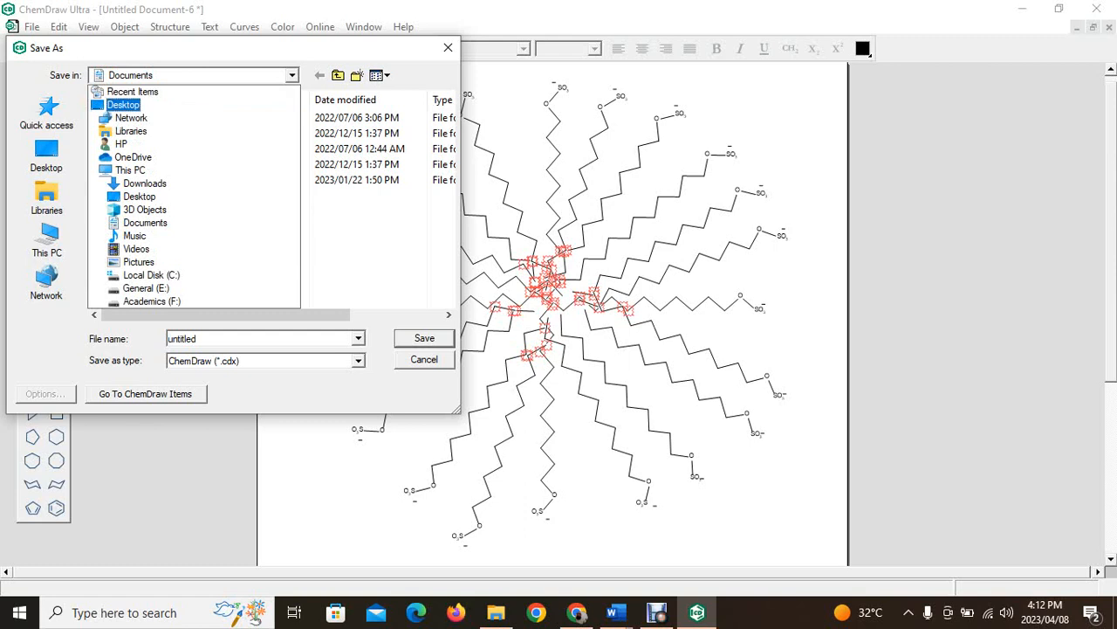
{"action": "key", "text": "Return"}
{"action": "type", "text": "Mi"}
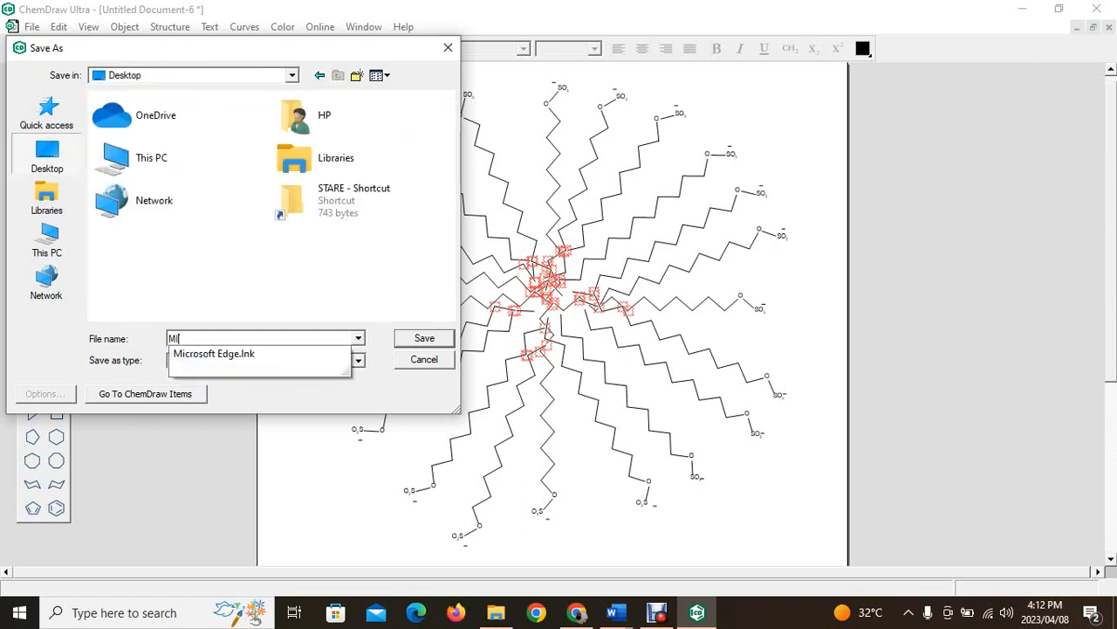
{"action": "type", "text": "CE"}
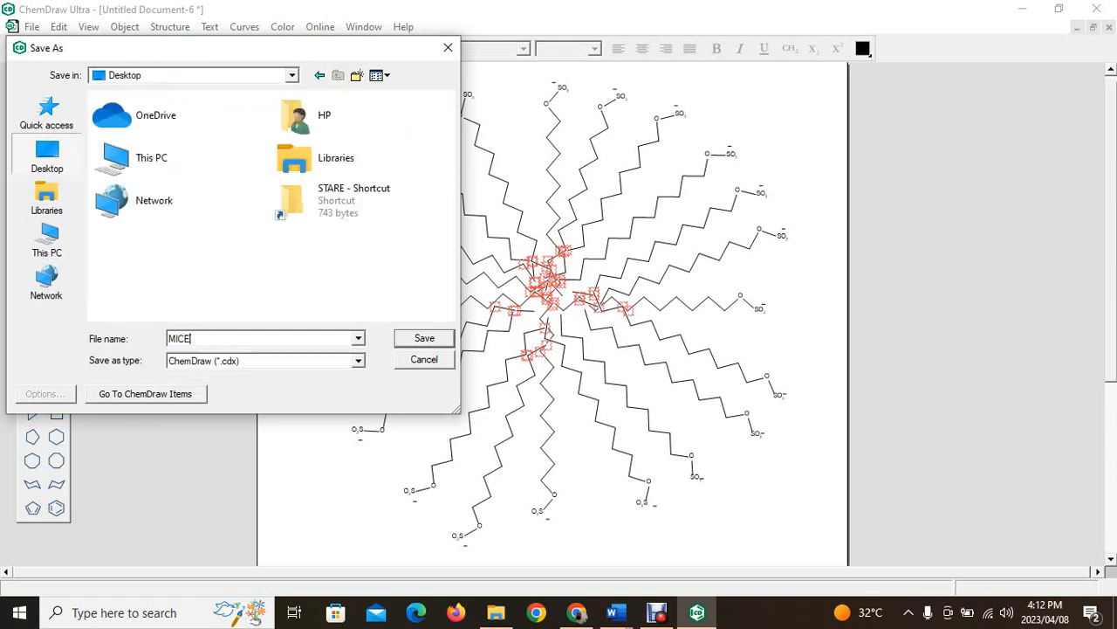
{"action": "type", "text": "LLE"}
{"action": "key", "text": "Return"}
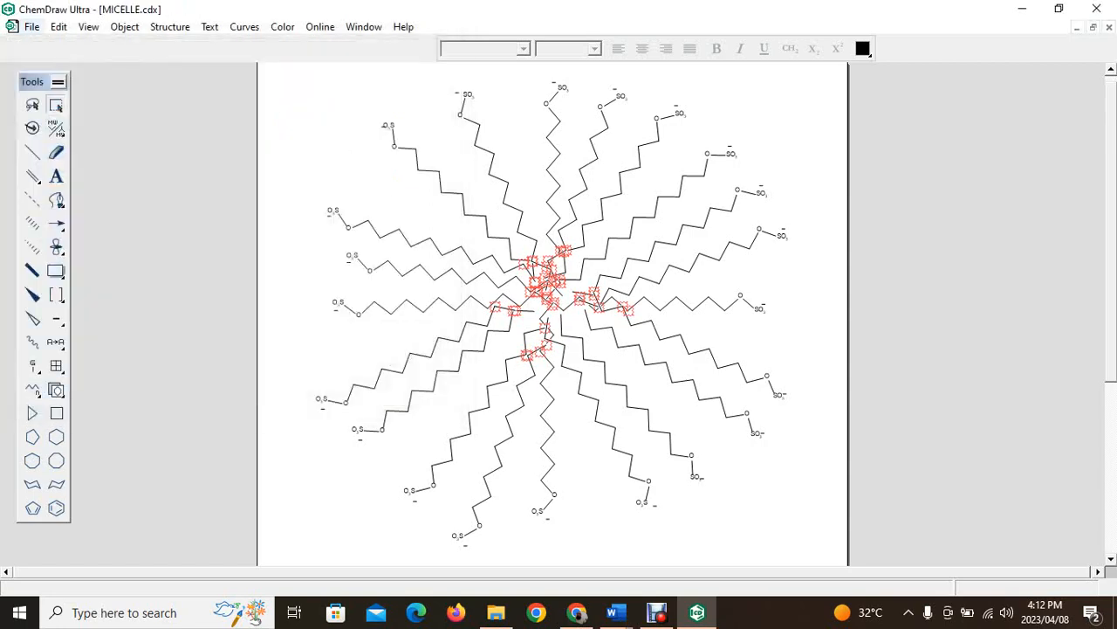
Create a new document and draw a horizontal row of three fused benzene rings near the middle of the page.
{"action": "left_click", "coordinate": [31, 27]}
{"action": "mouse_move", "coordinate": [59, 27]}
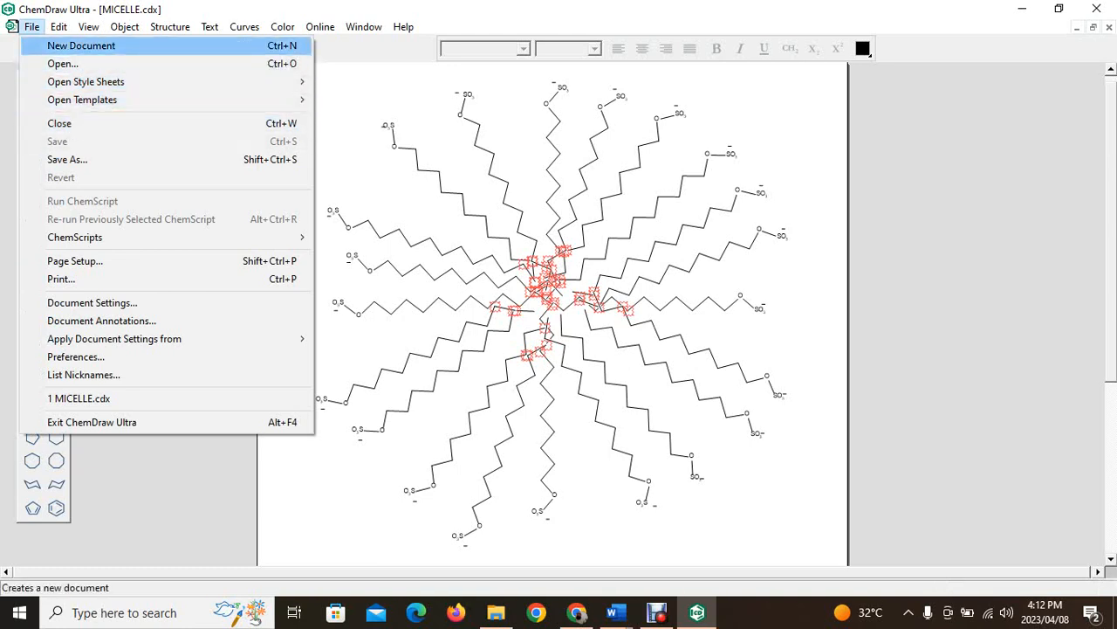
{"action": "left_click", "coordinate": [82, 45]}
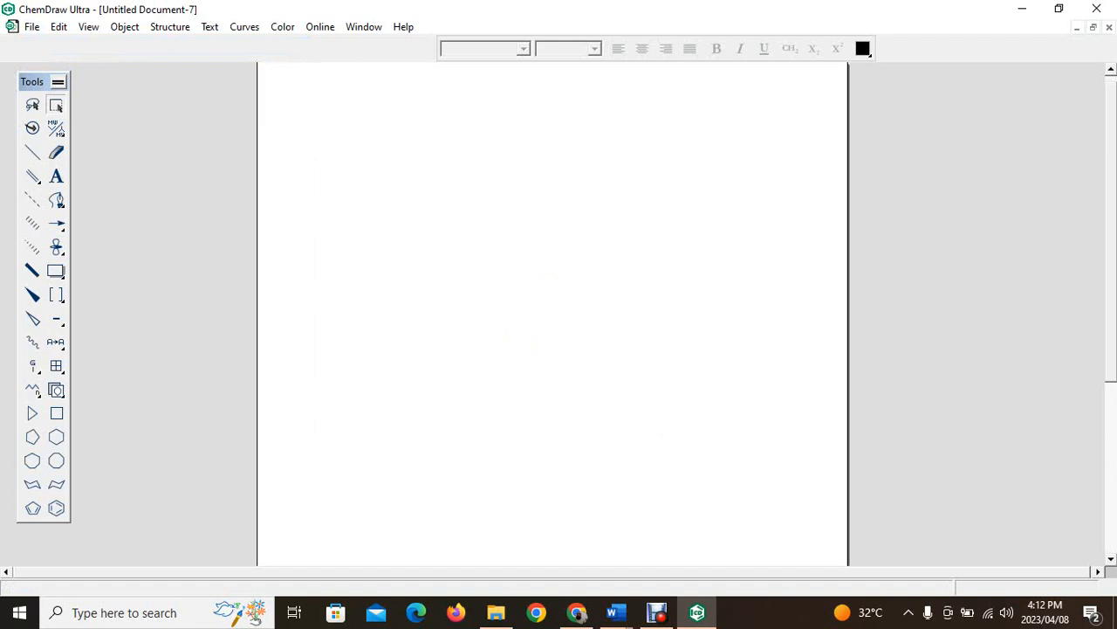
{"action": "left_click", "coordinate": [56, 507]}
{"action": "left_click", "coordinate": [464, 288]}
{"action": "left_click", "coordinate": [494, 287]}
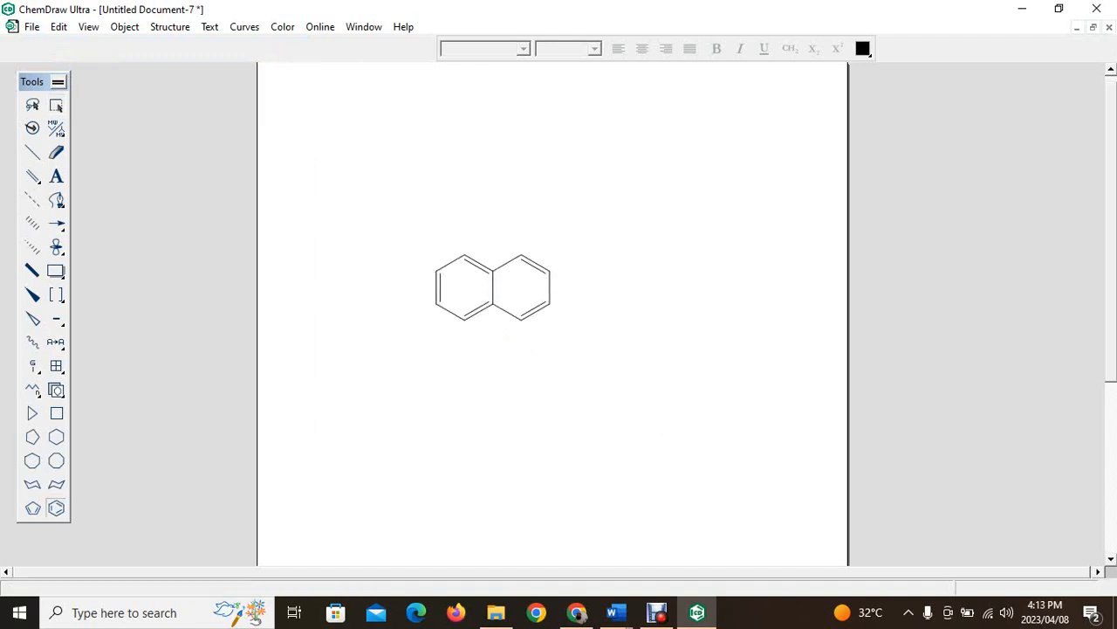
{"action": "left_click", "coordinate": [549, 287]}
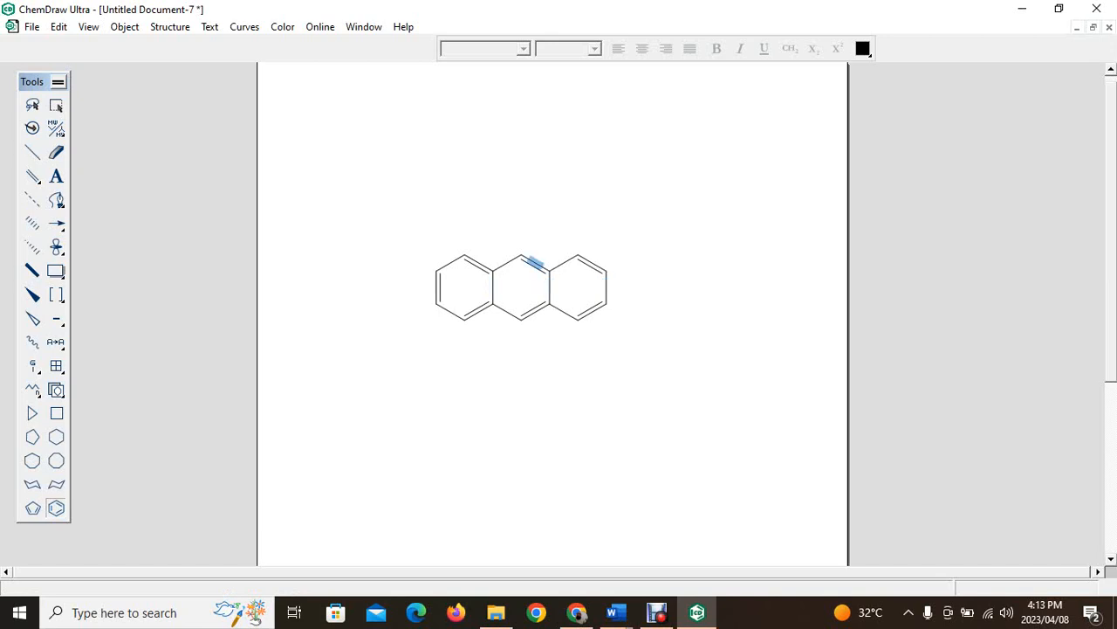
Fuse two more benzene rings side by side on top of the three-ring row.
{"action": "left_click", "coordinate": [535, 262]}
{"action": "left_click", "coordinate": [505, 254]}
{"action": "key", "text": "ctrl+z"}
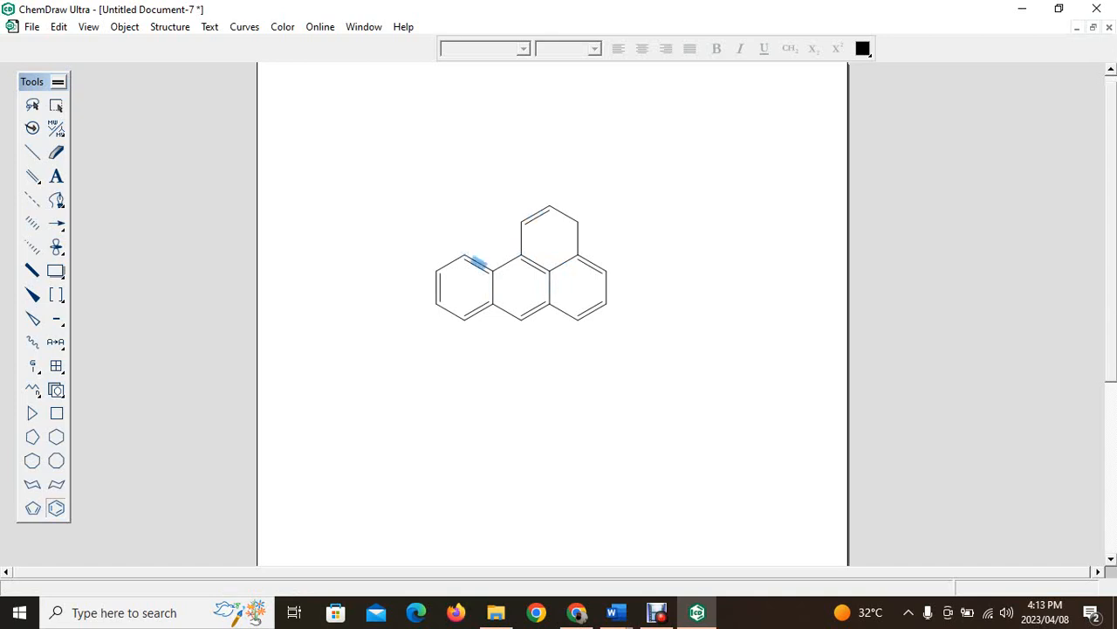
{"action": "left_click", "coordinate": [477, 263]}
Colour the five-ring fused structure magenta with Other #6 and copy it to the clipboard.
{"action": "left_click", "coordinate": [56, 105]}
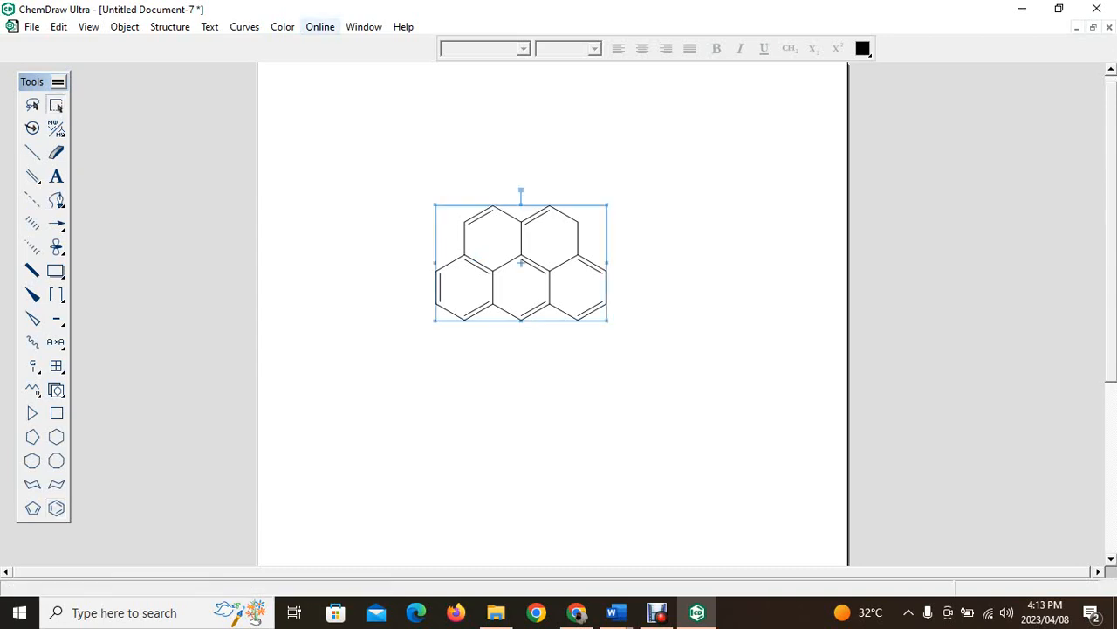
{"action": "left_click", "coordinate": [282, 26]}
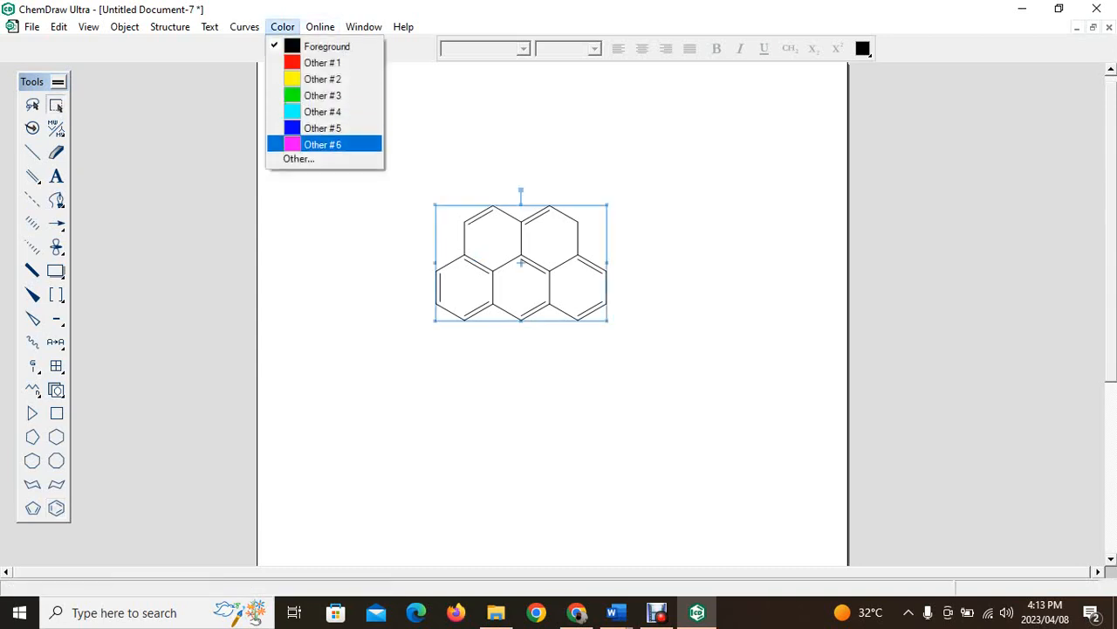
{"action": "left_click", "coordinate": [322, 144]}
{"action": "right_click", "coordinate": [549, 262]}
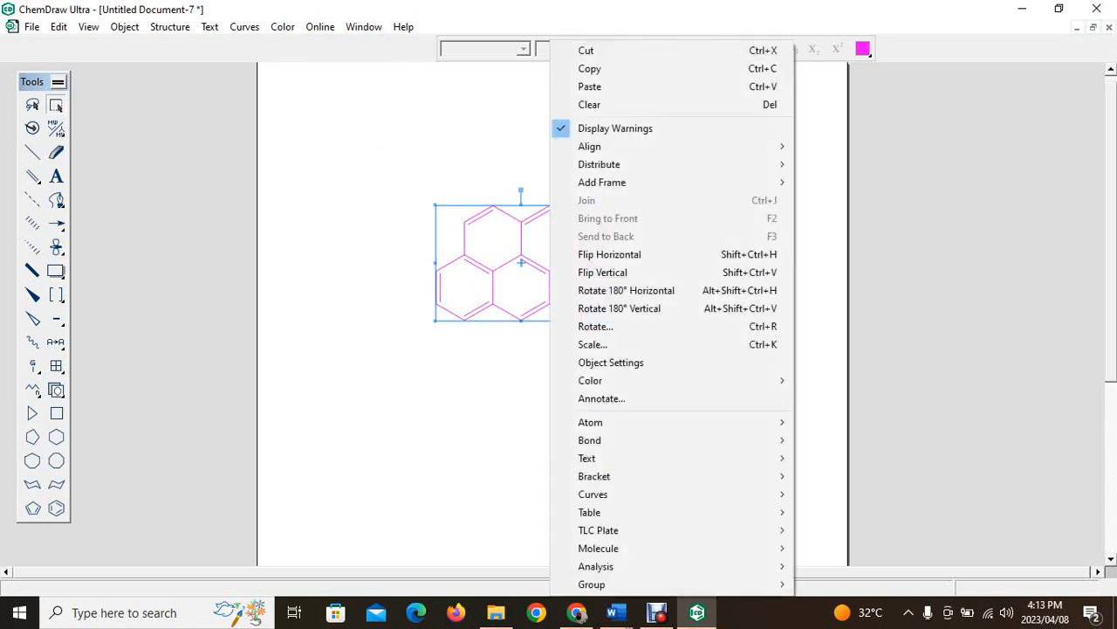
{"action": "left_click", "coordinate": [589, 68]}
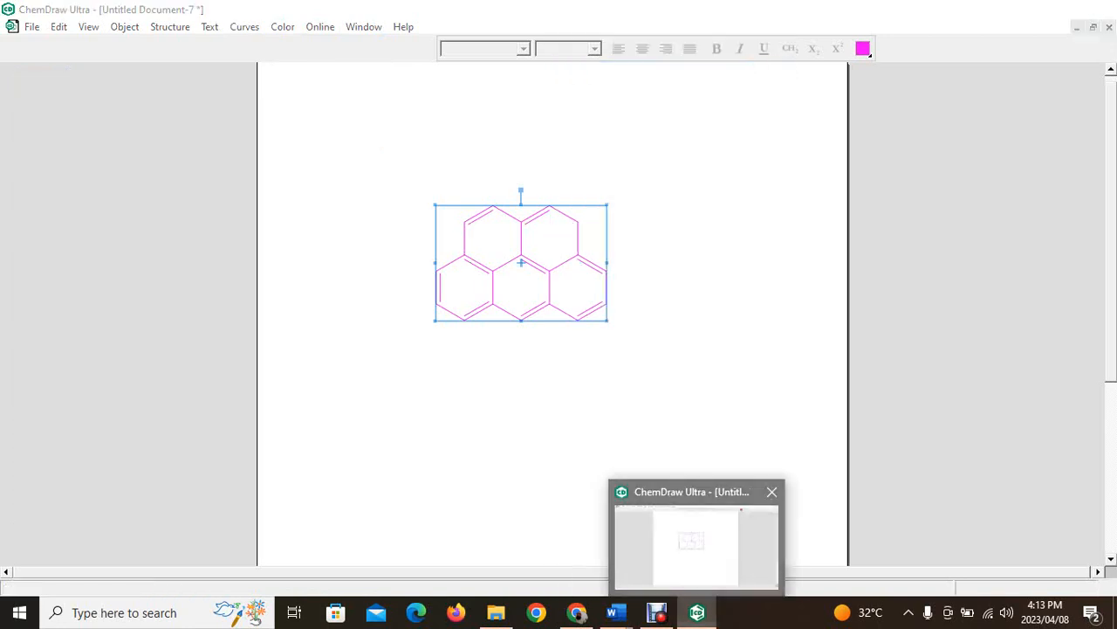
Minimise the ChemDraw and Word windows.
{"action": "left_click", "coordinate": [1022, 9]}
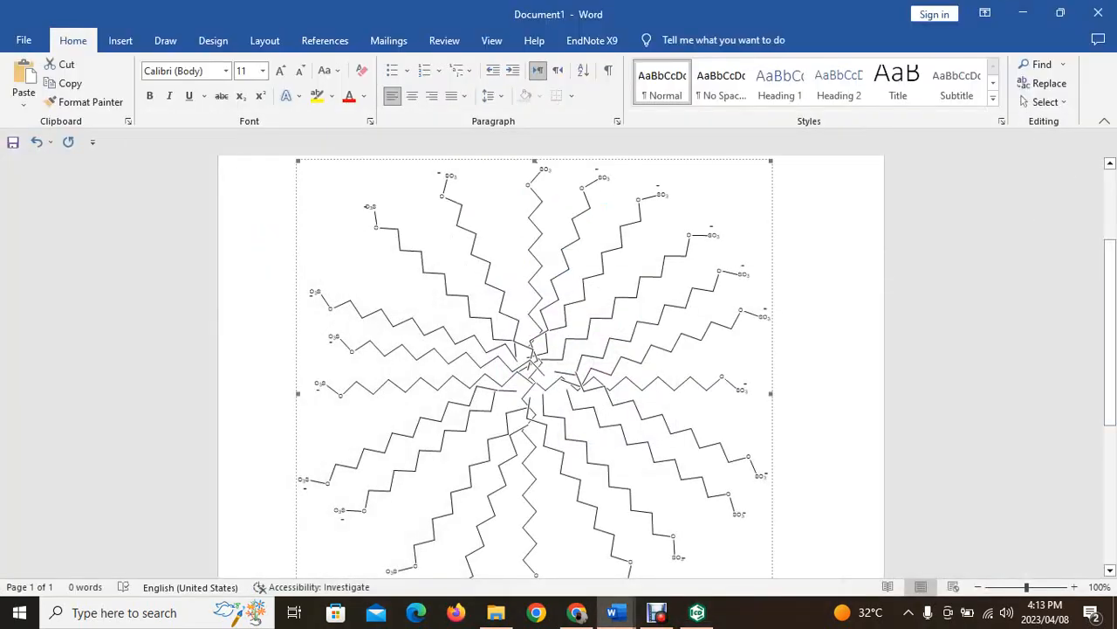
{"action": "left_click", "coordinate": [1023, 11]}
{"action": "left_click", "coordinate": [1022, 11]}
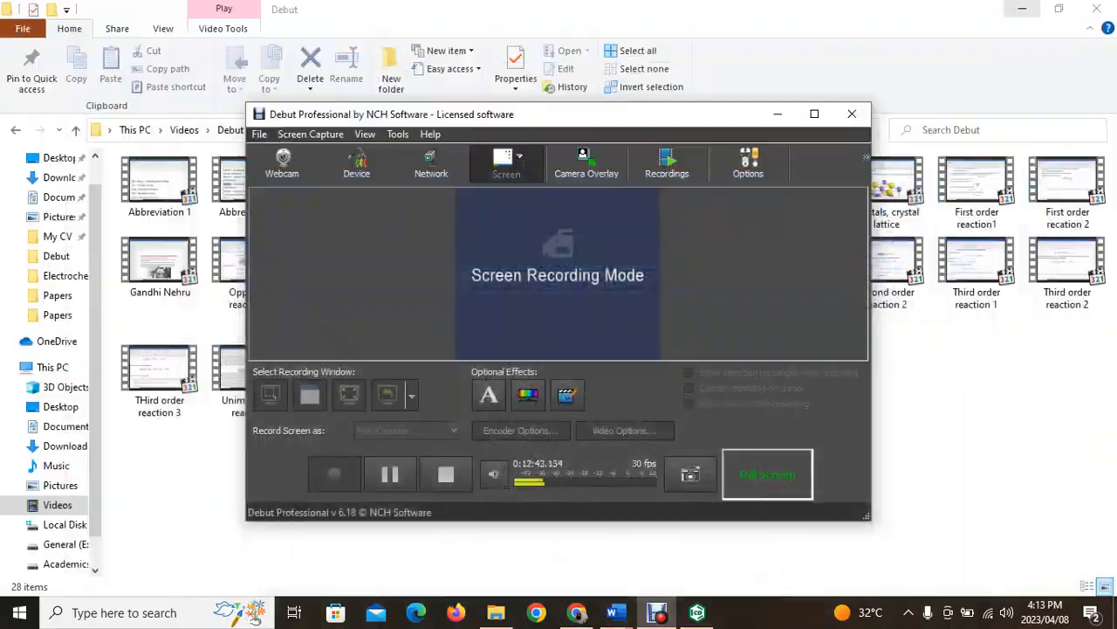
Minimise the remaining file explorer and recorder windows and open the MICELLE file from the desktop.
{"action": "left_click", "coordinate": [1023, 11]}
{"action": "left_click", "coordinate": [1022, 12]}
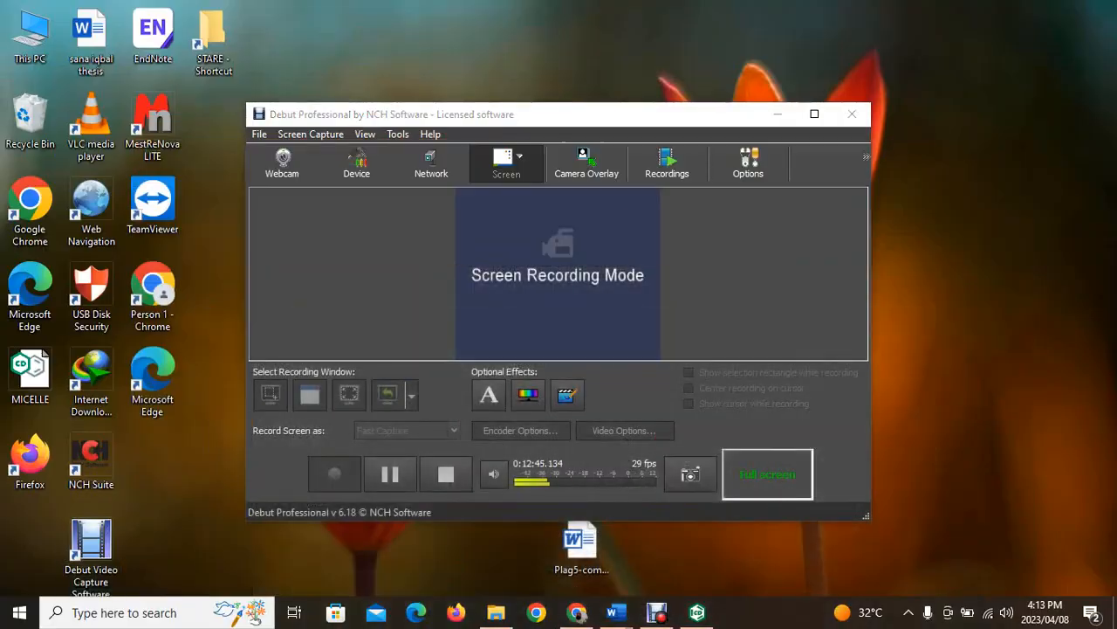
{"action": "left_click", "coordinate": [776, 113]}
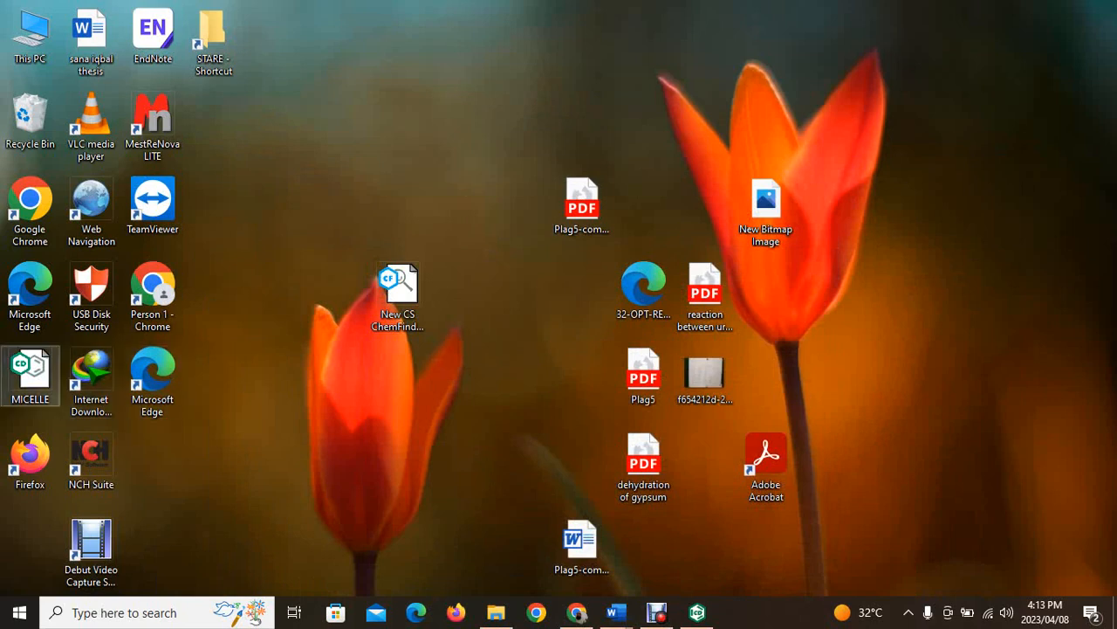
{"action": "double_click", "coordinate": [30, 373]}
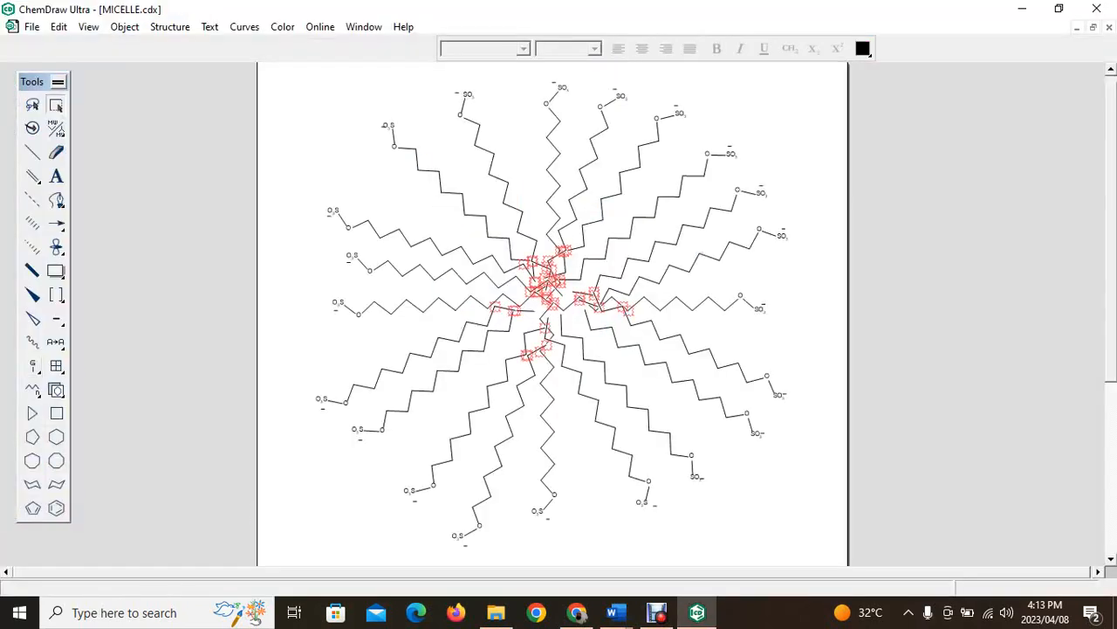
Paste the magenta five-ring structure into the micelle drawing, move it to the micelle's centre and save the file.
{"action": "key", "text": "ctrl+v"}
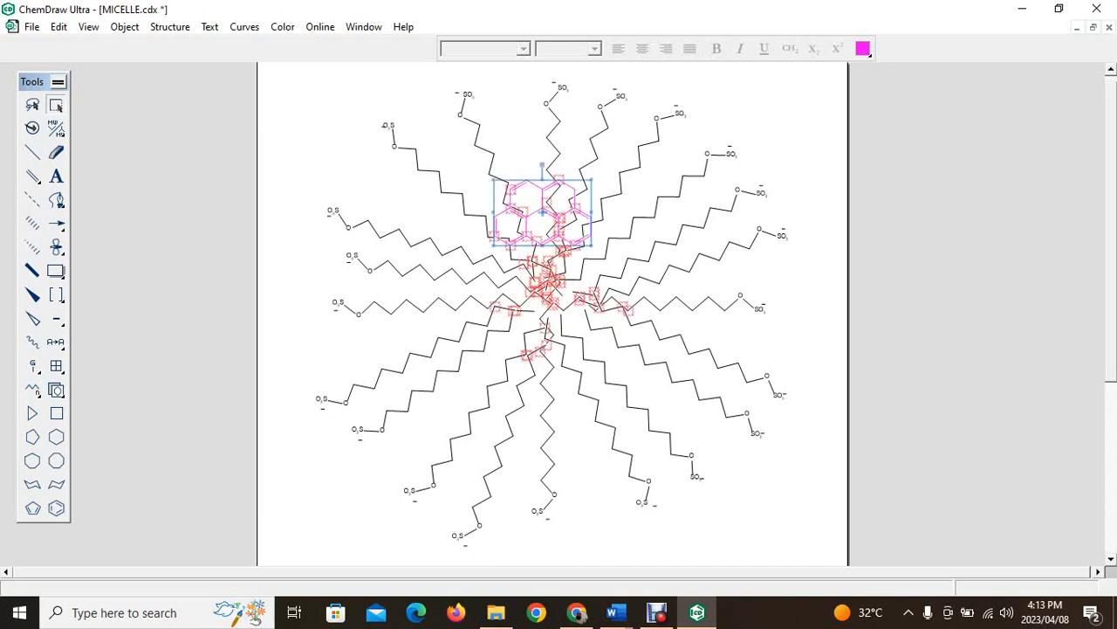
{"action": "left_click_drag", "start_coordinate": [542, 213], "coordinate": [550, 289]}
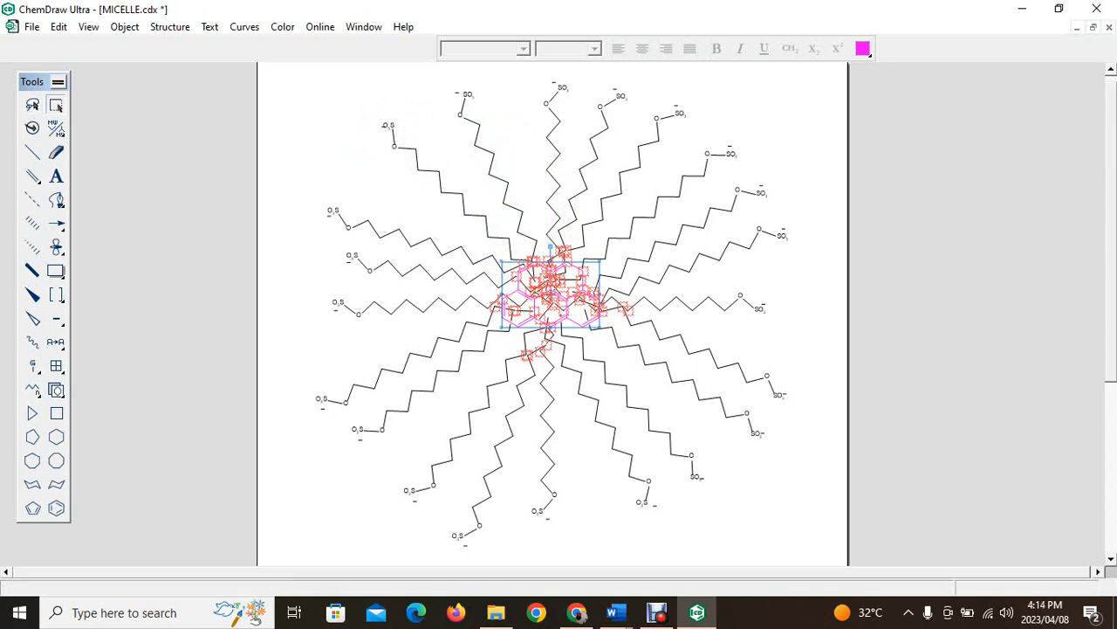
{"action": "left_click", "coordinate": [32, 26]}
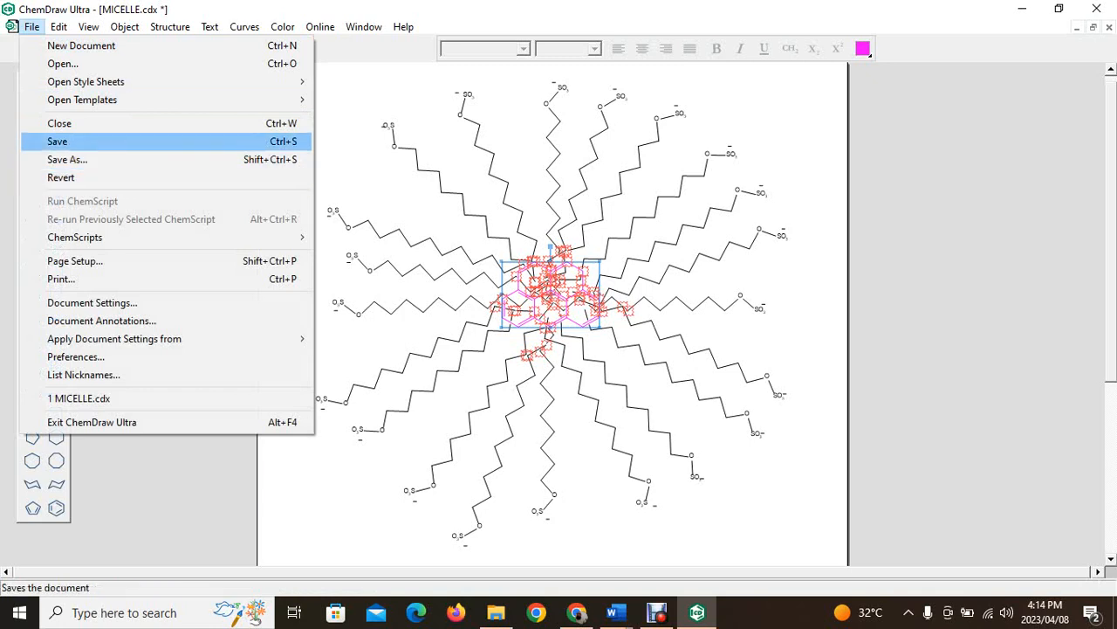
{"action": "left_click", "coordinate": [57, 141]}
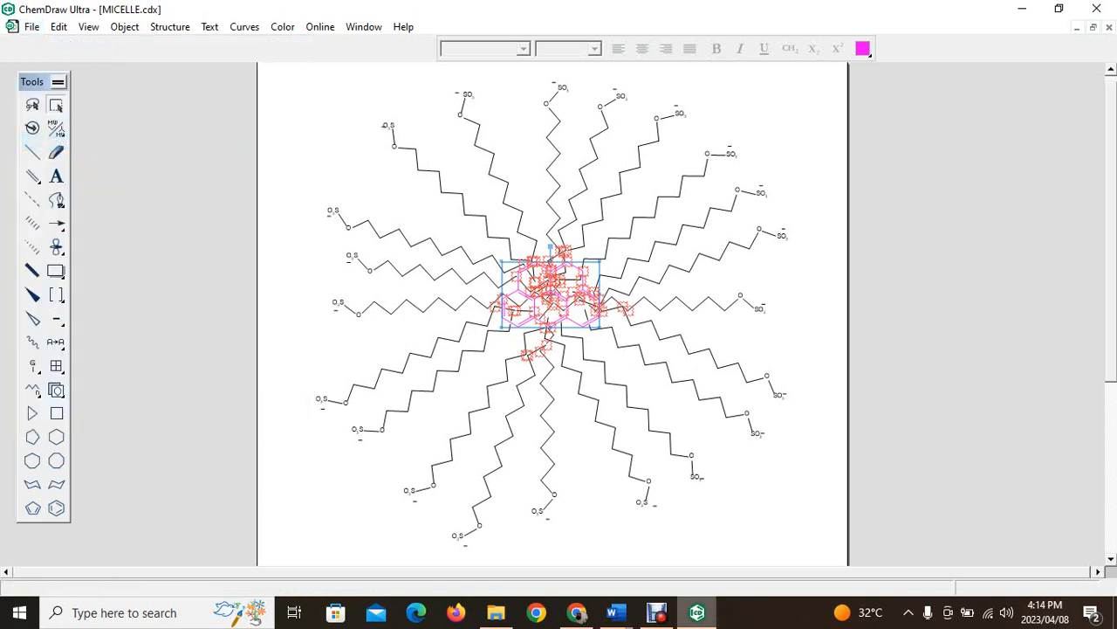
Create a new document and insert the structure named SODIUM SULPHATE, with its name pasted below it.
{"action": "mouse_move", "coordinate": [697, 612]}
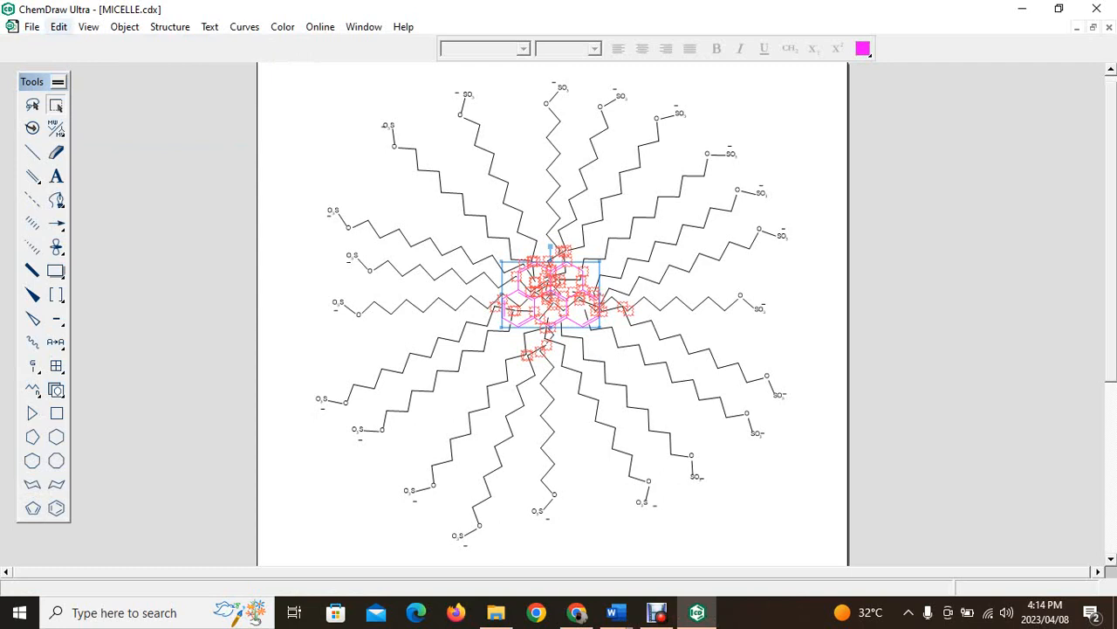
{"action": "left_click", "coordinate": [32, 26]}
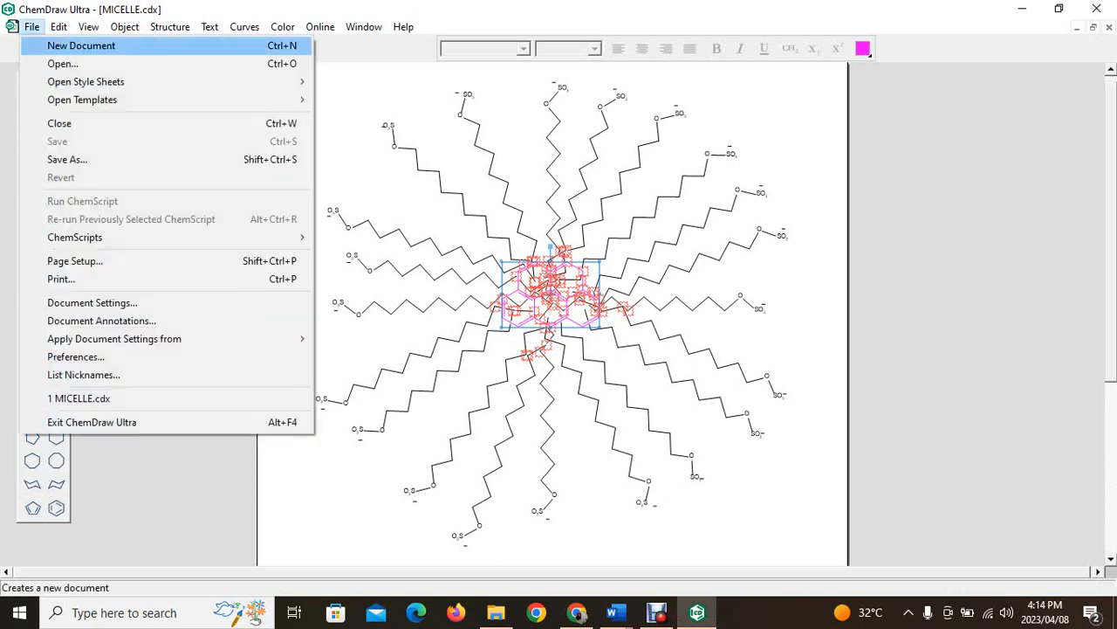
{"action": "left_click", "coordinate": [81, 45]}
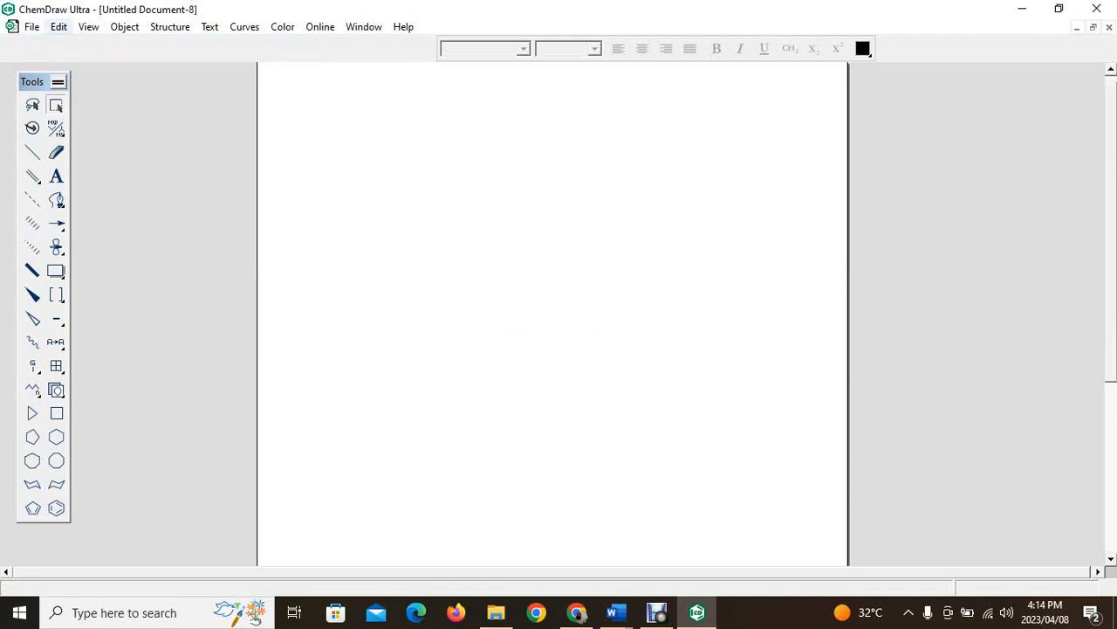
{"action": "left_click", "coordinate": [169, 26]}
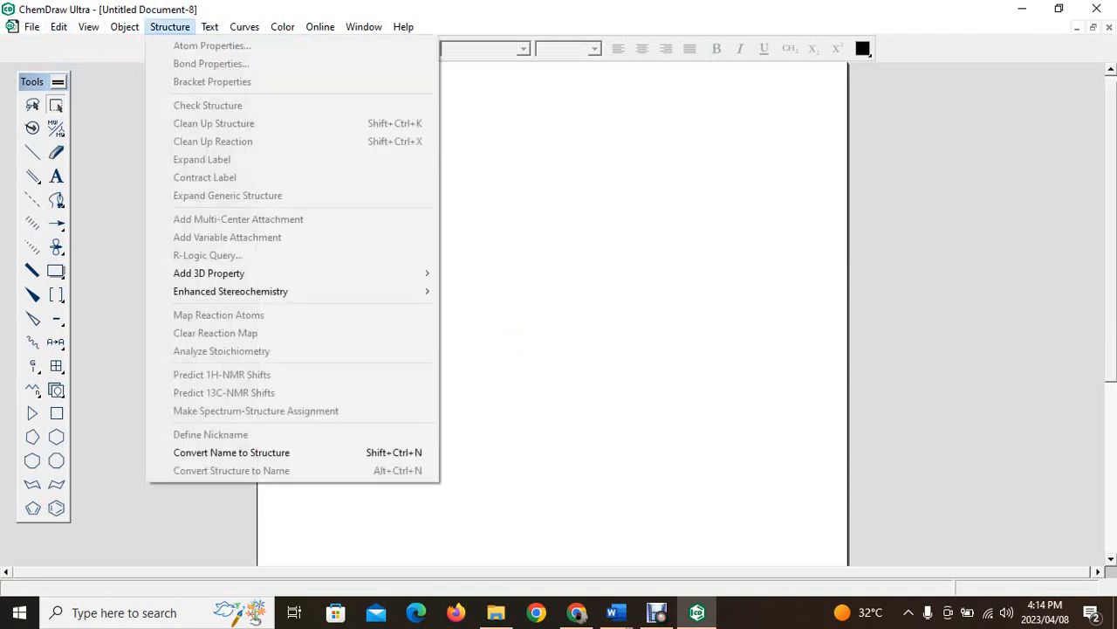
{"action": "left_click", "coordinate": [231, 452]}
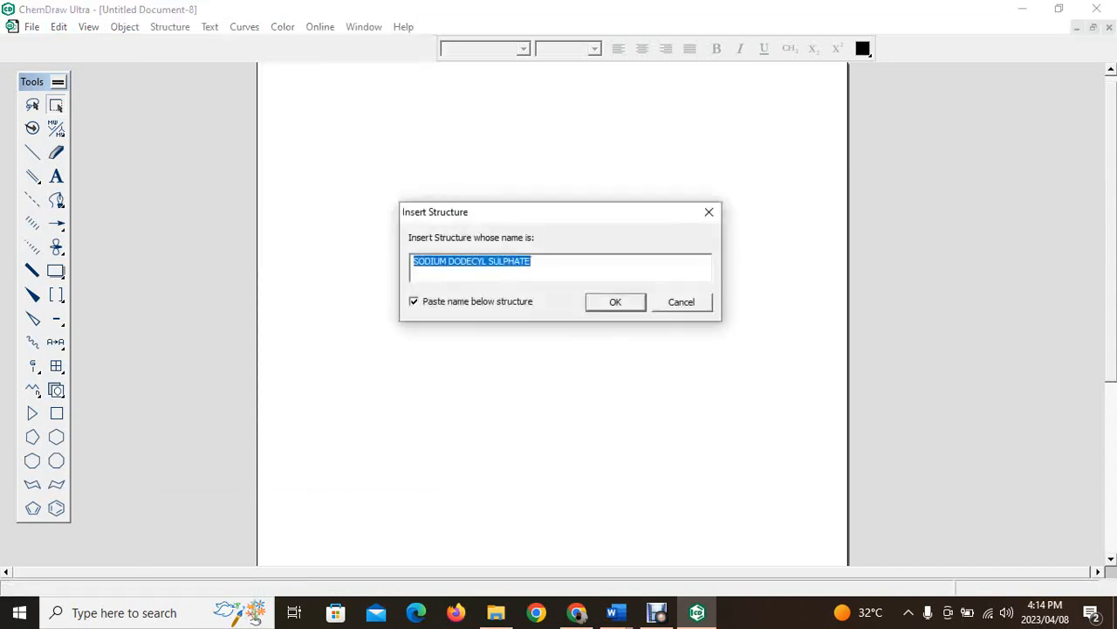
{"action": "left_click_drag", "start_coordinate": [488, 261], "coordinate": [448, 261]}
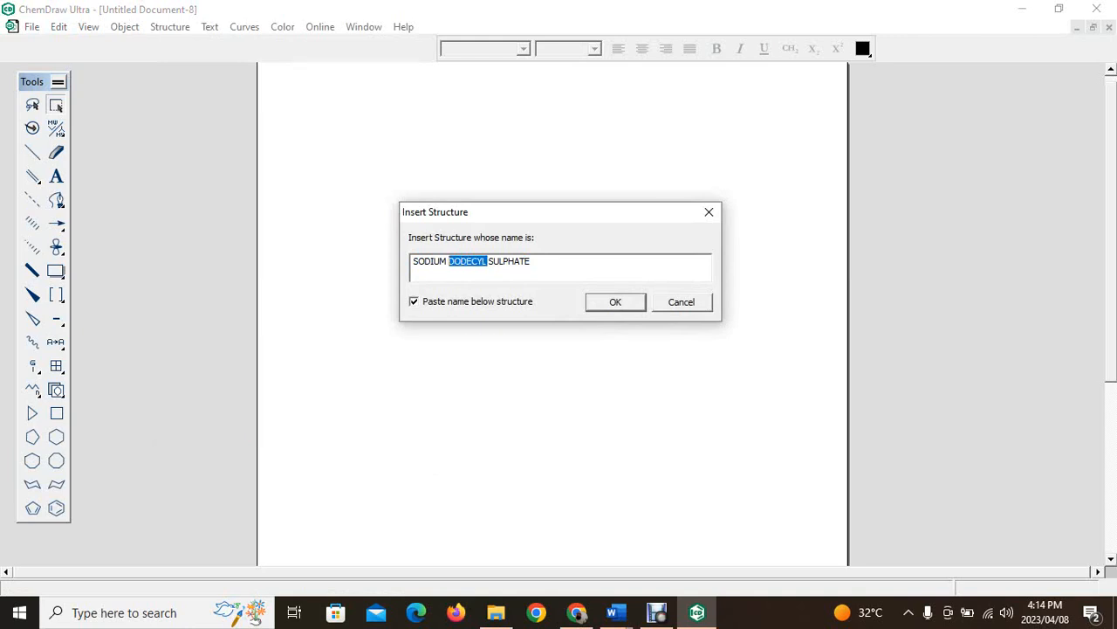
{"action": "key", "text": "BackSpace"}
{"action": "key", "text": "Return"}
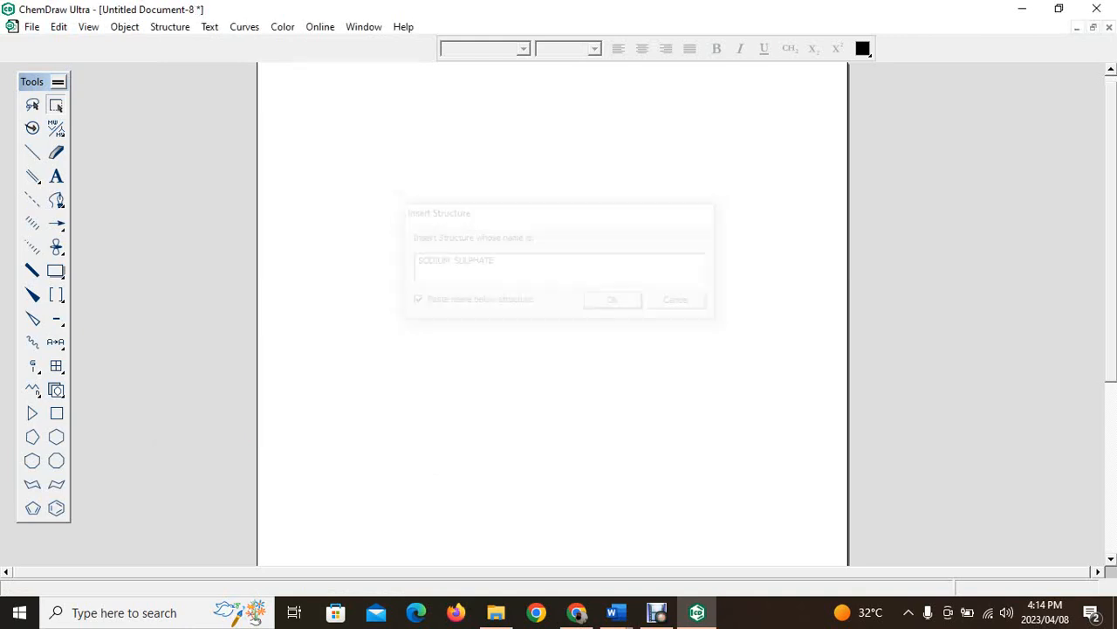
{"action": "key", "text": "Escape"}
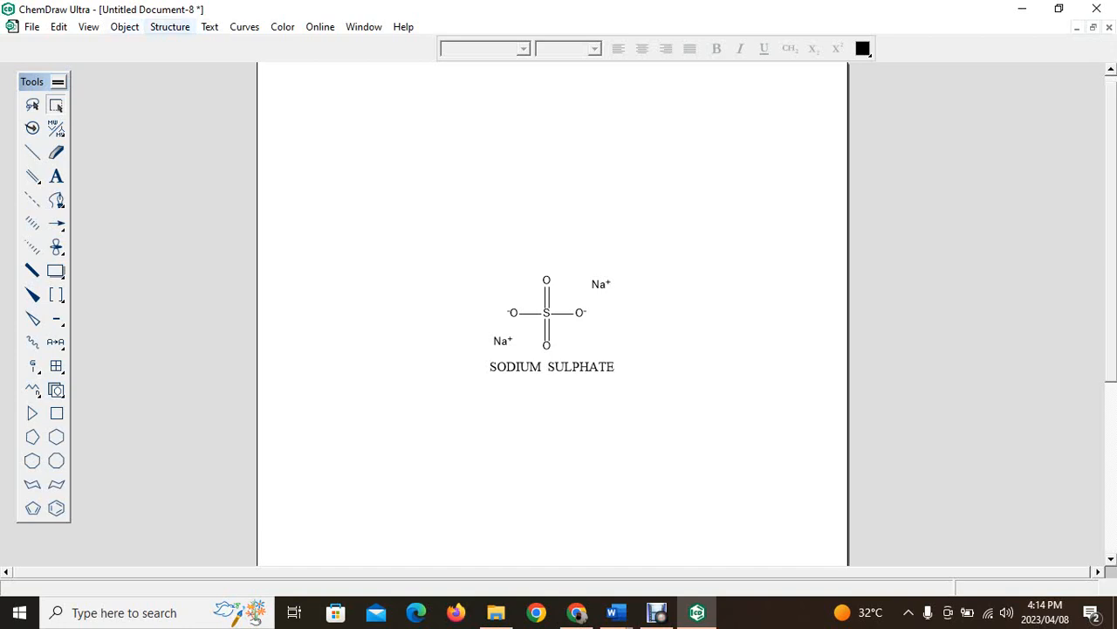
Insert the structure named SODIUM PENTANOATE from its name and place it above the sodium sulphate structure.
{"action": "left_click", "coordinate": [170, 27]}
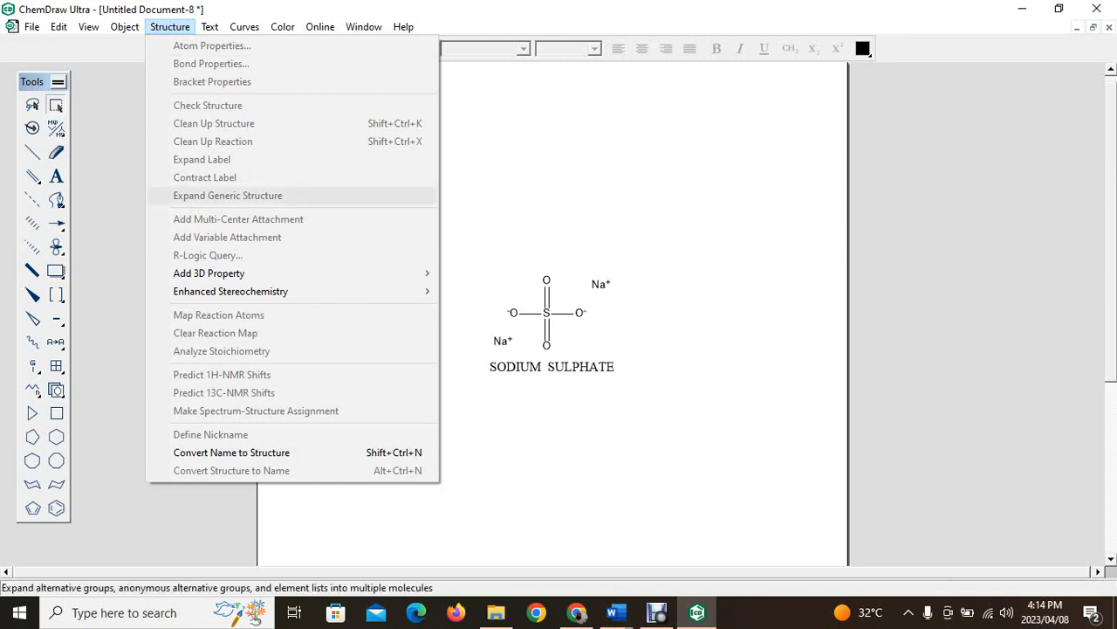
{"action": "left_click", "coordinate": [231, 452]}
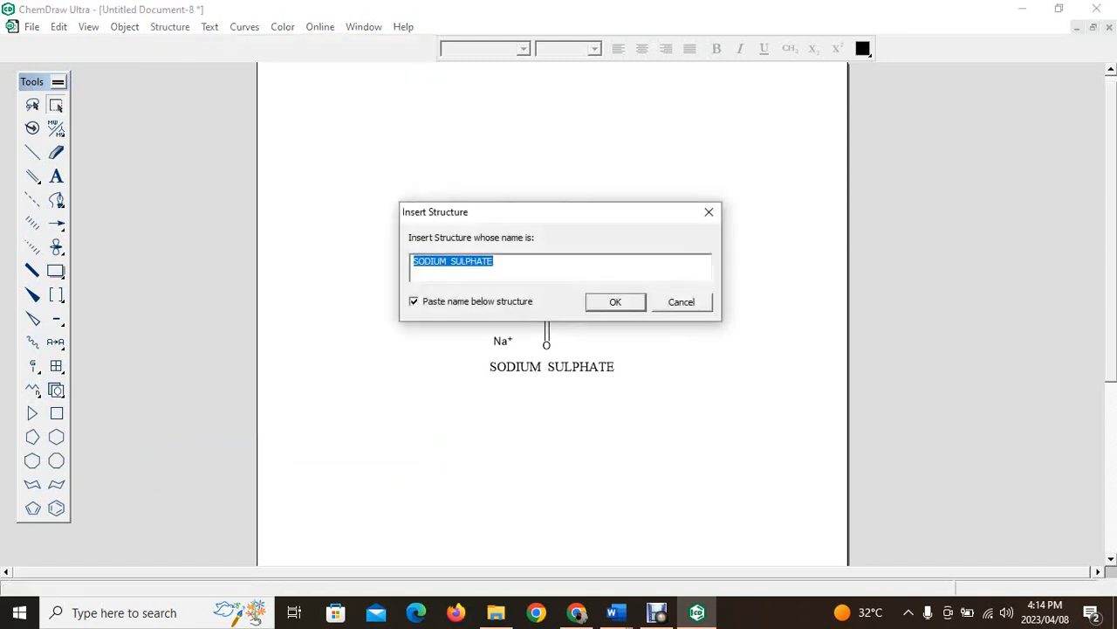
{"action": "left_click", "coordinate": [453, 261]}
{"action": "left_click_drag", "start_coordinate": [452, 261], "coordinate": [494, 262]}
{"action": "type", "text": "PE"}
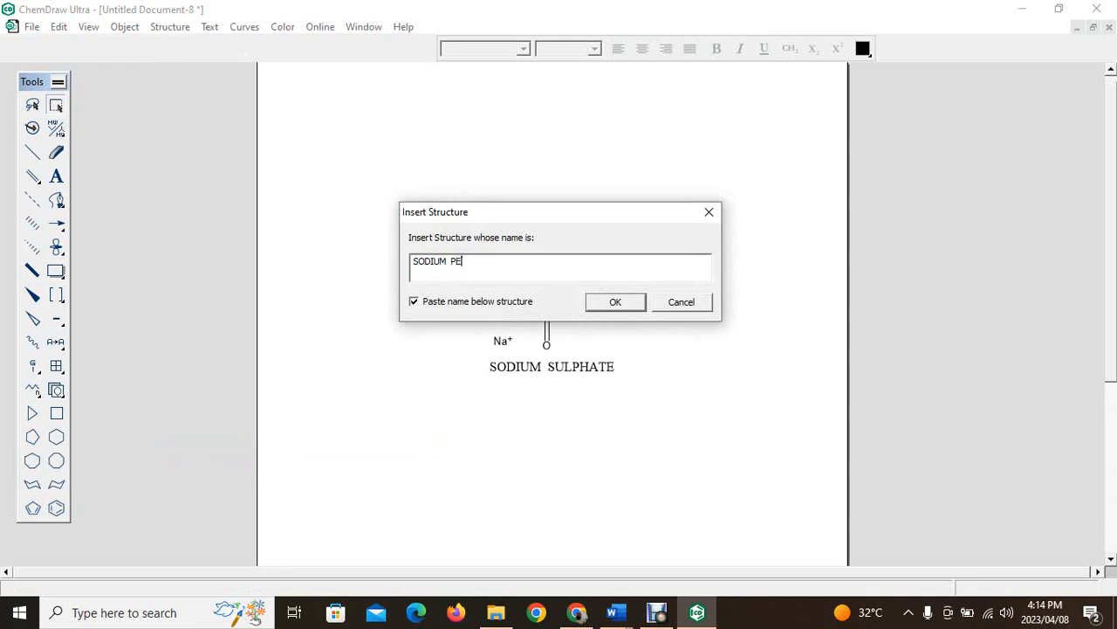
{"action": "type", "text": "NTANOATE"}
{"action": "key", "text": "Return"}
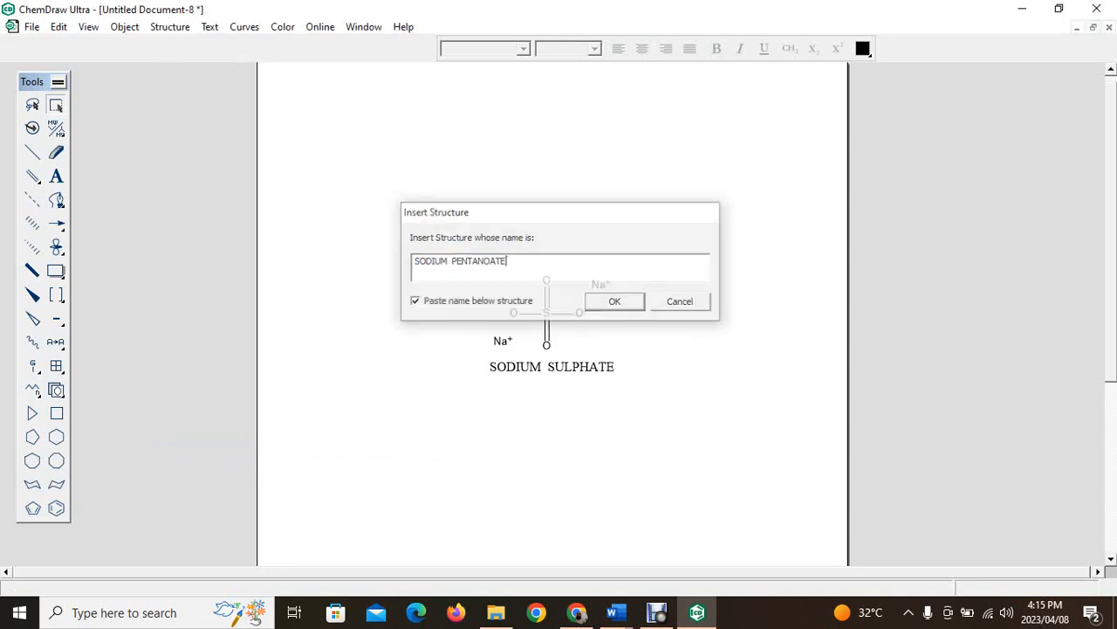
{"action": "left_click_drag", "start_coordinate": [545, 338], "coordinate": [550, 217]}
{"action": "key", "text": "Escape"}
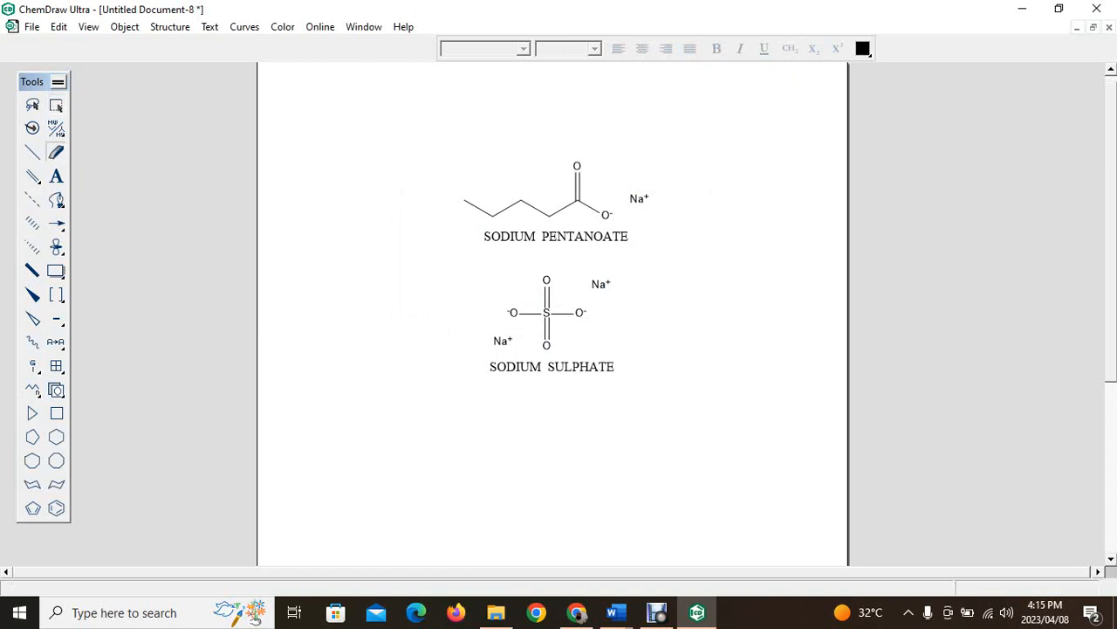
Erase the pentanoate's Na+ ion and name label, and colour the remaining pentanoate chain blue with Other #5.
{"action": "left_click", "coordinate": [639, 199]}
{"action": "left_click", "coordinate": [556, 237]}
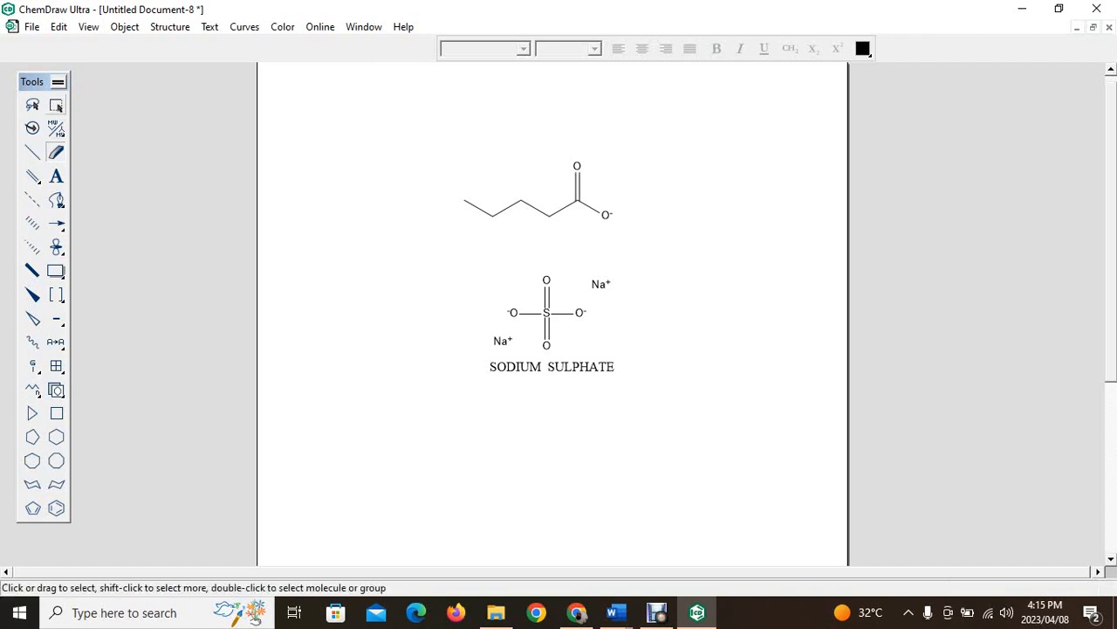
{"action": "left_click", "coordinate": [55, 106]}
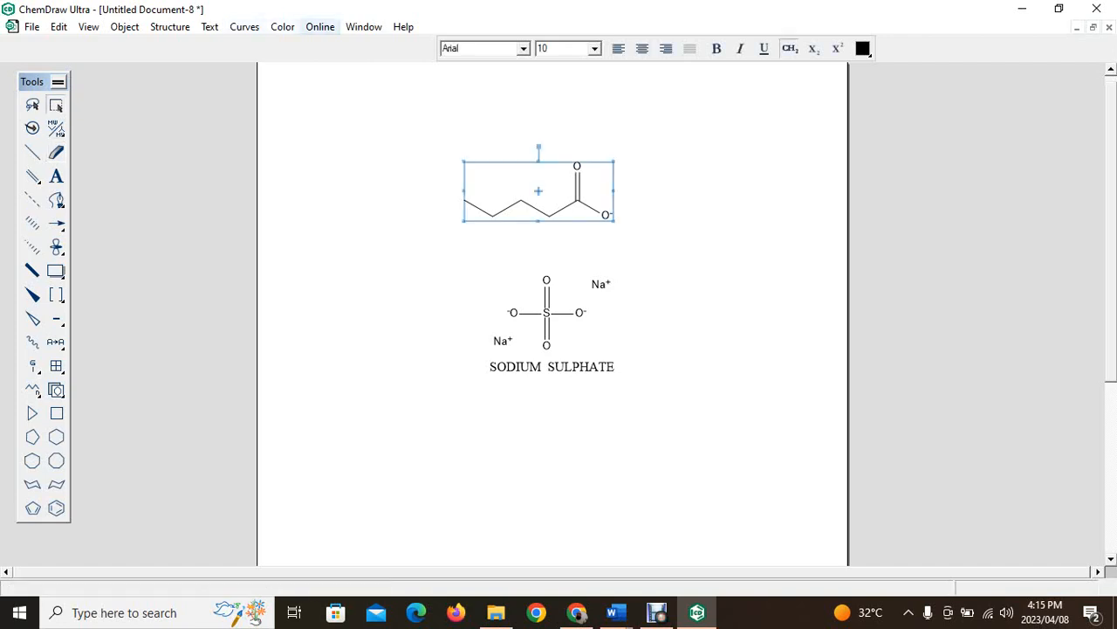
{"action": "left_click", "coordinate": [282, 26]}
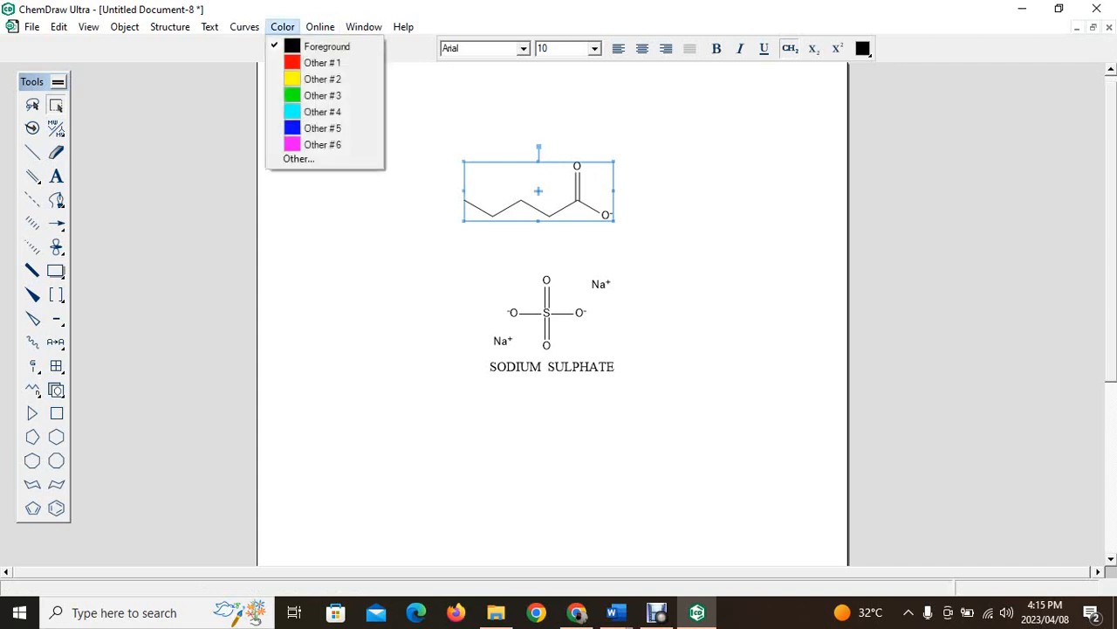
{"action": "mouse_move", "coordinate": [320, 26]}
{"action": "mouse_move", "coordinate": [282, 26]}
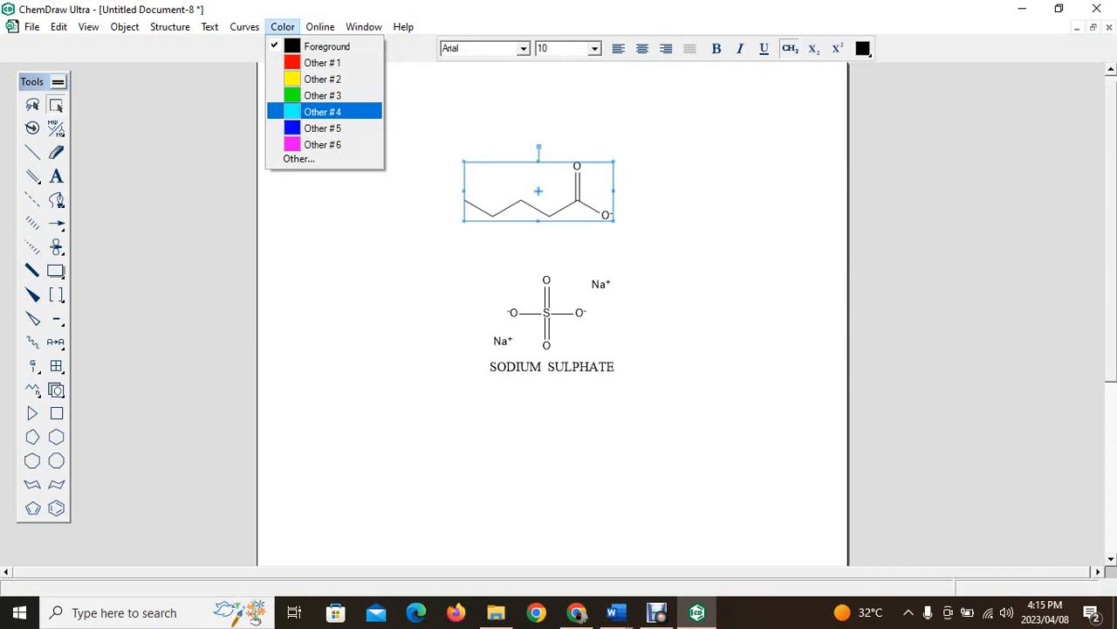
{"action": "left_click", "coordinate": [323, 128]}
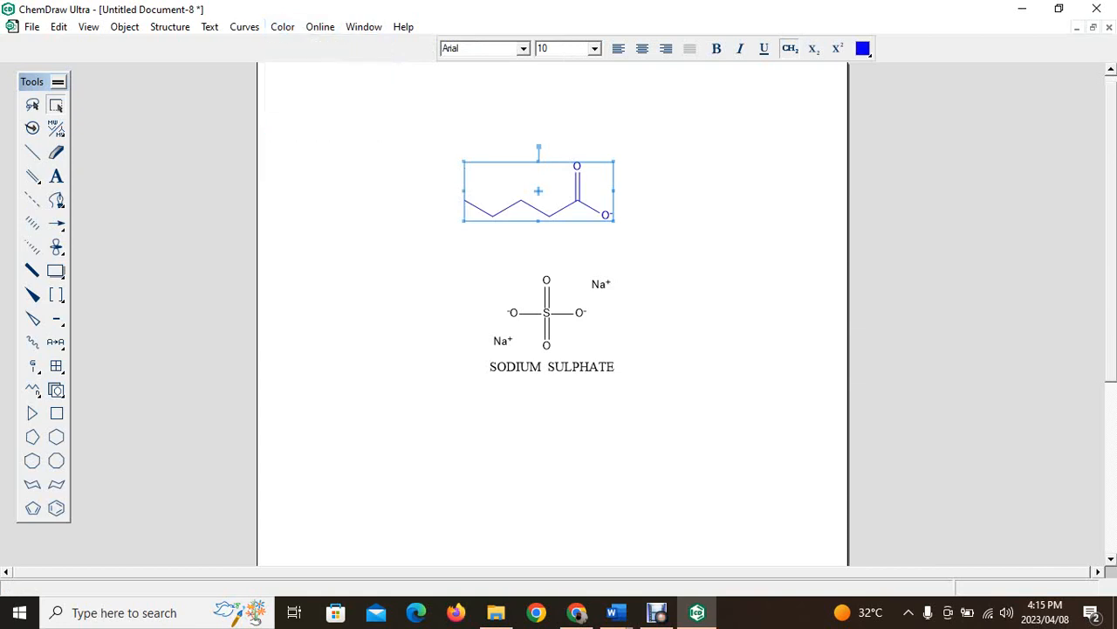
{"action": "key", "text": "Escape"}
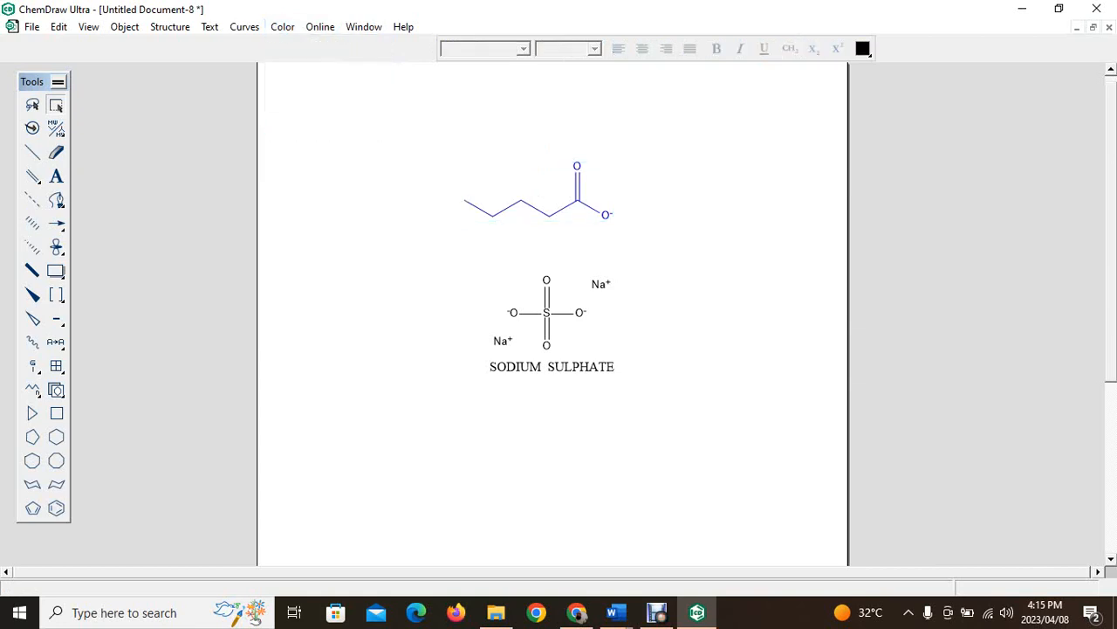
Copy the blue pentanoate structure to the clipboard and switch back to the MICELLE file from the desktop.
{"action": "left_click", "coordinate": [56, 106]}
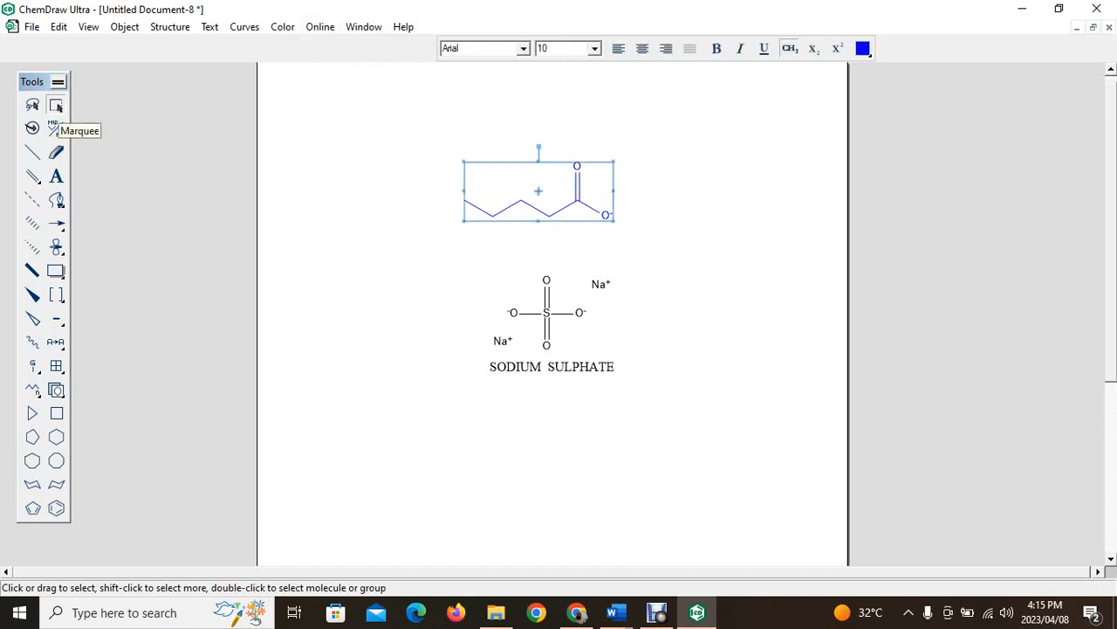
{"action": "right_click", "coordinate": [552, 190]}
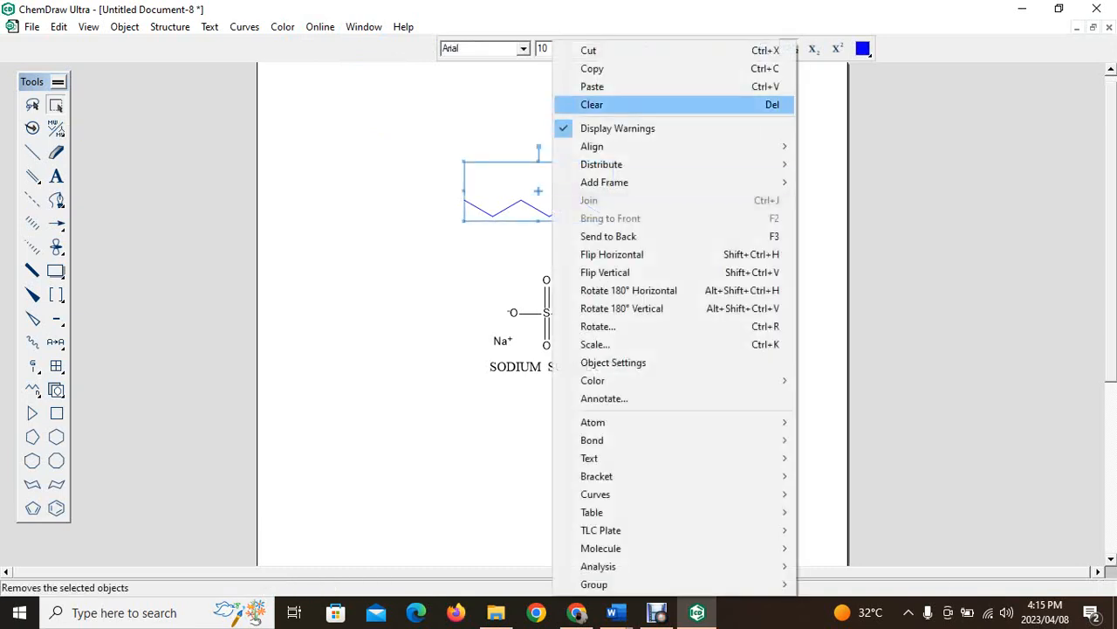
{"action": "left_click", "coordinate": [603, 68]}
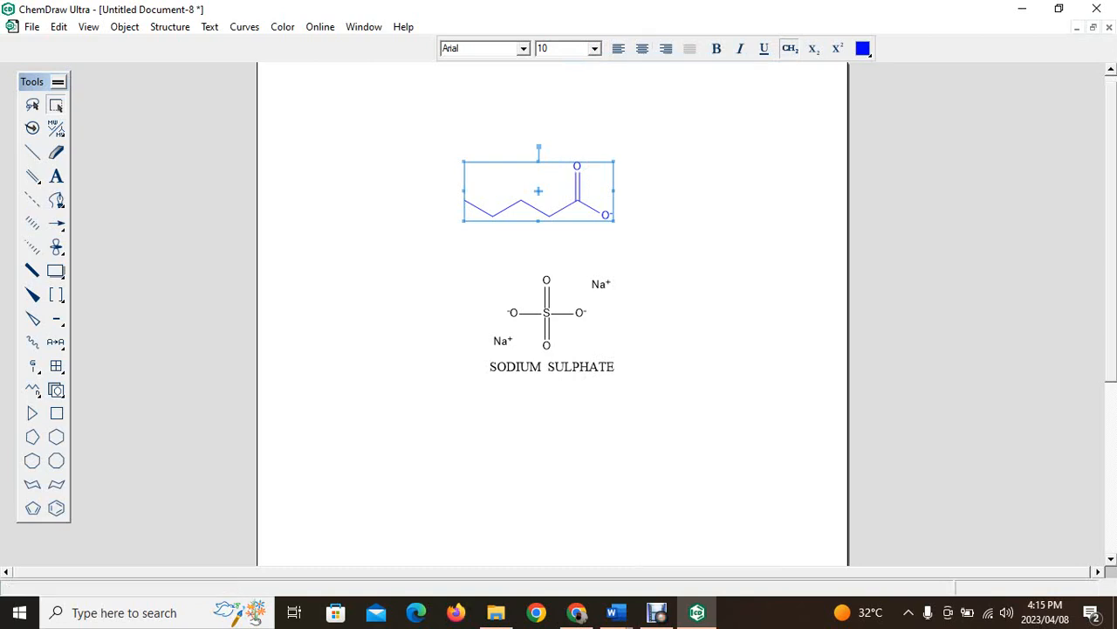
{"action": "mouse_move", "coordinate": [697, 612]}
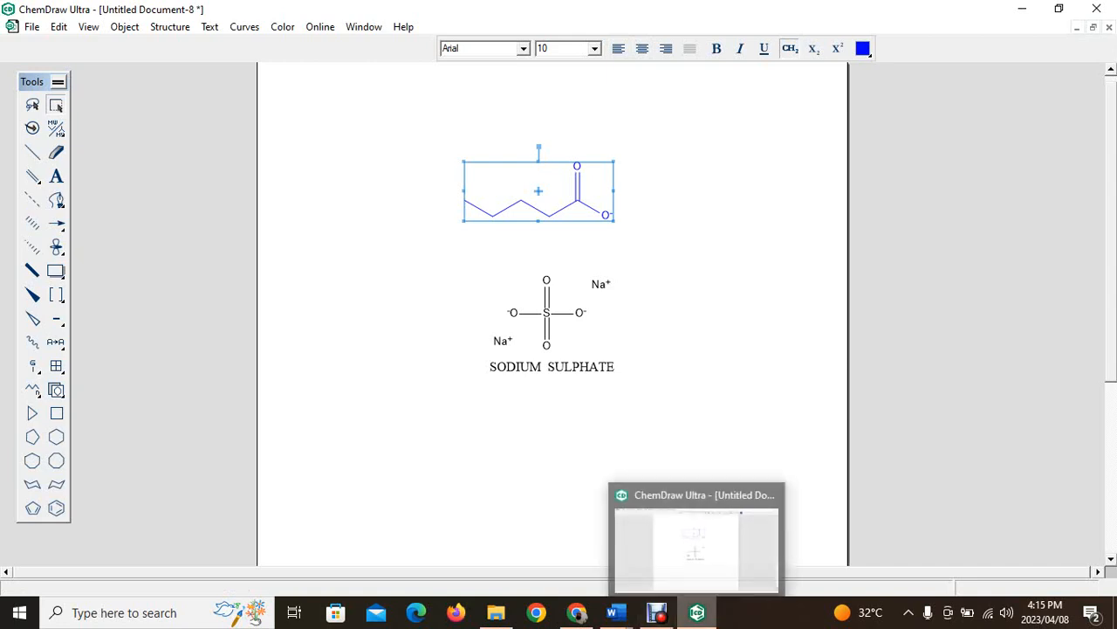
{"action": "left_click", "coordinate": [1023, 8]}
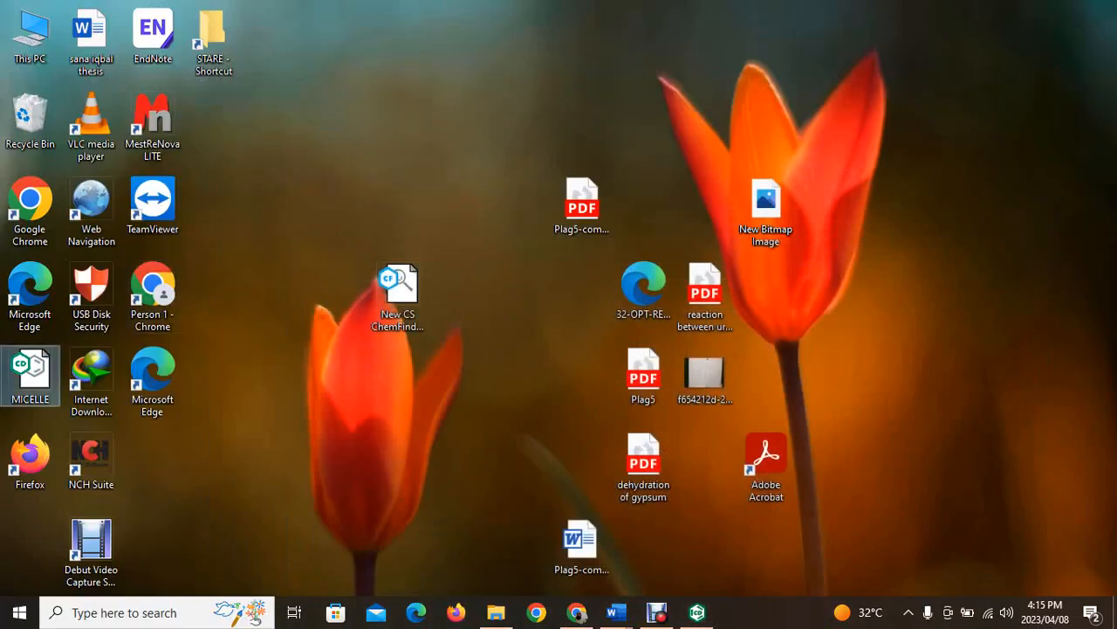
{"action": "double_click", "coordinate": [31, 374]}
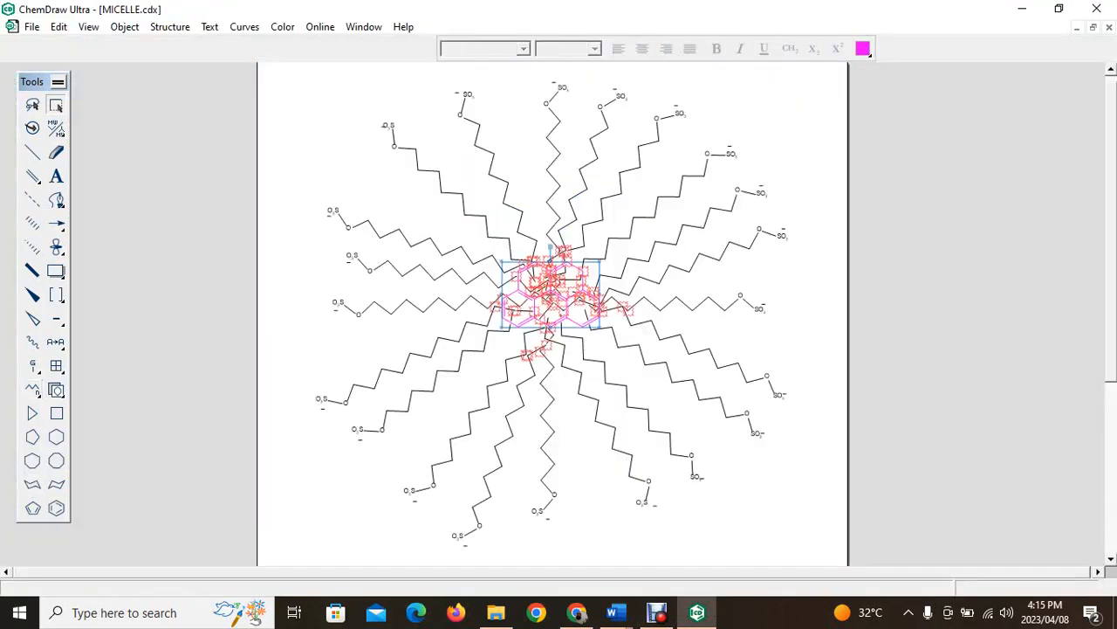
Paste two copies of the blue pentanoate, placing one across the micelle's upper-left chains and the other across its upper-right chains.
{"action": "key", "text": "ctrl+v"}
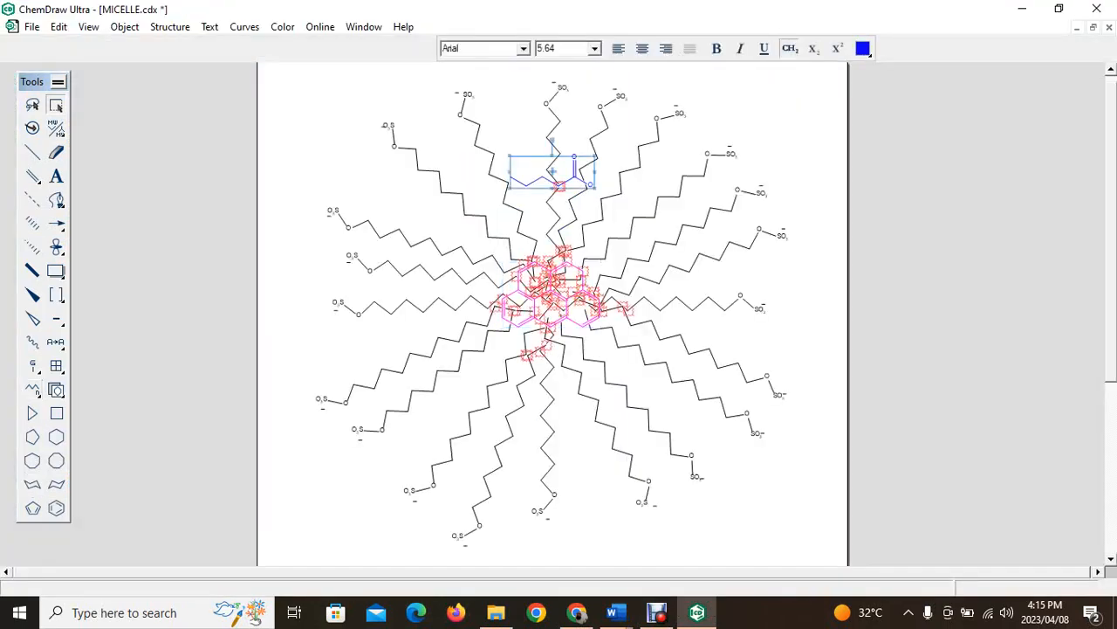
{"action": "left_click_drag", "start_coordinate": [553, 178], "coordinate": [490, 125]}
{"action": "key", "text": "ctrl+v"}
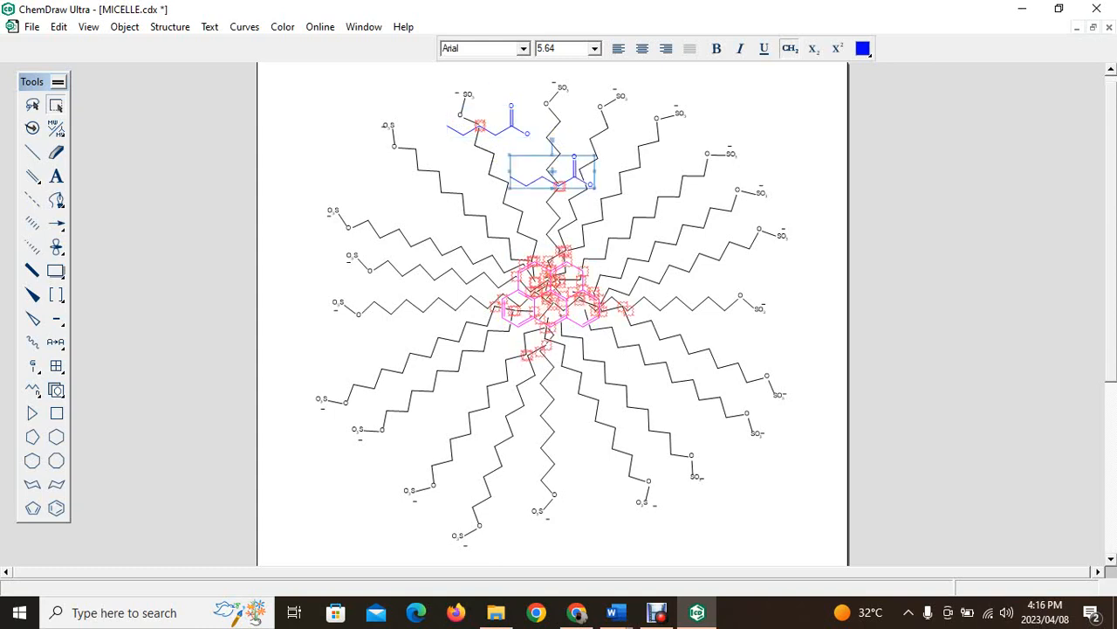
{"action": "left_click_drag", "start_coordinate": [551, 171], "coordinate": [673, 154]}
Paste another copy of the blue pentanoate and place it across the micelle's right-hand chains, just above the horizontal chain.
{"action": "key", "text": "ctrl+v"}
{"action": "left_click_drag", "start_coordinate": [553, 177], "coordinate": [661, 231]}
{"action": "key", "text": "ctrl+z"}
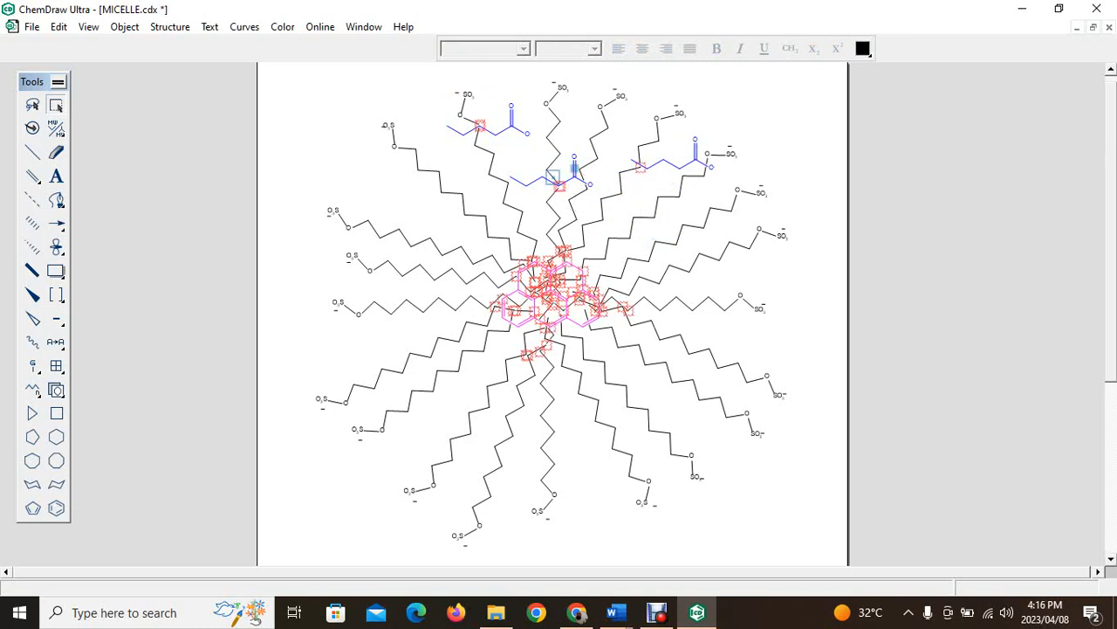
{"action": "key", "text": "ctrl+z"}
{"action": "key", "text": "ctrl+y"}
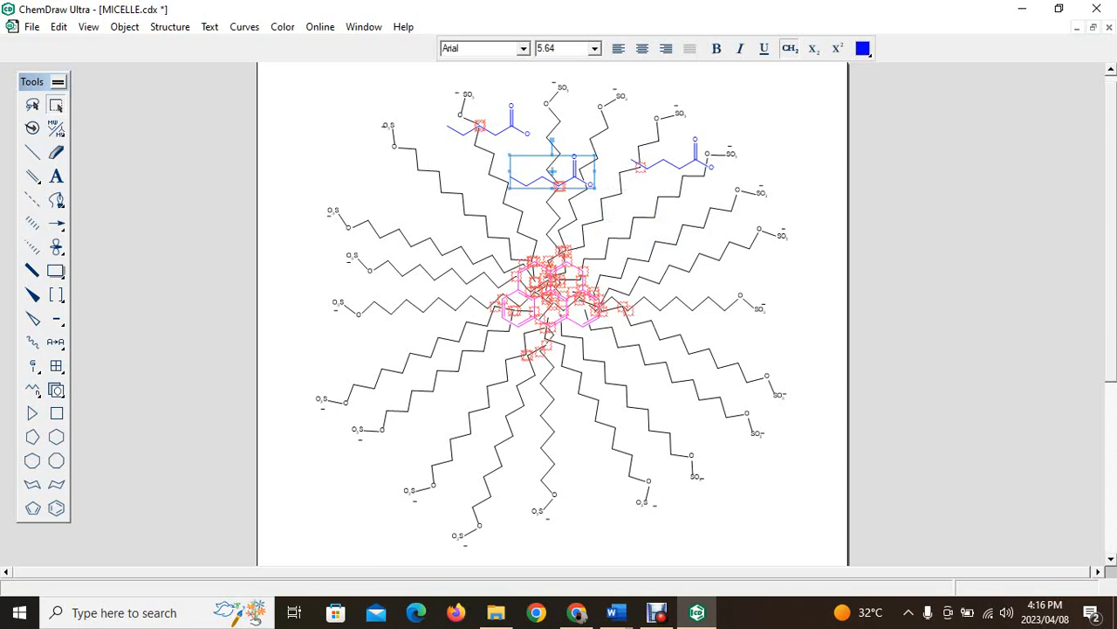
{"action": "left_click_drag", "start_coordinate": [567, 172], "coordinate": [739, 263]}
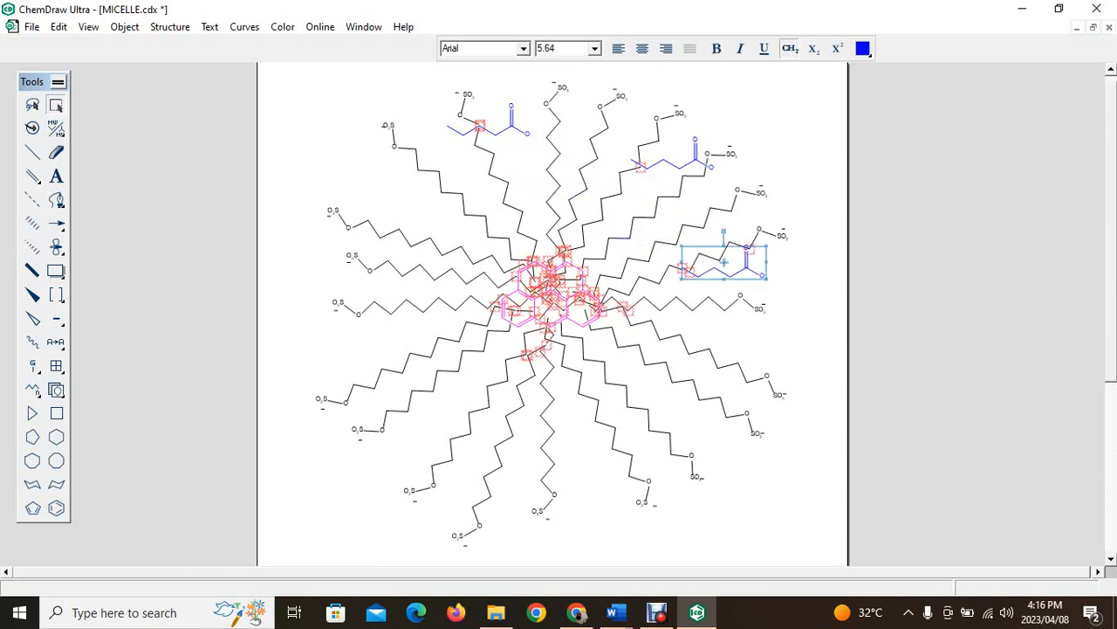
{"action": "key", "text": "Escape"}
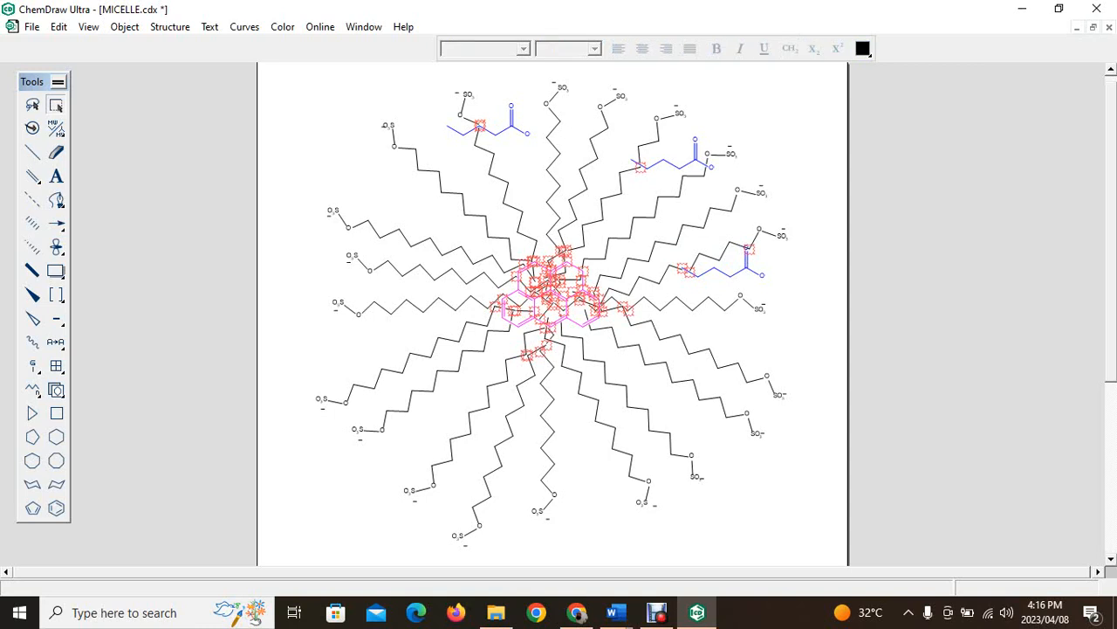
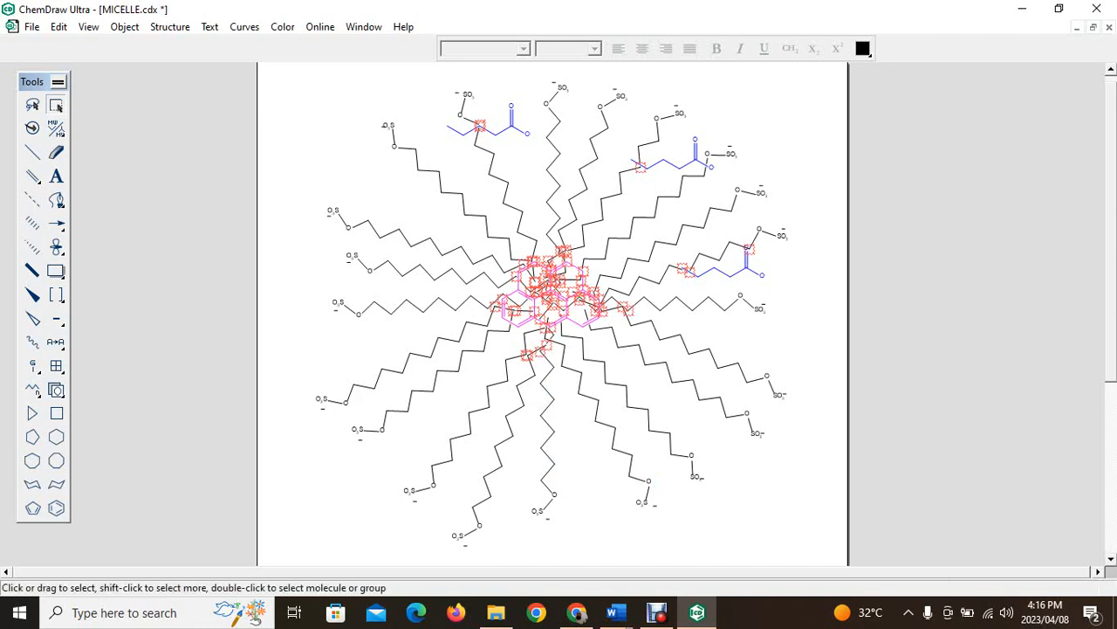
Select the whole micelle drawing, including the magenta rings and blue pentanoates, and copy it to the clipboard.
{"action": "left_click", "coordinate": [56, 106]}
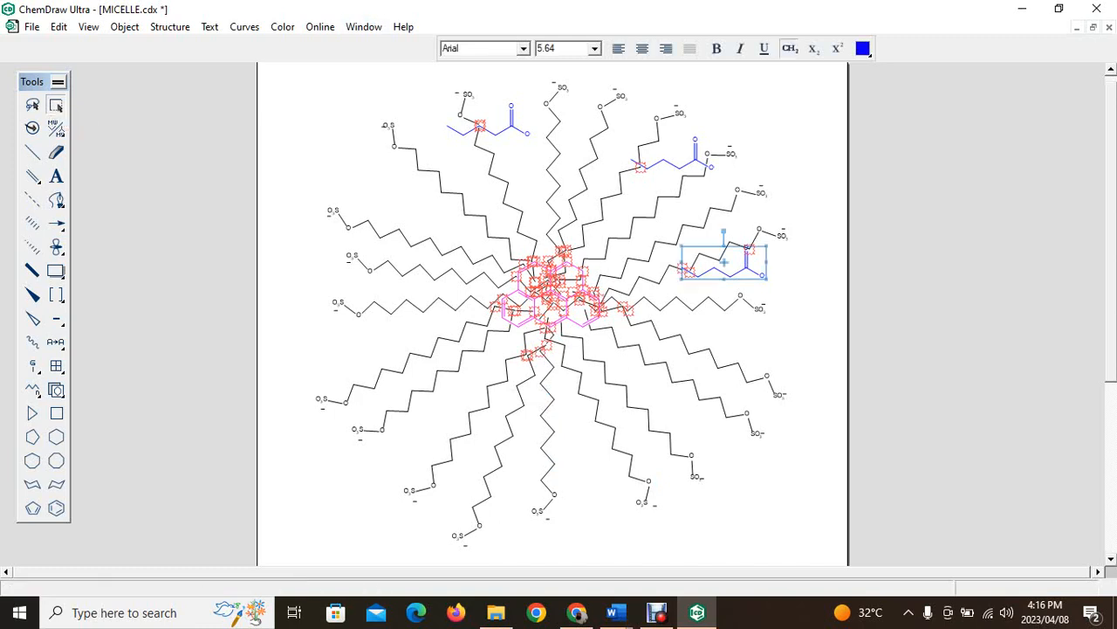
{"action": "mouse_move", "coordinate": [285, 78]}
{"action": "left_mouse_down"}
{"action": "mouse_move", "coordinate": [294, 316]}
{"action": "mouse_move", "coordinate": [506, 549]}
{"action": "mouse_move", "coordinate": [828, 536]}
{"action": "mouse_move", "coordinate": [786, 549]}
{"action": "mouse_move", "coordinate": [800, 557]}
{"action": "left_mouse_up"}
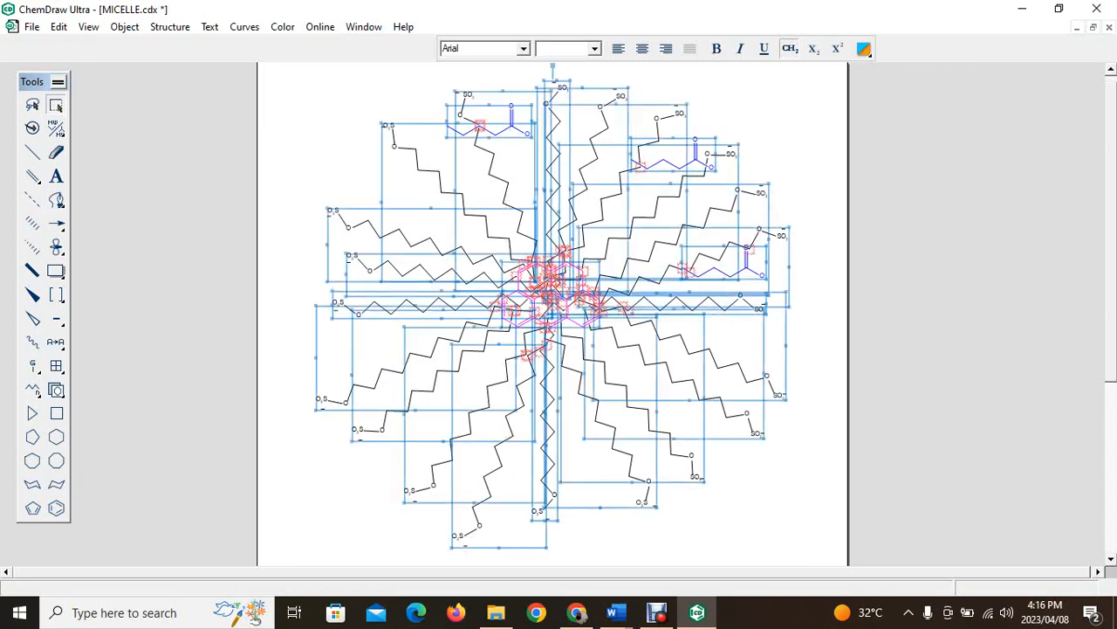
{"action": "right_click", "coordinate": [552, 71]}
{"action": "left_click", "coordinate": [552, 69]}
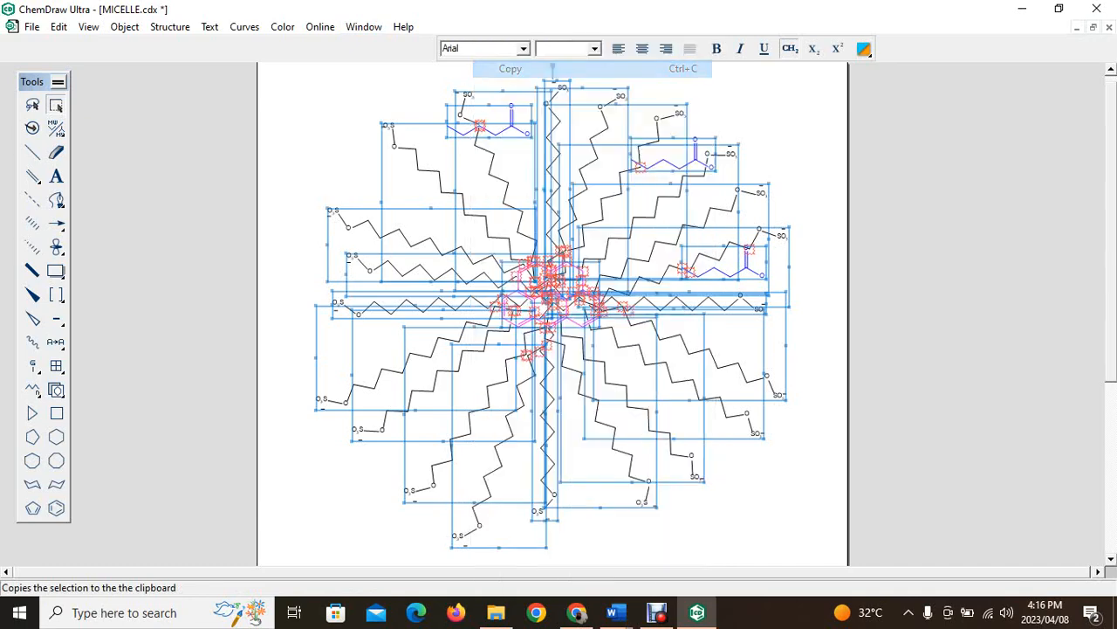
Switch to Document1 in Word and paste the coloured micelle drawing on a new line after the existing micelle picture.
{"action": "left_click", "coordinate": [616, 612]}
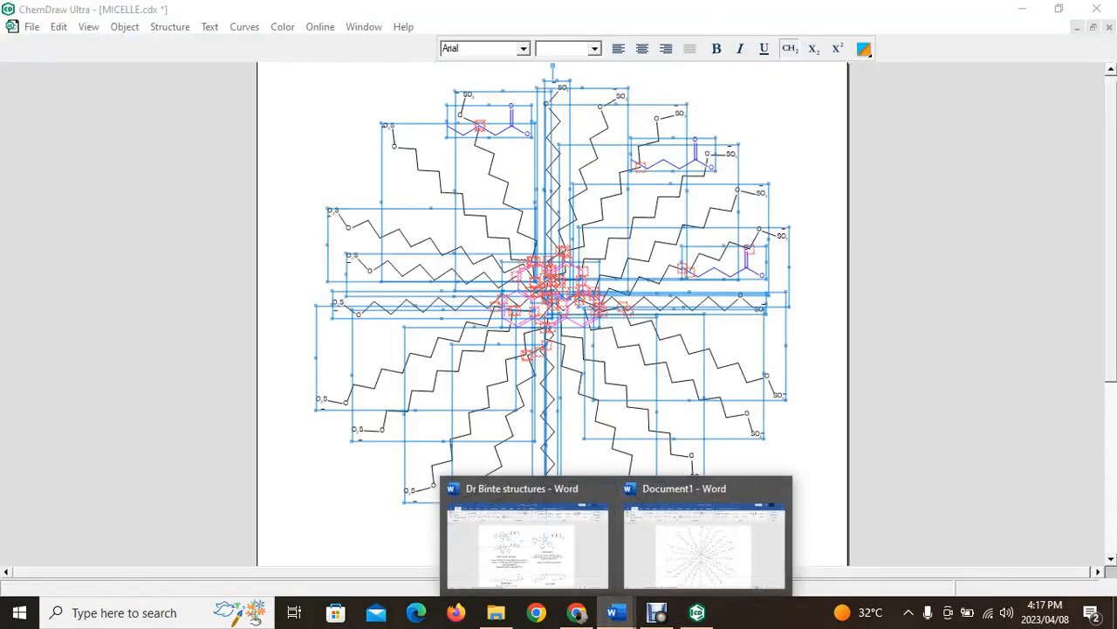
{"action": "left_click", "coordinate": [814, 491]}
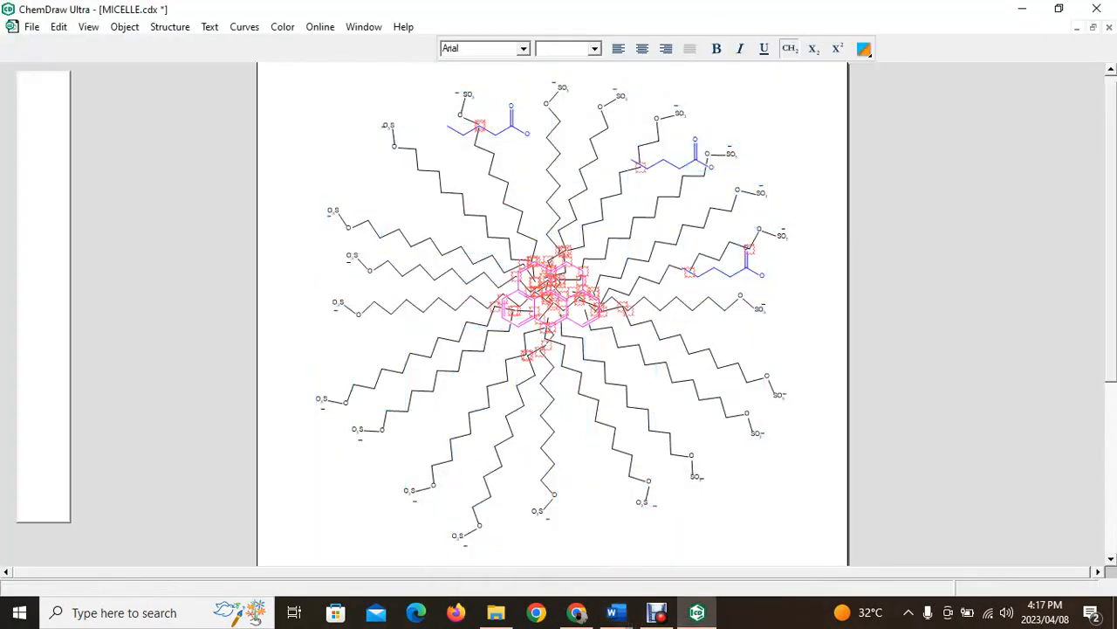
{"action": "scroll", "coordinate": [552, 314], "scroll_direction": "down", "scroll_amount": 3}
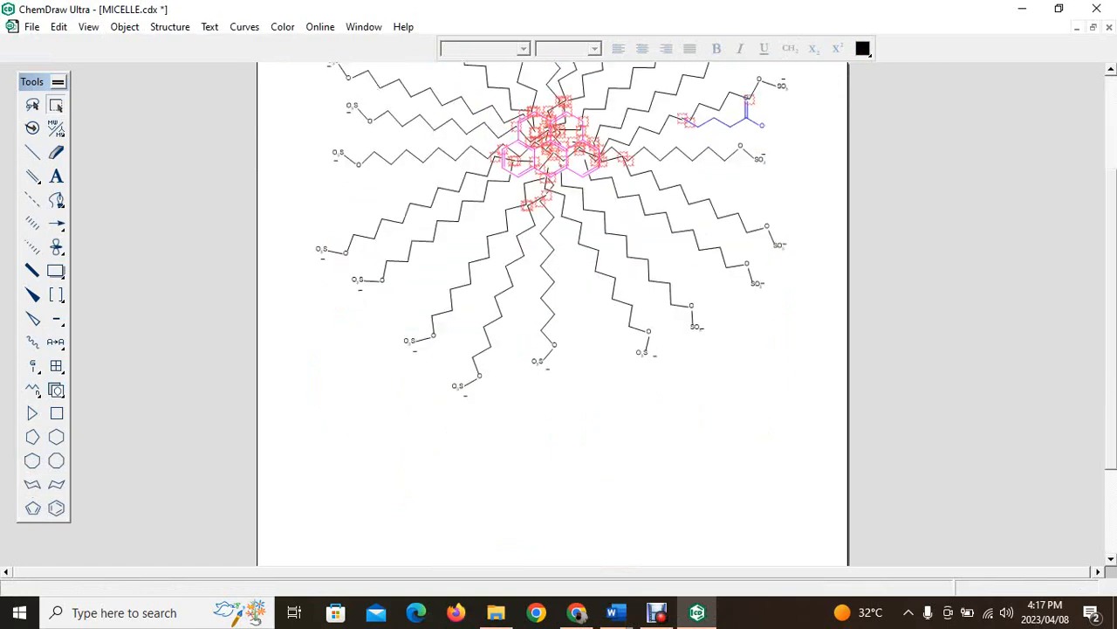
{"action": "left_click", "coordinate": [617, 611]}
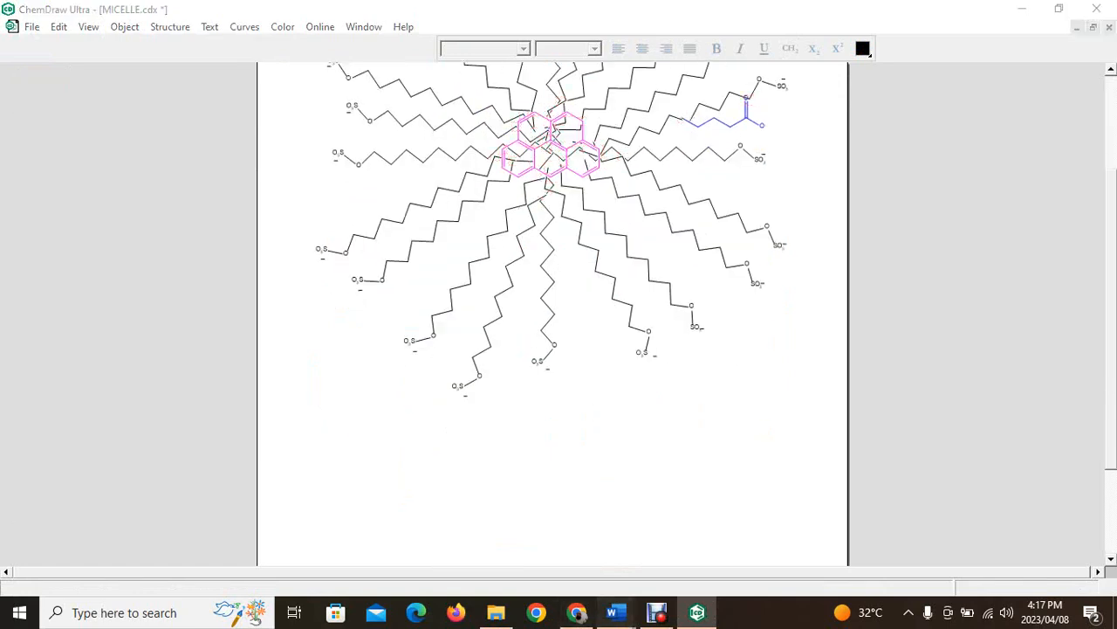
{"action": "left_click", "coordinate": [703, 546]}
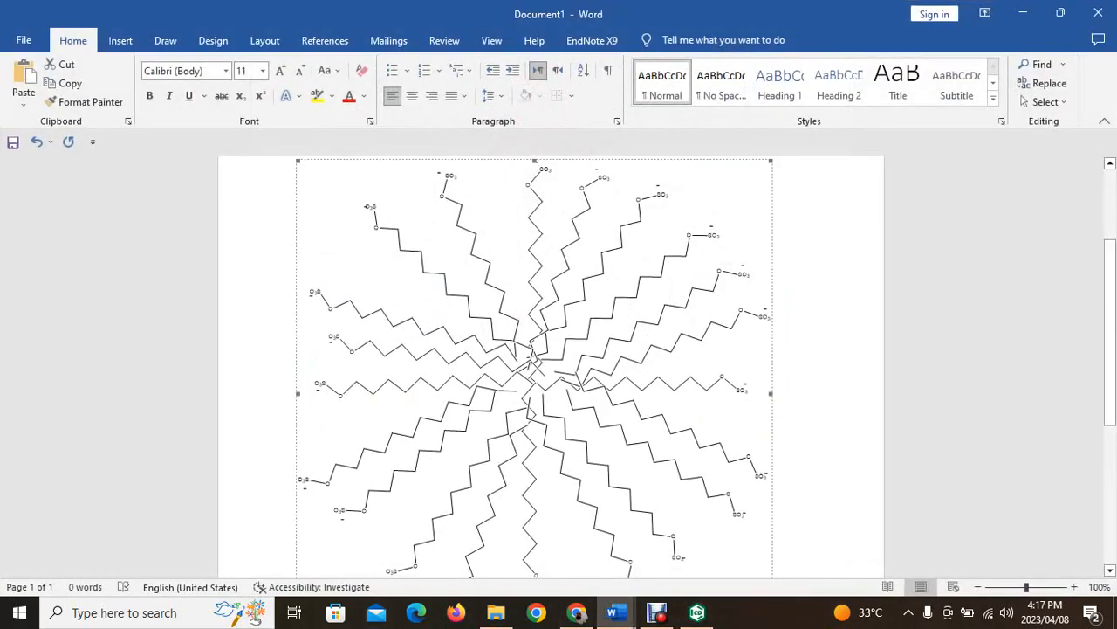
{"action": "key", "text": "Right"}
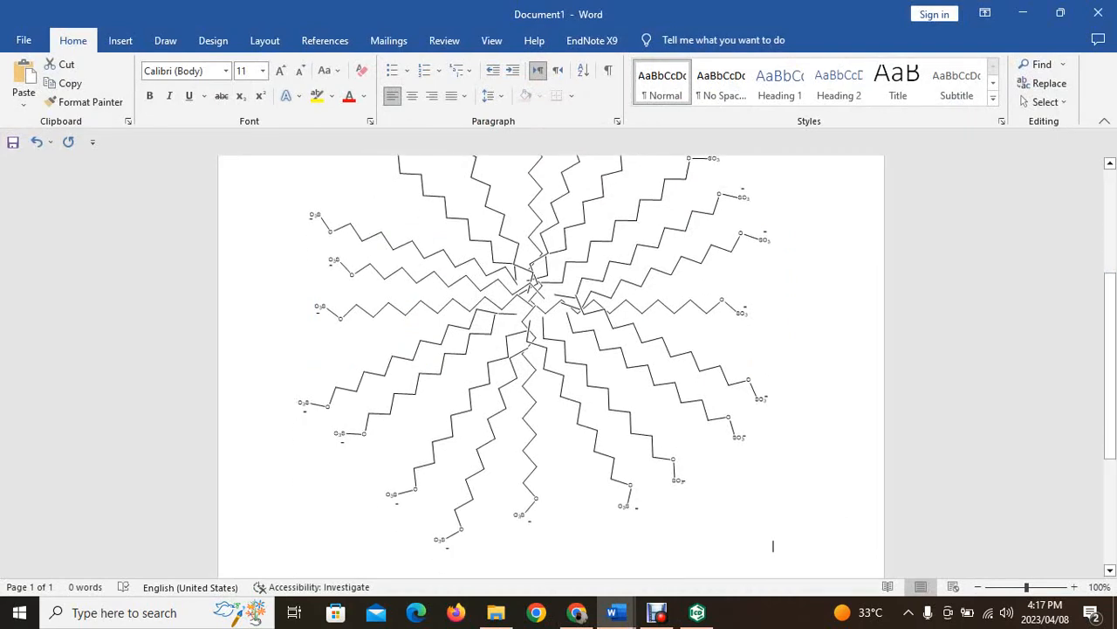
{"action": "key", "text": "Return"}
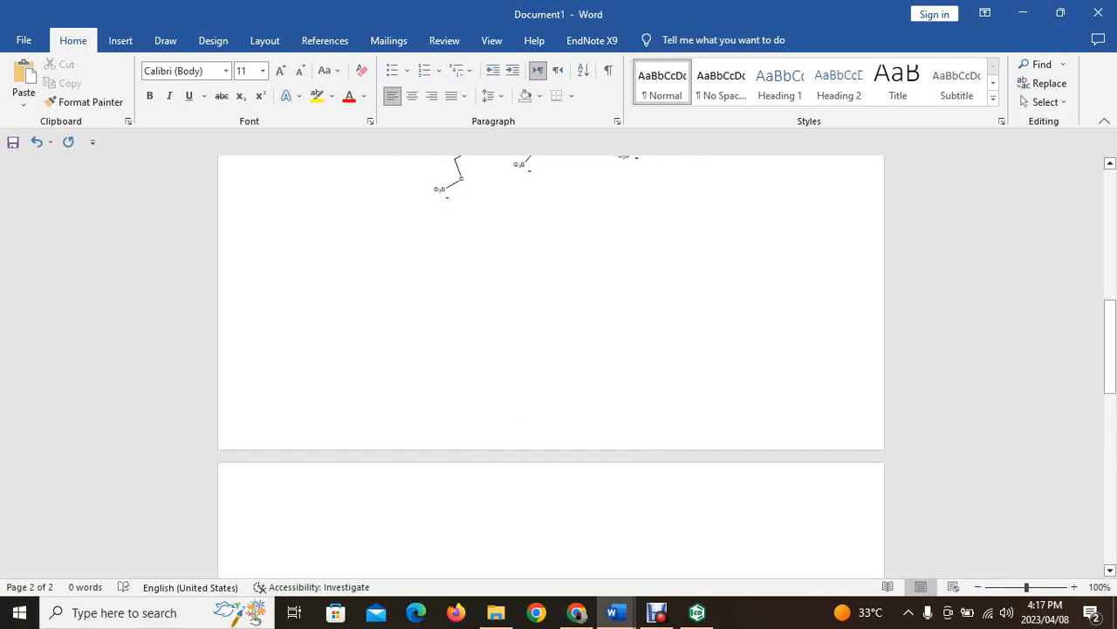
{"action": "key", "text": "ctrl+v"}
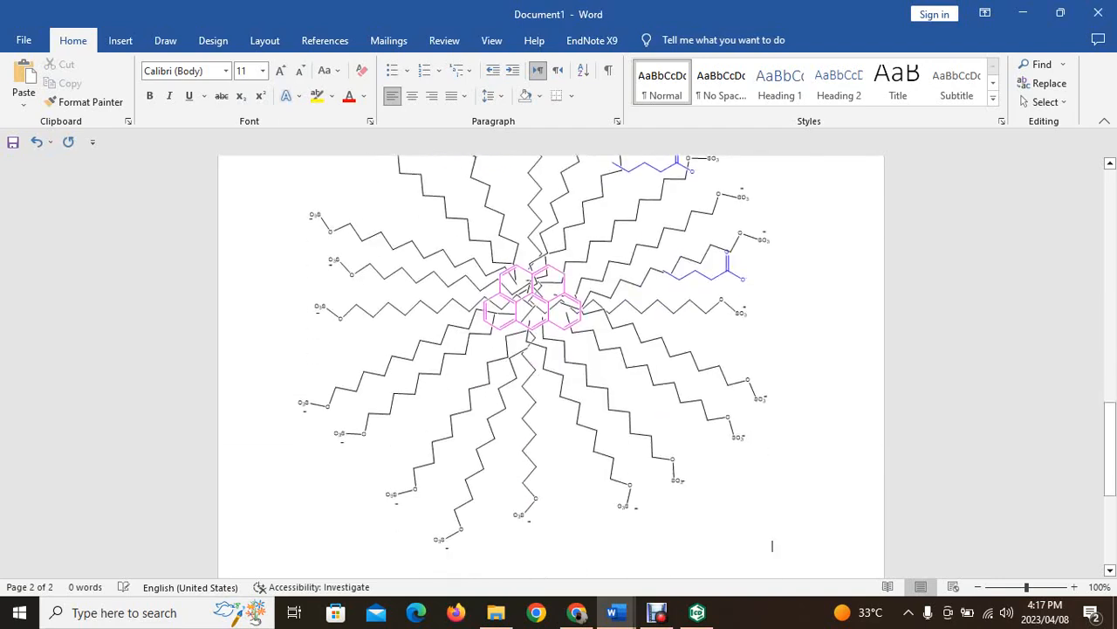
{"action": "mouse_move", "coordinate": [1110, 449]}
{"action": "left_mouse_down"}
{"action": "mouse_move", "coordinate": [1110, 401]}
{"action": "mouse_move", "coordinate": [1110, 431]}
{"action": "left_mouse_up"}
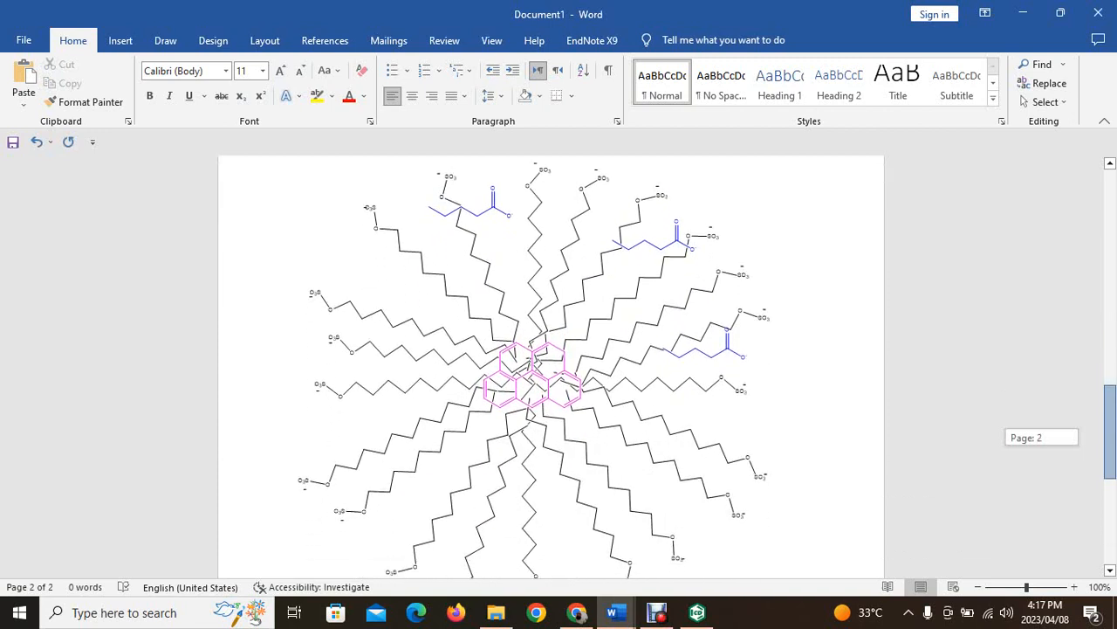
Switch back to ChemDraw and create a new blank document.
{"action": "mouse_move", "coordinate": [616, 612]}
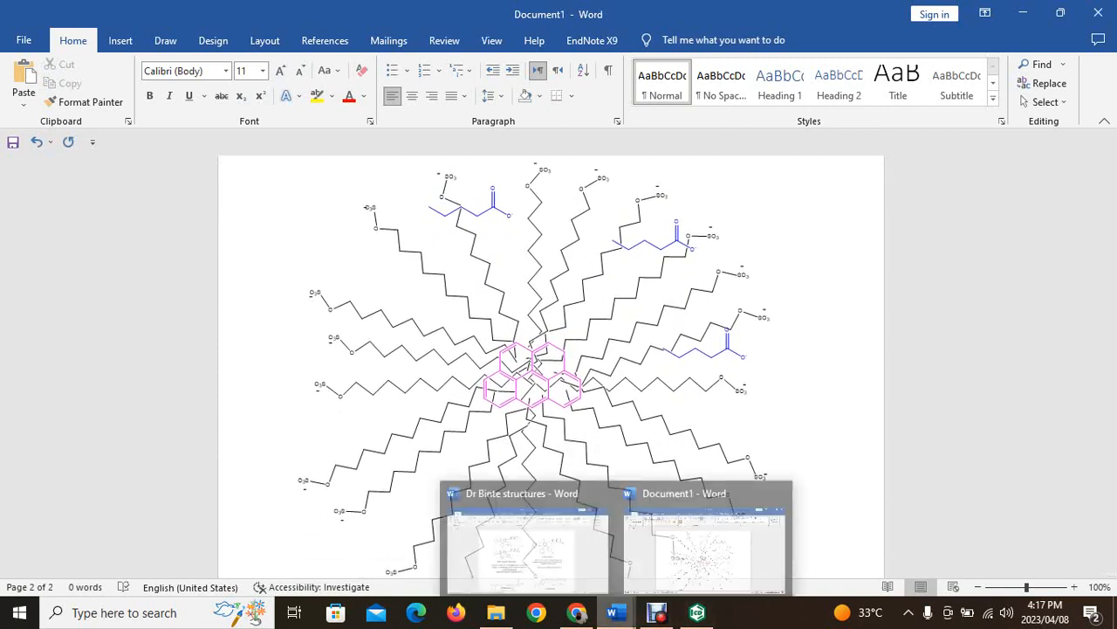
{"action": "mouse_move", "coordinate": [656, 612]}
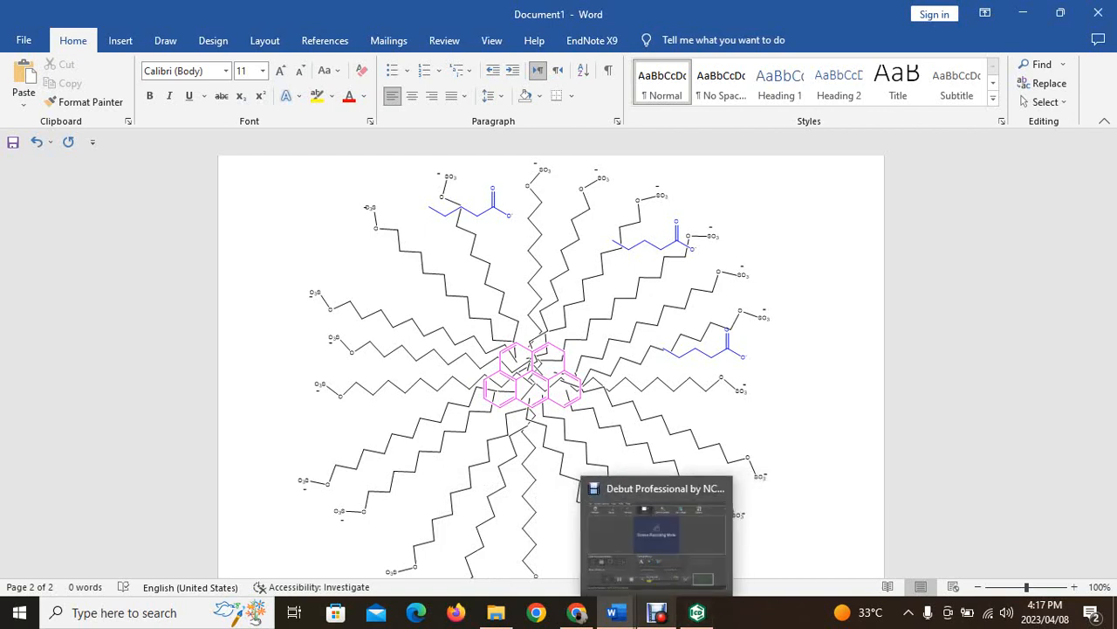
{"action": "left_click", "coordinate": [696, 612]}
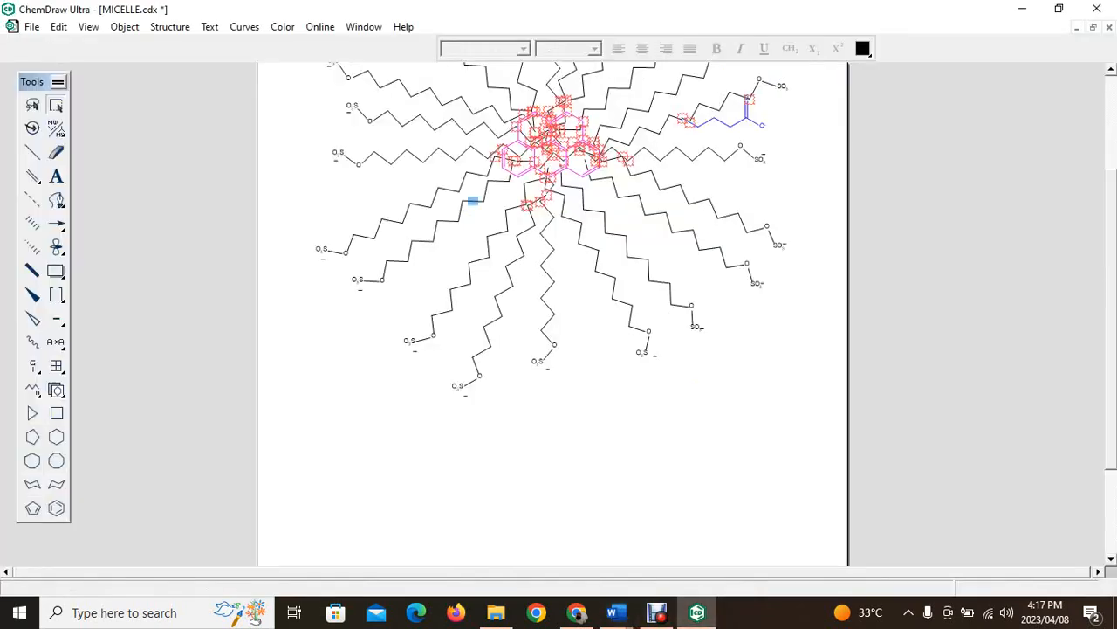
{"action": "left_click", "coordinate": [32, 26]}
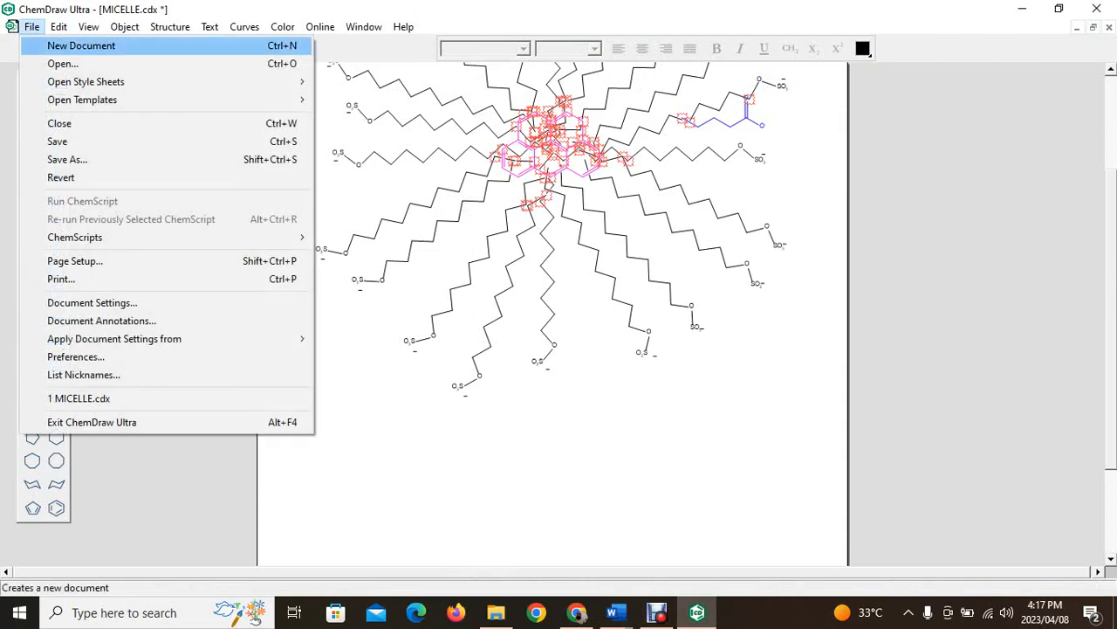
{"action": "left_click", "coordinate": [81, 45]}
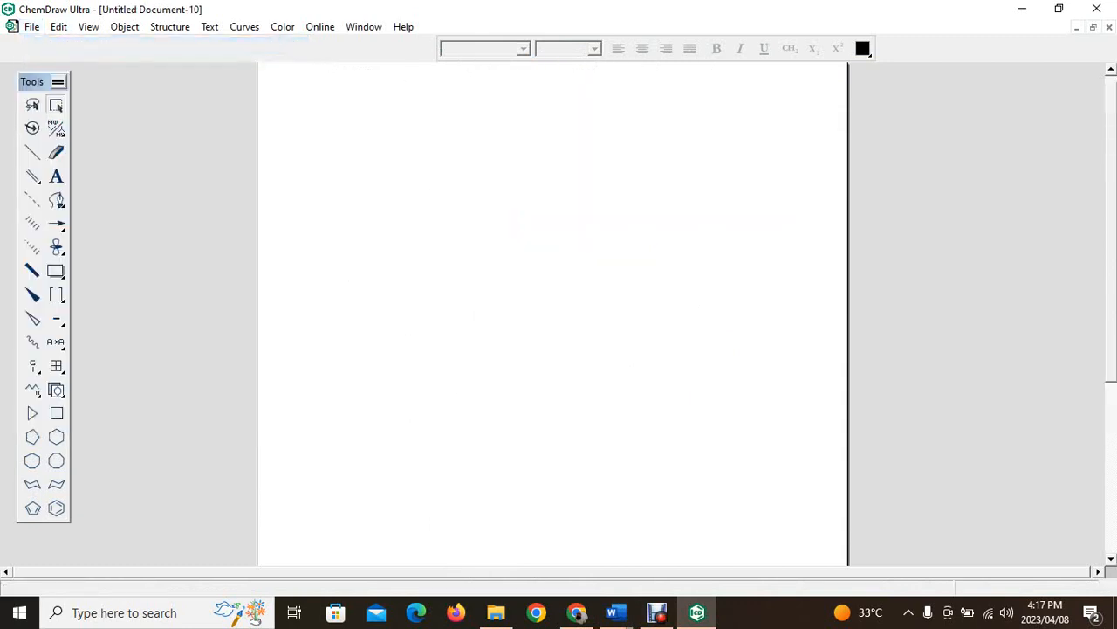
{"action": "left_click", "coordinate": [169, 27]}
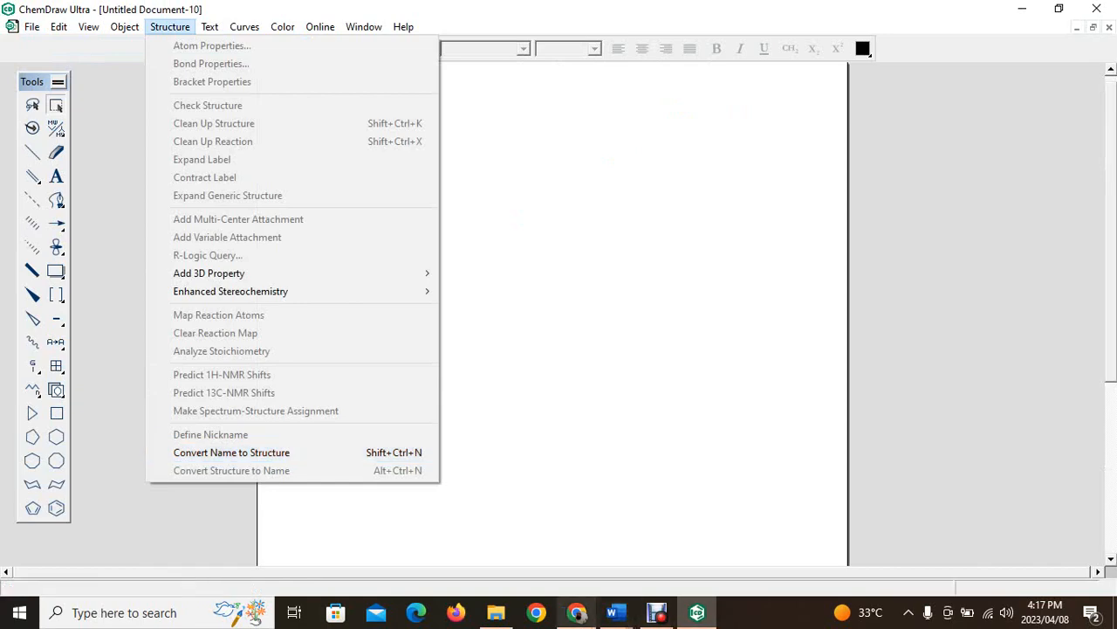
Switch to the Chrome browser, search Google Images for TRITON X-100, and look through the structure pictures.
{"action": "key", "text": "alt+Tab"}
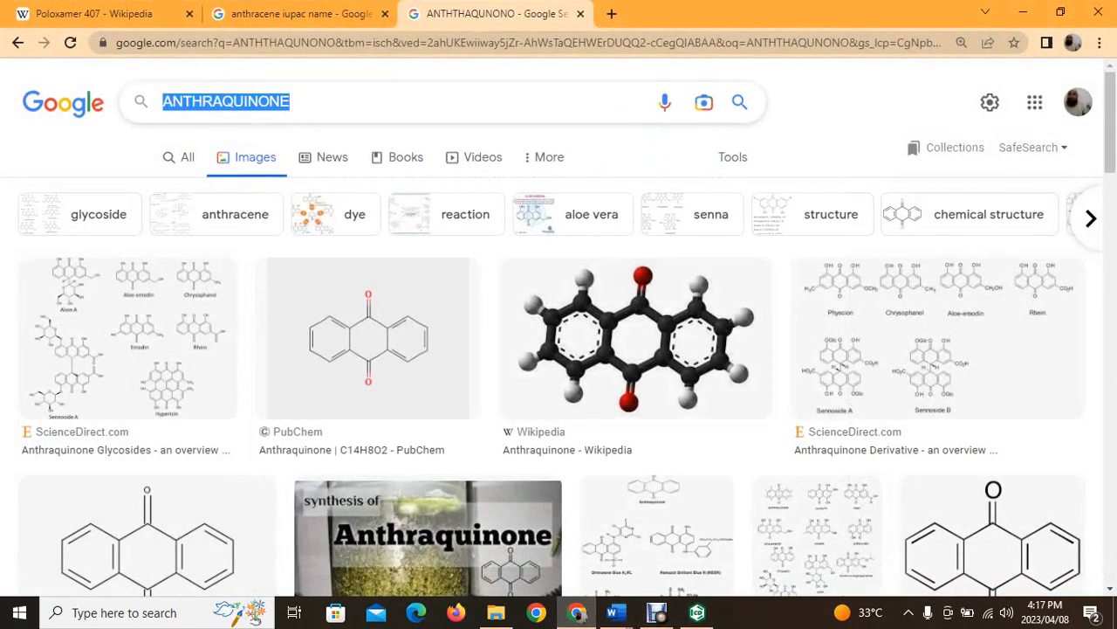
{"action": "type", "text": "TRI"}
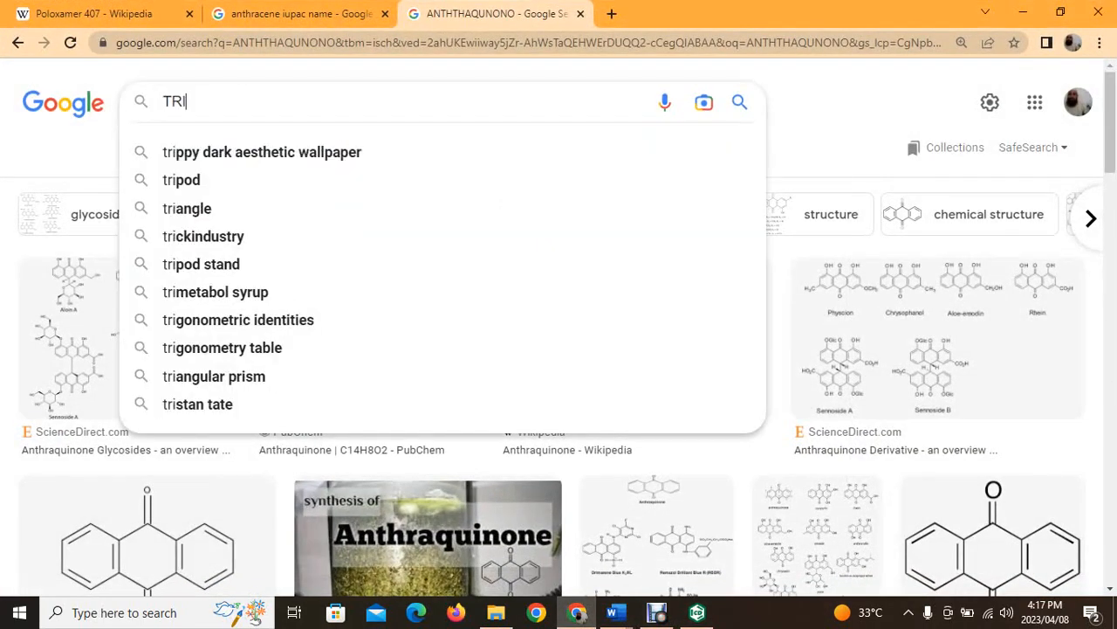
{"action": "type", "text": "TON X-100"}
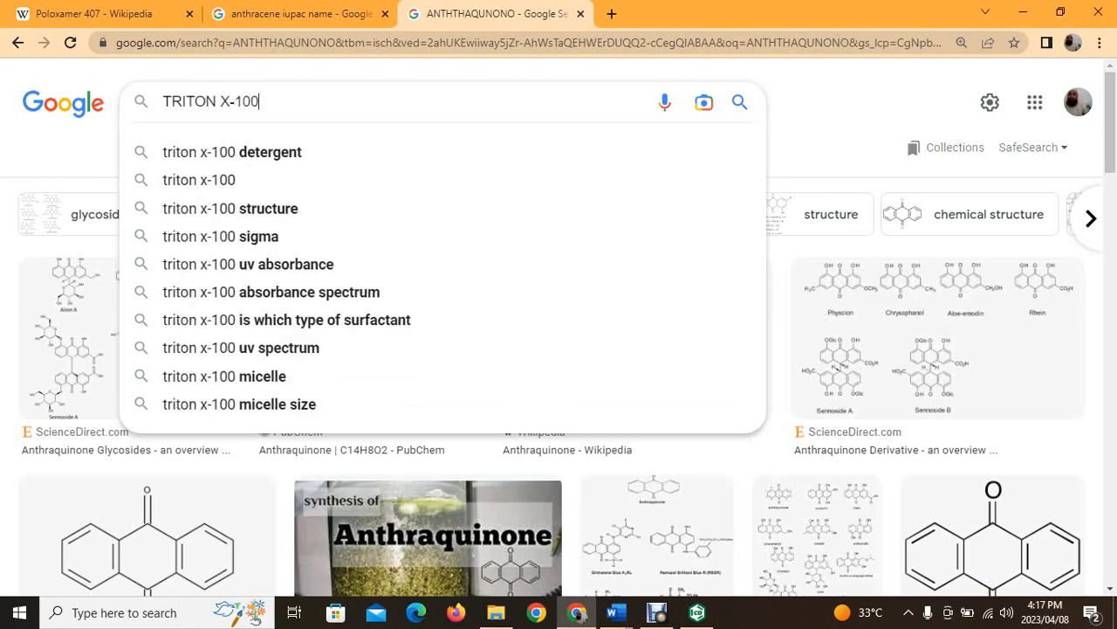
{"action": "key", "text": "Return"}
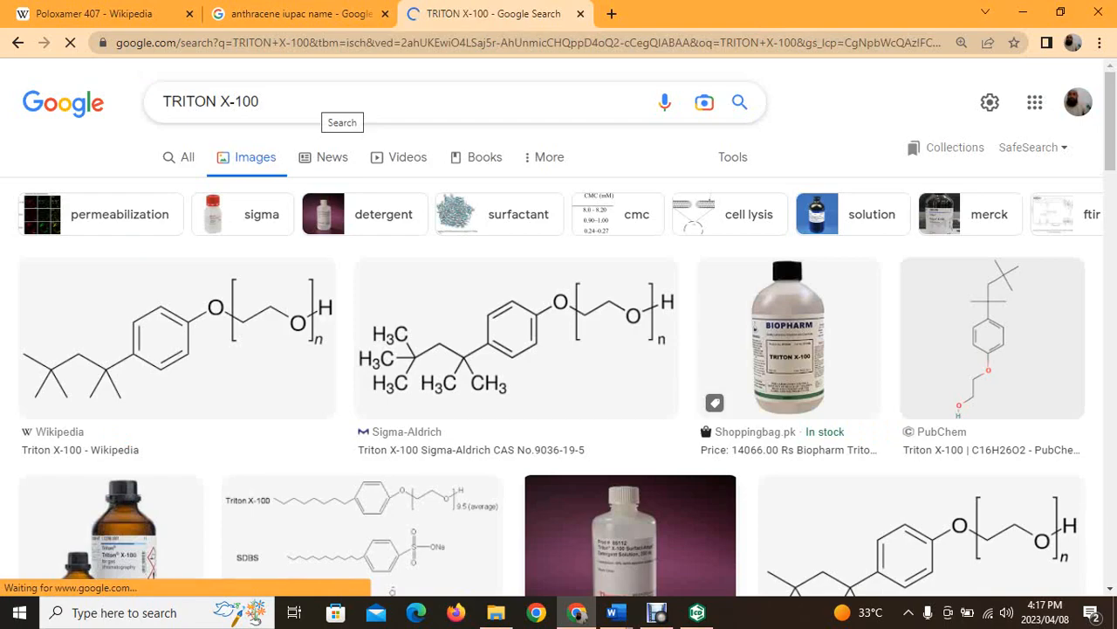
{"action": "scroll", "coordinate": [559, 349], "scroll_direction": "down", "scroll_amount": 5}
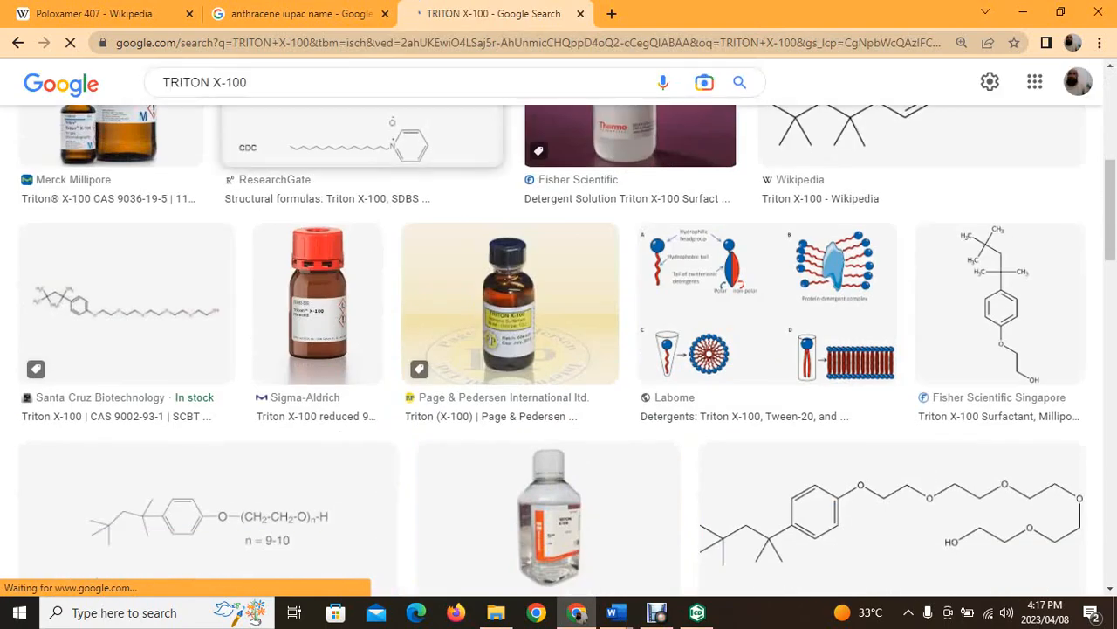
{"action": "scroll", "coordinate": [834, 140], "scroll_direction": "up", "scroll_amount": 5}
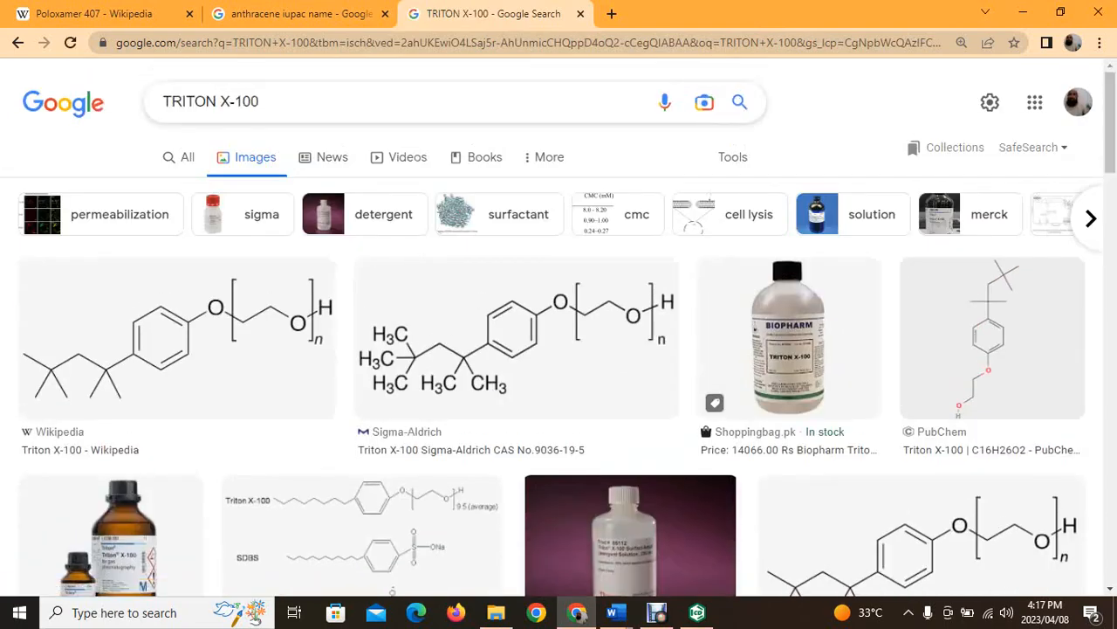
Search Google for "TRITON X- 100 IUPAC NAME" and switch from image results to all web results.
{"action": "double_click", "coordinate": [246, 103]}
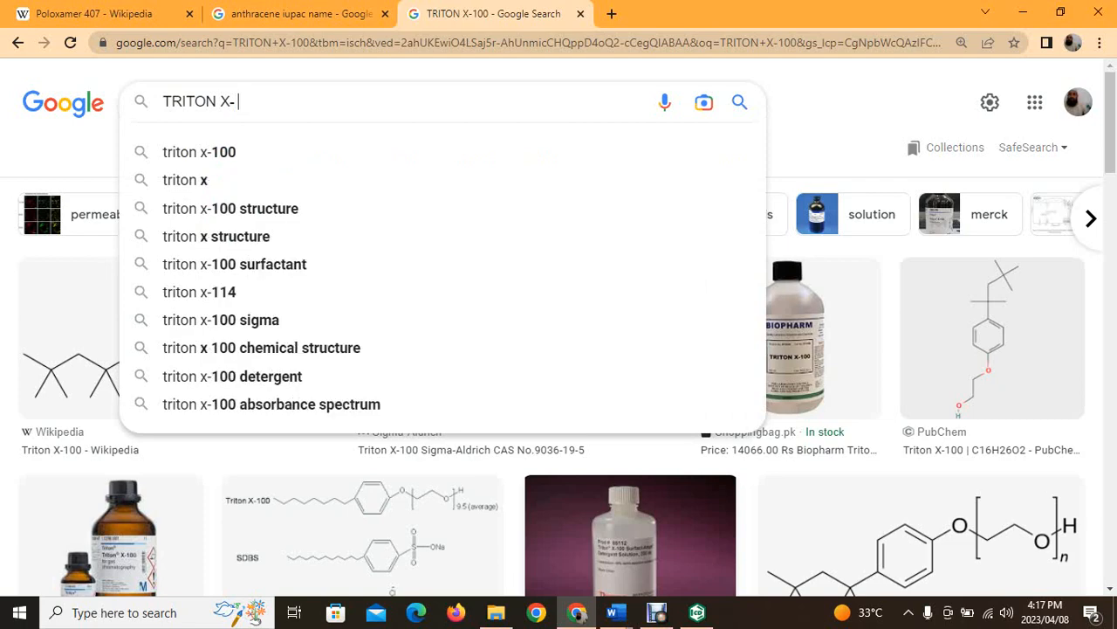
{"action": "type", "text": "100 "}
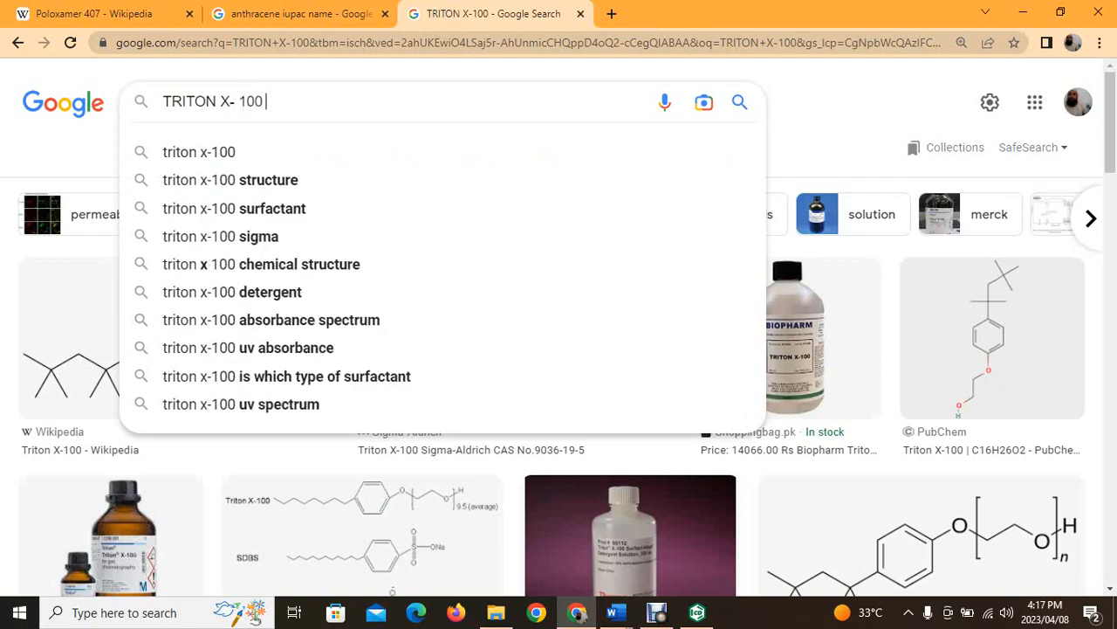
{"action": "type", "text": "IUPAC "}
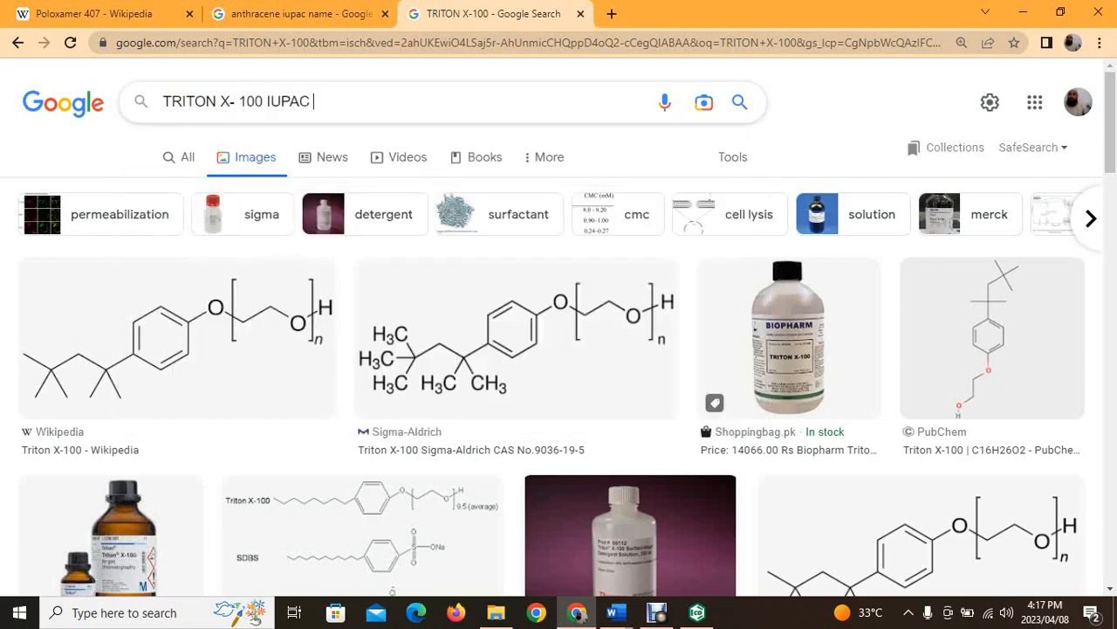
{"action": "type", "text": "NAME"}
{"action": "key", "text": "Return"}
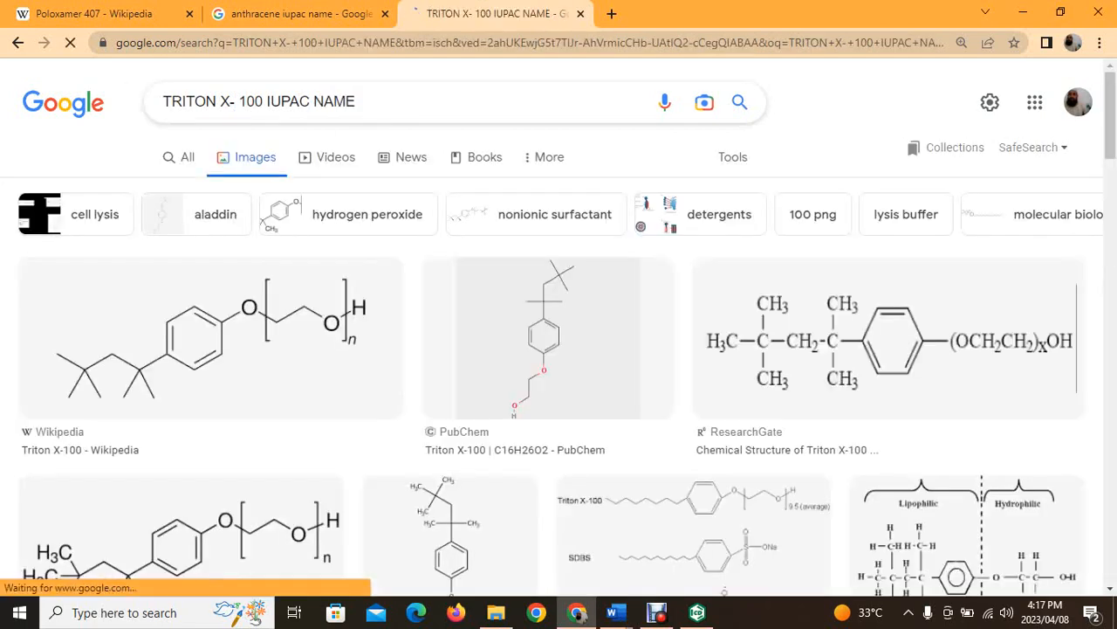
{"action": "left_click", "coordinate": [180, 157]}
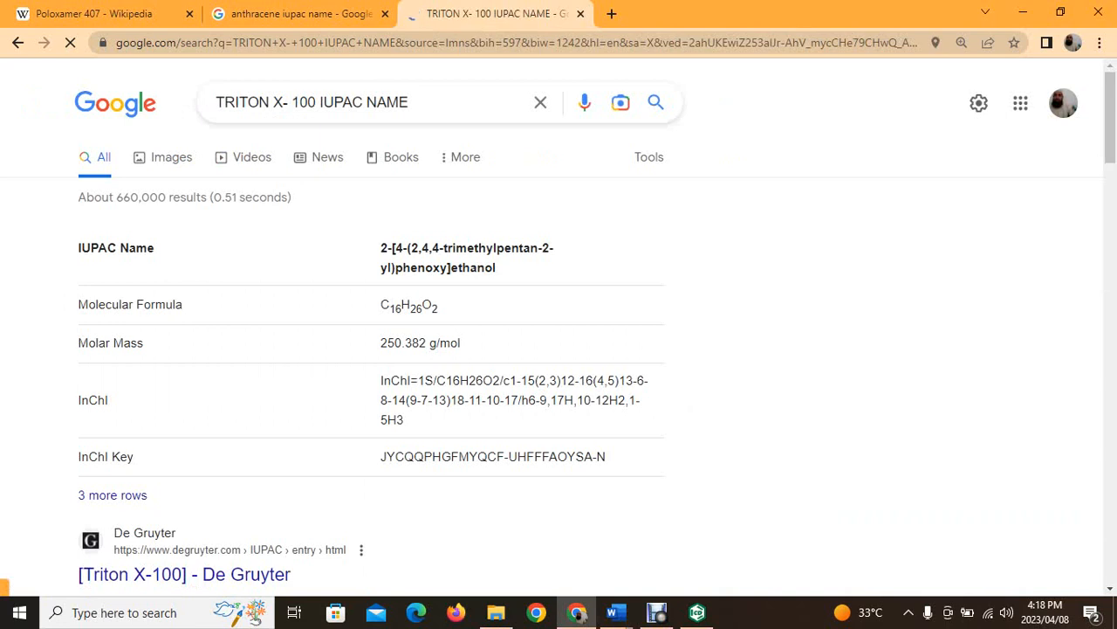
Copy Triton X-100's full IUPAC name, 2-[4-(2,4,4-trimethylpentan-2-yl)phenoxy]ethanol, from the search results.
{"action": "left_click_drag", "start_coordinate": [381, 248], "coordinate": [496, 268]}
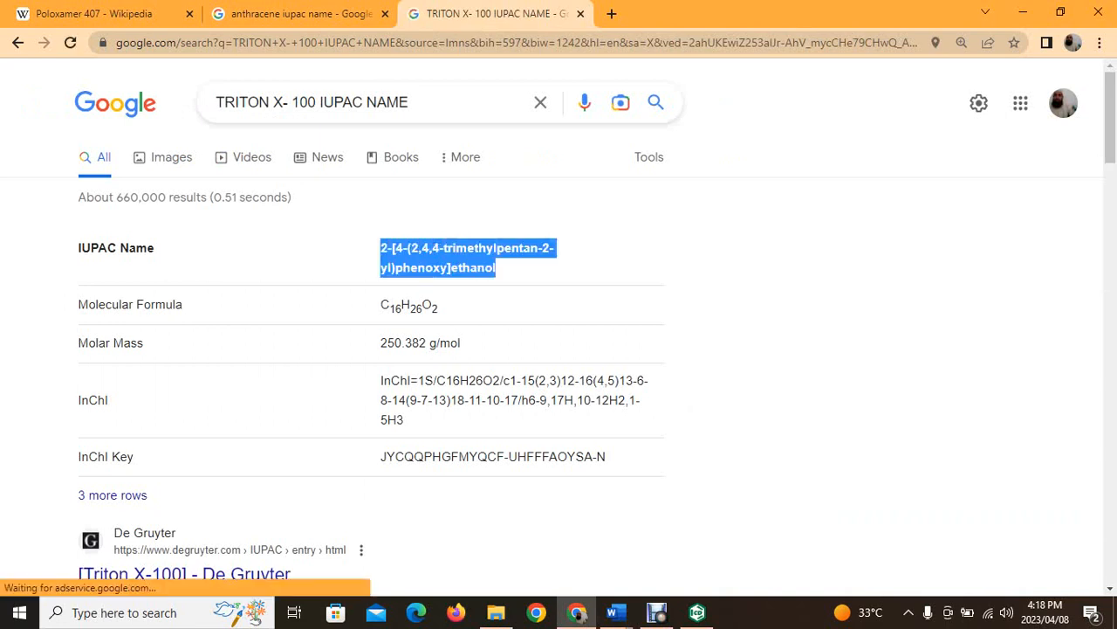
{"action": "right_click", "coordinate": [421, 260]}
{"action": "left_click", "coordinate": [441, 275]}
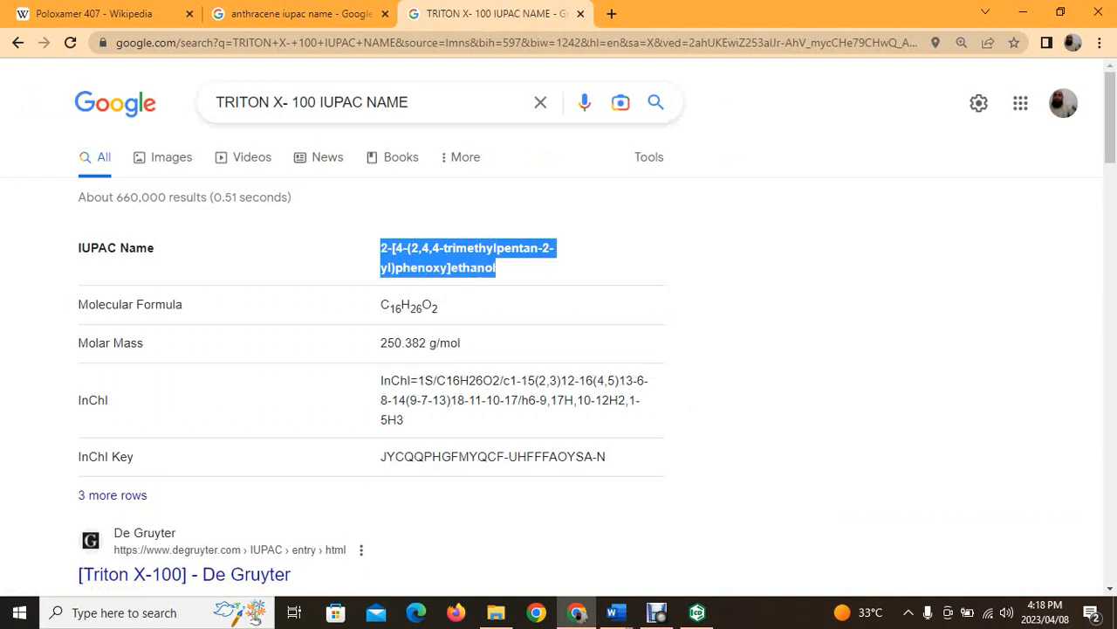
Switch to ChemDraw and convert the copied name 2-[4-(2,4,4-trimethylpentan-2-yl)phenoxy]ethanol into a structure with its name pasted below.
{"action": "left_click", "coordinate": [696, 612]}
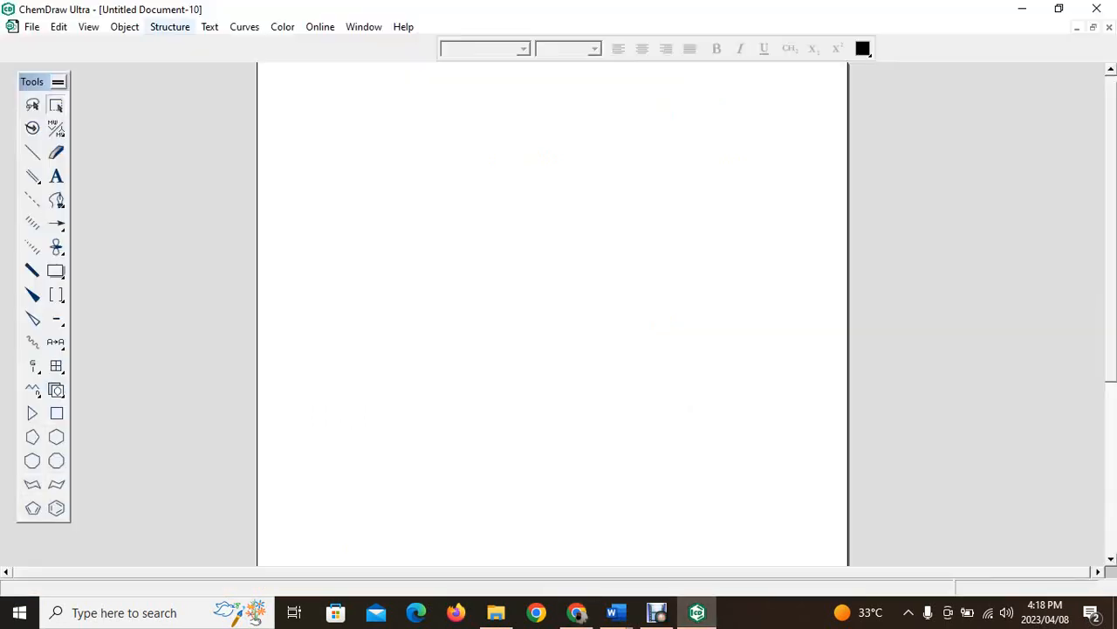
{"action": "left_click", "coordinate": [170, 26]}
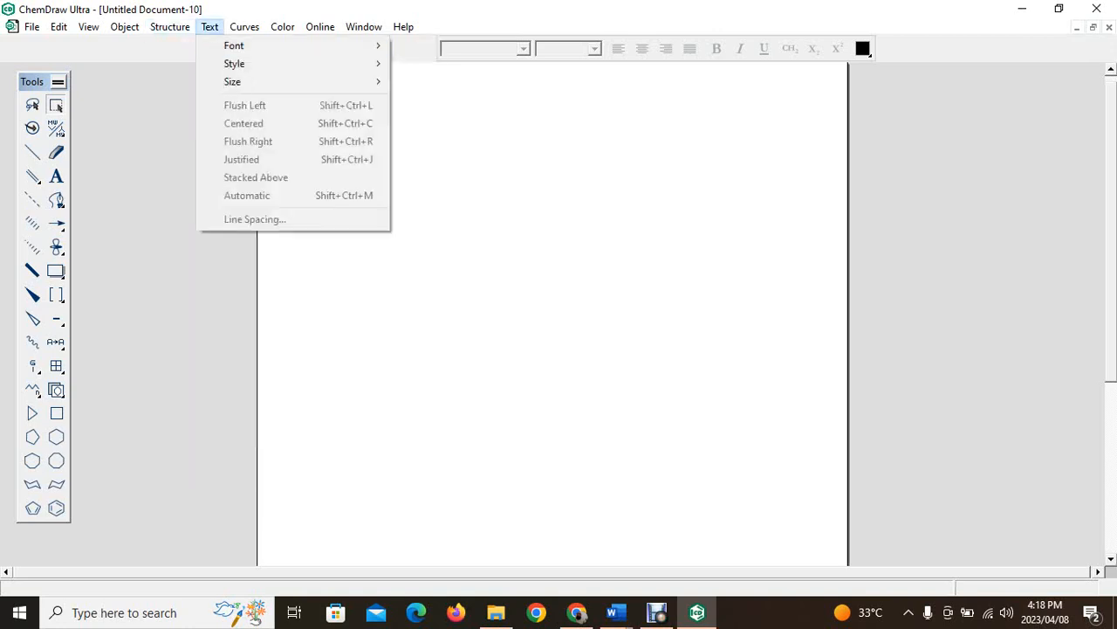
{"action": "mouse_move", "coordinate": [169, 27]}
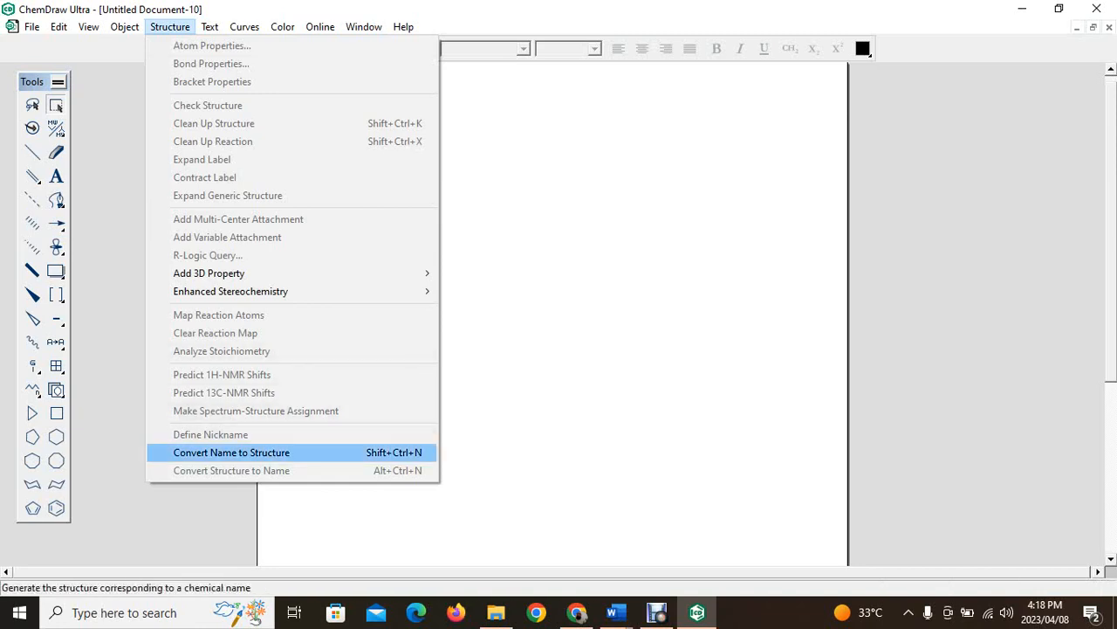
{"action": "left_click", "coordinate": [231, 453]}
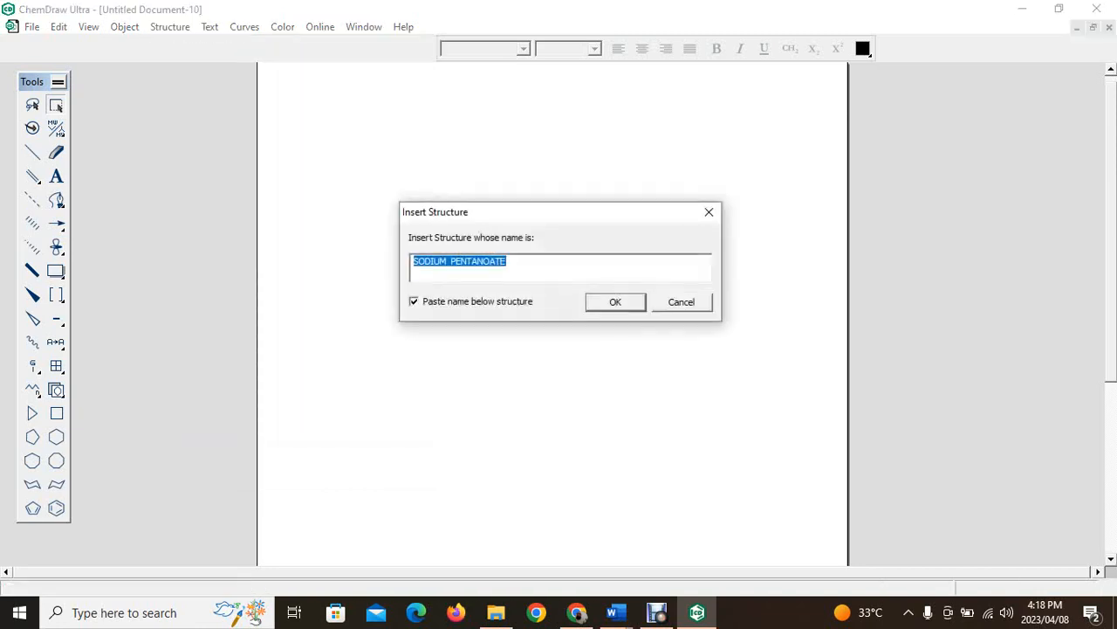
{"action": "key", "text": "BackSpace"}
{"action": "key", "text": "ctrl+v"}
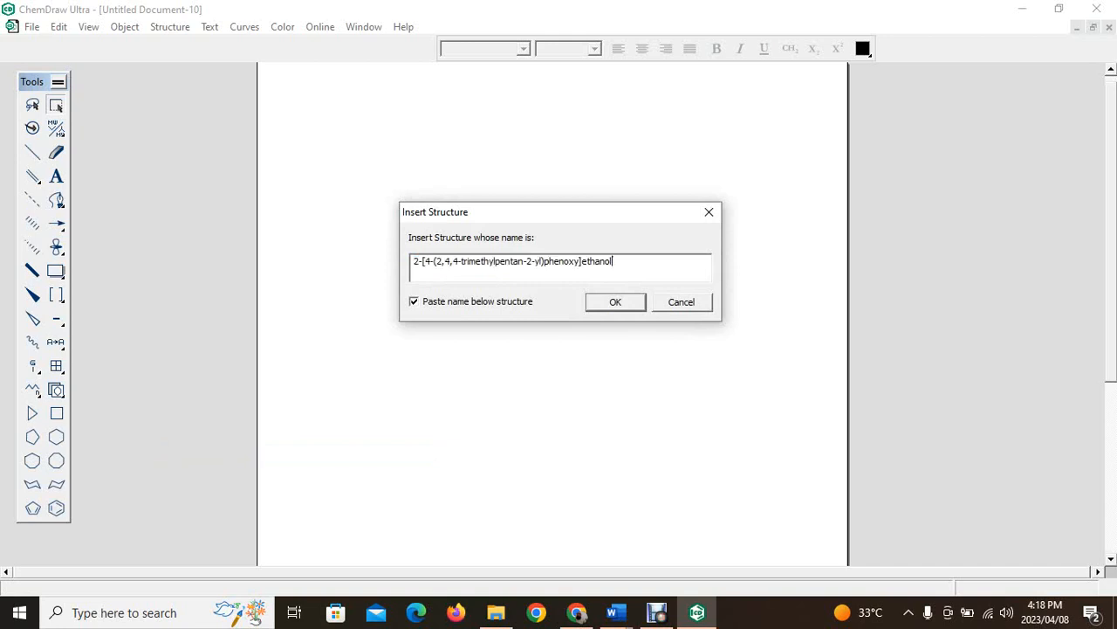
{"action": "key", "text": "Return"}
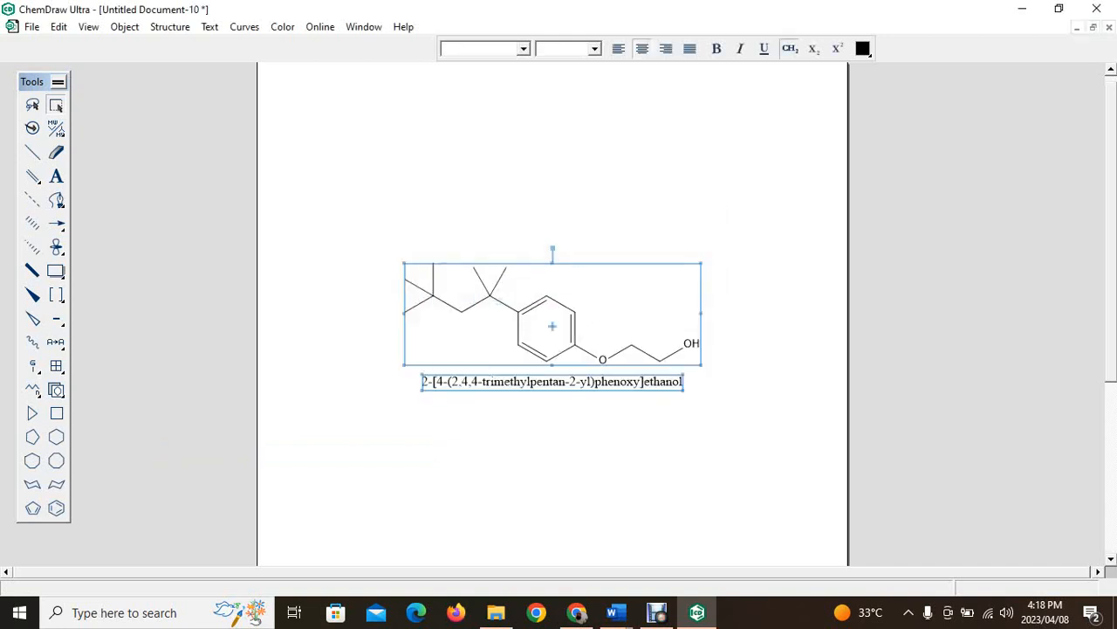
Erase the IUPAC name caption below the structure and discard the empty text box beside it.
{"action": "key", "text": "Escape"}
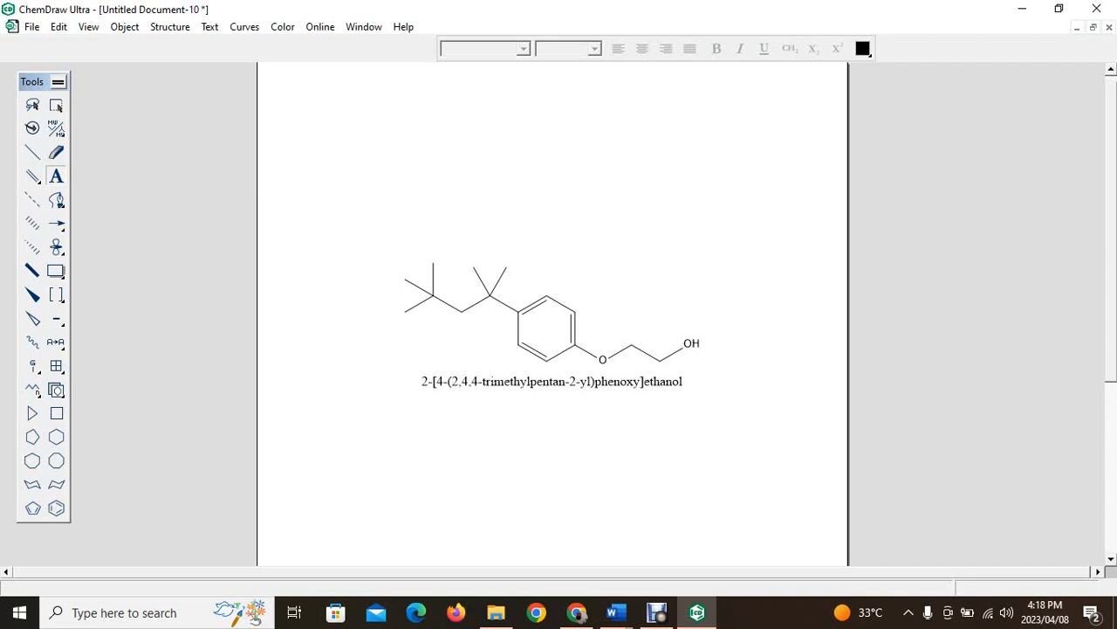
{"action": "left_click", "coordinate": [408, 385]}
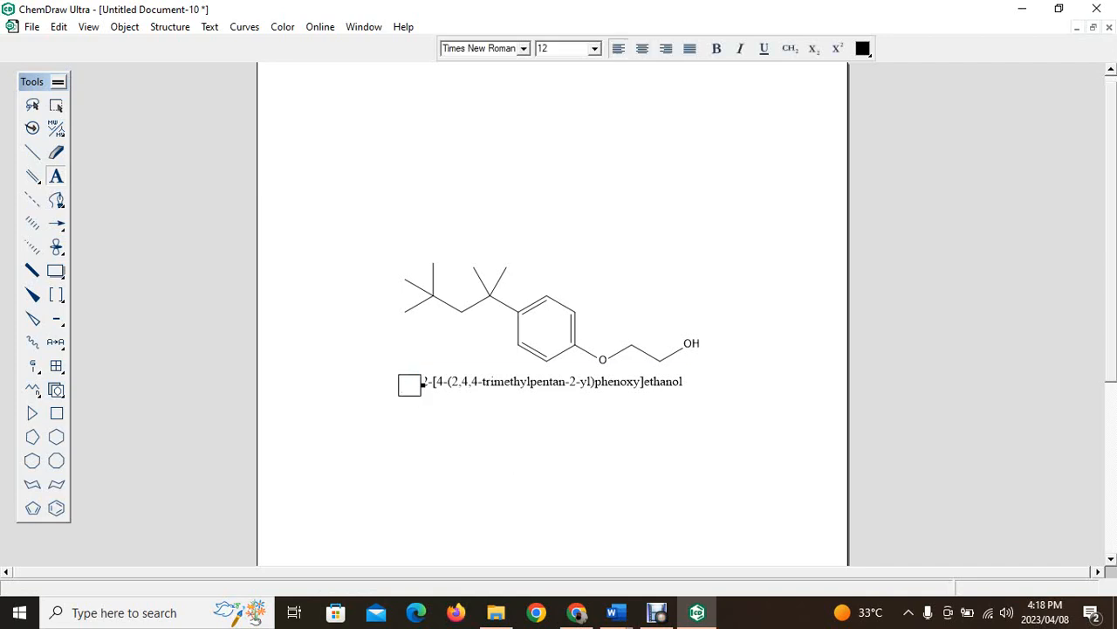
{"action": "left_click", "coordinate": [56, 152]}
{"action": "left_click", "coordinate": [552, 381]}
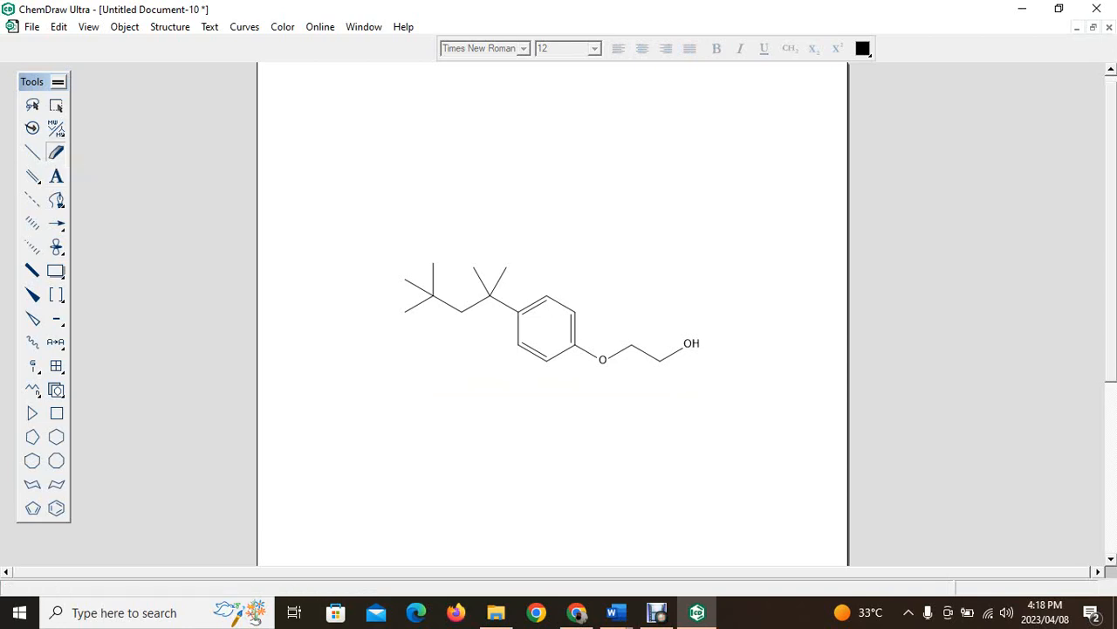
Shrink the whole structure until its label size is about 7.33, scaling the document's drawing and text settings along with it.
{"action": "key", "text": "ctrl+a"}
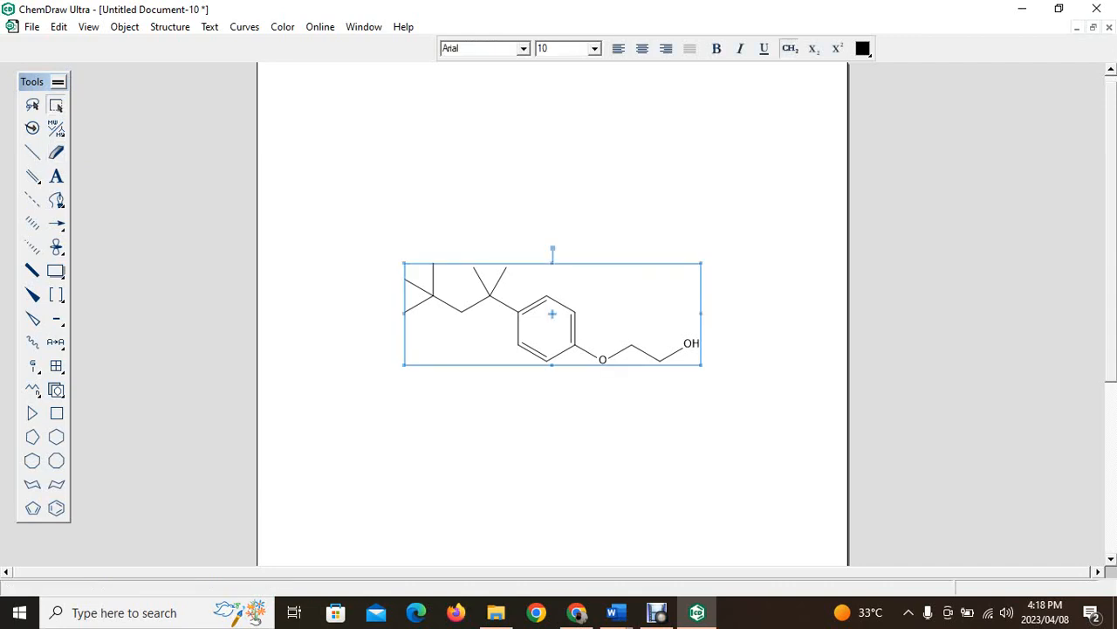
{"action": "key", "text": "ctrl+shift+k"}
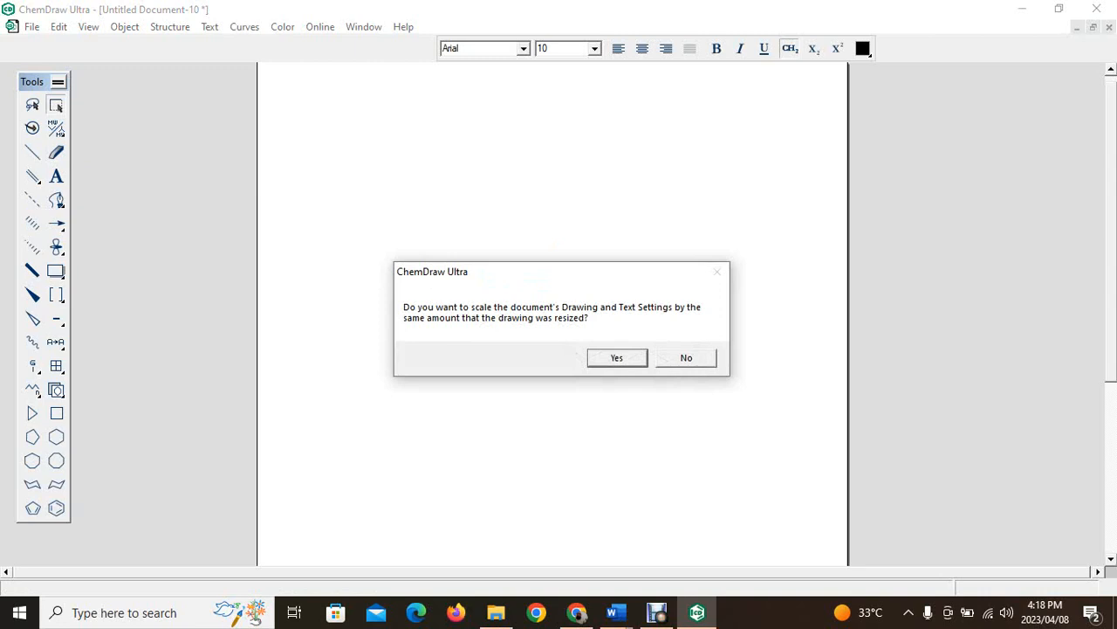
{"action": "key", "text": "Return"}
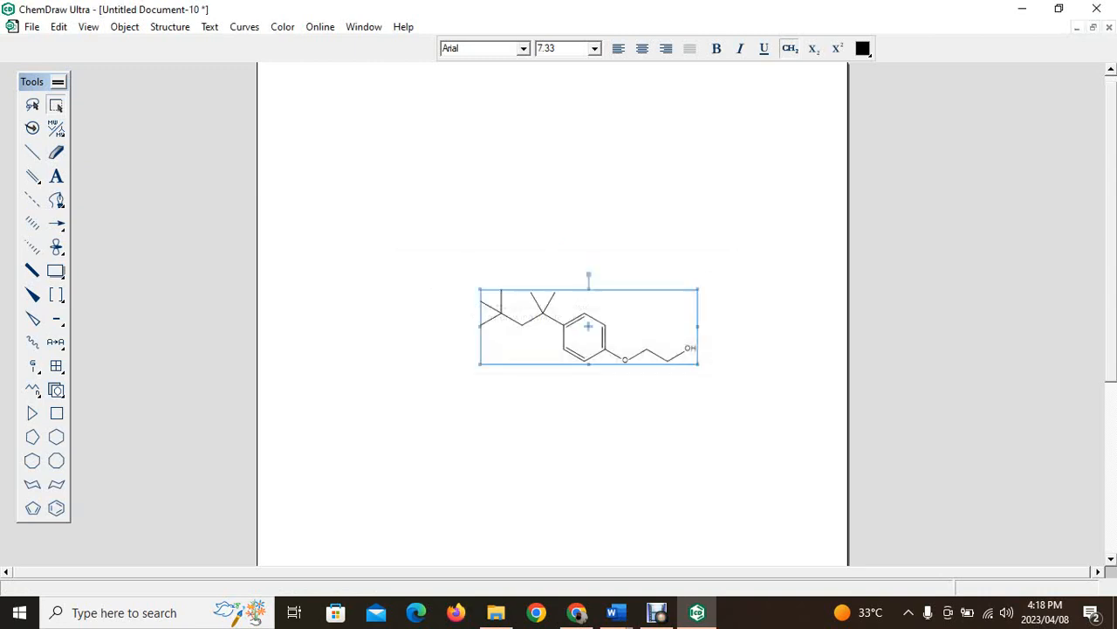
{"action": "key", "text": "Escape"}
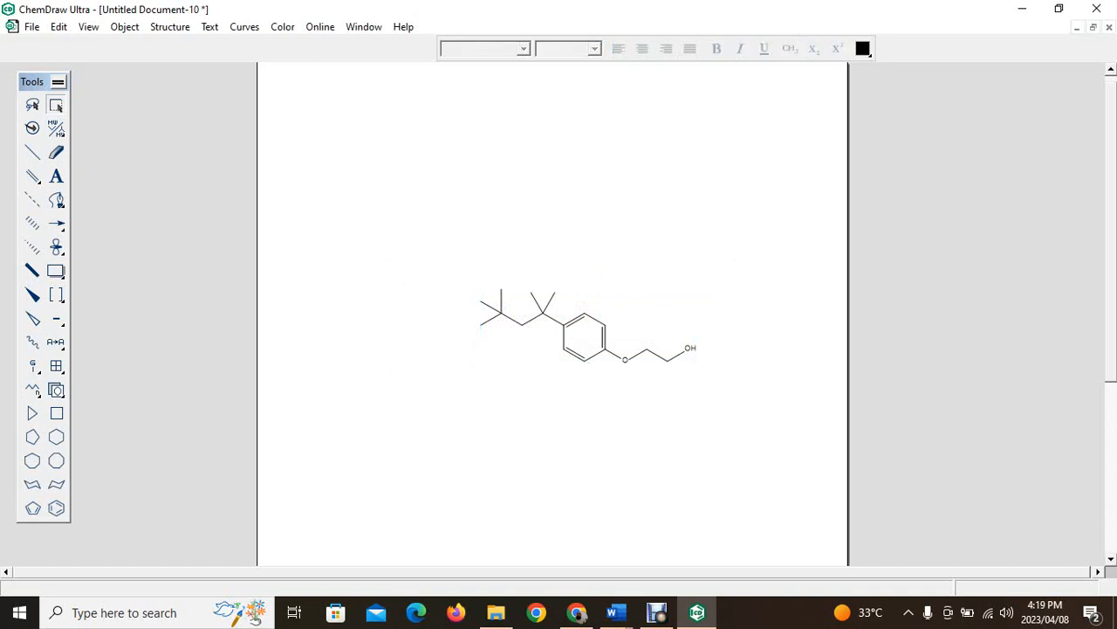
Shrink the structure further to a label size of about 5.45, again scaling the document's drawing and text settings.
{"action": "left_click_drag", "start_coordinate": [464, 253], "coordinate": [725, 376]}
{"action": "right_click", "coordinate": [611, 336]}
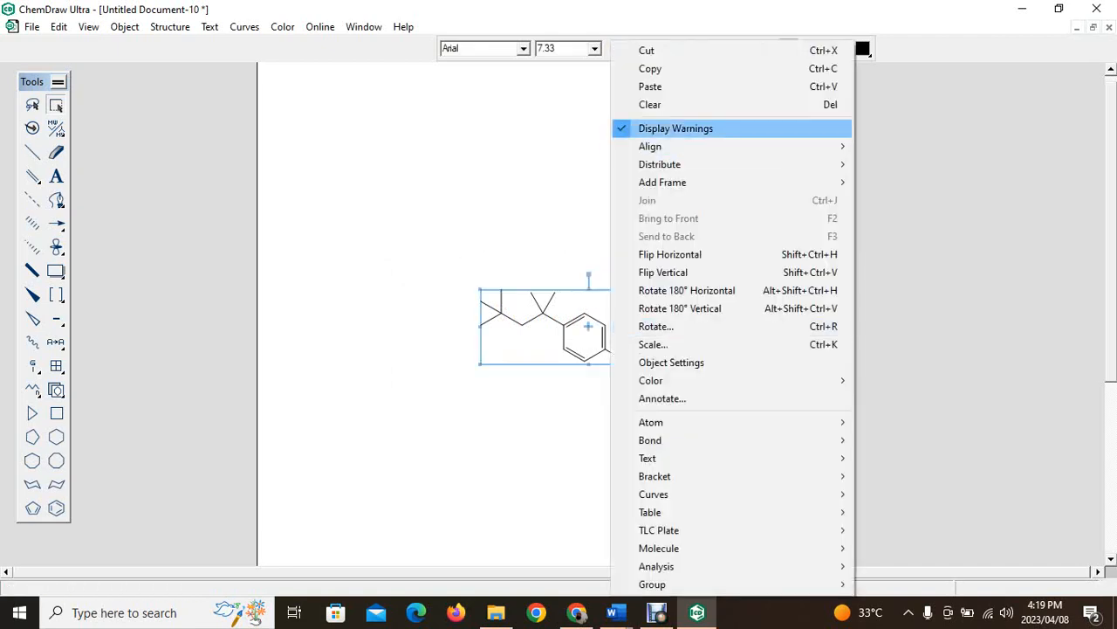
{"action": "left_click", "coordinate": [650, 68]}
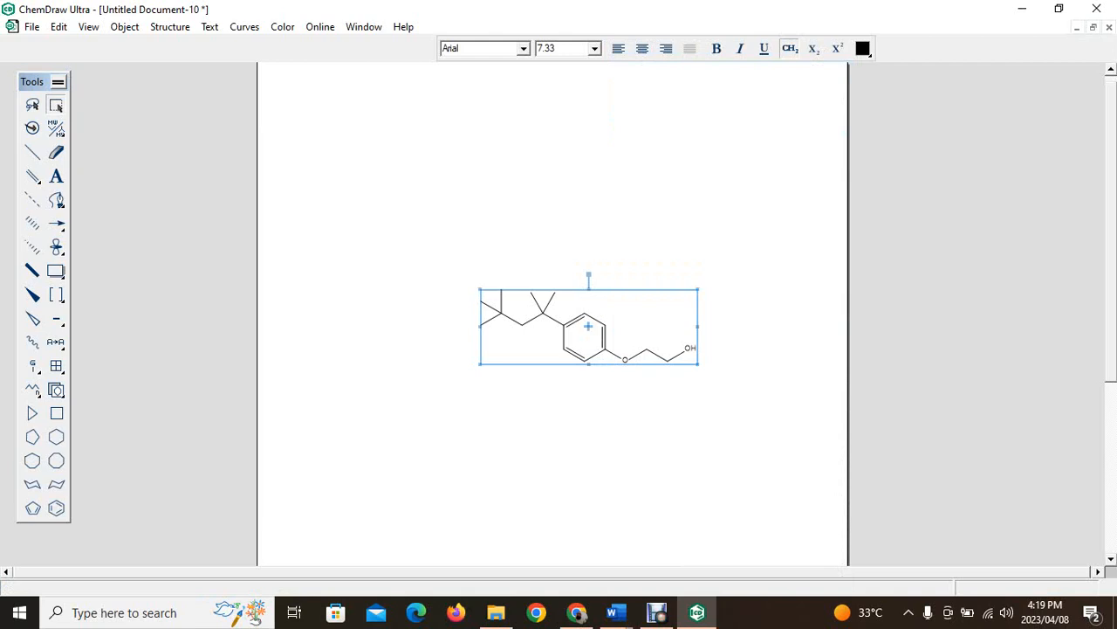
{"action": "left_click_drag", "start_coordinate": [480, 289], "coordinate": [532, 307]}
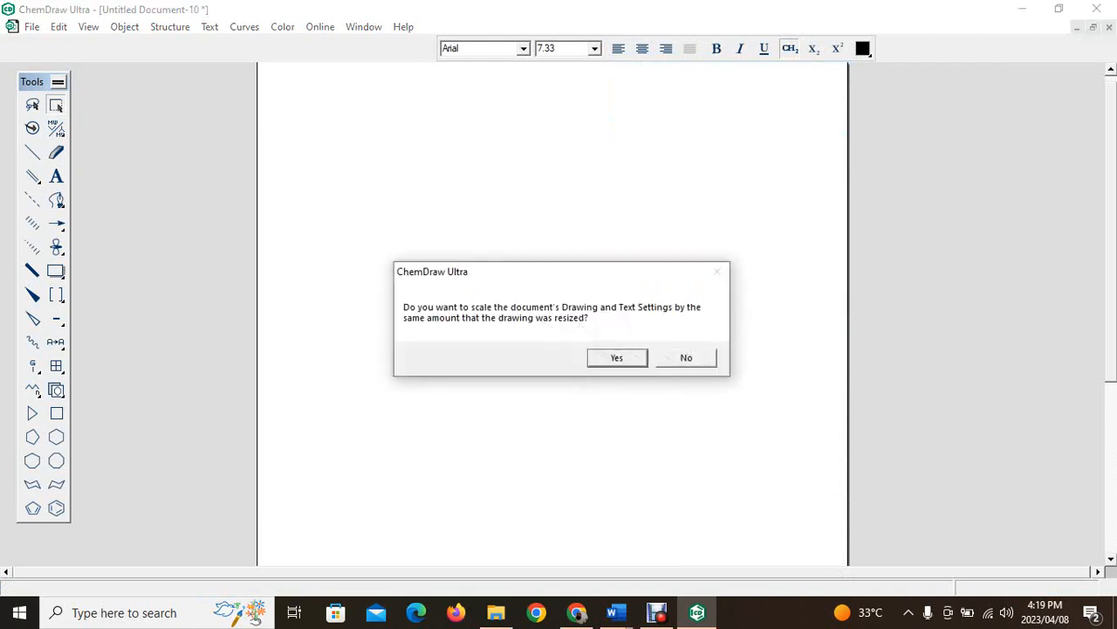
{"action": "left_click", "coordinate": [617, 357]}
Move the reduced structure to the right half of the page and copy it to the clipboard.
{"action": "left_click_drag", "start_coordinate": [616, 345], "coordinate": [661, 349]}
{"action": "right_click", "coordinate": [649, 341]}
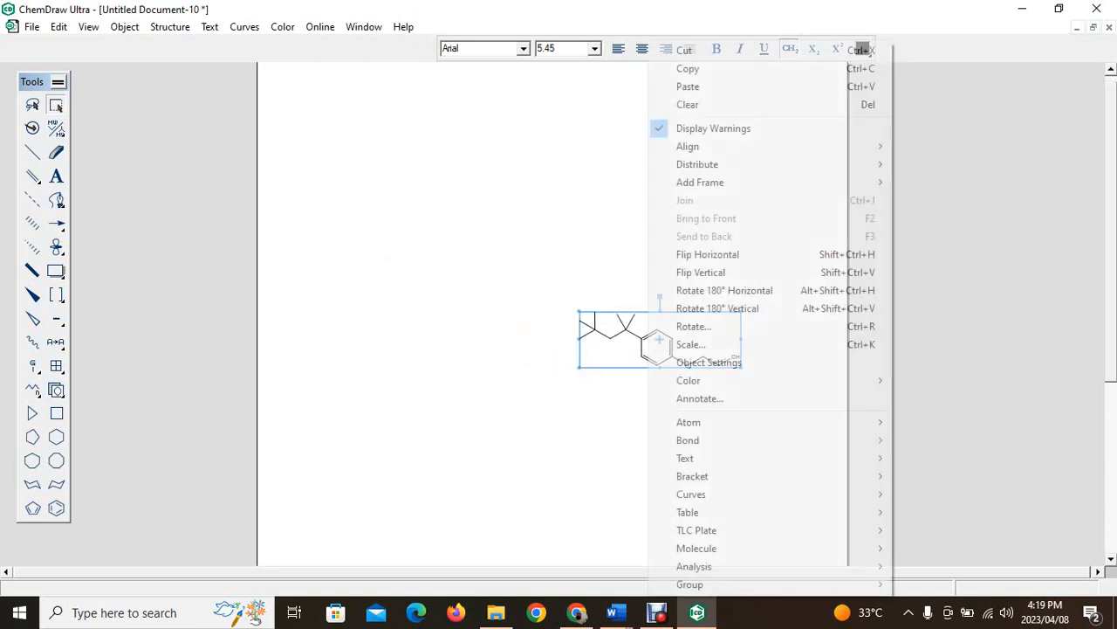
{"action": "left_click", "coordinate": [687, 68]}
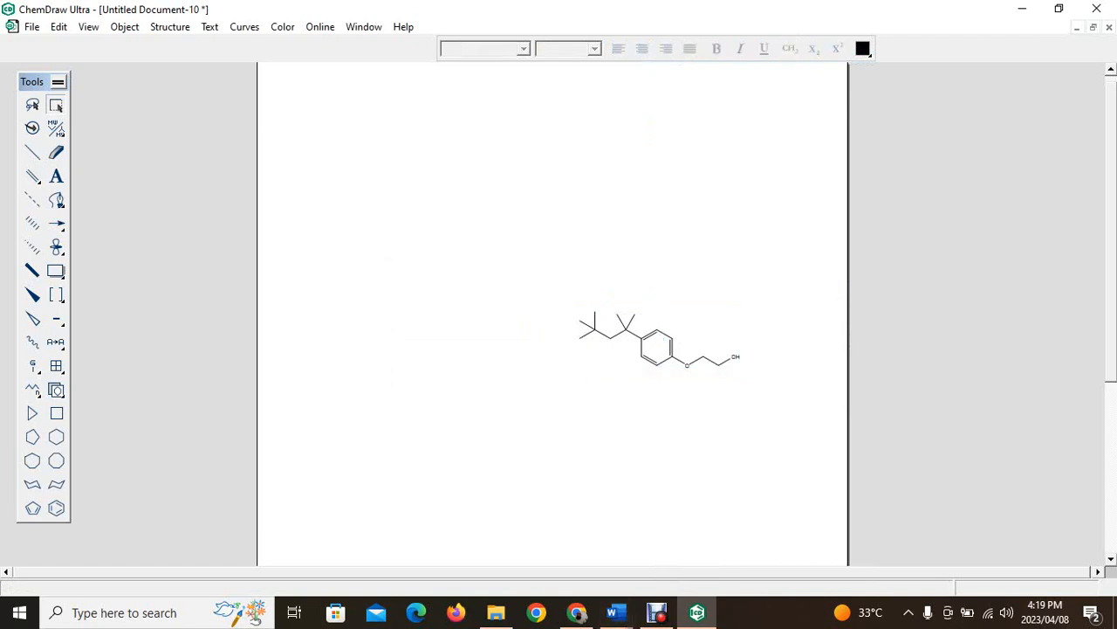
Paste a copy of the structure, rotate it upright with the OH end up, and place it above the first molecule's branched tail.
{"action": "key", "text": "ctrl+v"}
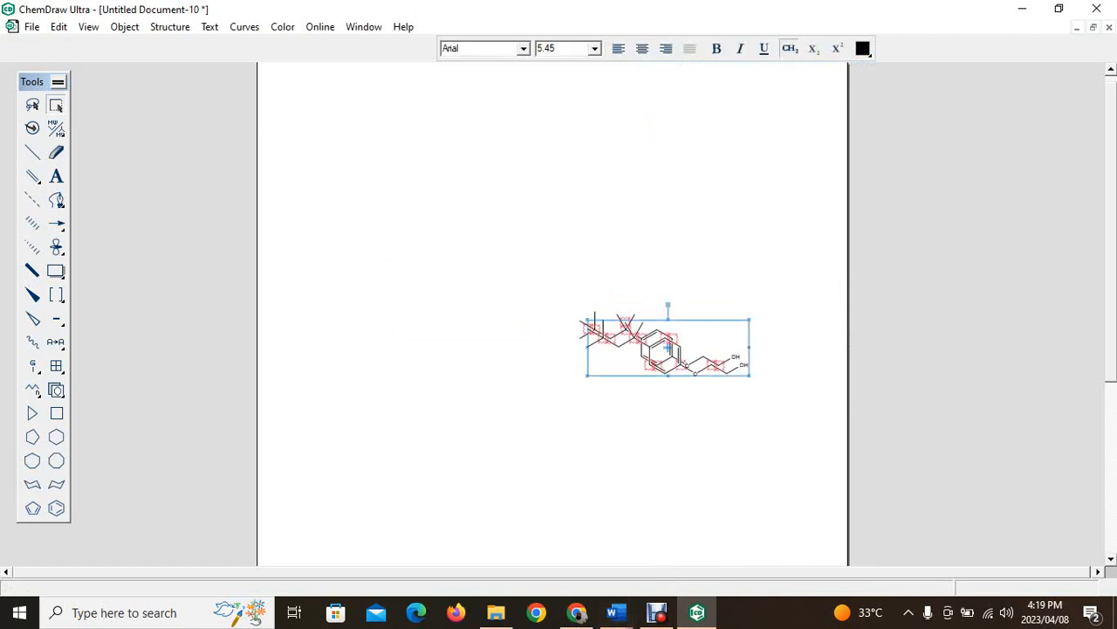
{"action": "left_click_drag", "start_coordinate": [668, 348], "coordinate": [490, 371]}
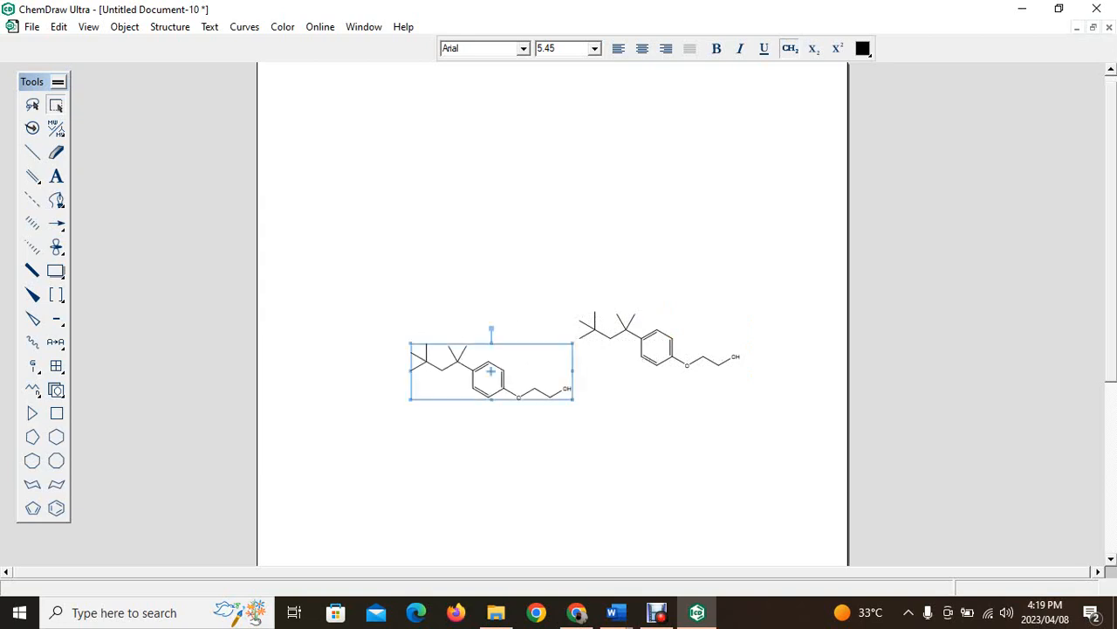
{"action": "left_click_drag", "start_coordinate": [491, 329], "coordinate": [524, 288]}
{"action": "left_click_drag", "start_coordinate": [495, 373], "coordinate": [570, 256]}
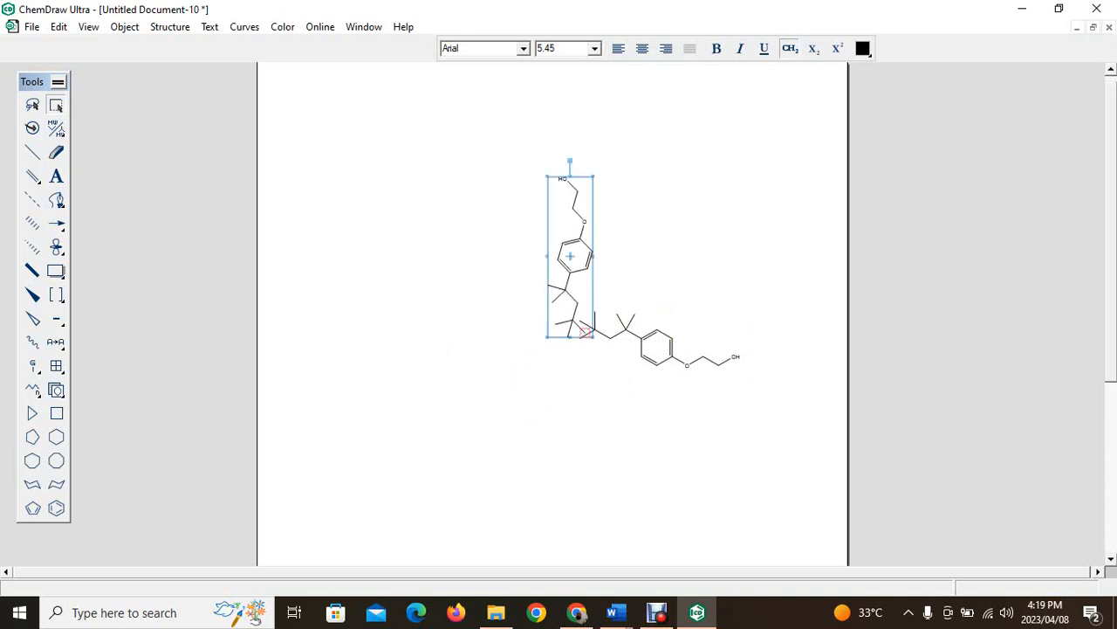
Paste another copy, rotate it so the OH end points left, and place it opposite the first molecule with its tail toward the centre.
{"action": "key", "text": "ctrl+v"}
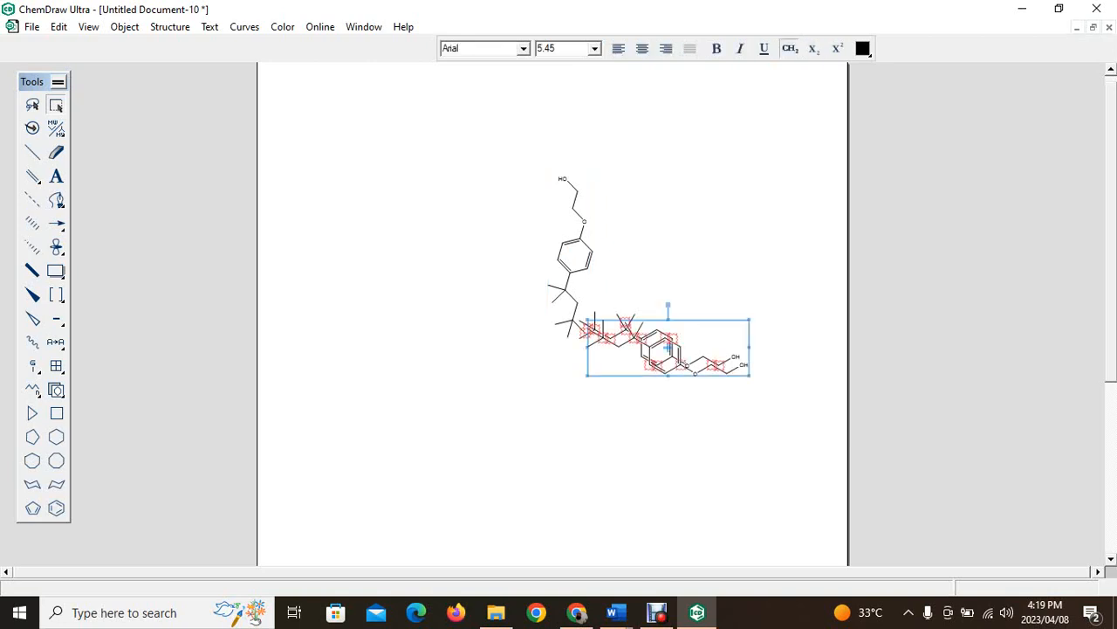
{"action": "left_click_drag", "start_coordinate": [667, 347], "coordinate": [626, 386]}
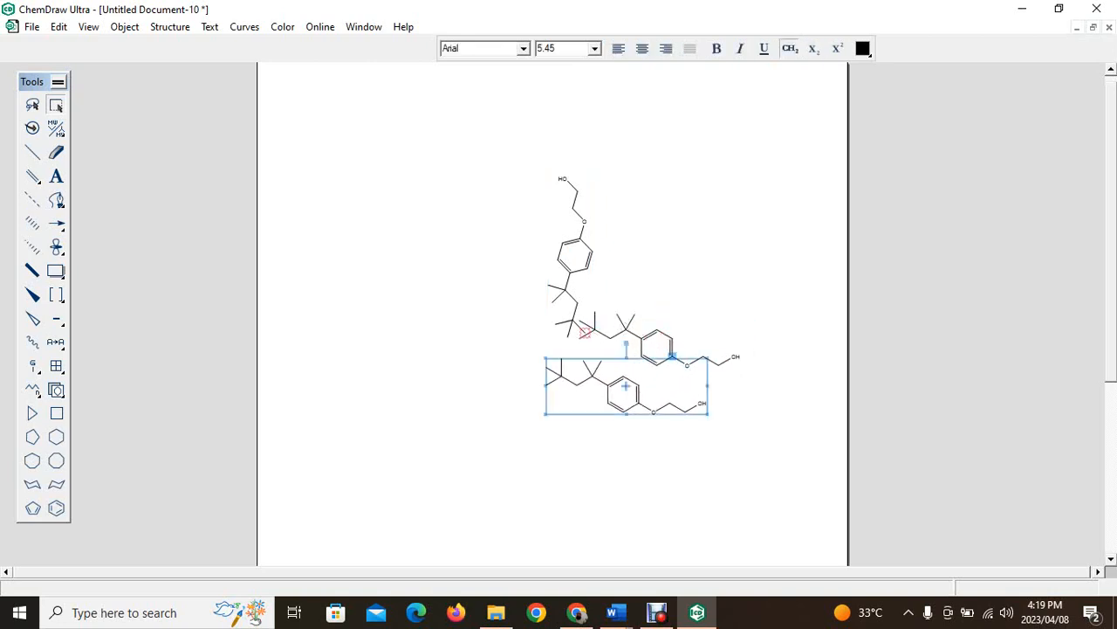
{"action": "left_click_drag", "start_coordinate": [626, 345], "coordinate": [709, 358]}
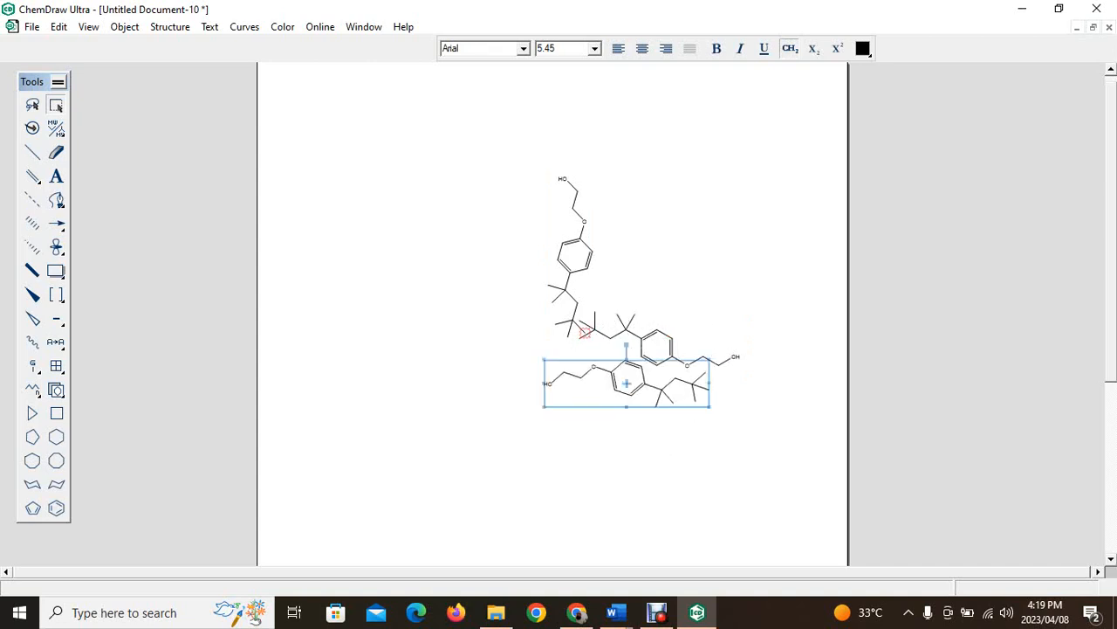
{"action": "left_click_drag", "start_coordinate": [626, 383], "coordinate": [473, 323]}
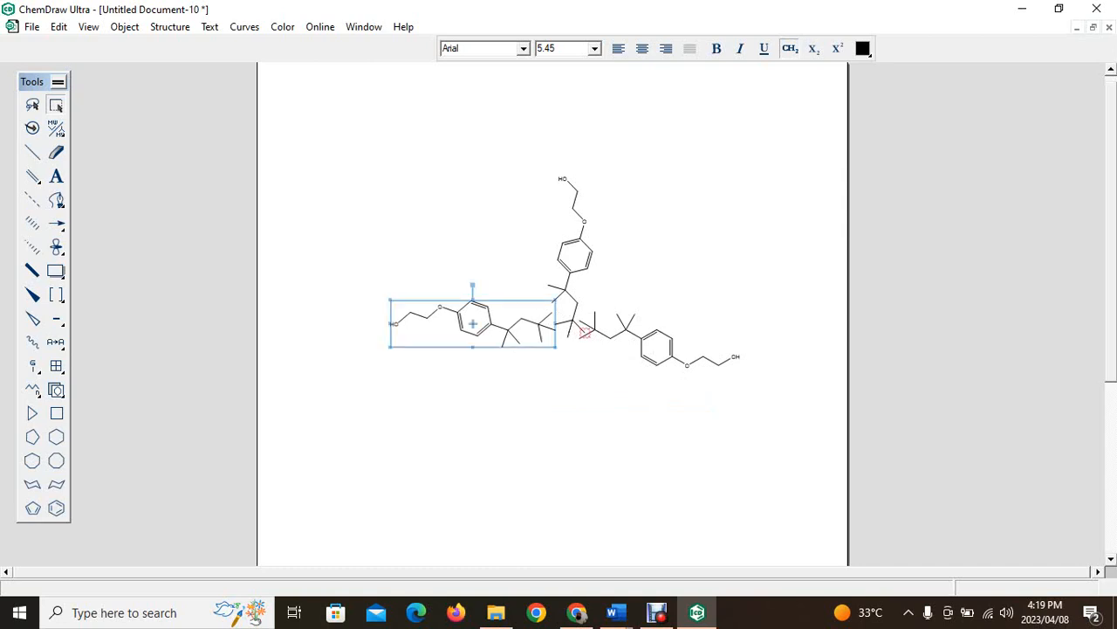
{"action": "key", "text": "Escape"}
{"action": "key", "text": "ctrl+v"}
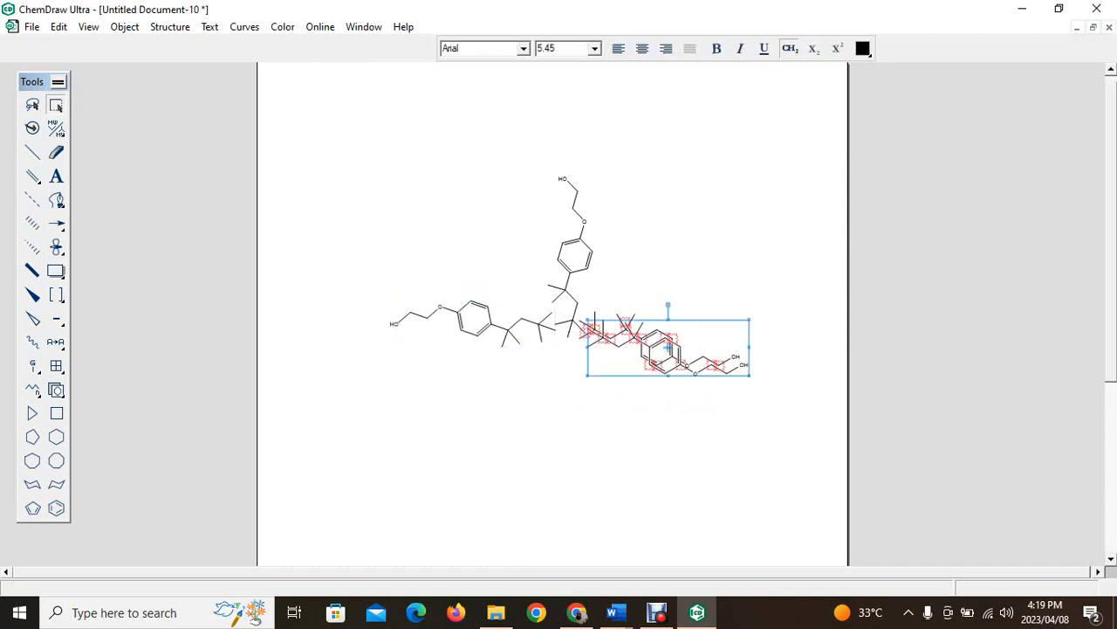
{"action": "left_click_drag", "start_coordinate": [672, 338], "coordinate": [602, 402]}
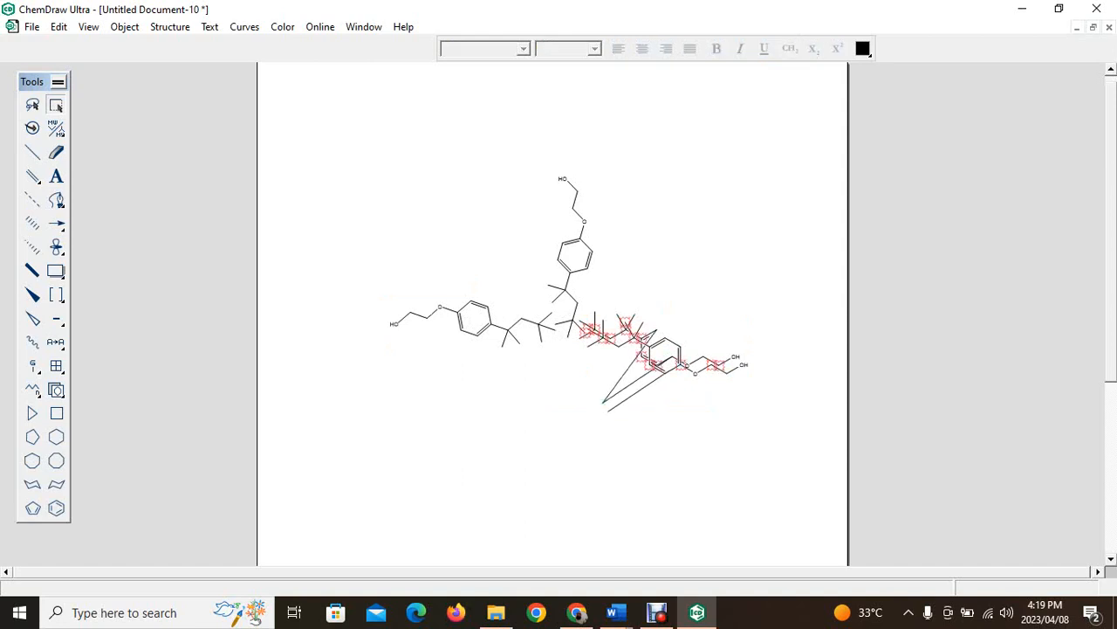
{"action": "key", "text": "ctrl+z"}
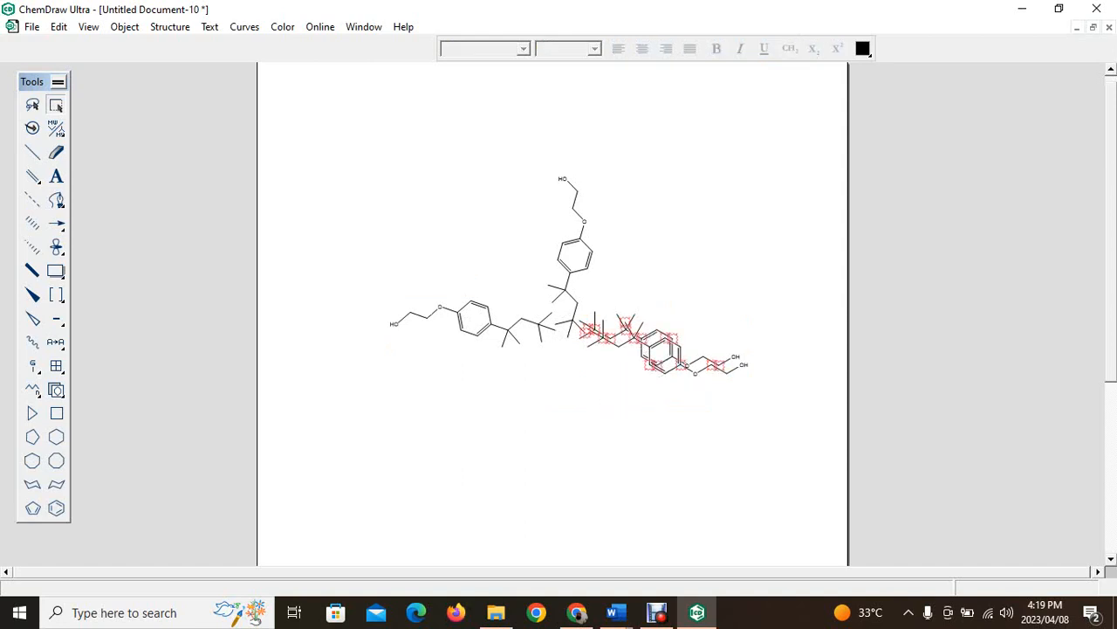
{"action": "key", "text": "ctrl+z"}
Paste a copy of the structure, rotate it so the OH end points down, and place it below the centre with its tail inward.
{"action": "key", "text": "ctrl+v"}
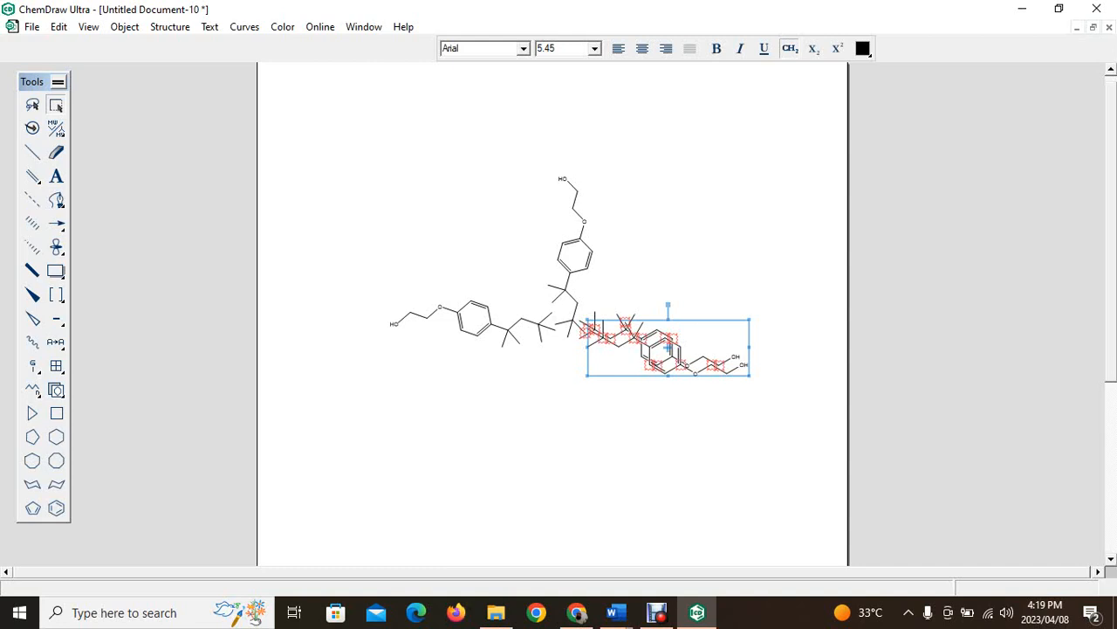
{"action": "left_click_drag", "start_coordinate": [668, 347], "coordinate": [580, 400]}
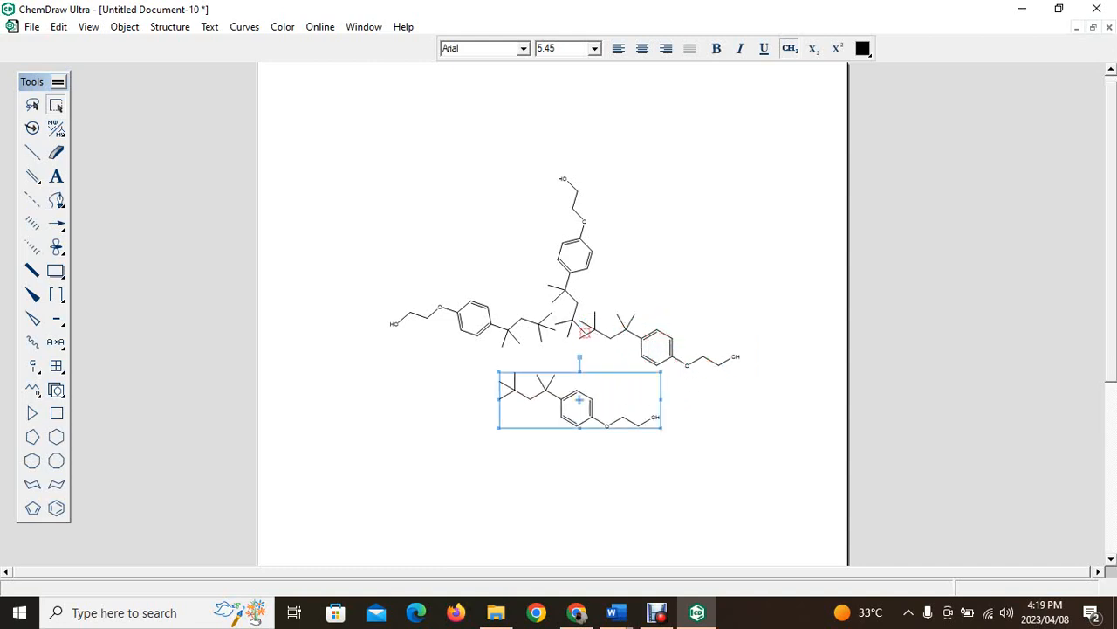
{"action": "left_click_drag", "start_coordinate": [580, 356], "coordinate": [624, 399]}
{"action": "left_click_drag", "start_coordinate": [596, 325], "coordinate": [599, 326]}
{"action": "left_click_drag", "start_coordinate": [577, 398], "coordinate": [556, 415]}
{"action": "key", "text": "Escape"}
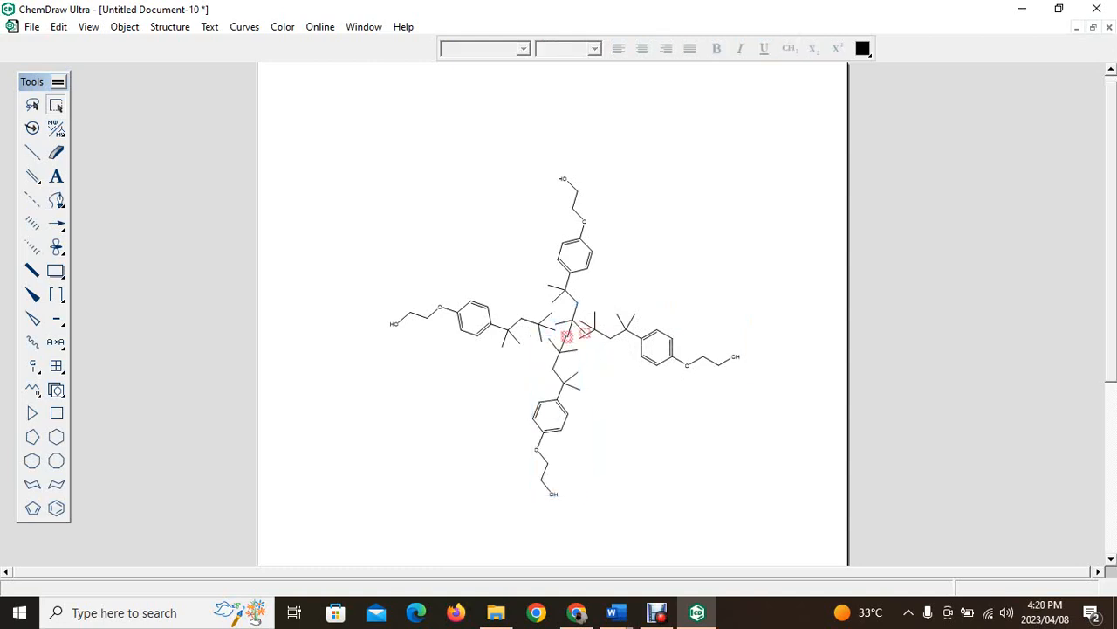
{"action": "key", "text": "ctrl+v"}
{"action": "key", "text": "Escape"}
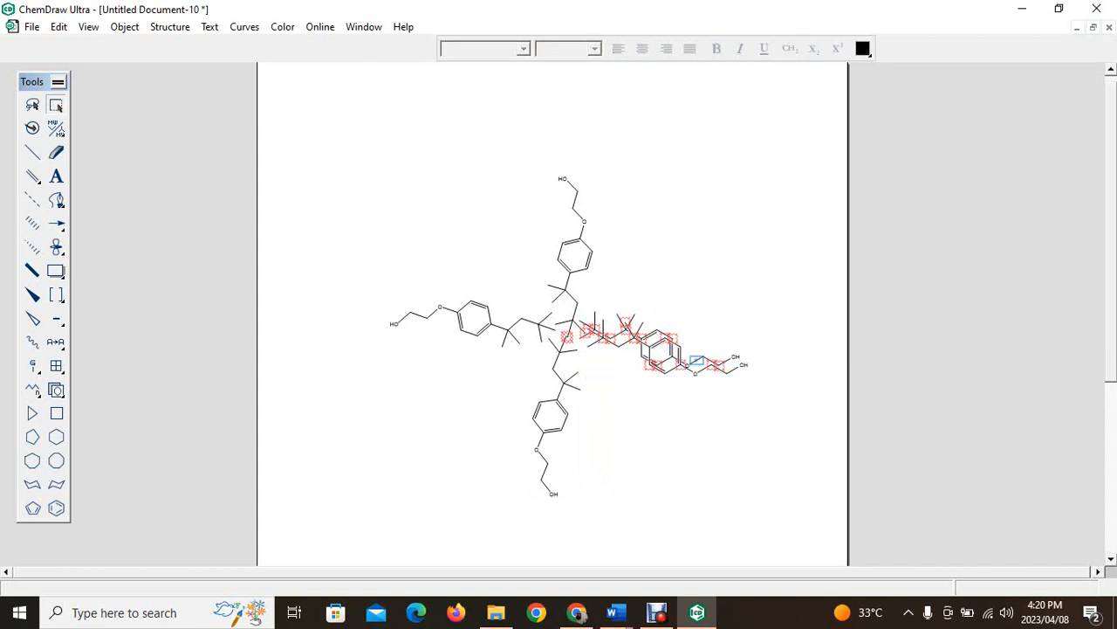
{"action": "key", "text": "ctrl+z"}
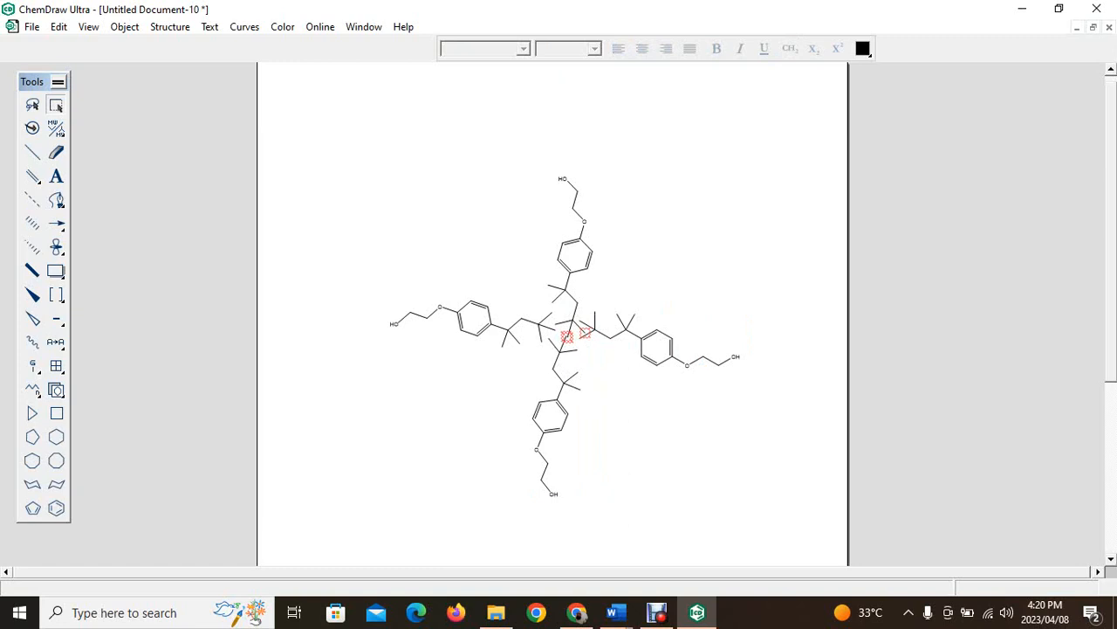
Paste another copy, rotate it so the OH end points diagonally up and right, and fit it between the upper and right-hand molecules.
{"action": "key", "text": "ctrl+v"}
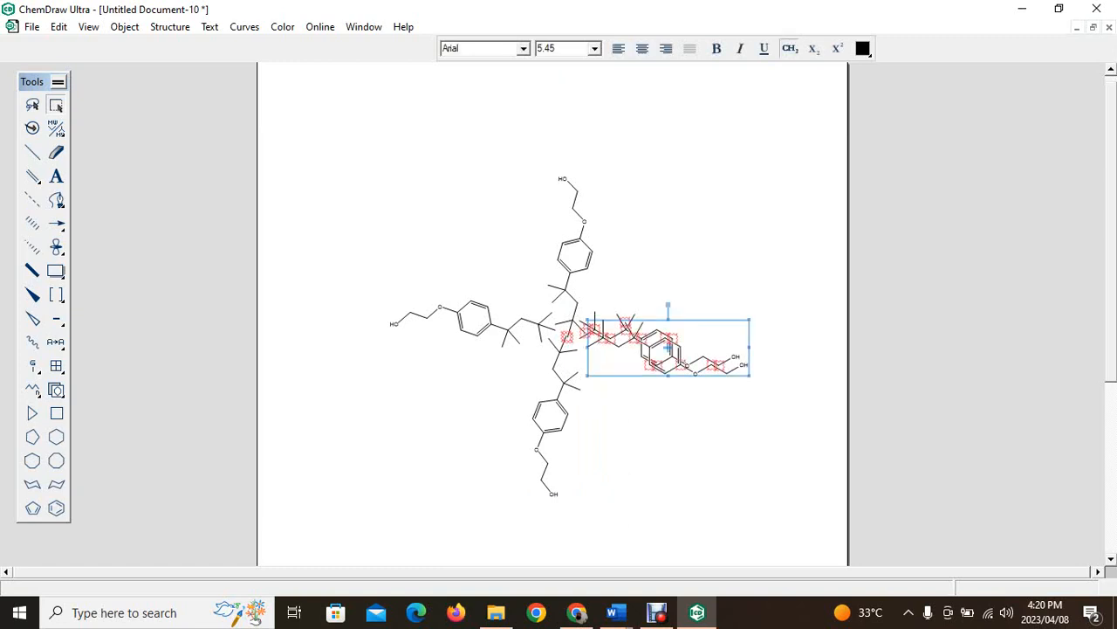
{"action": "left_click_drag", "start_coordinate": [668, 347], "coordinate": [695, 264]}
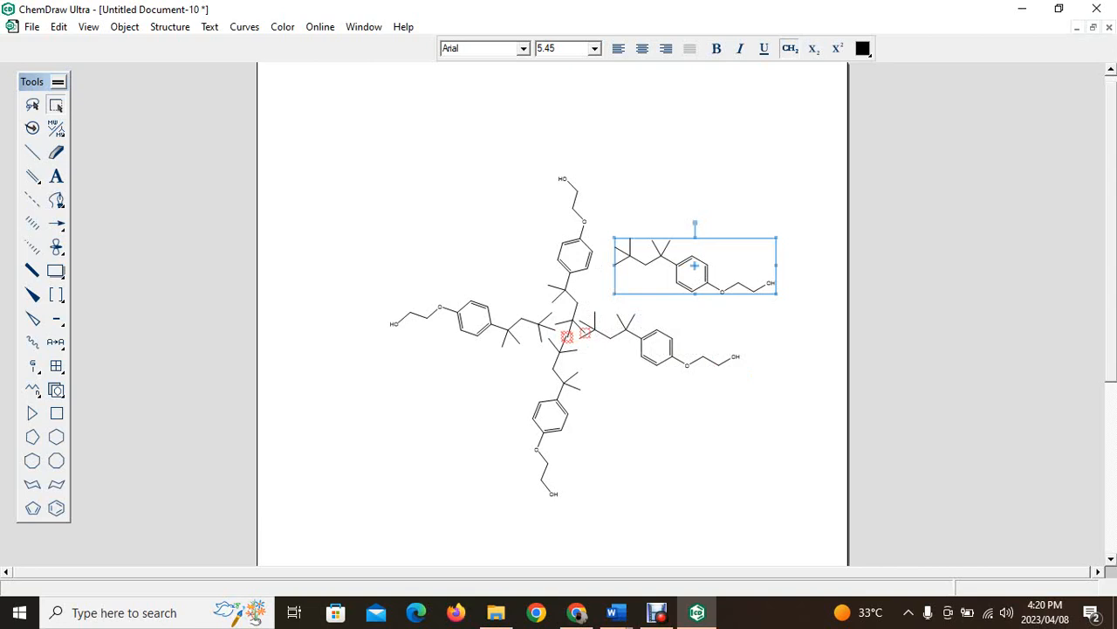
{"action": "left_click_drag", "start_coordinate": [695, 222], "coordinate": [664, 237]}
{"action": "left_click_drag", "start_coordinate": [695, 272], "coordinate": [637, 284]}
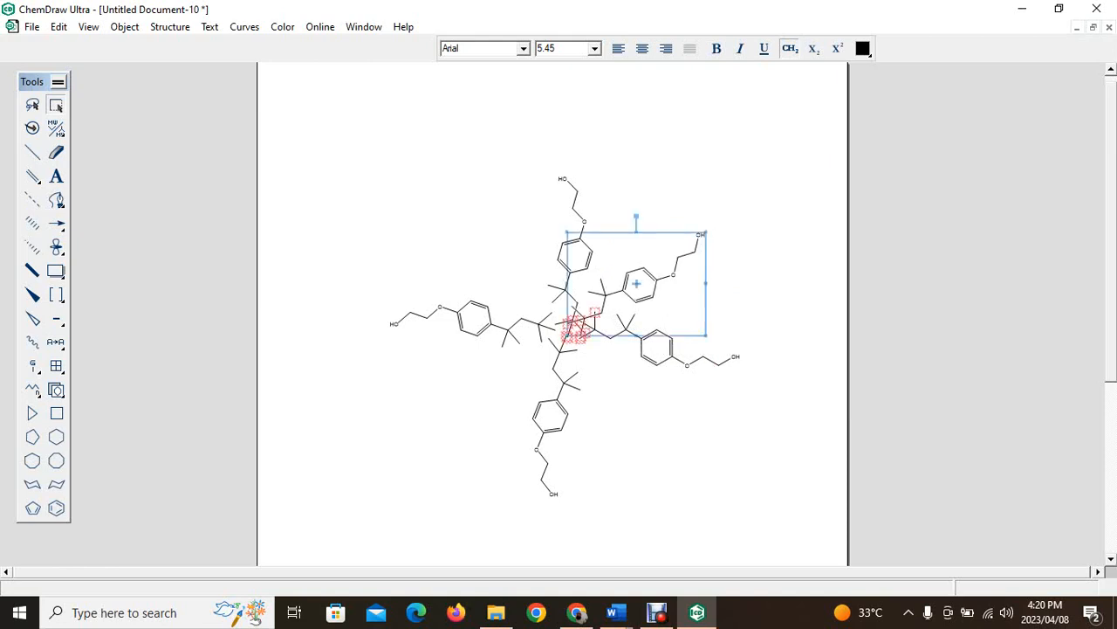
{"action": "key", "text": "Escape"}
Paste another copy, rotate it so the OH end points diagonally down and right, and fit it between the right-hand and lower molecules.
{"action": "key", "text": "ctrl+v"}
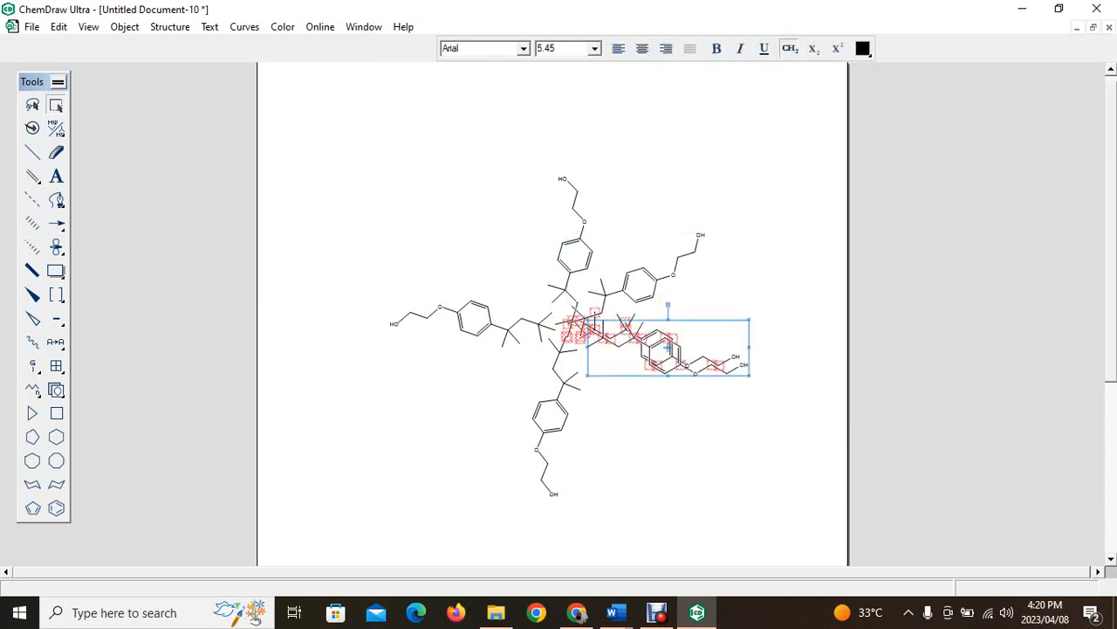
{"action": "left_click_drag", "start_coordinate": [668, 347], "coordinate": [666, 395]}
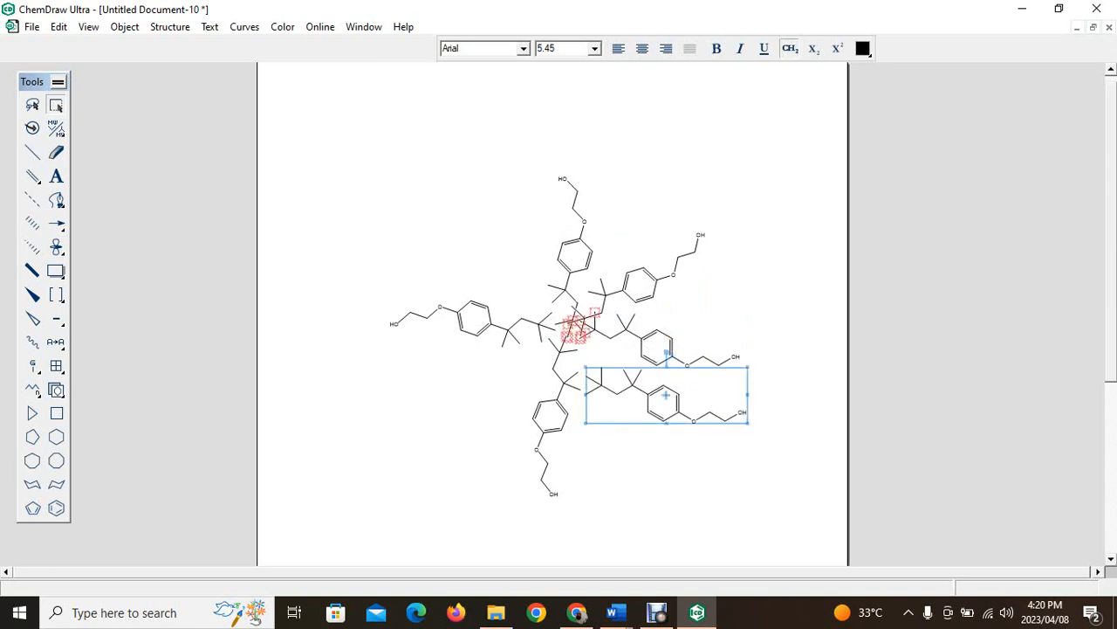
{"action": "left_click_drag", "start_coordinate": [667, 354], "coordinate": [734, 342]}
{"action": "left_click_drag", "start_coordinate": [661, 402], "coordinate": [629, 395]}
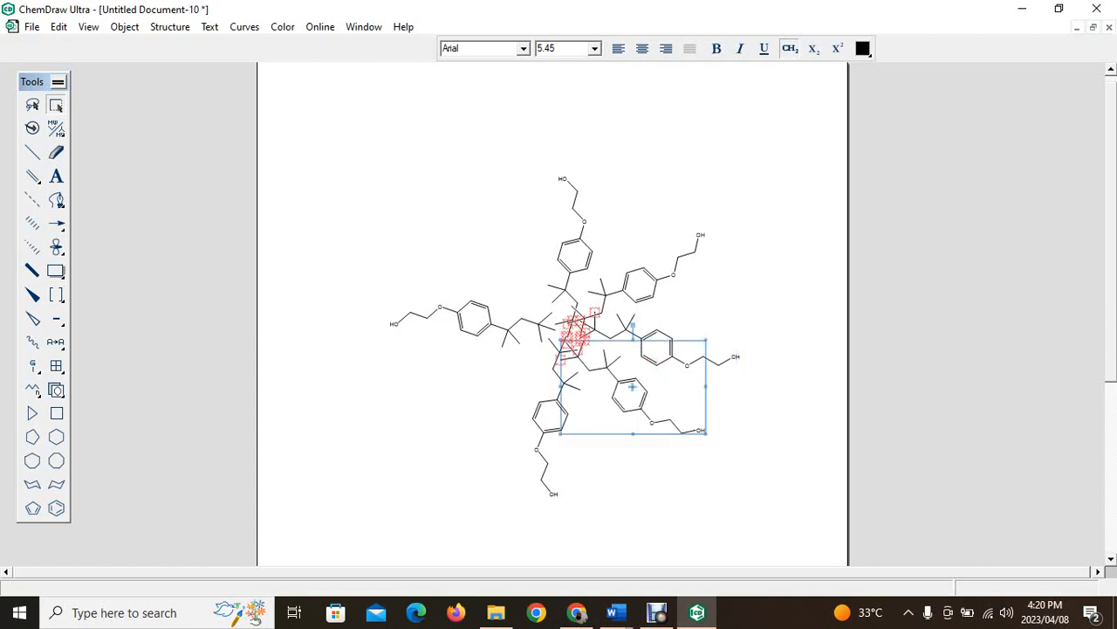
{"action": "left_click_drag", "start_coordinate": [633, 325], "coordinate": [643, 326]}
Add a copy rotated with its OH end diagonally up and left, and fit it between the upper and left-hand molecules, tail at the centre.
{"action": "left_click_drag", "start_coordinate": [628, 395], "coordinate": [438, 179]}
{"action": "left_click_drag", "start_coordinate": [439, 137], "coordinate": [517, 126]}
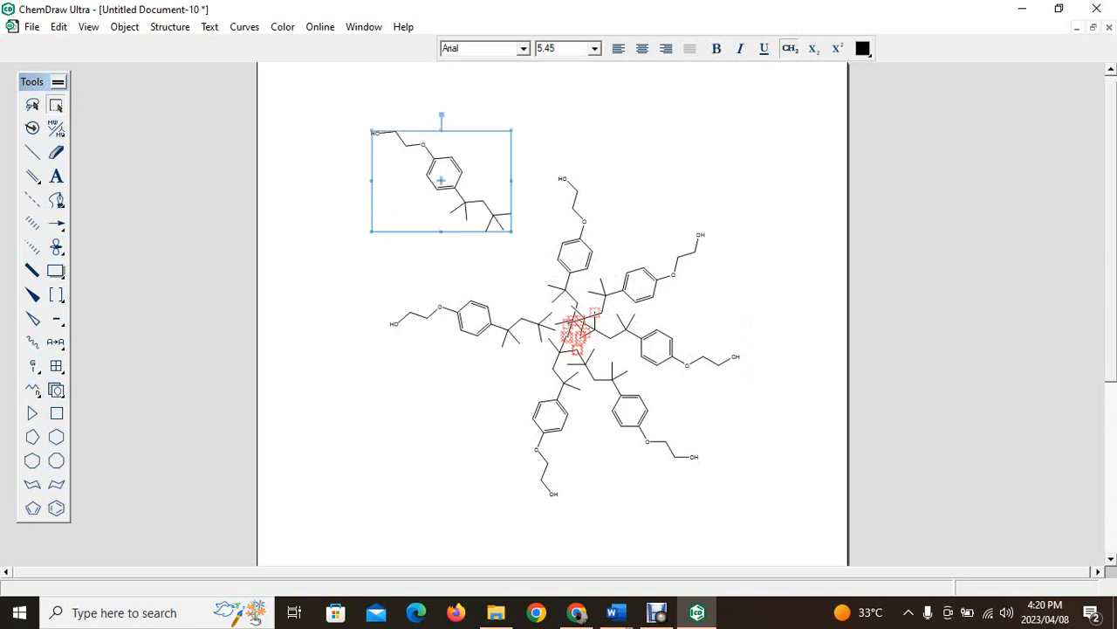
{"action": "left_click_drag", "start_coordinate": [441, 180], "coordinate": [482, 243]}
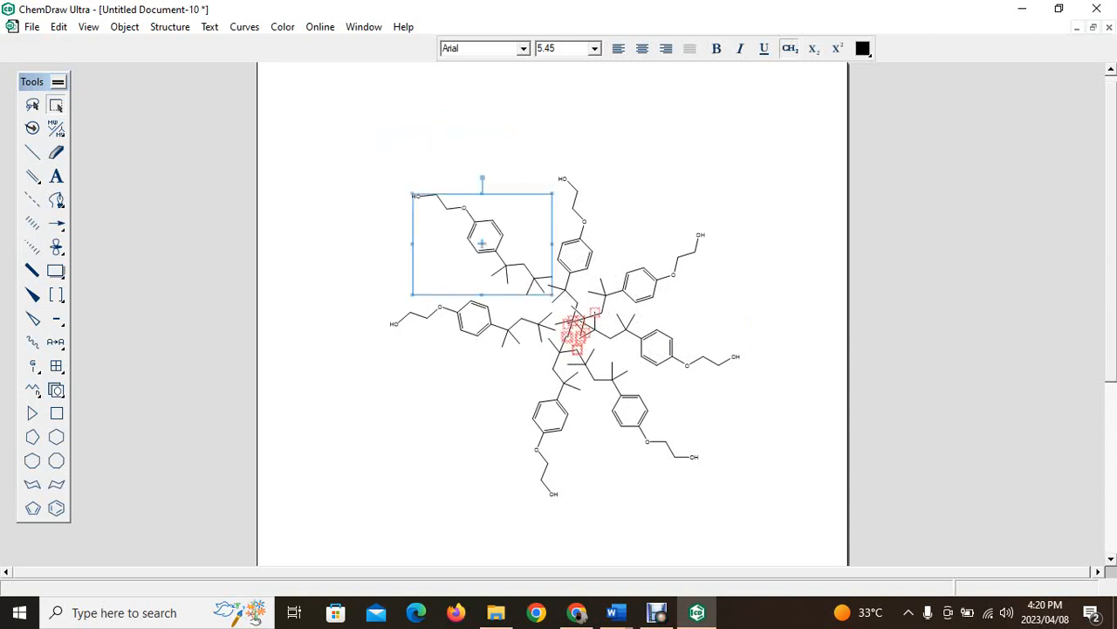
{"action": "key", "text": "Escape"}
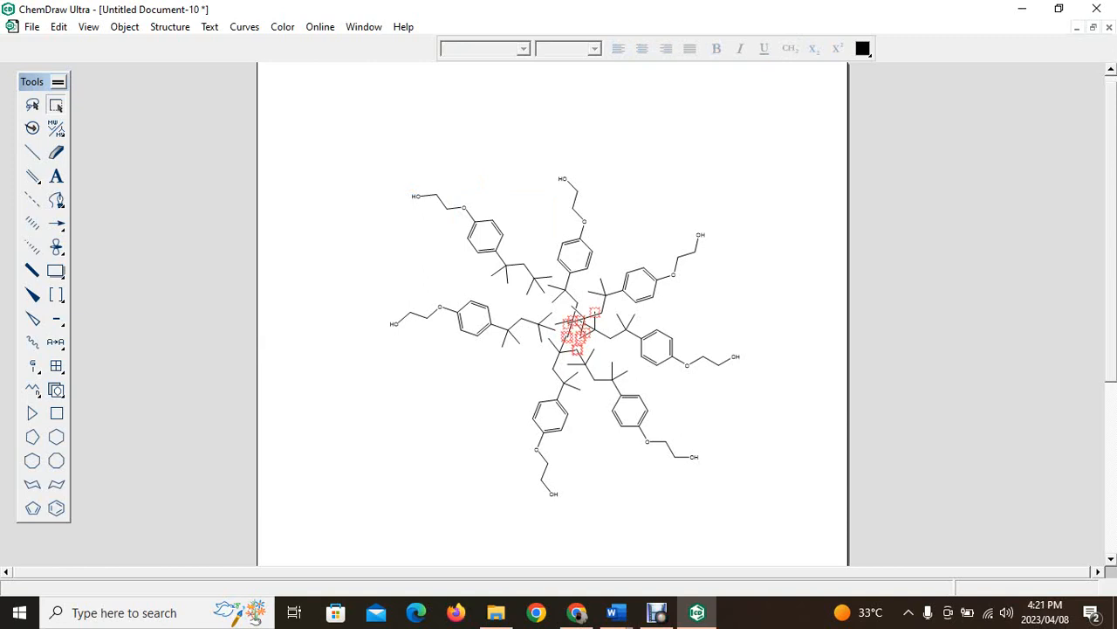
{"action": "left_click_drag", "start_coordinate": [576, 332], "coordinate": [505, 262]}
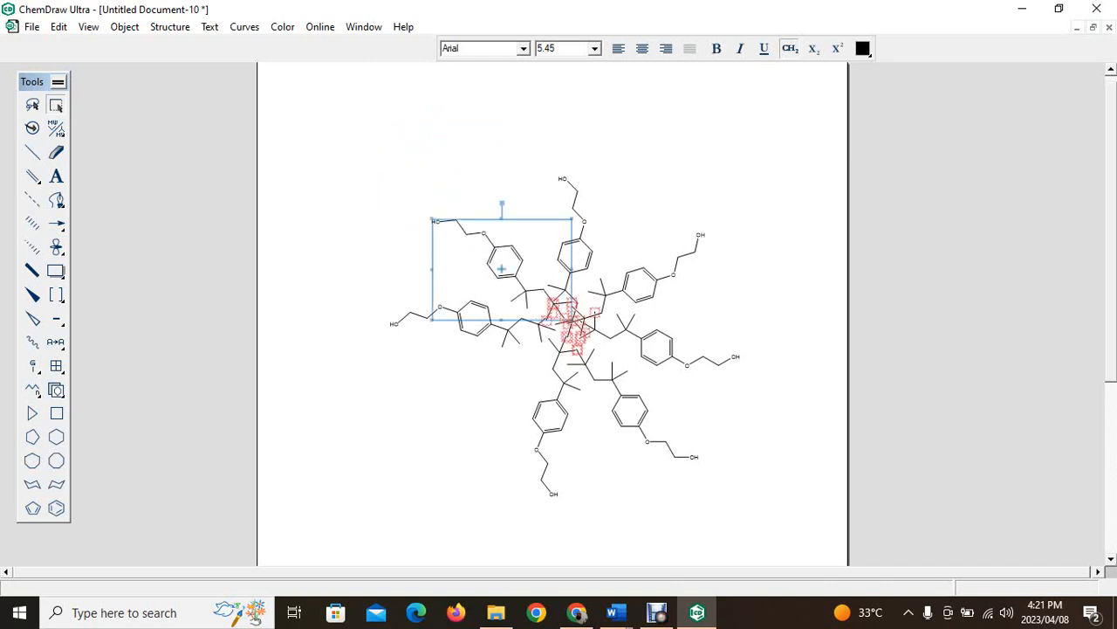
{"action": "key", "text": "Escape"}
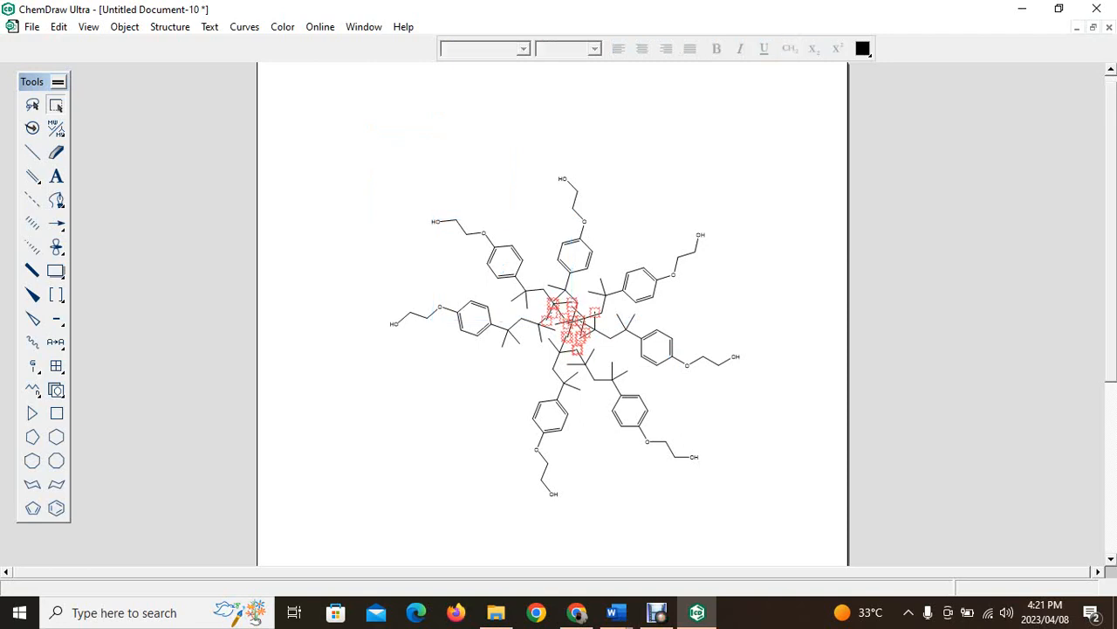
Paste another copy, rotate it so the OH end points diagonally down and left, and fit it between the left-hand and lower molecules.
{"action": "key", "text": "ctrl+v"}
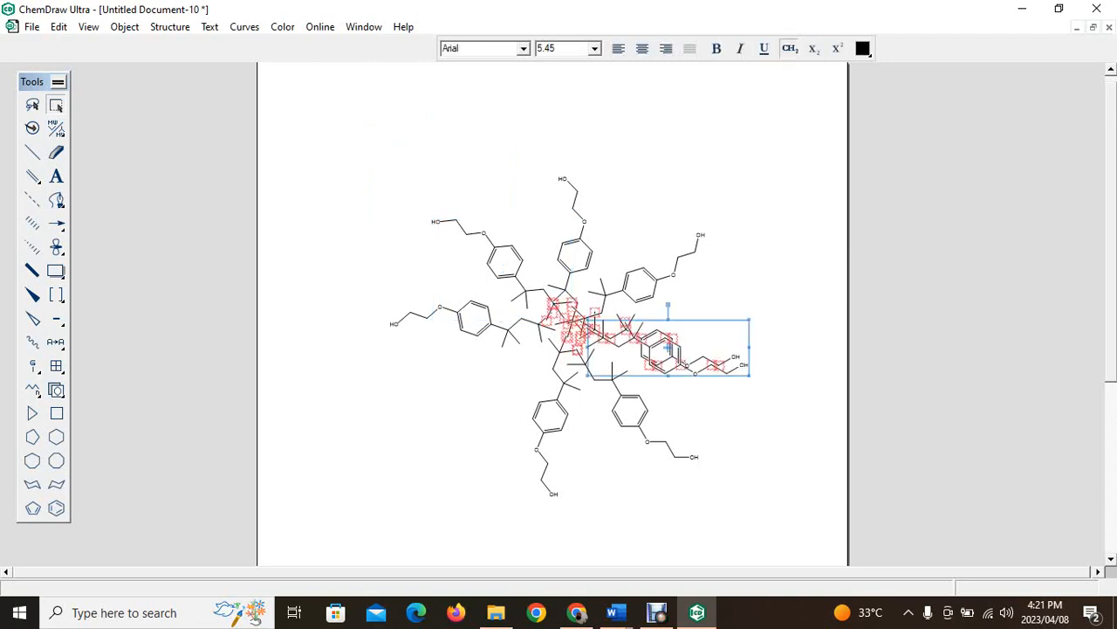
{"action": "left_click_drag", "start_coordinate": [668, 348], "coordinate": [441, 437]}
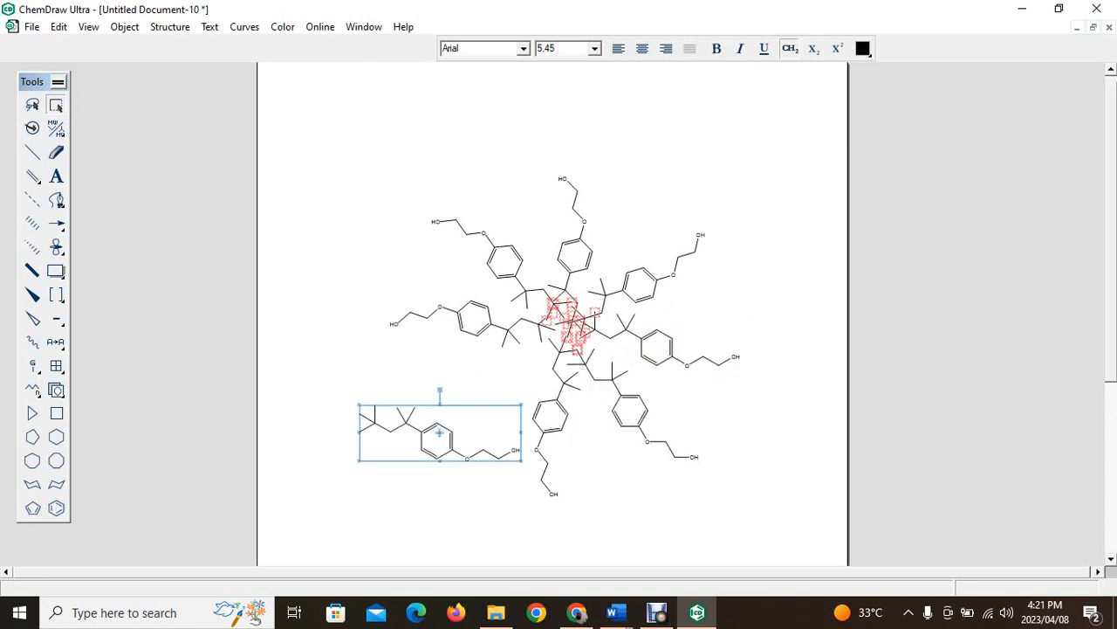
{"action": "left_click_drag", "start_coordinate": [439, 391], "coordinate": [517, 365]}
{"action": "left_click_drag", "start_coordinate": [439, 427], "coordinate": [497, 379]}
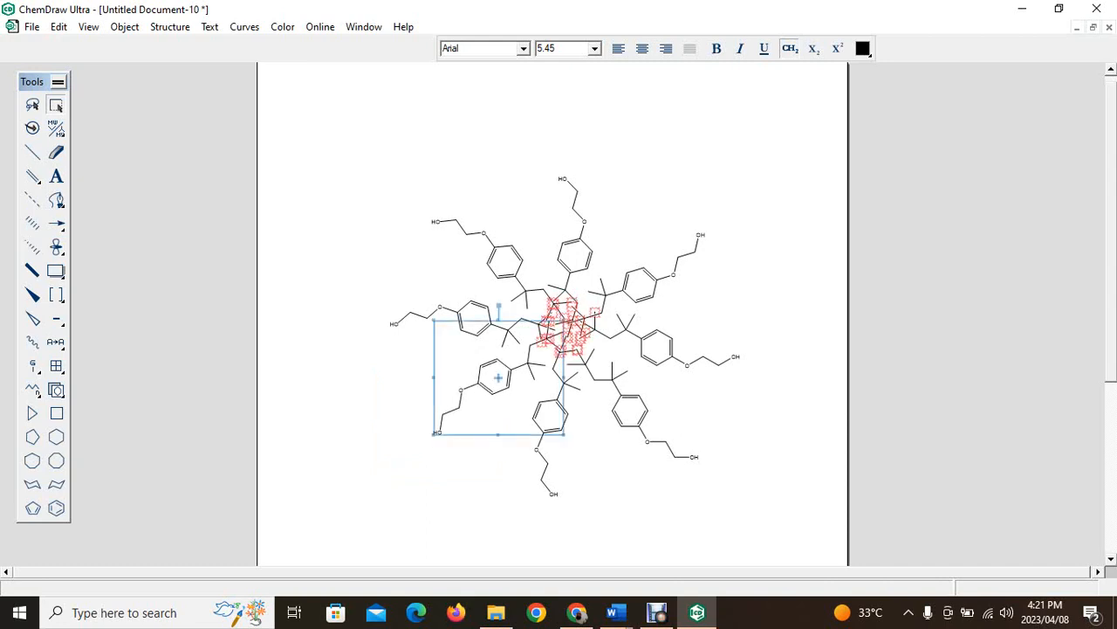
{"action": "key", "text": "Escape"}
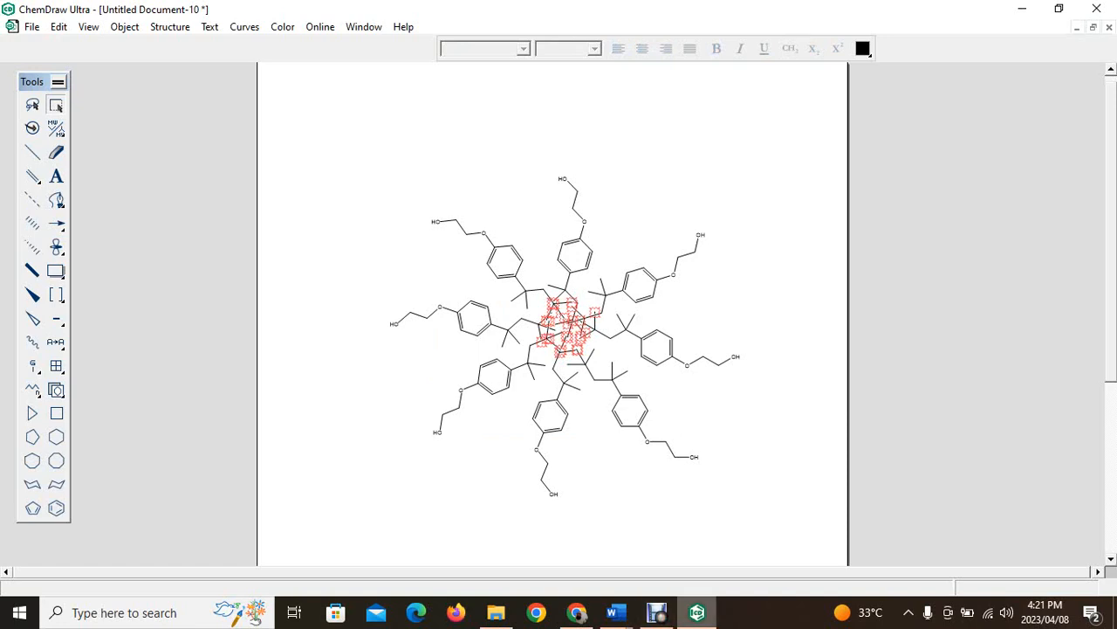
{"action": "left_click", "coordinate": [696, 613]}
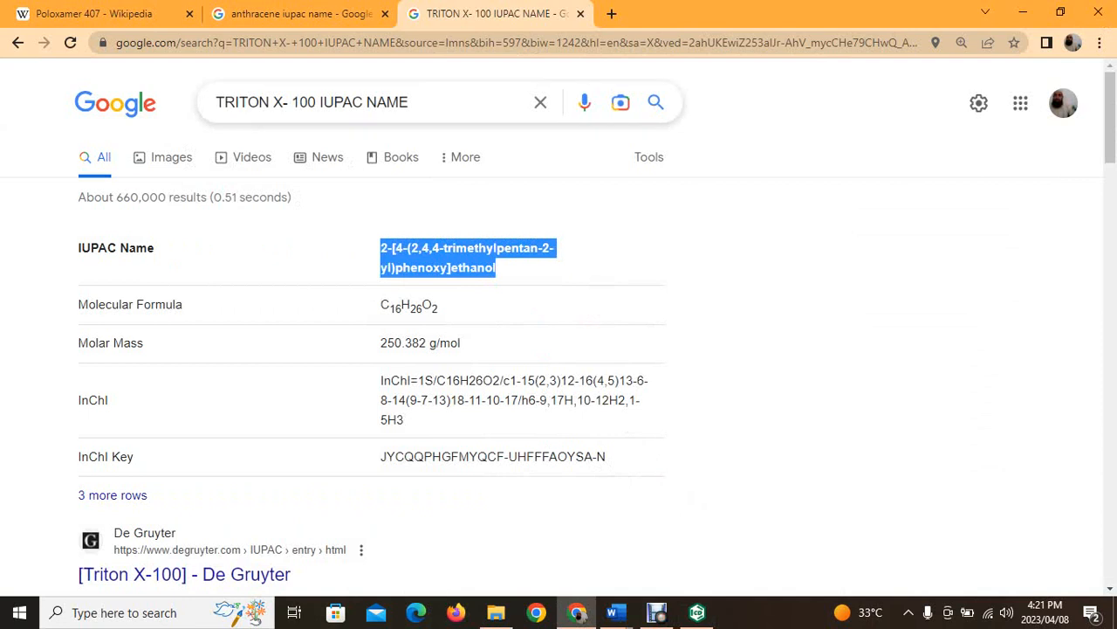
{"action": "left_click_drag", "start_coordinate": [410, 102], "coordinate": [215, 102]}
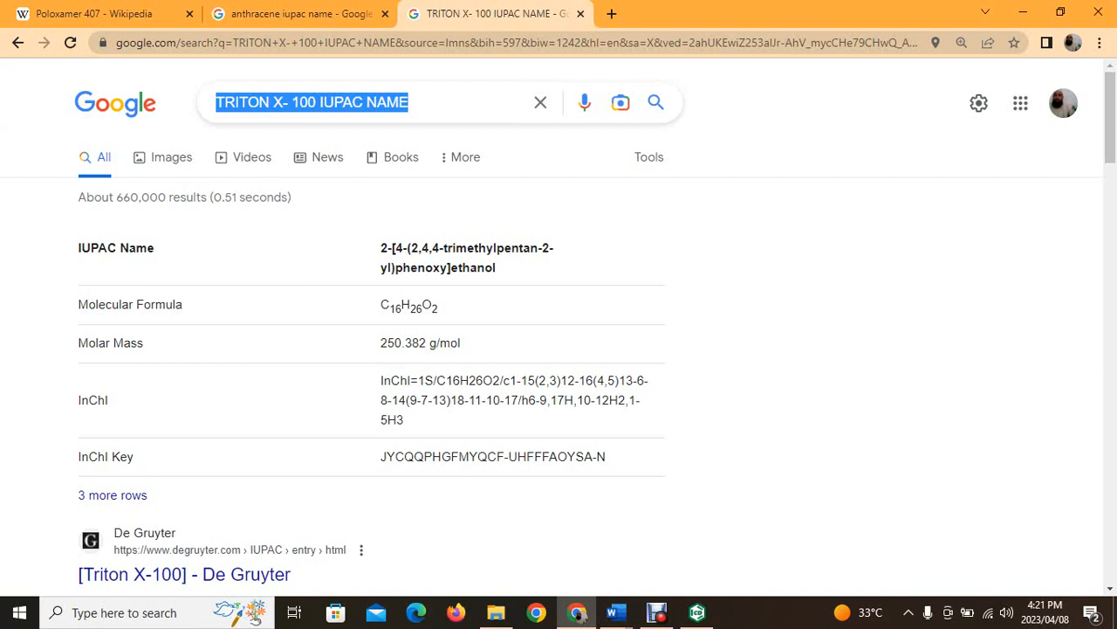
{"action": "type", "text": "S"}
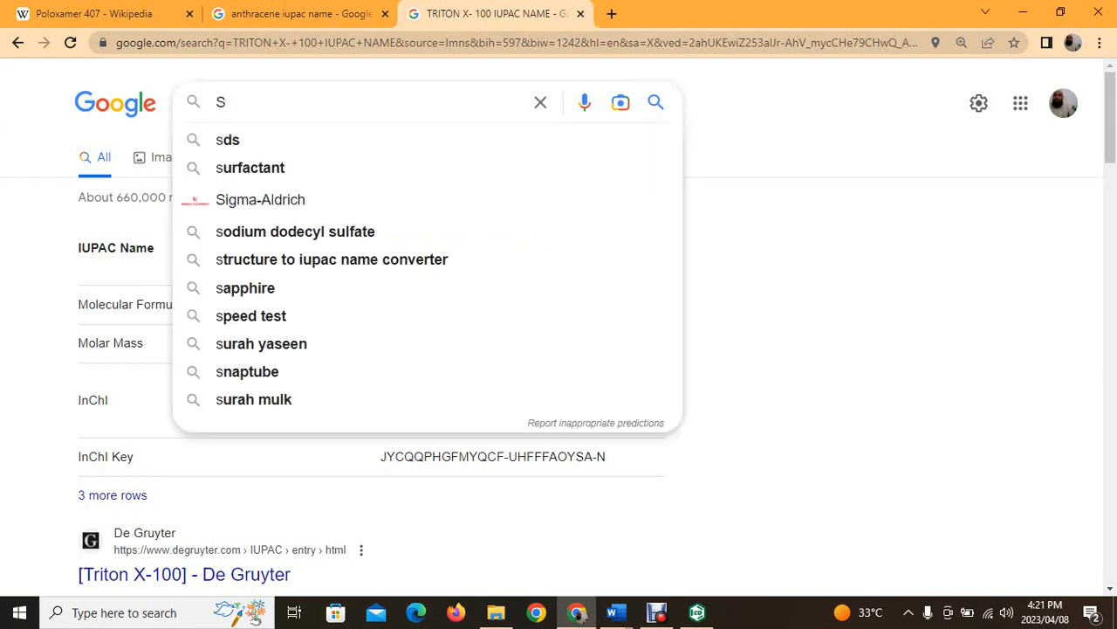
{"action": "left_click", "coordinate": [697, 613]}
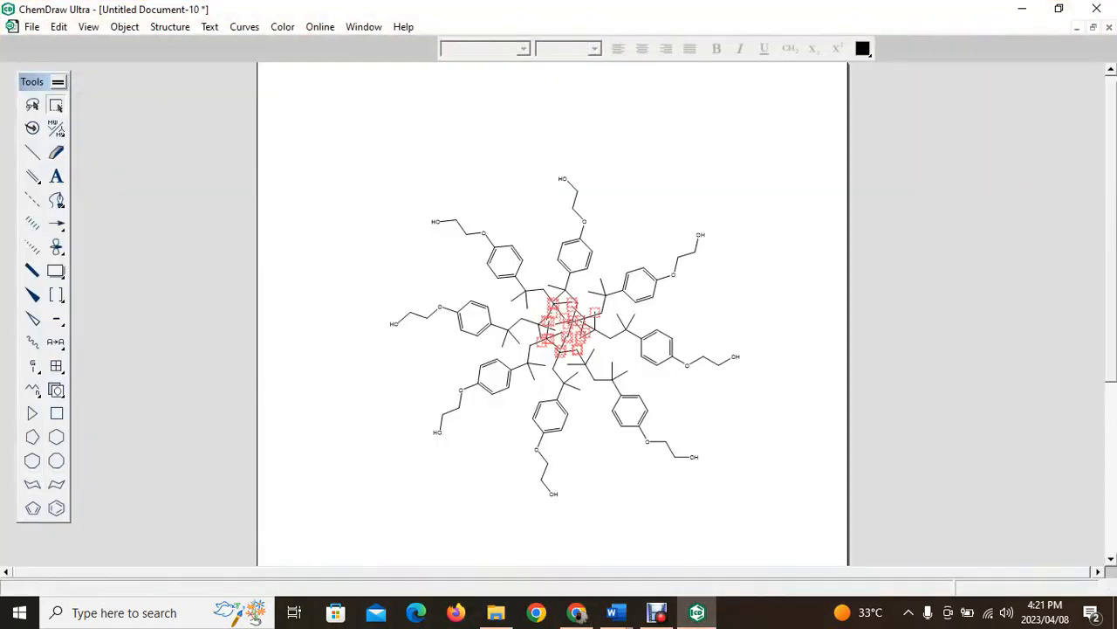
Save the finished micelle drawing to the Desktop as a ChemDraw file named MICELLE 2.
{"action": "left_click", "coordinate": [32, 26]}
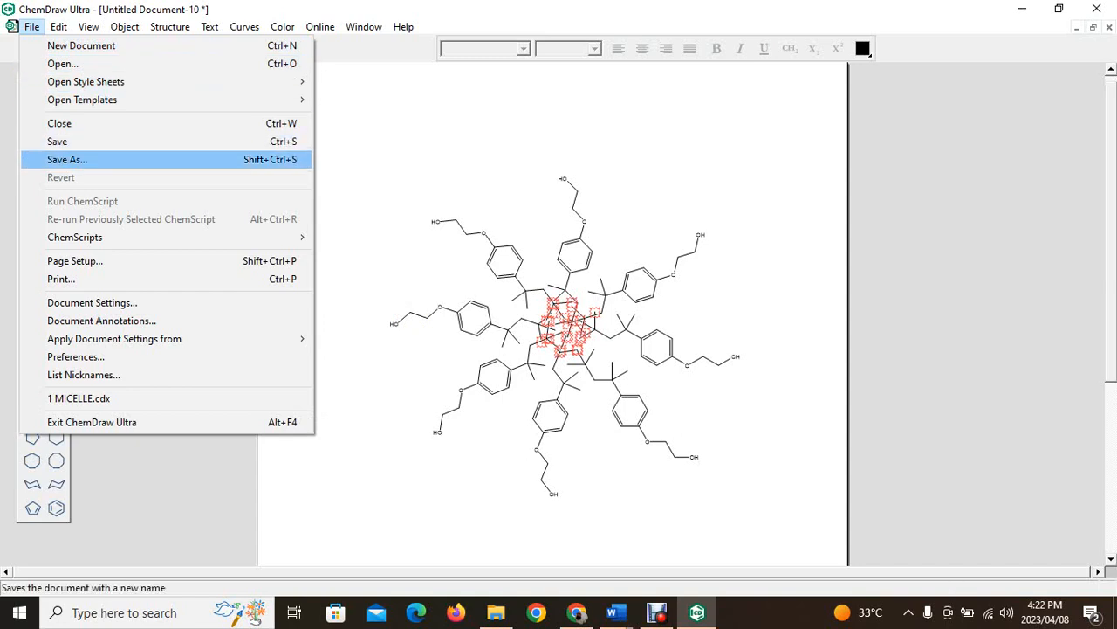
{"action": "left_click", "coordinate": [67, 159]}
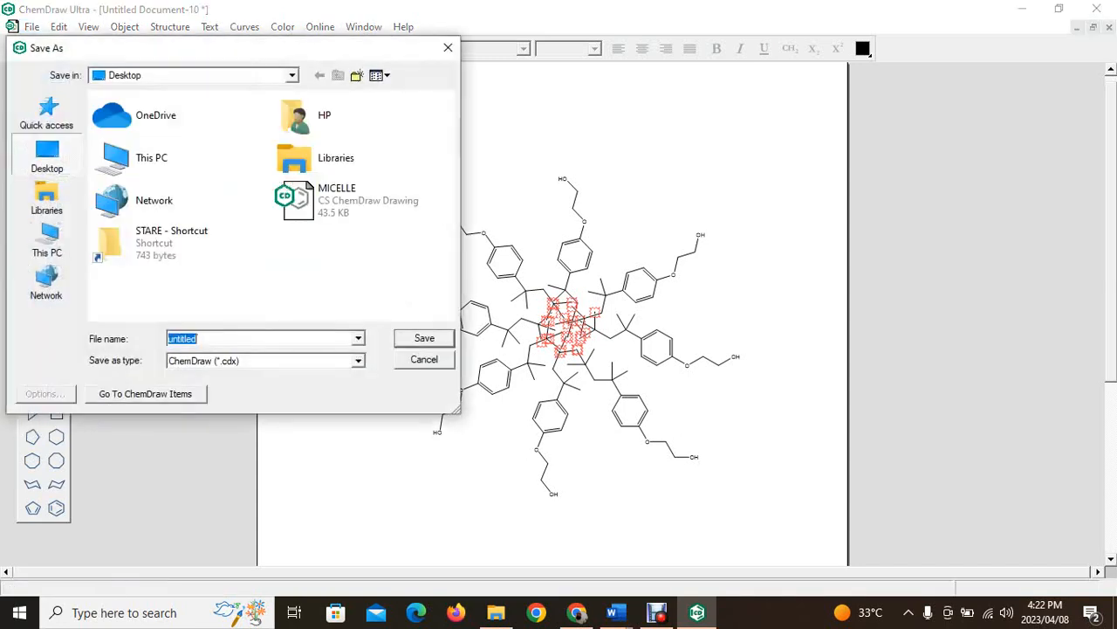
{"action": "type", "text": "MICELL"}
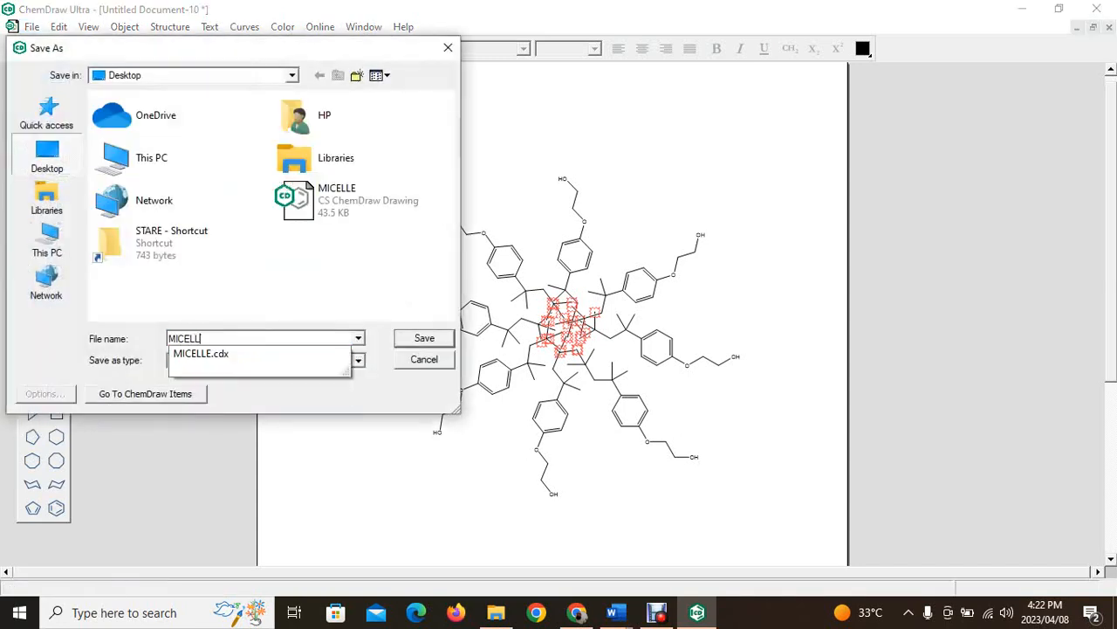
{"action": "type", "text": "E 2"}
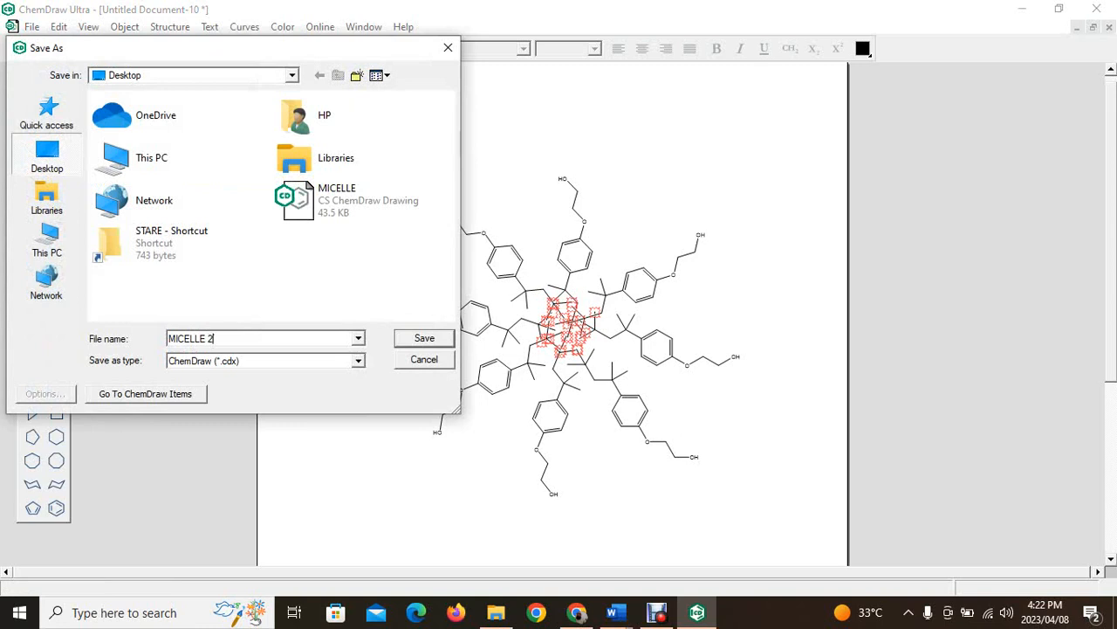
{"action": "key", "text": "Return"}
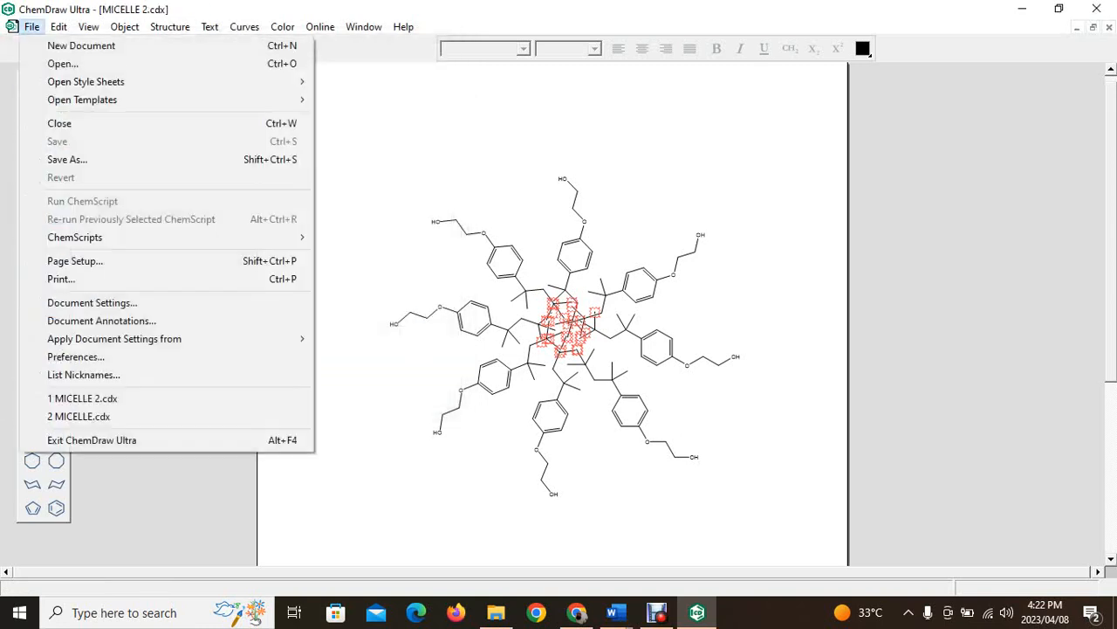
Create a new document and insert the structure named Sodium benzoate by converting its name, with the name pasted below.
{"action": "left_click", "coordinate": [32, 26]}
{"action": "left_click", "coordinate": [81, 45]}
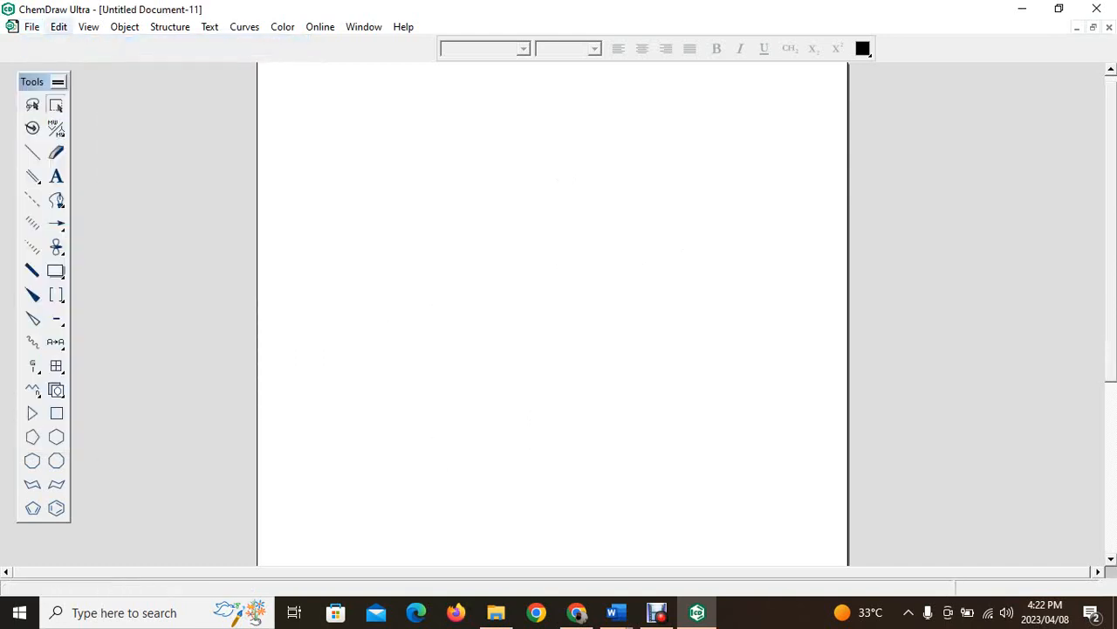
{"action": "left_click", "coordinate": [170, 26]}
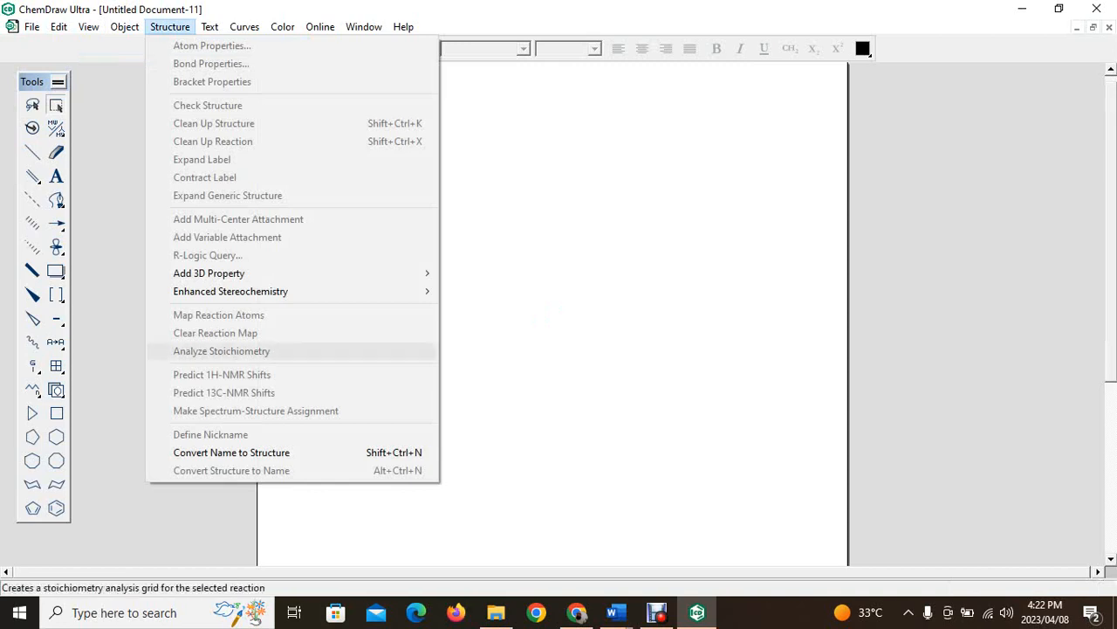
{"action": "left_click", "coordinate": [231, 452]}
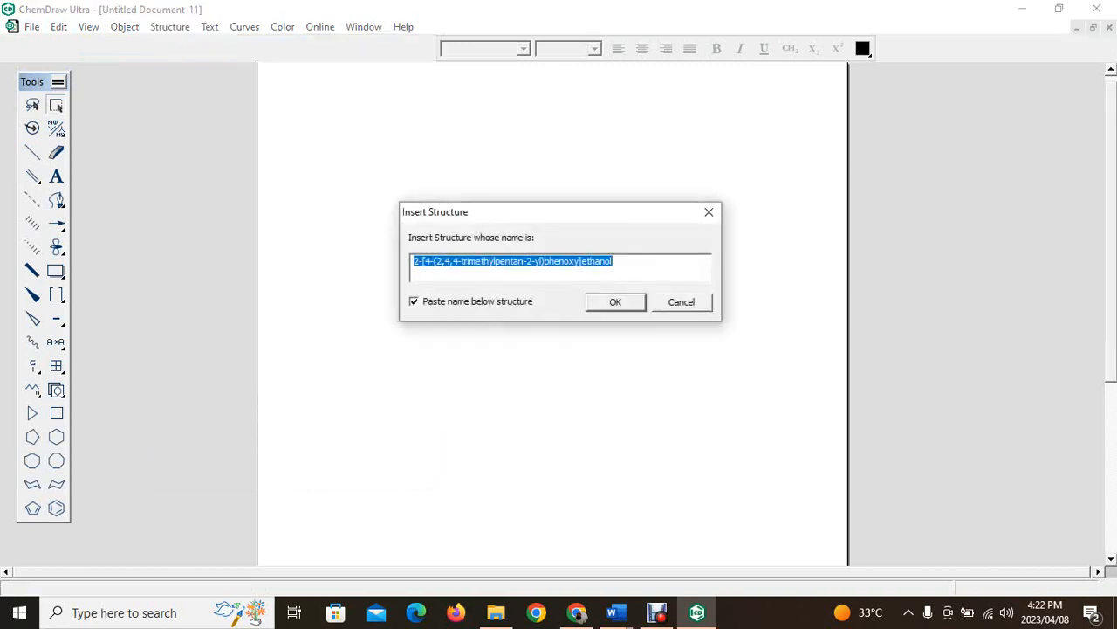
{"action": "type", "text": "S"}
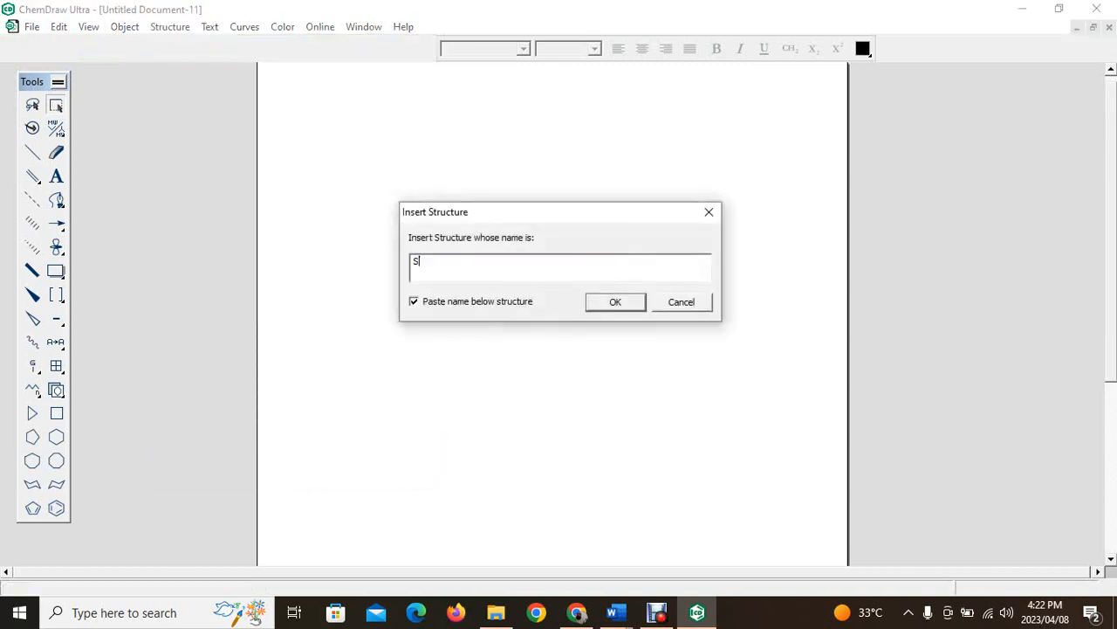
{"action": "type", "text": "odium benzoate"}
{"action": "key", "text": "Return"}
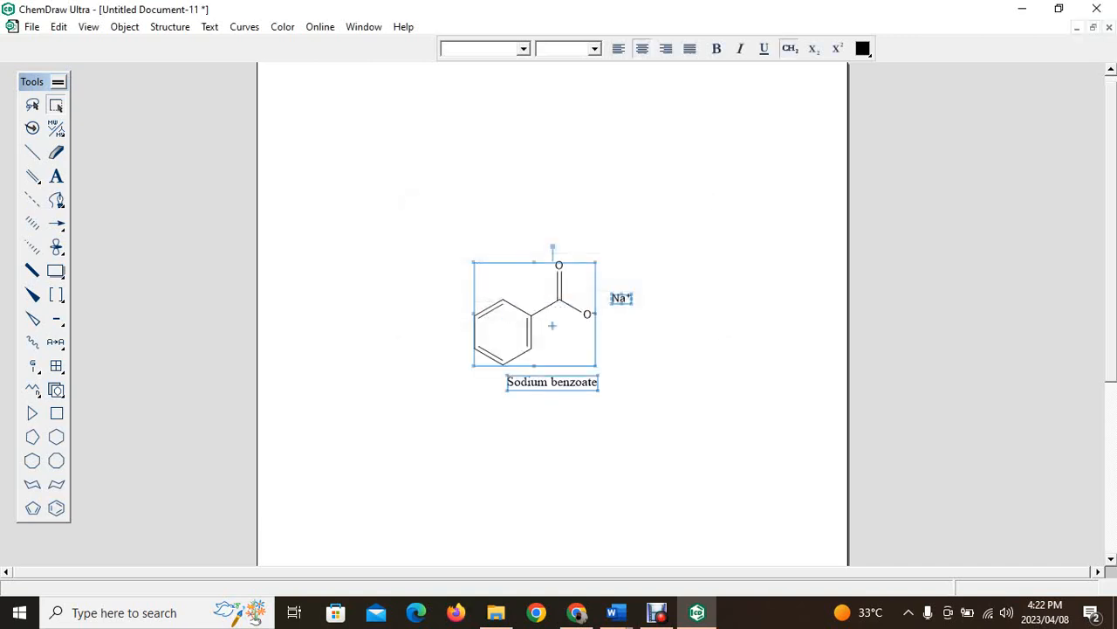
{"action": "key", "text": "Escape"}
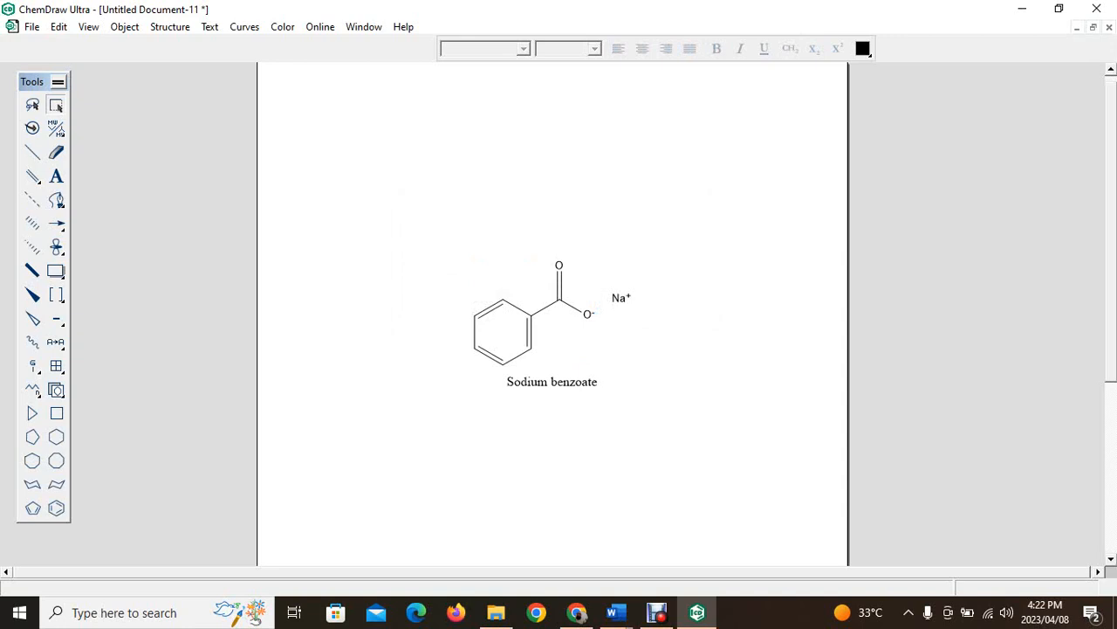
Copy the whole sodium benzoate drawing, including the sodium ion and the name label.
{"action": "key", "text": "ctrl+a"}
{"action": "right_click", "coordinate": [503, 319]}
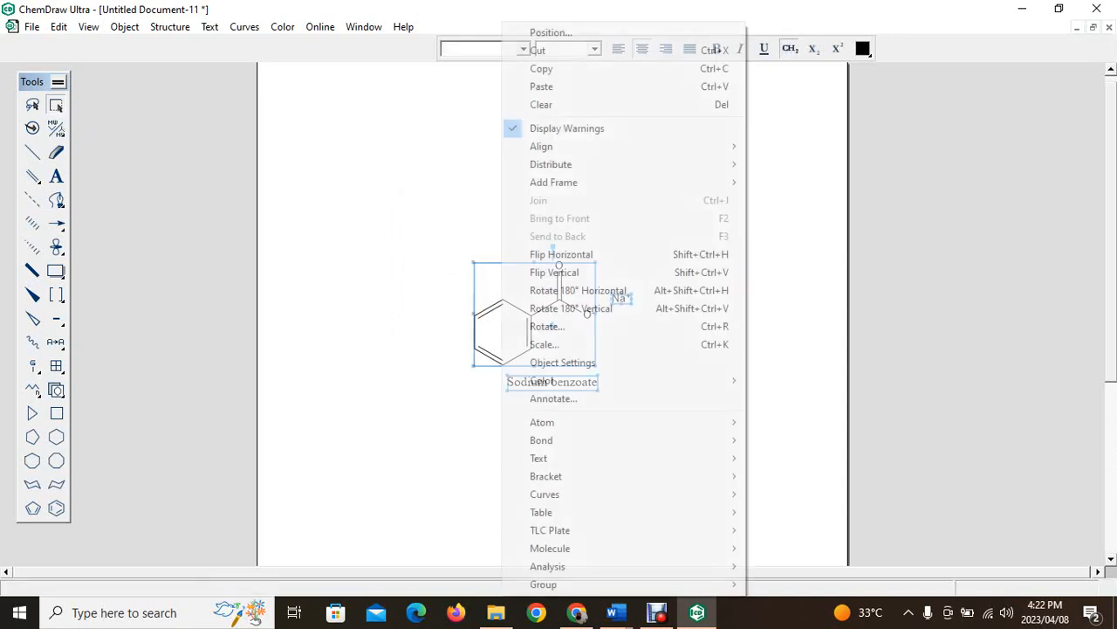
{"action": "left_click", "coordinate": [542, 68]}
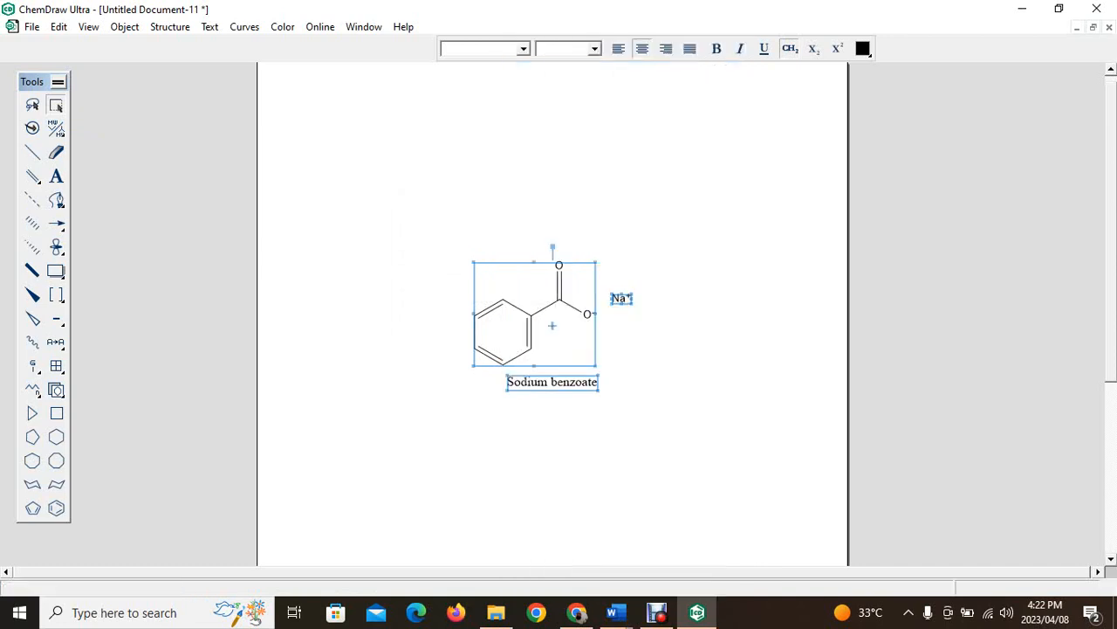
{"action": "left_click", "coordinate": [392, 192]}
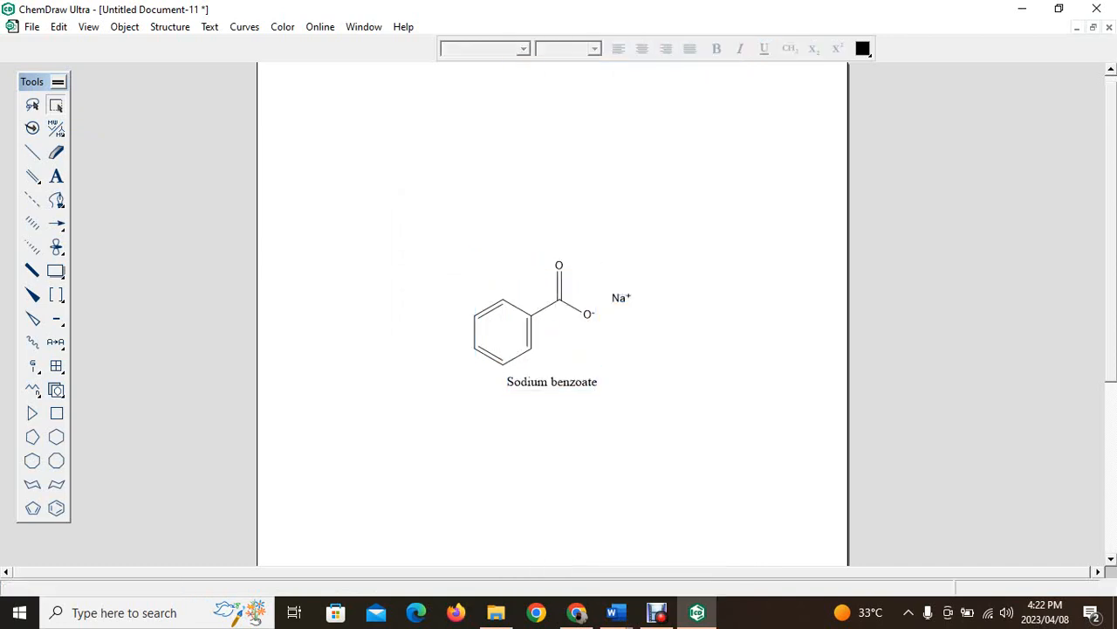
Erase the Sodium benzoate name label and the Na+ ion, keeping only the benzoate structure.
{"action": "left_click", "coordinate": [56, 152]}
{"action": "left_click", "coordinate": [509, 384]}
{"action": "left_click", "coordinate": [620, 298]}
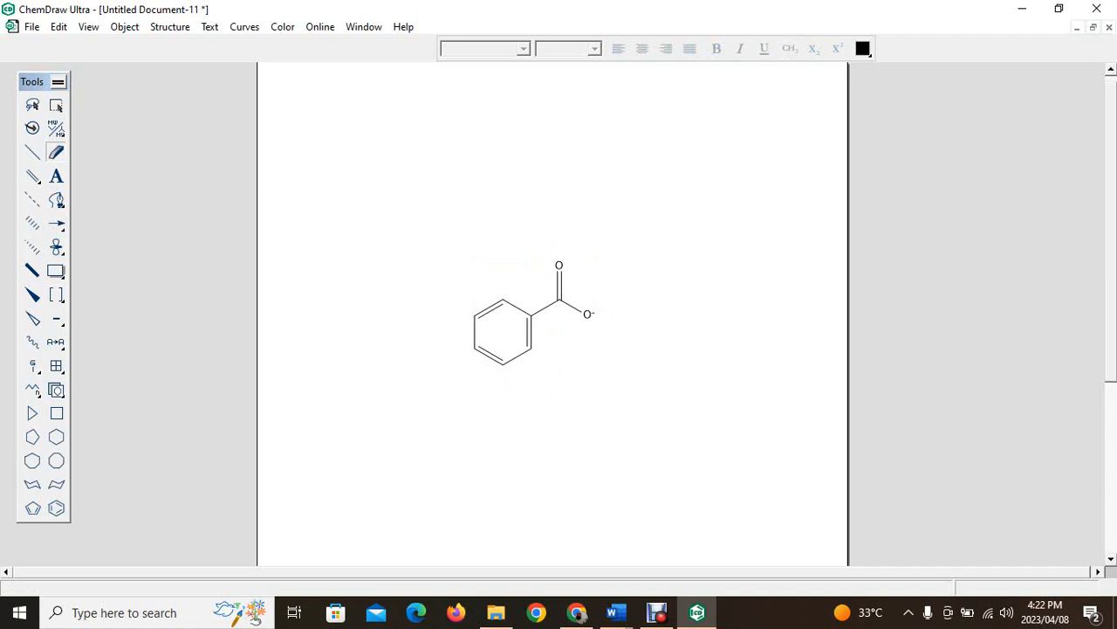
Select the benzoate structure, colour it green with Other #3, and copy it.
{"action": "left_click", "coordinate": [56, 105]}
{"action": "double_click", "coordinate": [55, 106]}
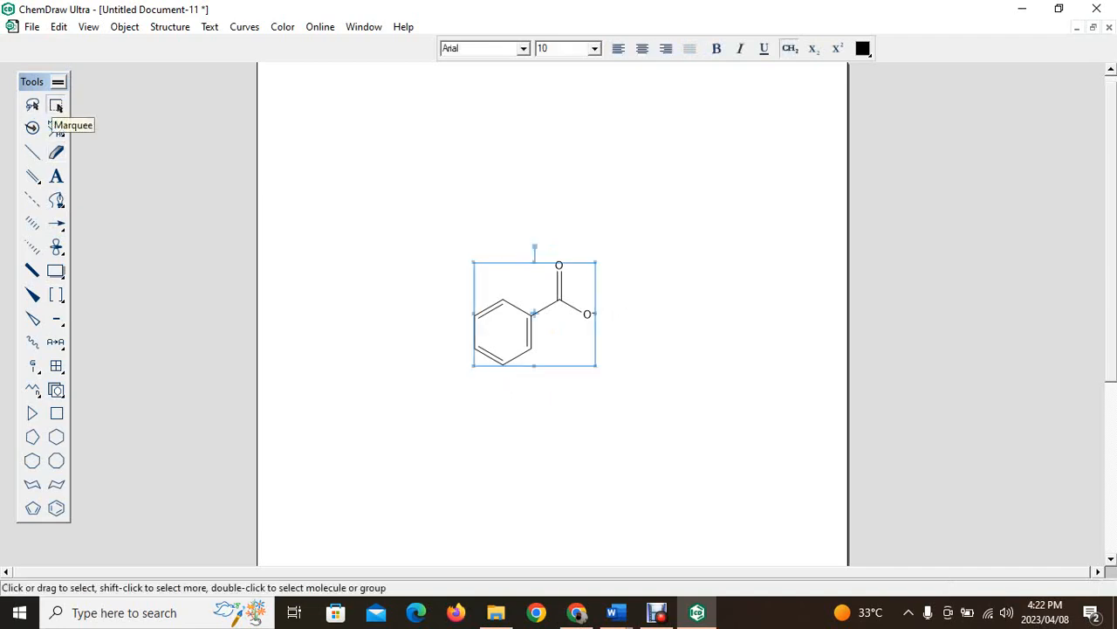
{"action": "left_click", "coordinate": [282, 26]}
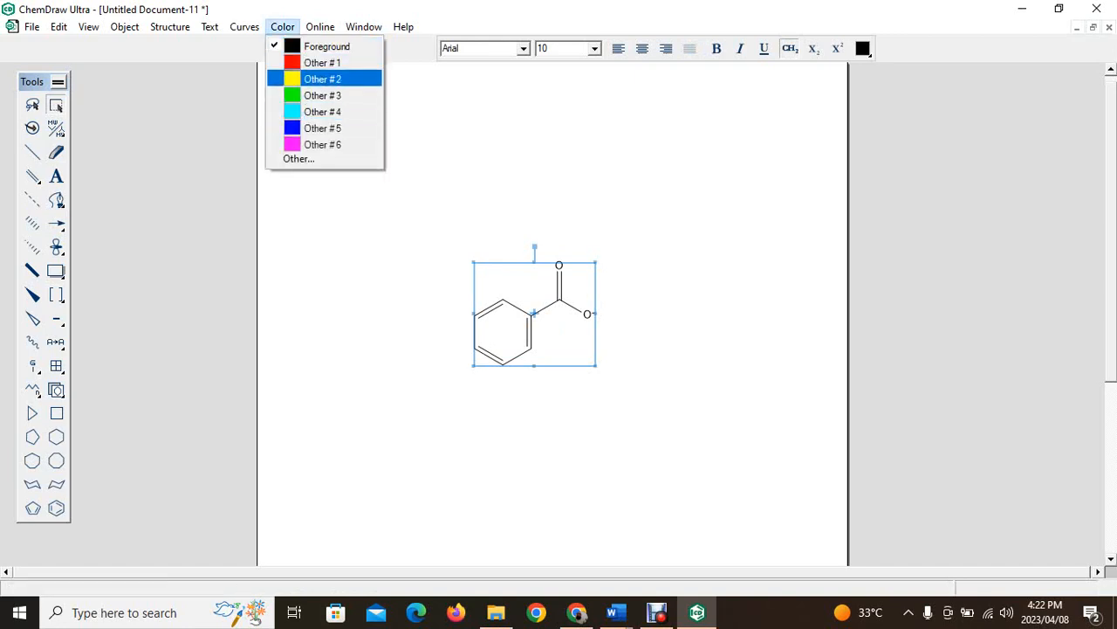
{"action": "left_click", "coordinate": [322, 96]}
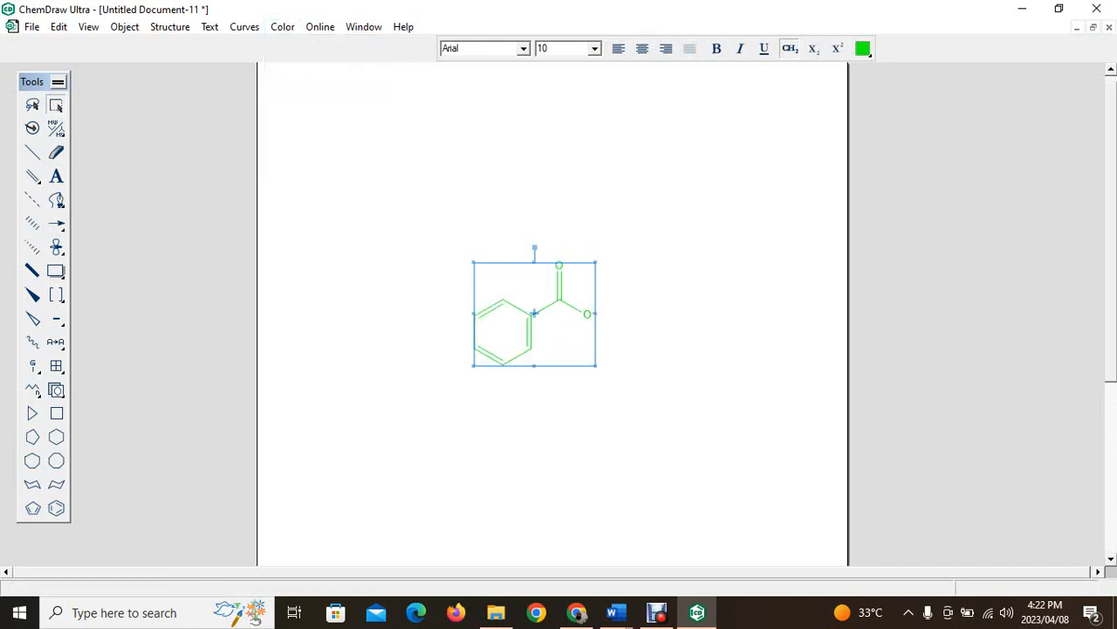
{"action": "right_click", "coordinate": [529, 312]}
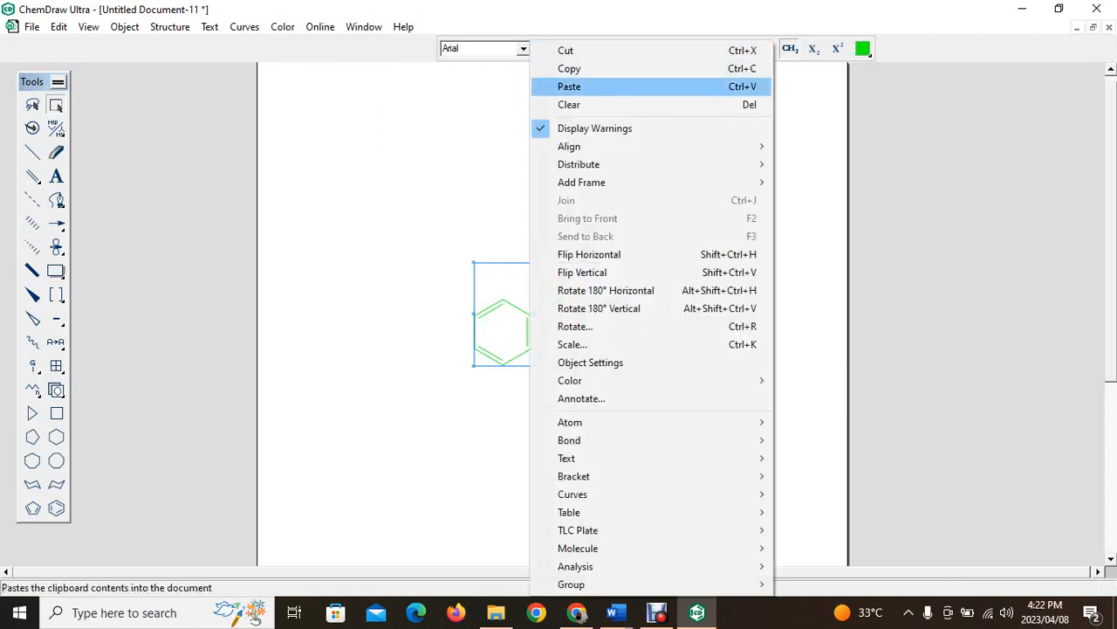
{"action": "left_click", "coordinate": [569, 68]}
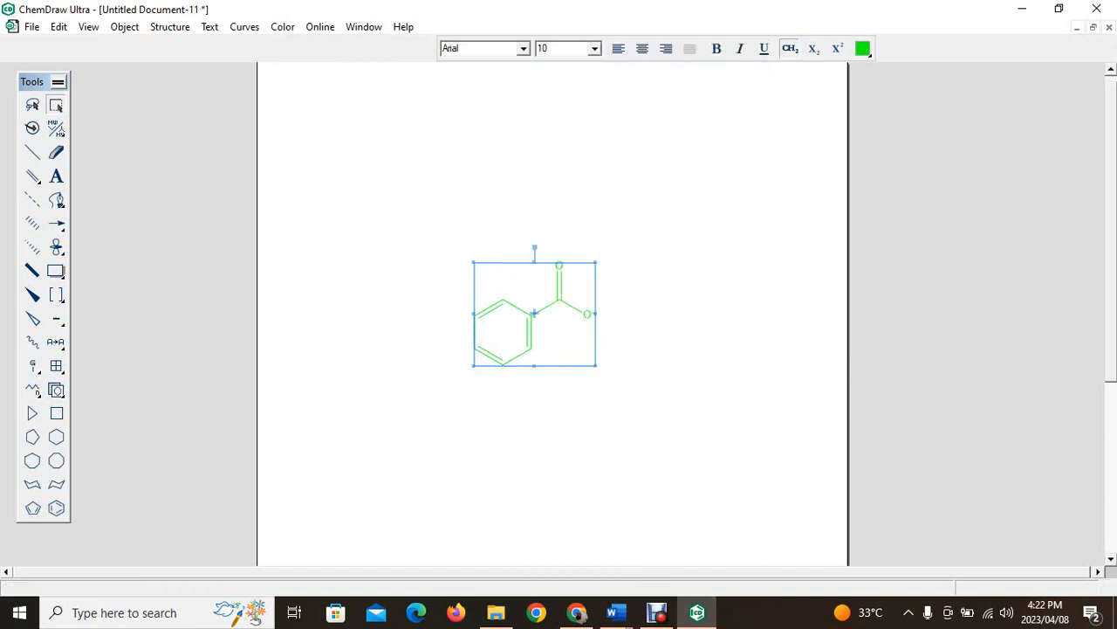
Reopen the MICELLE drawing from the desktop, discarding its unsaved changes, and paste the green benzoate over the outer part of the upper-left chain.
{"action": "mouse_move", "coordinate": [697, 612]}
{"action": "left_click", "coordinate": [576, 611]}
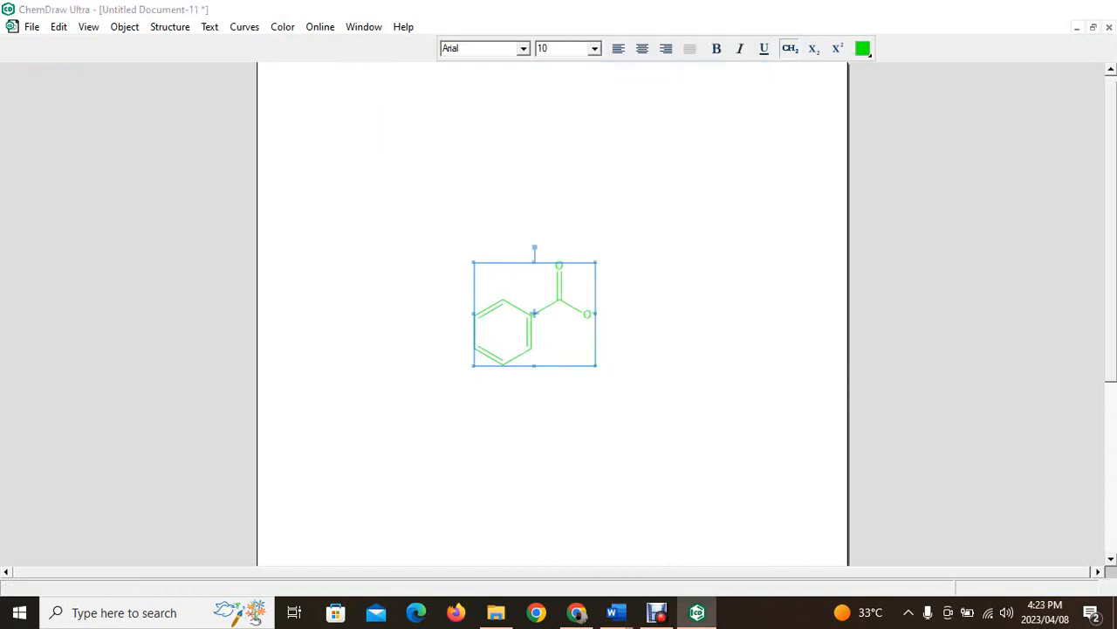
{"action": "left_click", "coordinate": [1023, 12]}
{"action": "left_click", "coordinate": [1023, 13]}
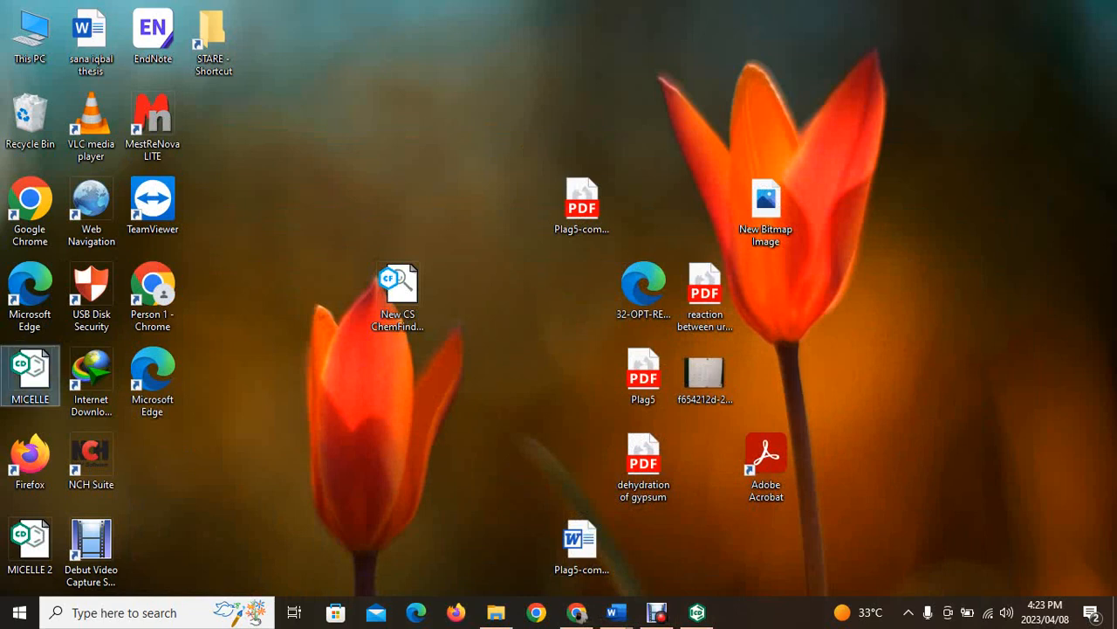
{"action": "double_click", "coordinate": [29, 371]}
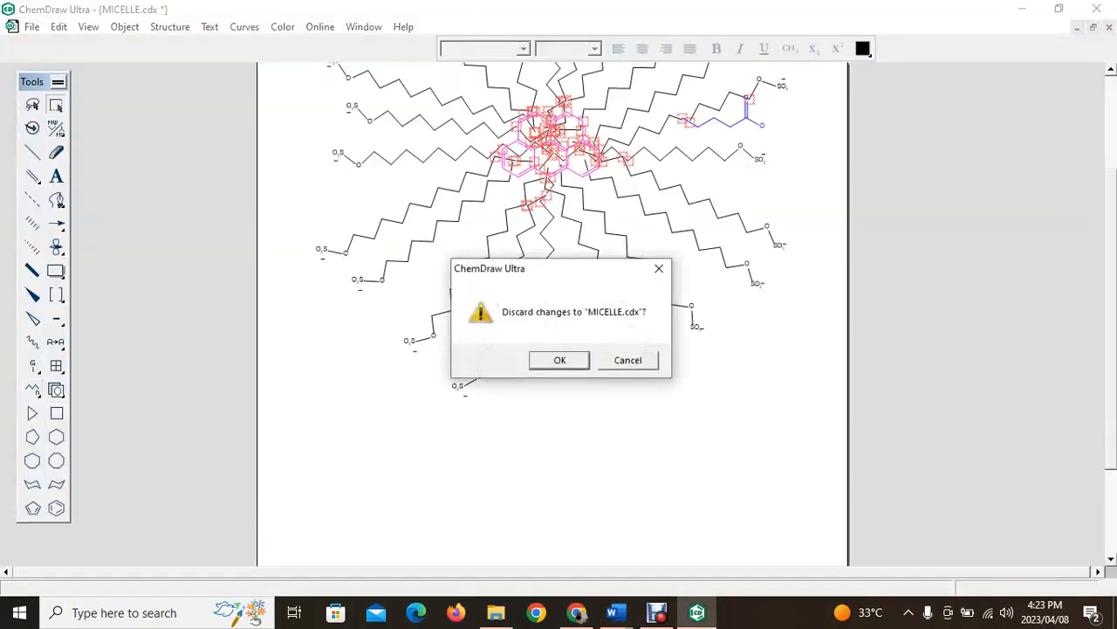
{"action": "key", "text": "Return"}
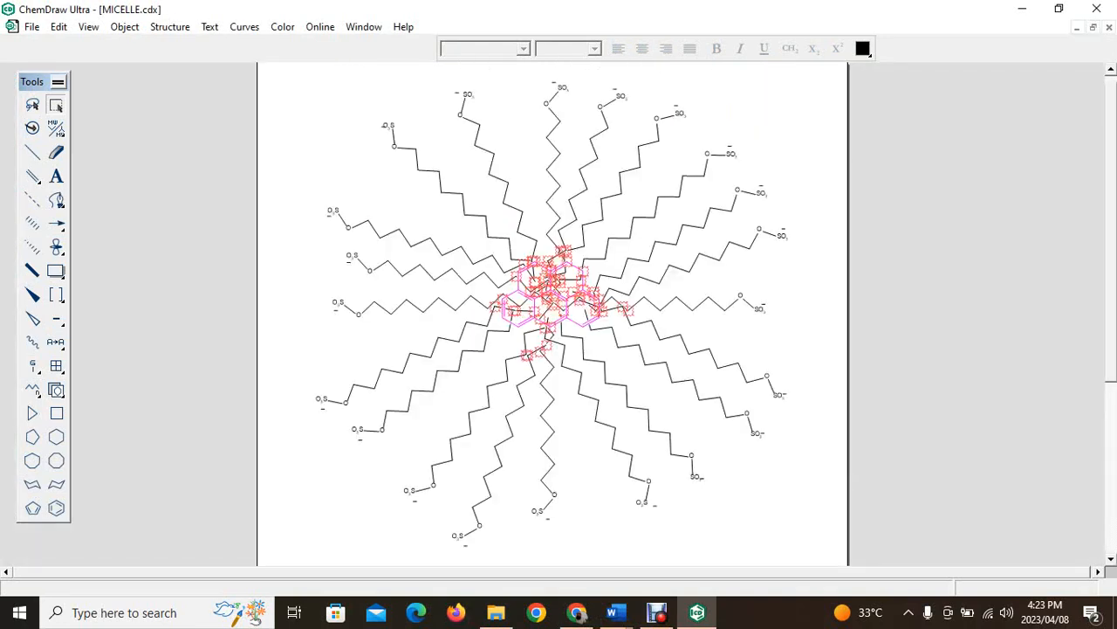
{"action": "key", "text": "ctrl+v"}
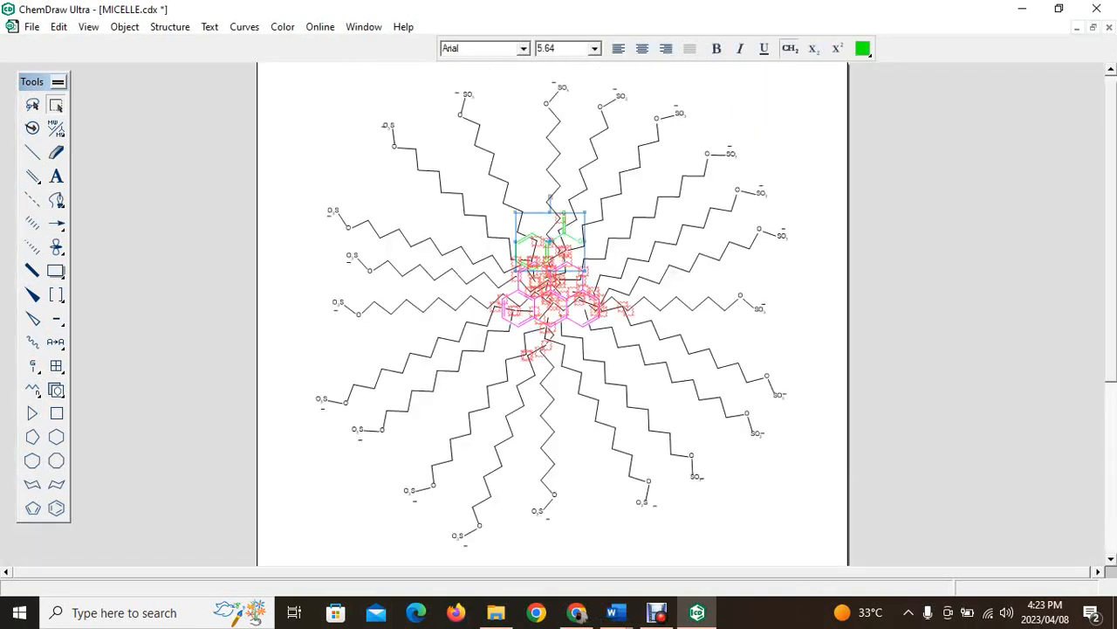
{"action": "left_click_drag", "start_coordinate": [550, 236], "coordinate": [432, 158]}
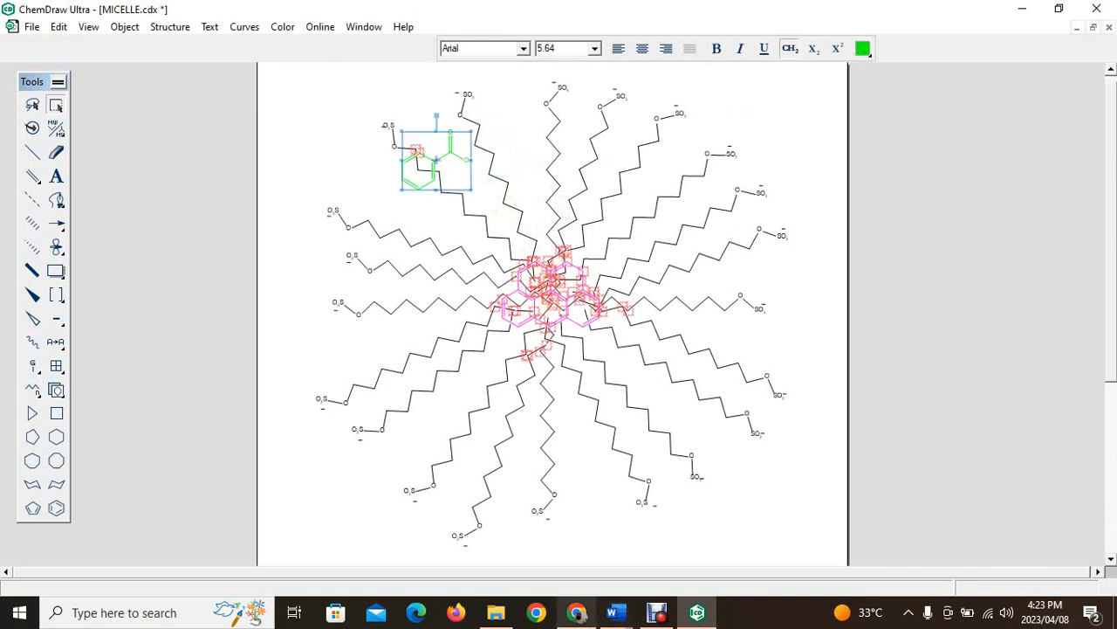
Open MICELLE 2 from the desktop and paste the green benzoate between the OH ends of the upper and upper-right molecules.
{"action": "left_click", "coordinate": [1023, 9]}
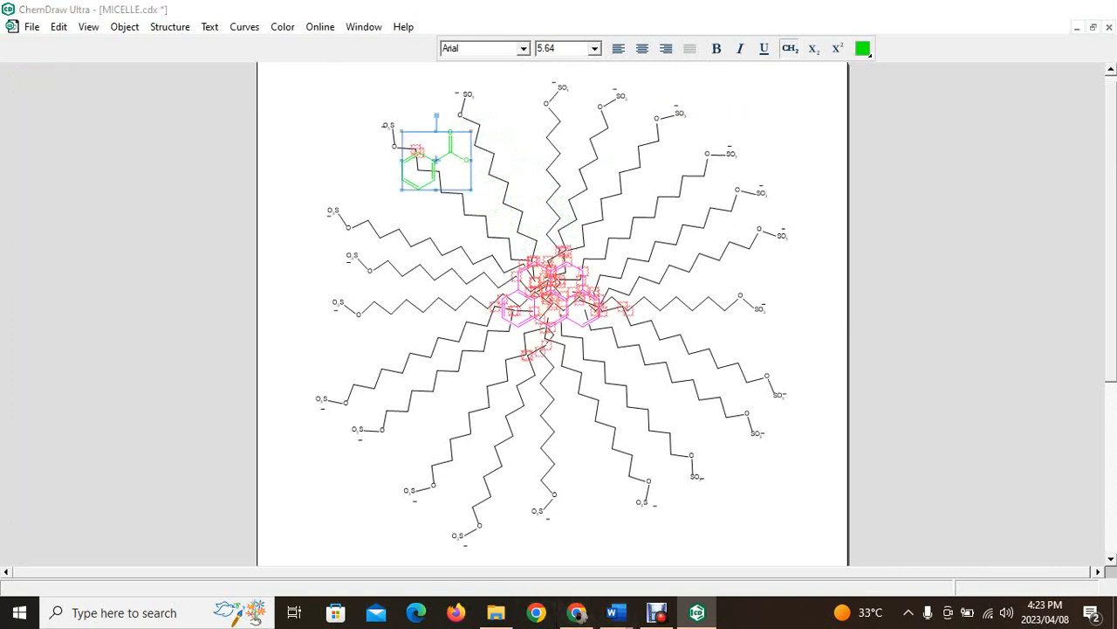
{"action": "double_click", "coordinate": [31, 543]}
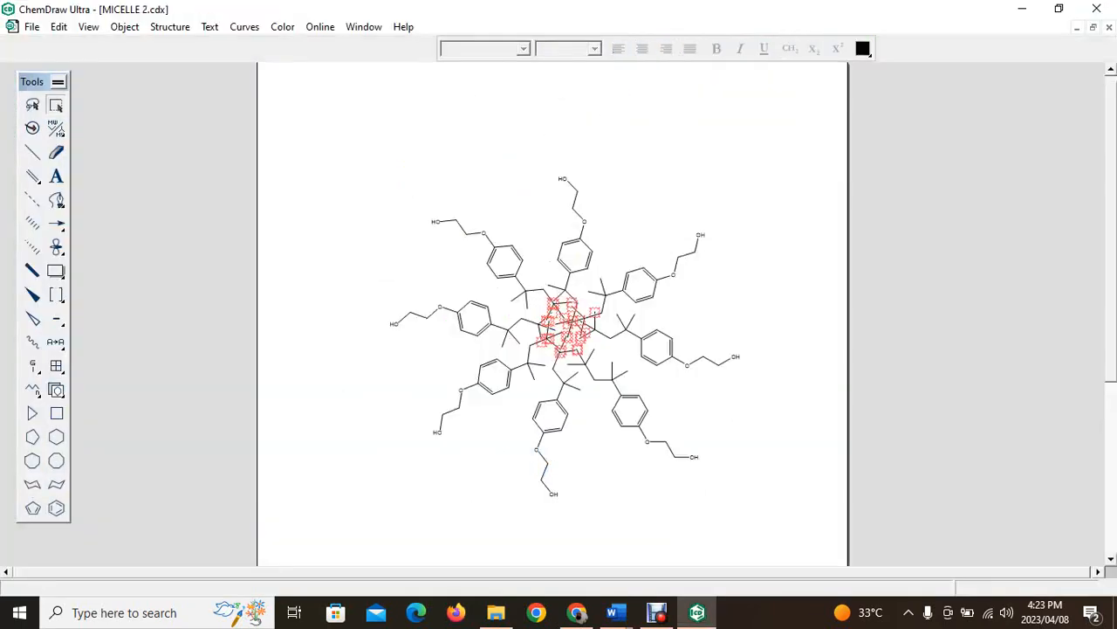
{"action": "key", "text": "ctrl+v"}
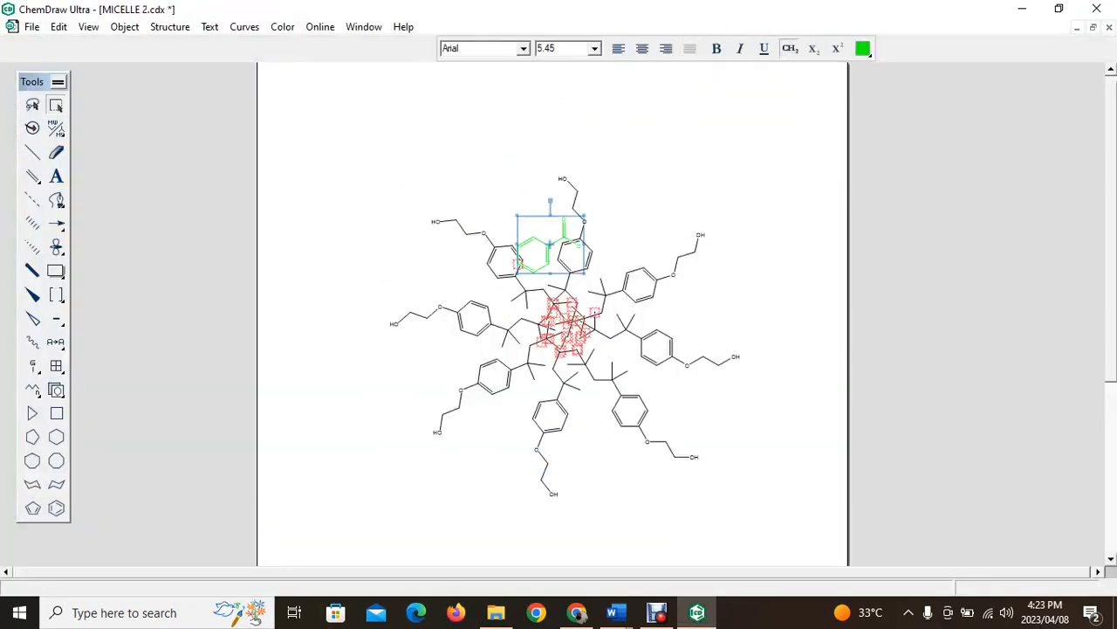
{"action": "left_click_drag", "start_coordinate": [534, 253], "coordinate": [620, 231]}
{"action": "left_click", "coordinate": [753, 266]}
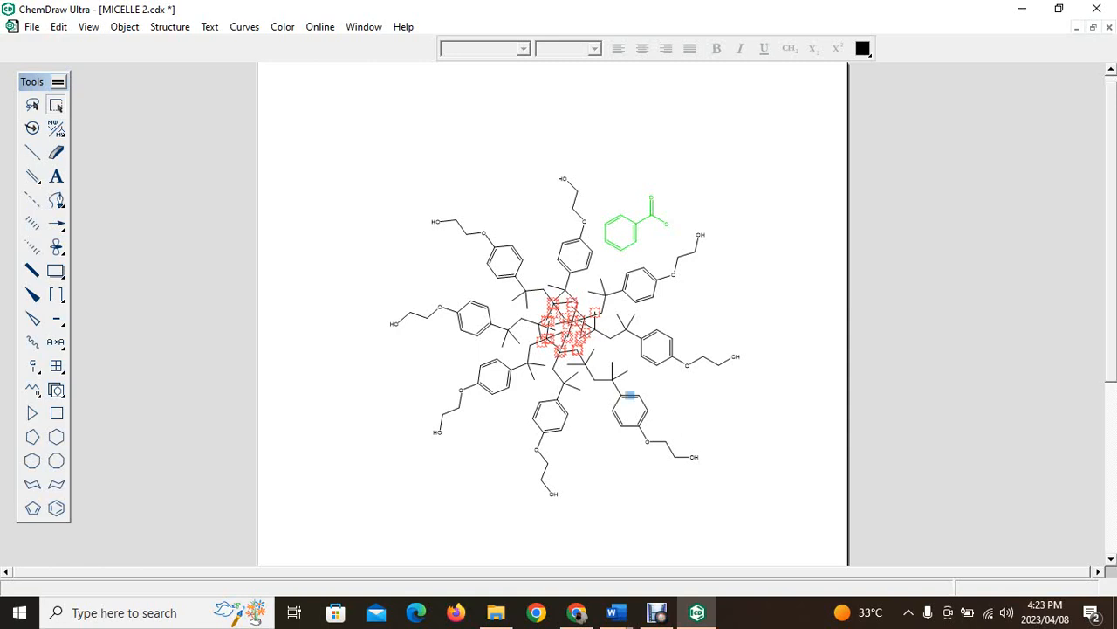
{"action": "left_click", "coordinate": [658, 612]}
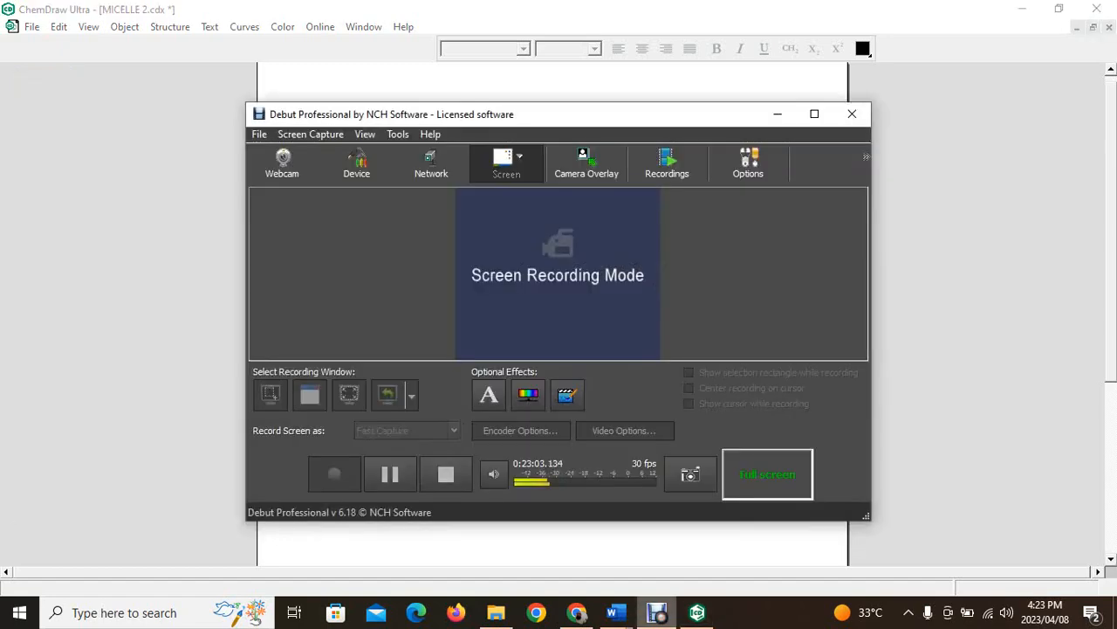